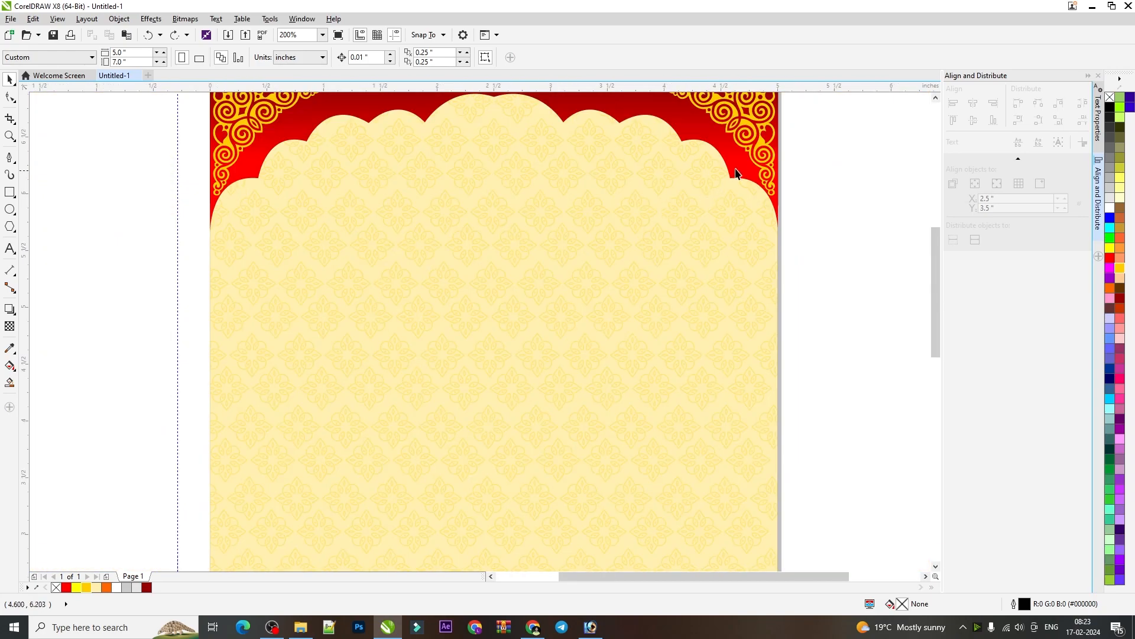
{"action": "scroll", "coordinate": [740, 165], "scroll_direction": "down", "scroll_amount": 2}
{"action": "scroll", "coordinate": [732, 133], "scroll_direction": "up", "scroll_amount": 2}
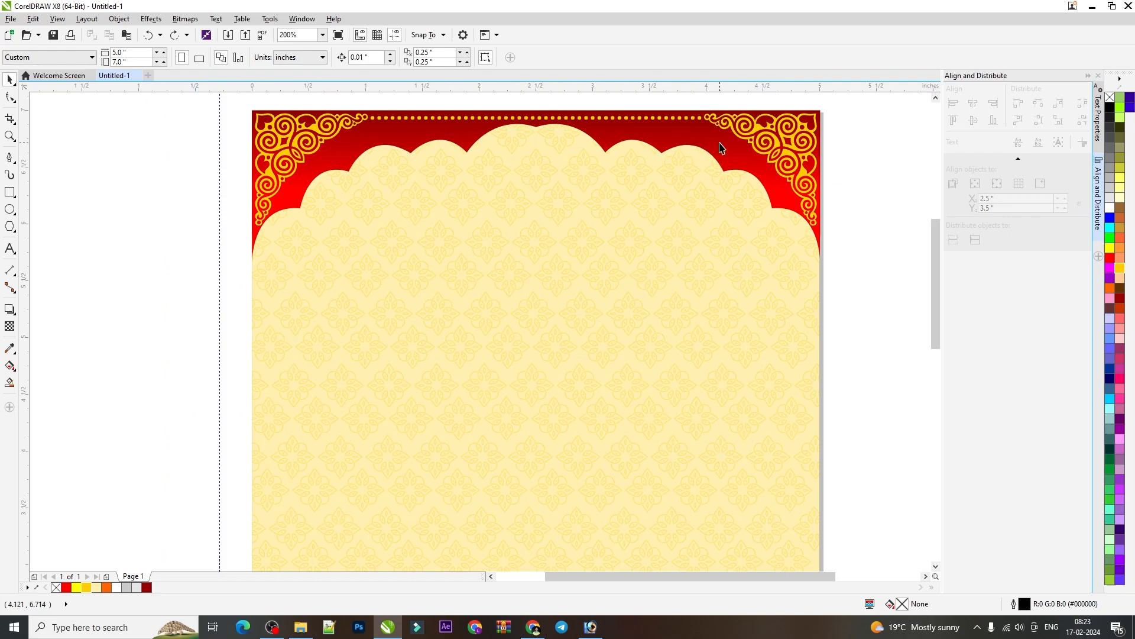
{"action": "scroll", "coordinate": [768, 161], "scroll_direction": "down", "scroll_amount": 1}
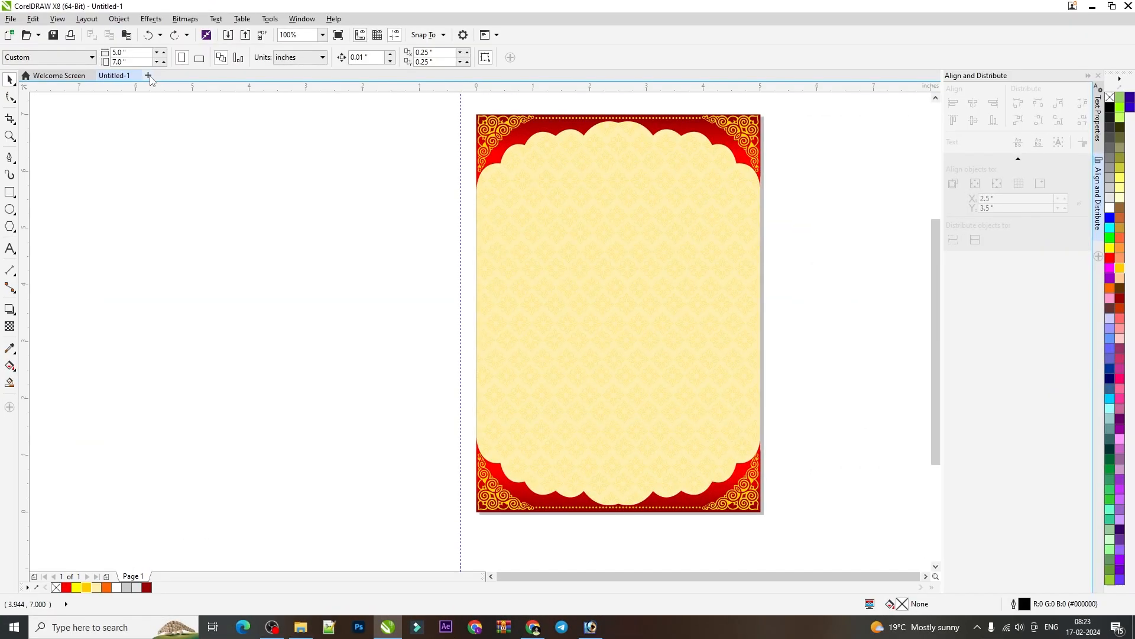
Create a new portrait document 5 inches wide and 7 inches high, in RGB at 300 dpi
{"action": "left_click", "coordinate": [148, 75]}
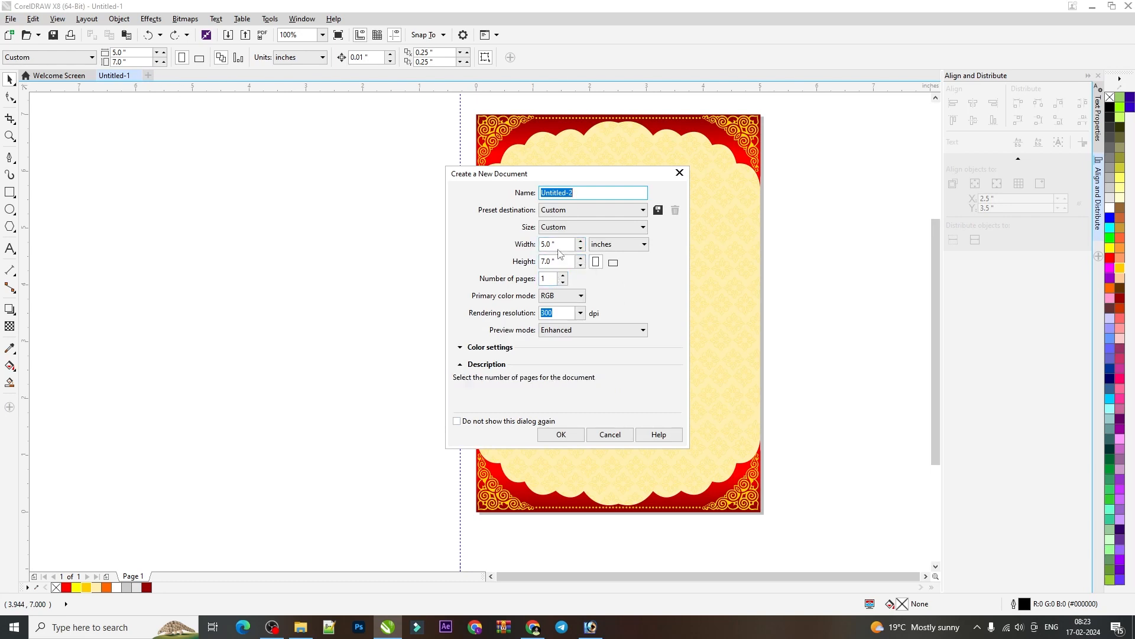
{"action": "left_click_drag", "start_coordinate": [564, 245], "coordinate": [498, 256]}
{"action": "type", "text": "5"}
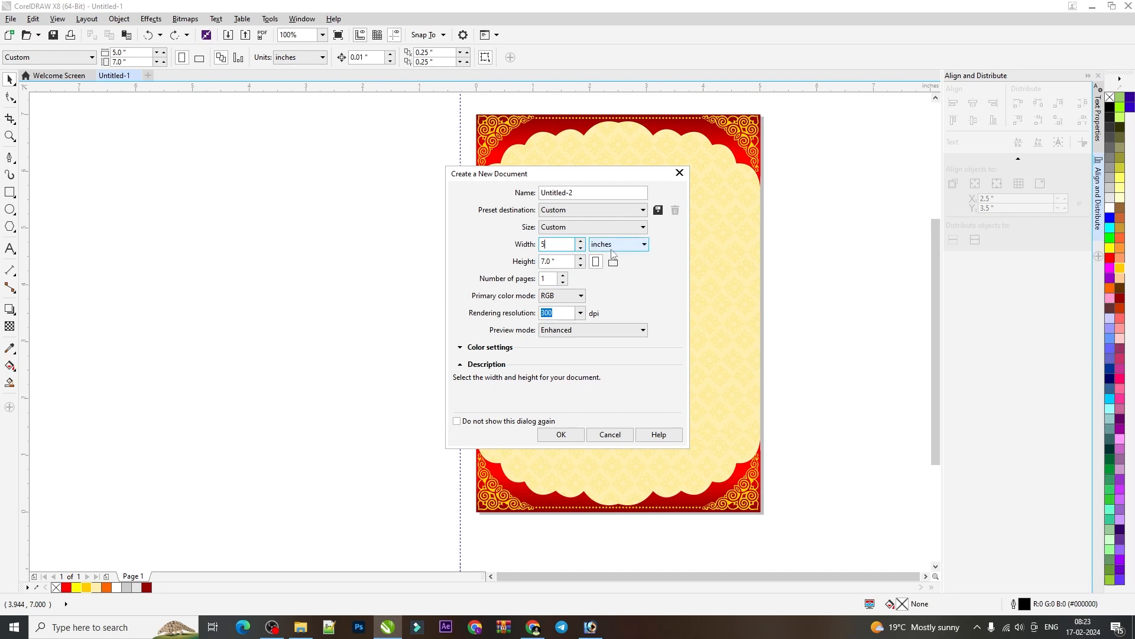
{"action": "left_click", "coordinate": [615, 246]}
{"action": "left_click", "coordinate": [610, 256]}
{"action": "left_click", "coordinate": [564, 261]}
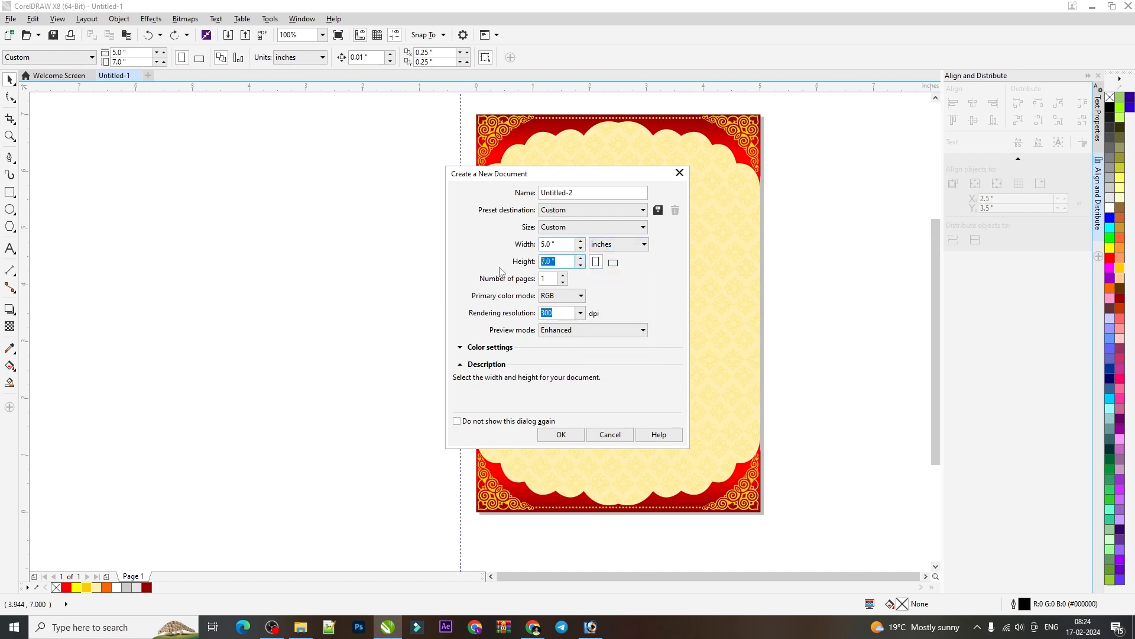
{"action": "left_click", "coordinate": [556, 313]}
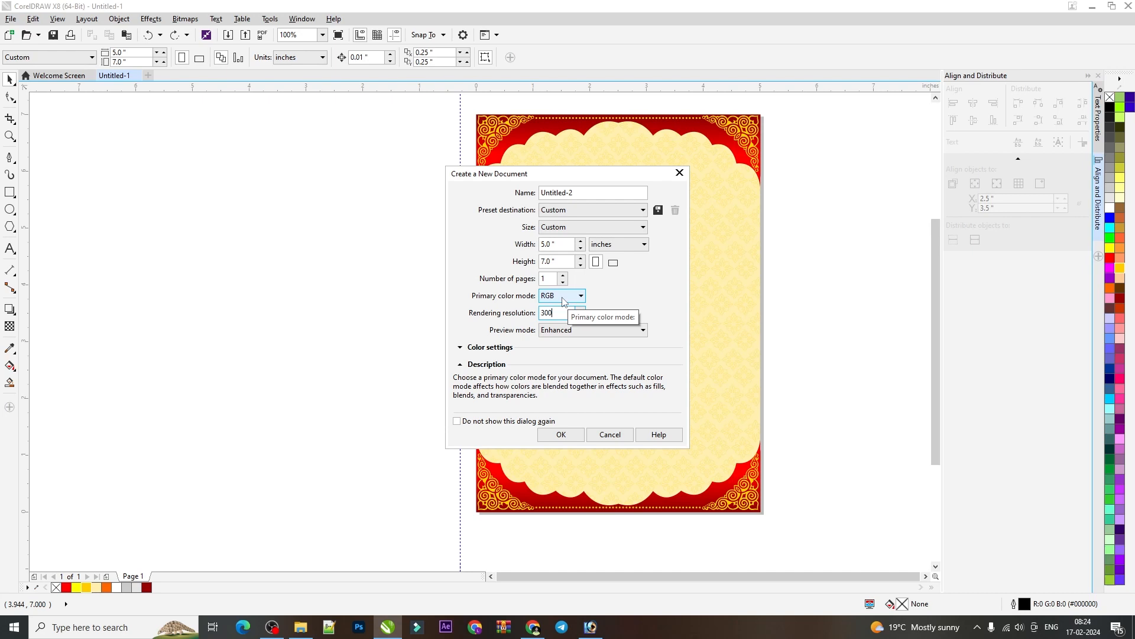
{"action": "key", "text": "Return"}
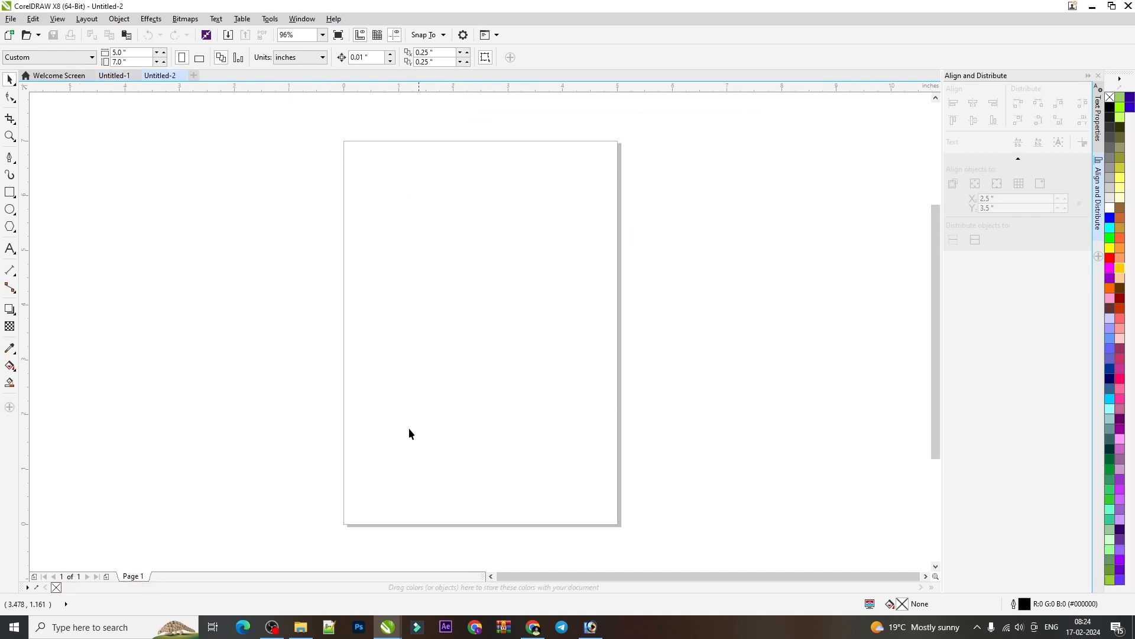
Draw a rectangle covering the whole page and fill it with deep yellow (#FFCC00)
{"action": "double_click", "coordinate": [10, 193]}
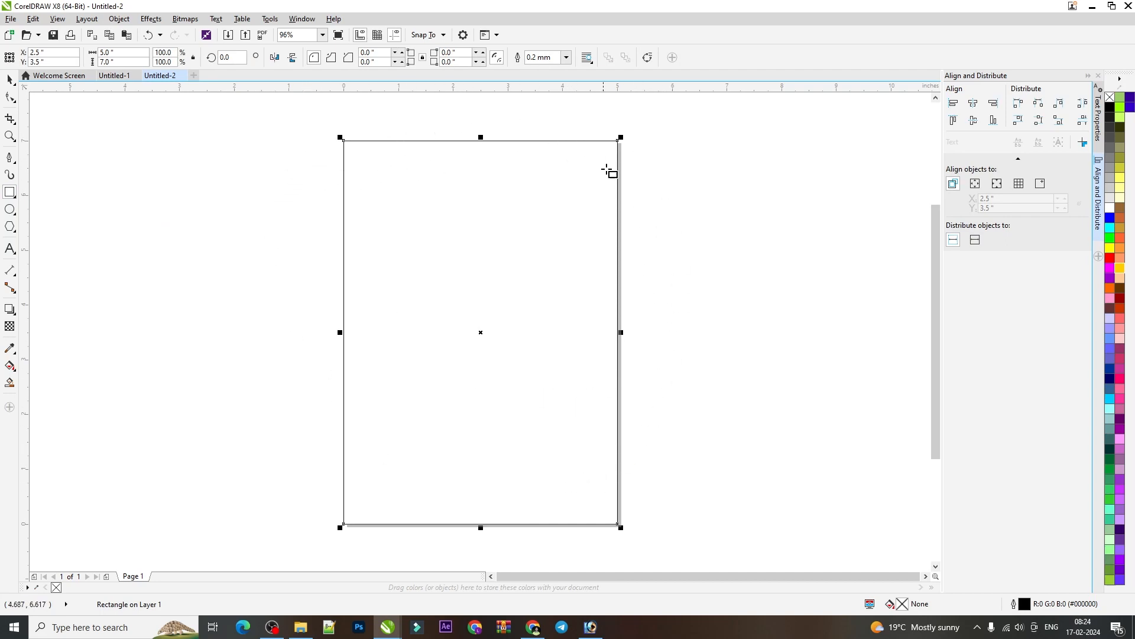
{"action": "left_click", "coordinate": [1120, 271]}
{"action": "key", "text": "space"}
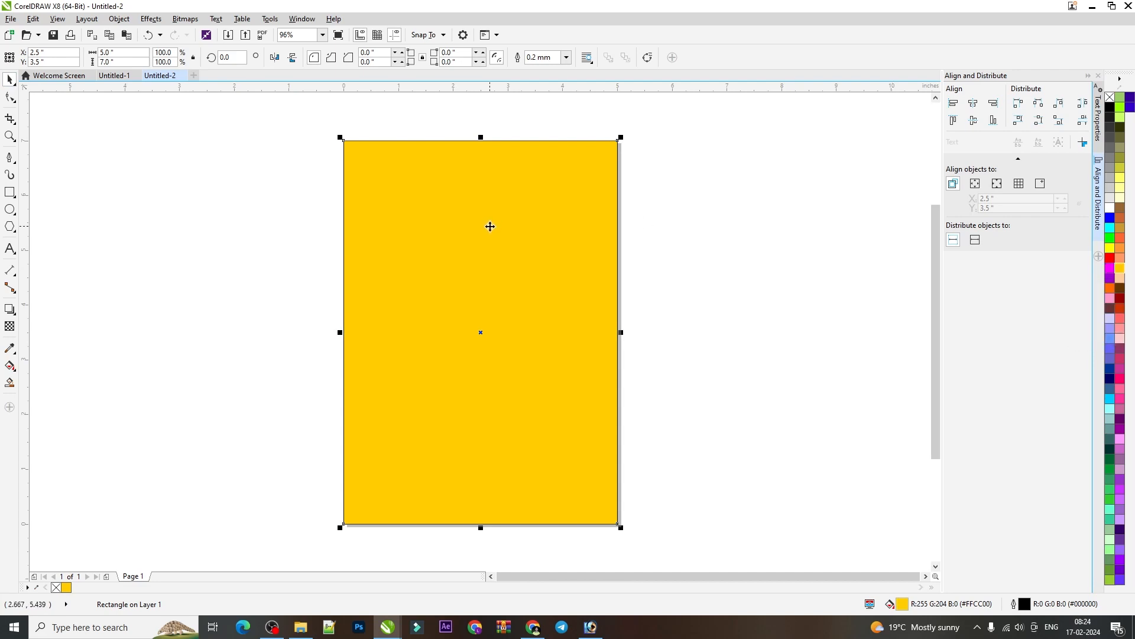
Remove the black outline from the yellow page-sized rectangle
{"action": "left_click", "coordinate": [708, 142]}
{"action": "scroll", "coordinate": [617, 147], "scroll_direction": "up", "scroll_amount": 8}
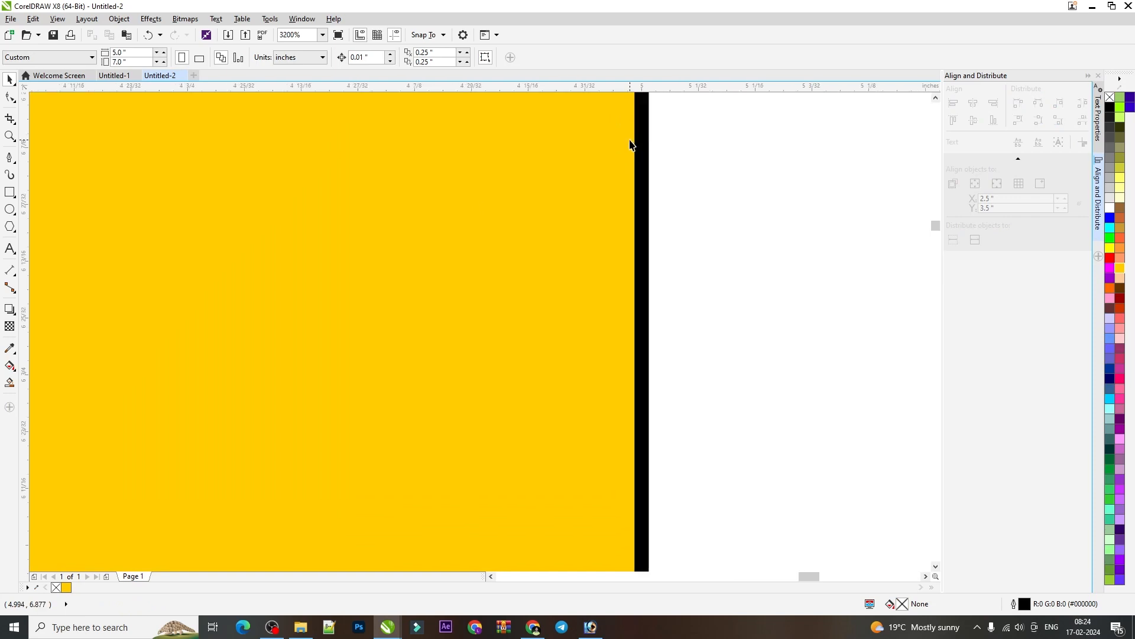
{"action": "scroll", "coordinate": [638, 163], "scroll_direction": "down", "scroll_amount": 3}
{"action": "scroll", "coordinate": [560, 192], "scroll_direction": "down", "scroll_amount": 2}
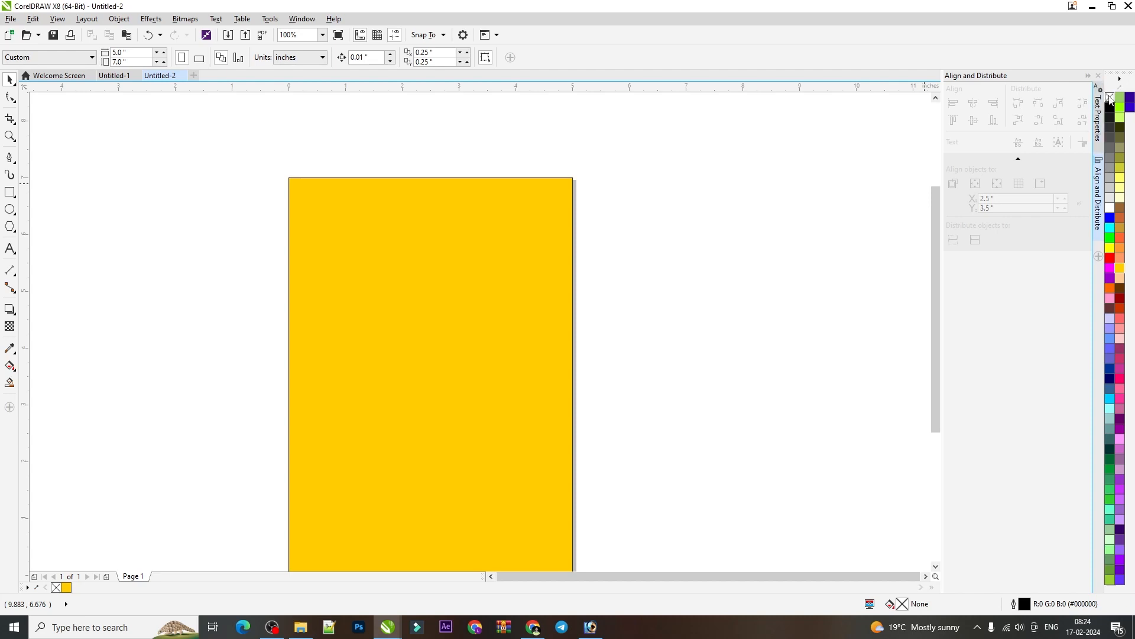
{"action": "left_click", "coordinate": [1110, 97]}
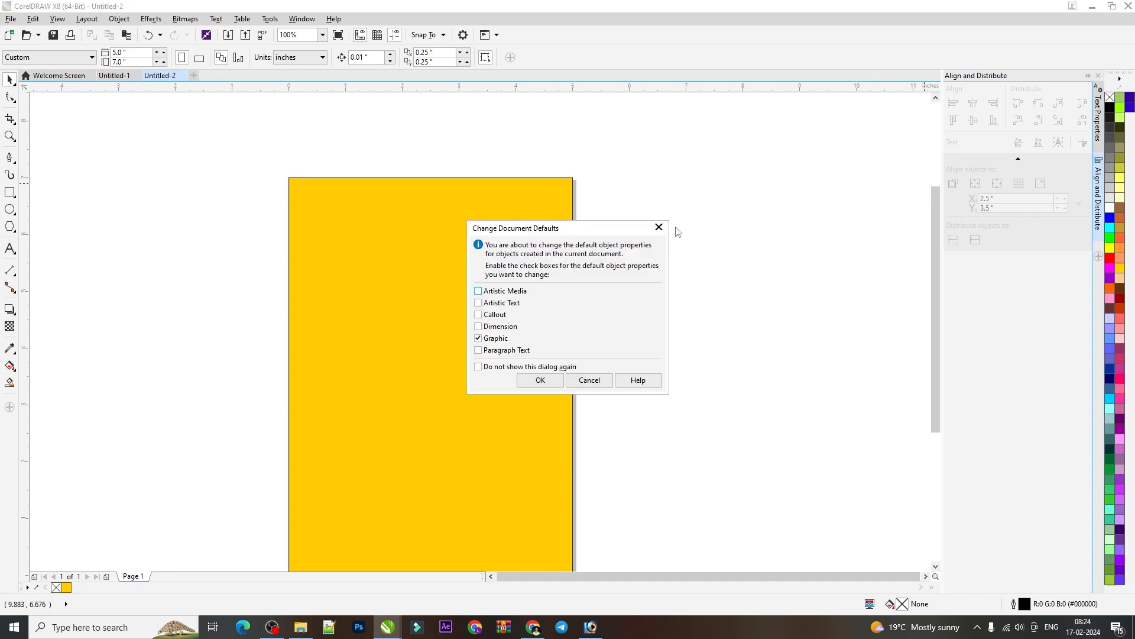
{"action": "left_click", "coordinate": [658, 227]}
{"action": "left_click", "coordinate": [456, 260]}
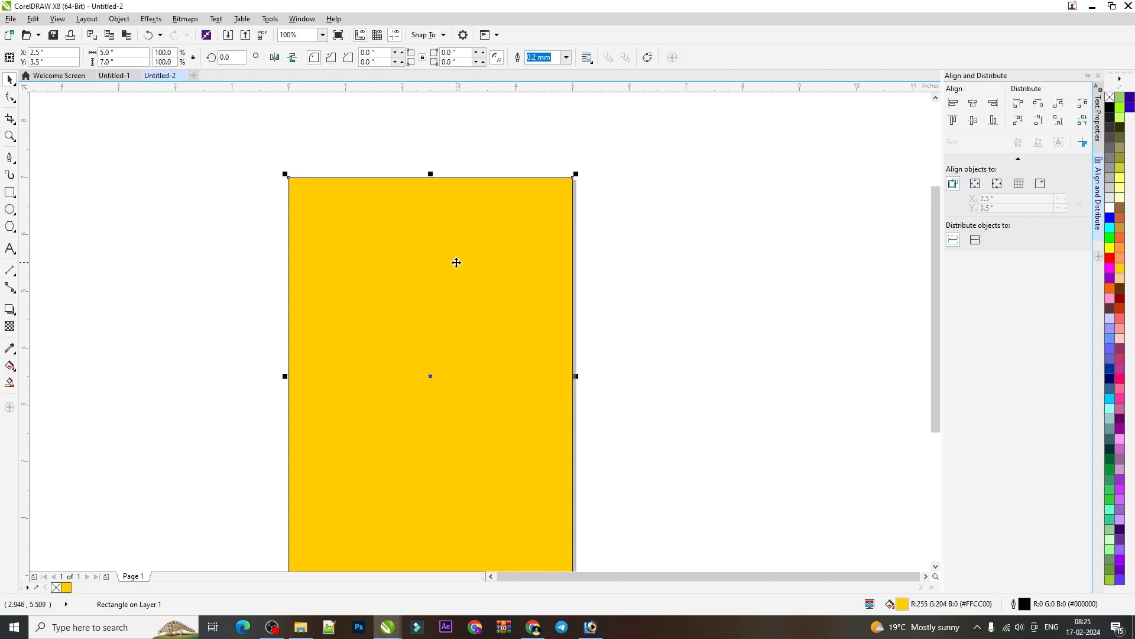
{"action": "right_click", "coordinate": [1110, 97]}
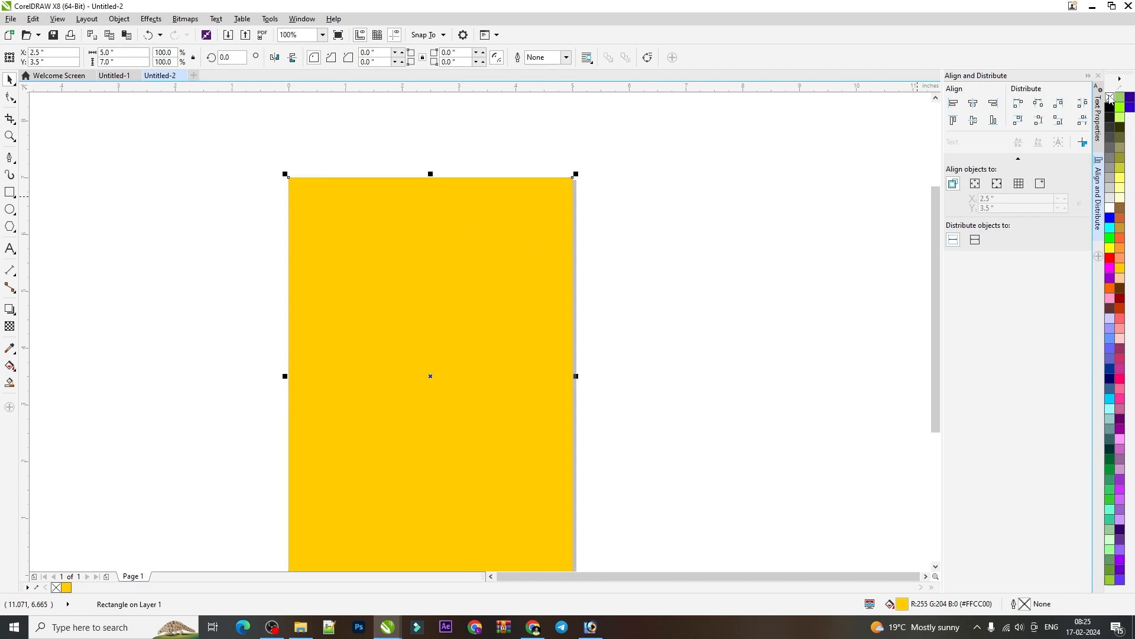
Try removing the rectangle's fill, and undo that change
{"action": "left_click", "coordinate": [1109, 97]}
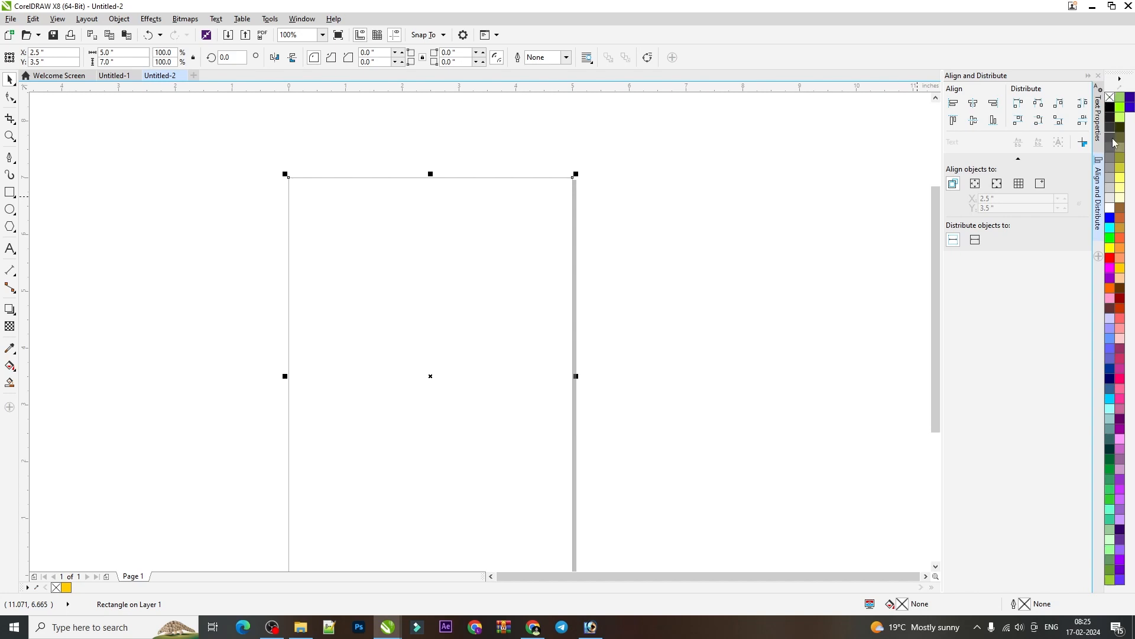
{"action": "key", "text": "ctrl+z"}
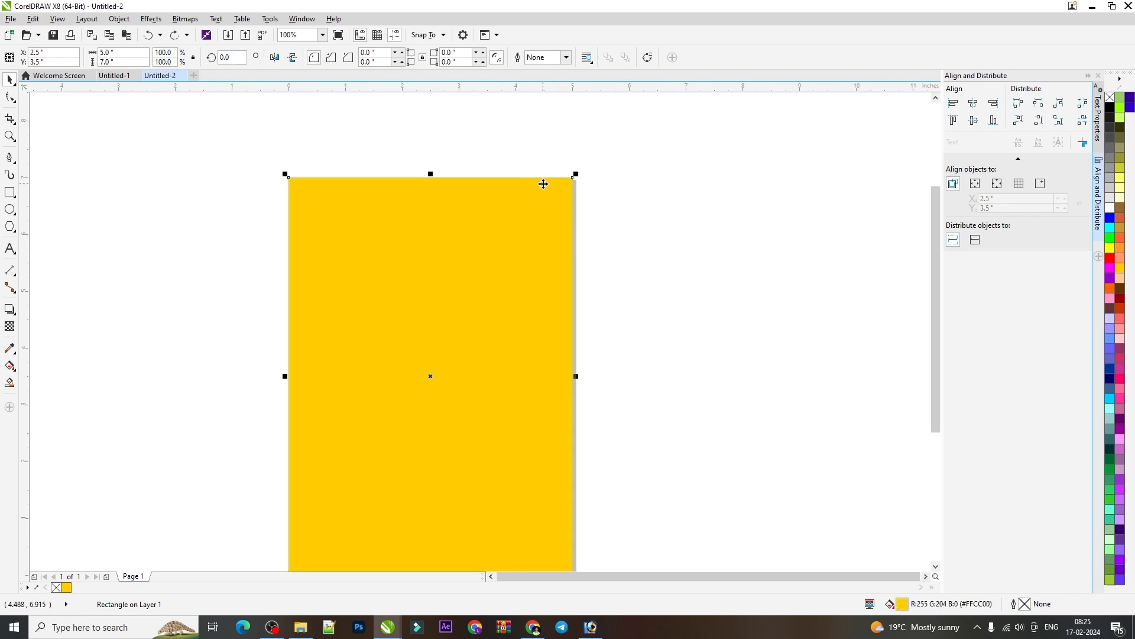
{"action": "left_click", "coordinate": [651, 256]}
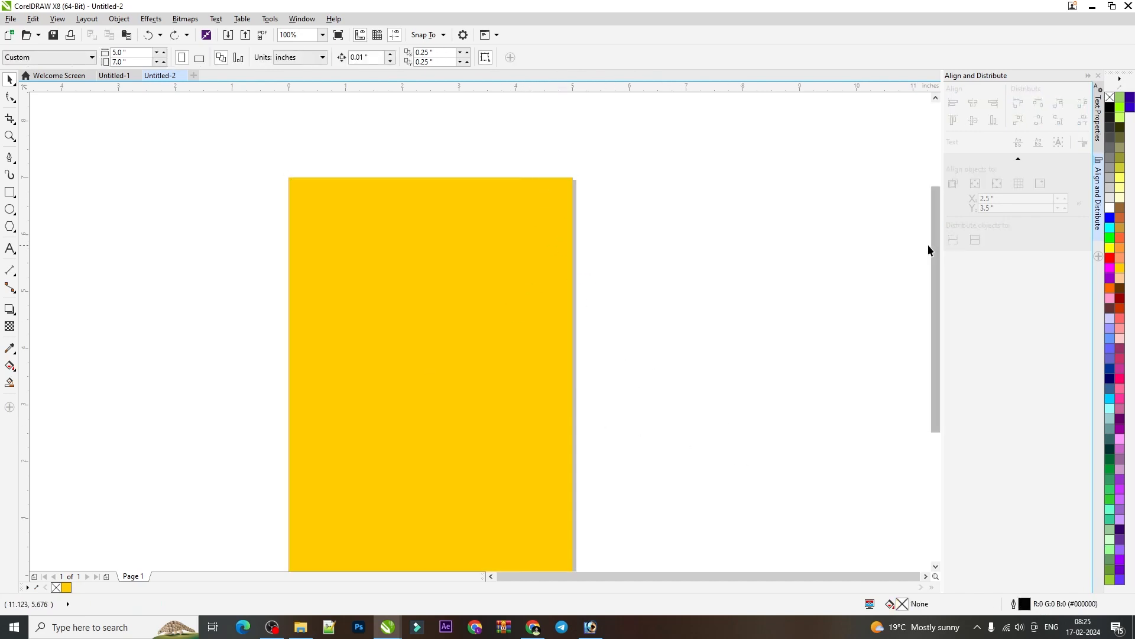
Change the rectangle's uniform fill to pale yellow #FFEB94
{"action": "left_click_drag", "start_coordinate": [929, 249], "coordinate": [930, 294]}
{"action": "left_click", "coordinate": [474, 283]}
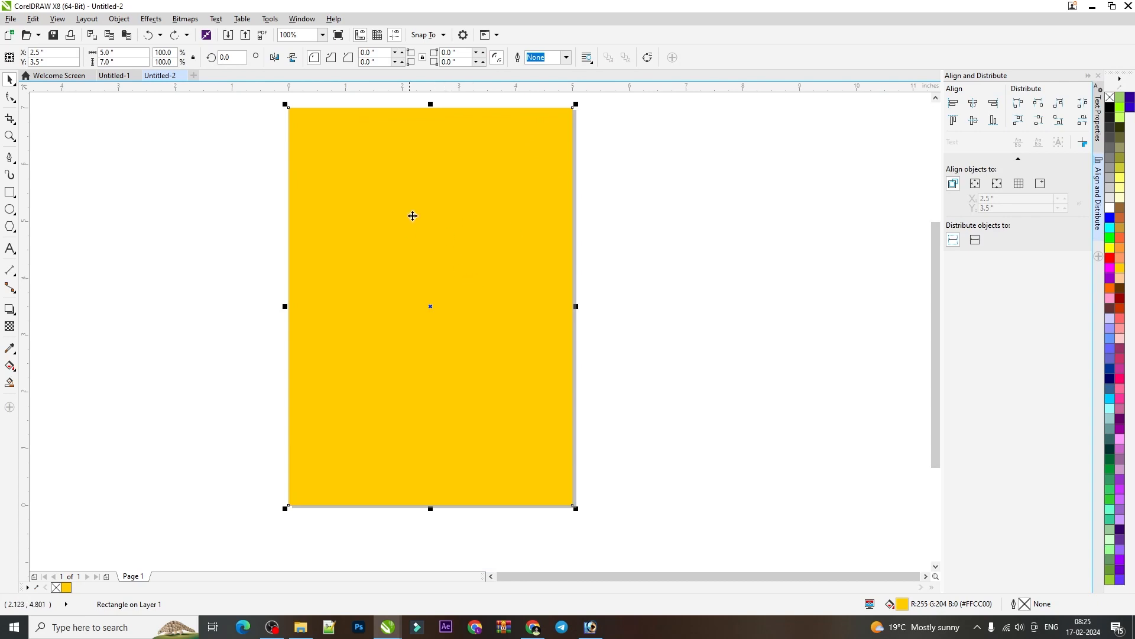
{"action": "left_click", "coordinate": [678, 240]}
{"action": "left_click", "coordinate": [470, 244]}
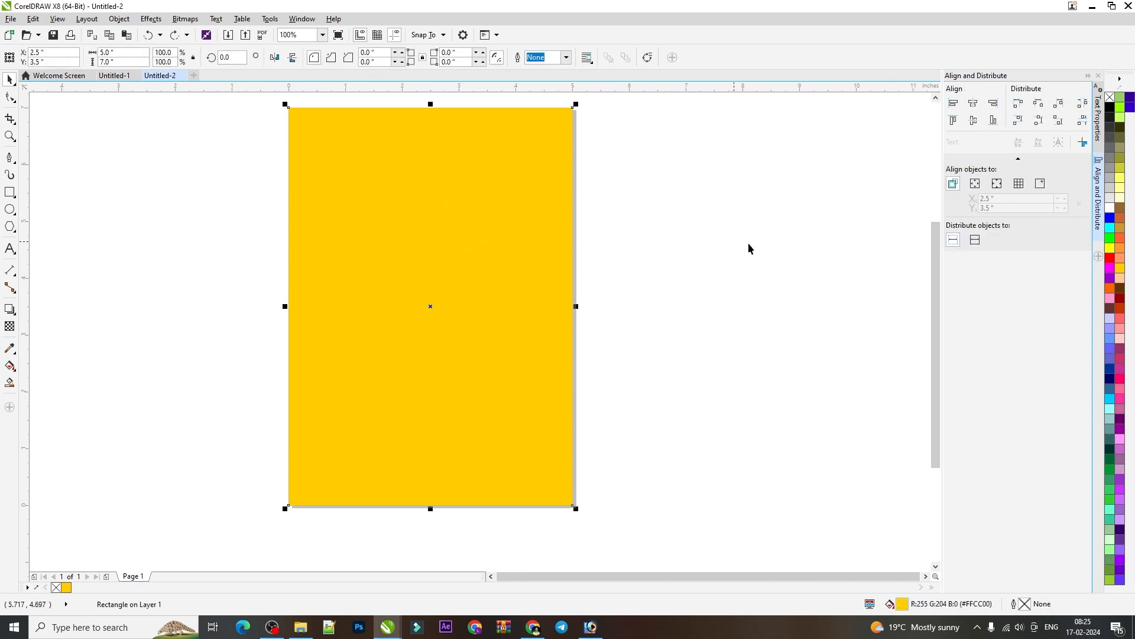
{"action": "double_click", "coordinate": [901, 603]}
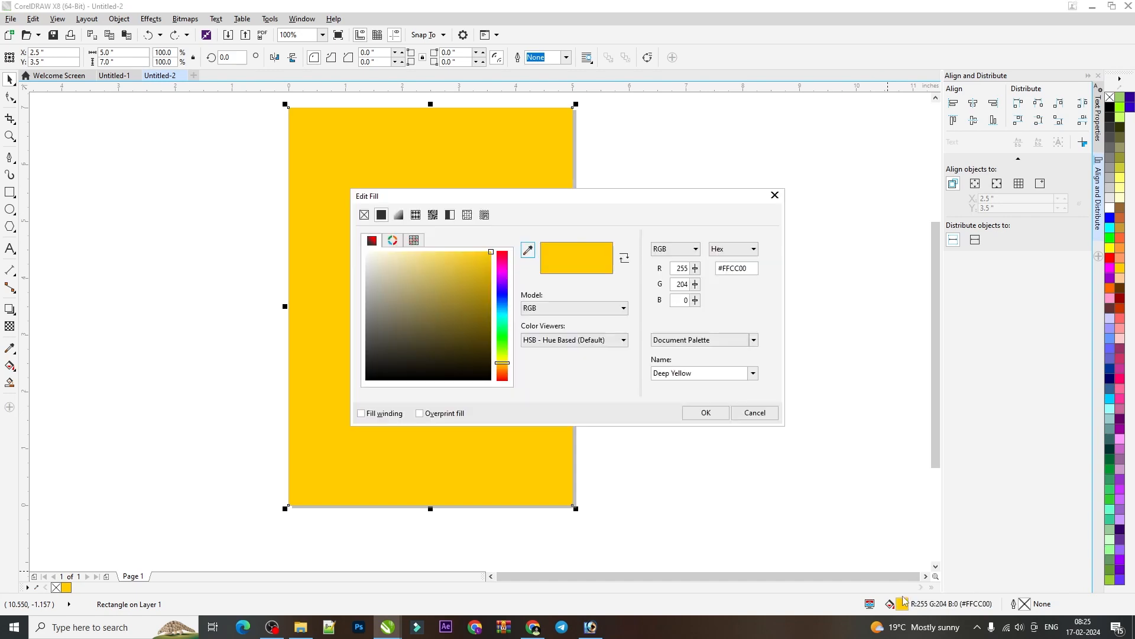
{"action": "left_click_drag", "start_coordinate": [491, 195], "coordinate": [745, 202]}
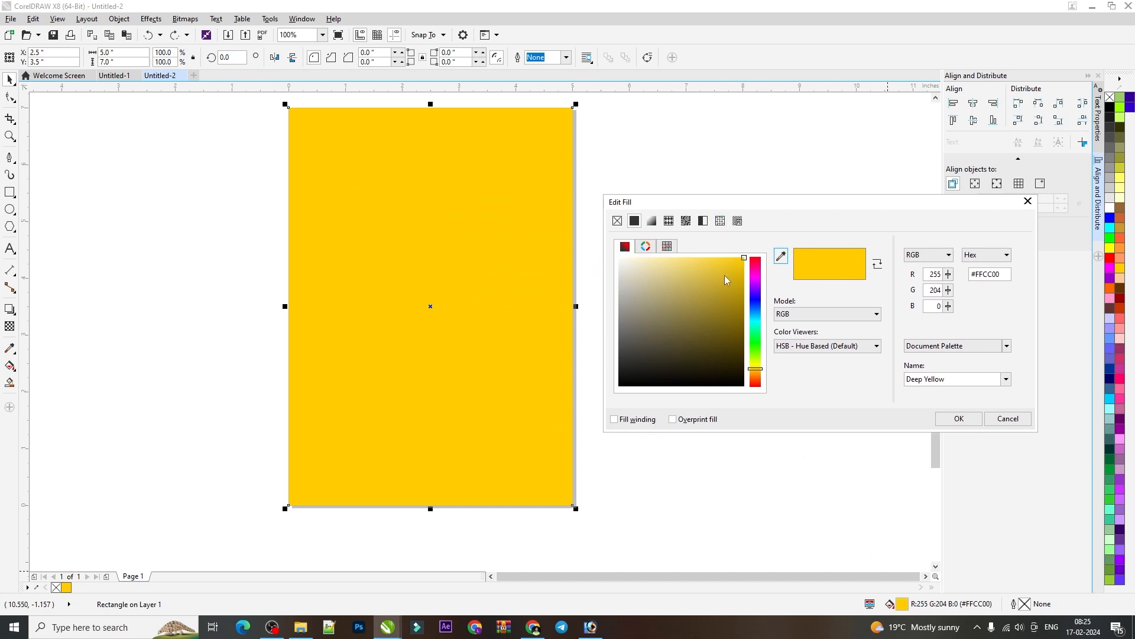
{"action": "mouse_move", "coordinate": [702, 272]}
{"action": "left_mouse_down"}
{"action": "mouse_move", "coordinate": [698, 258]}
{"action": "mouse_move", "coordinate": [674, 258]}
{"action": "left_mouse_up"}
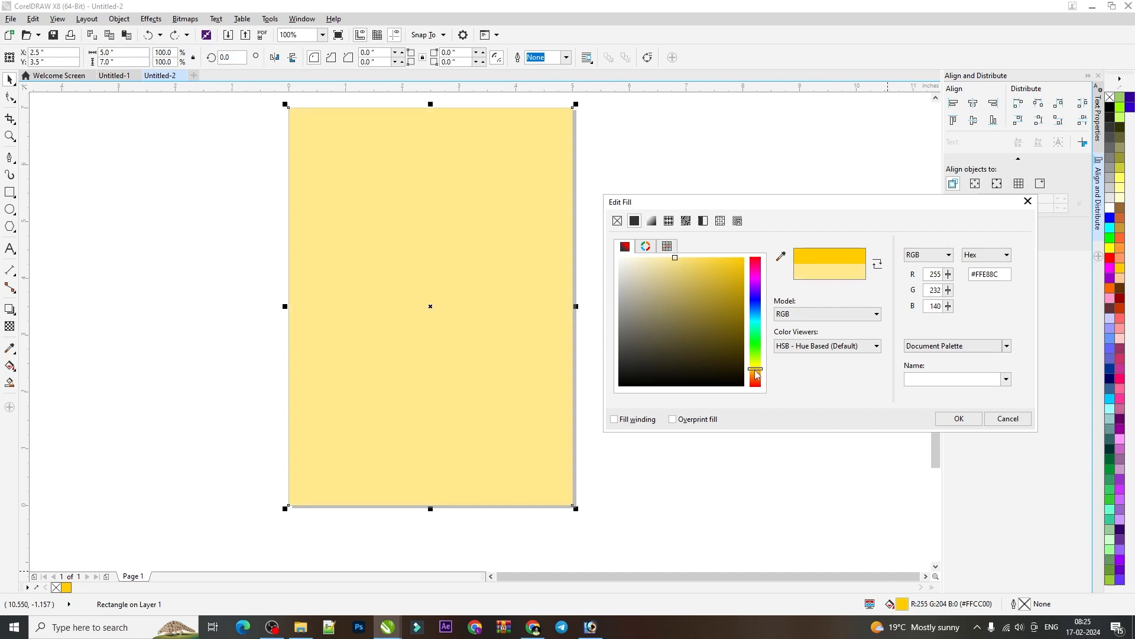
{"action": "left_click_drag", "start_coordinate": [757, 374], "coordinate": [755, 373]}
{"action": "left_click", "coordinate": [672, 256]}
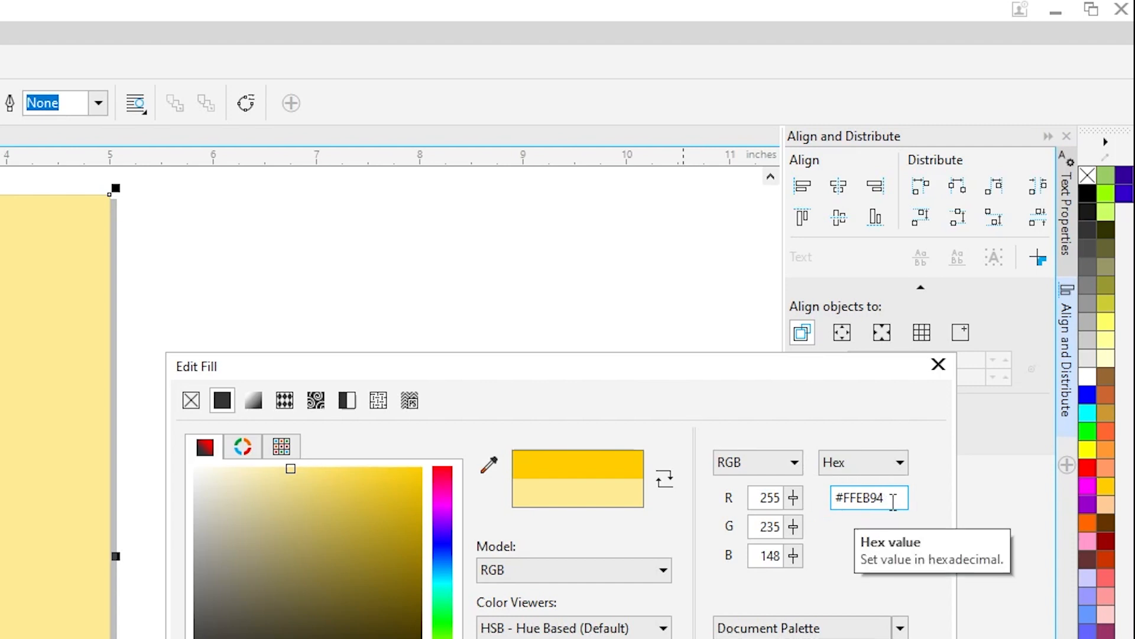
{"action": "double_click", "coordinate": [891, 500]}
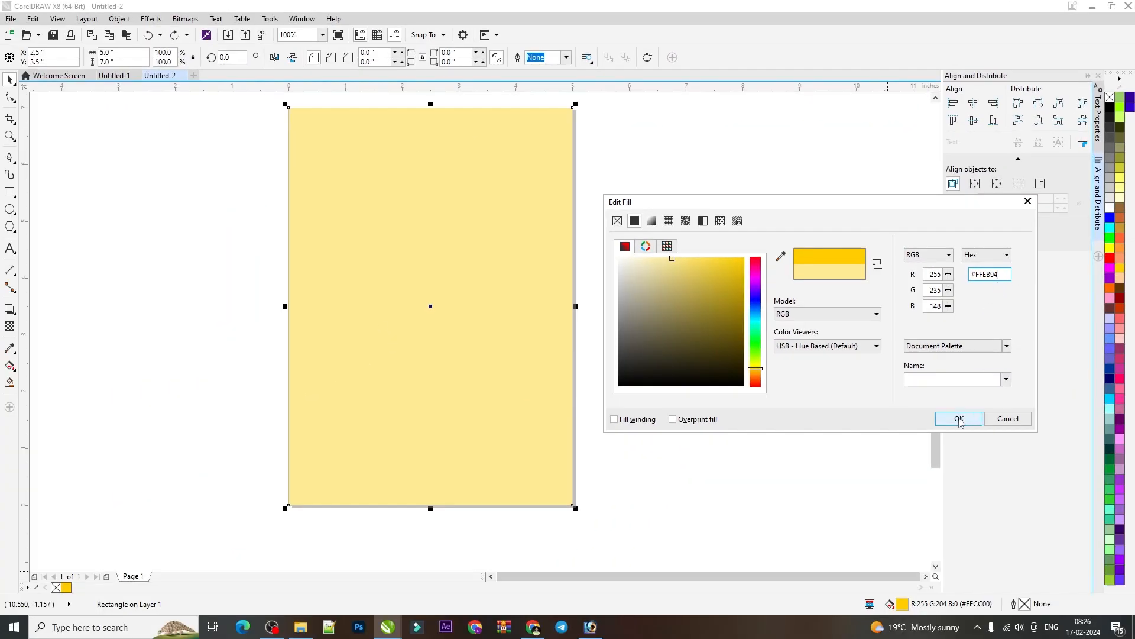
{"action": "left_click", "coordinate": [959, 419]}
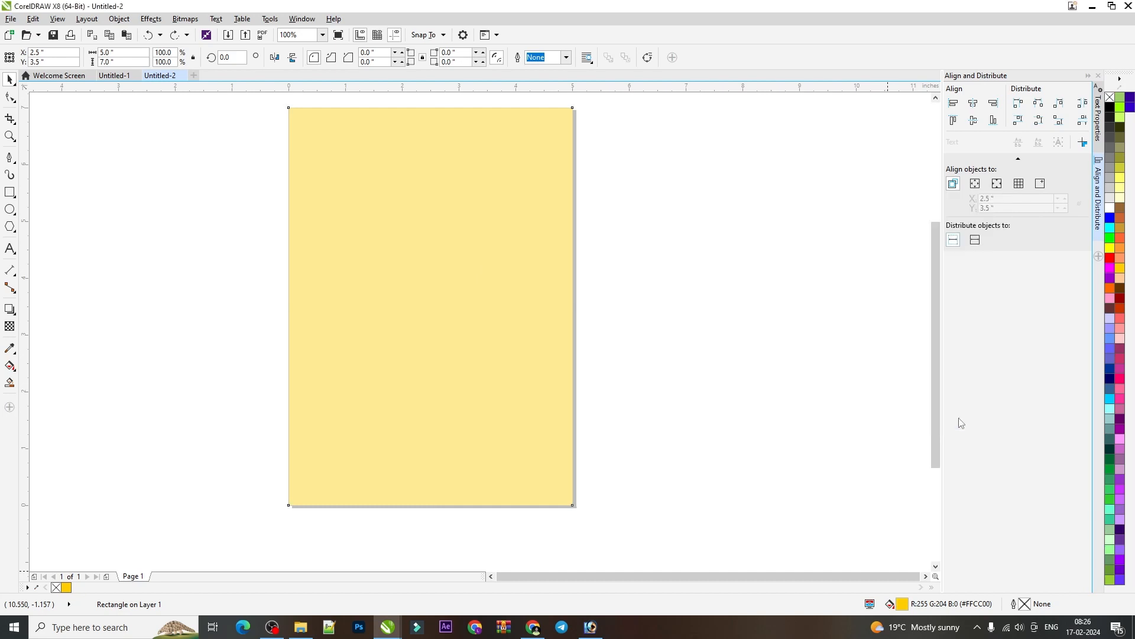
{"action": "left_click", "coordinate": [239, 103]}
Lock the pale yellow background rectangle in place
{"action": "left_click", "coordinate": [476, 343]}
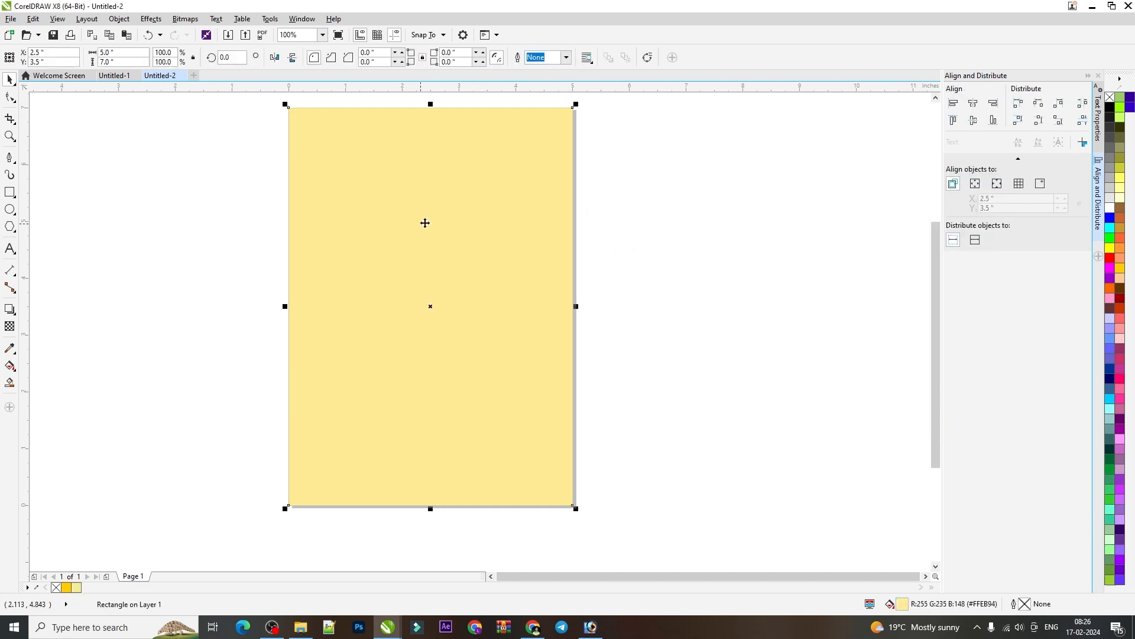
{"action": "right_click", "coordinate": [457, 234]}
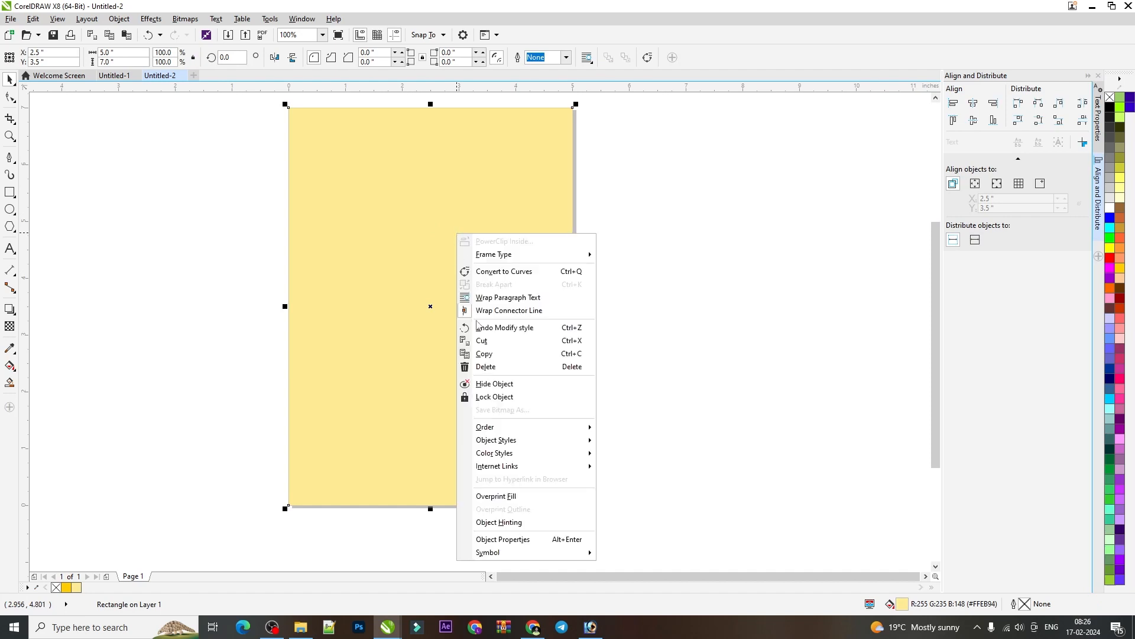
{"action": "left_click", "coordinate": [491, 403]}
{"action": "left_click", "coordinate": [93, 184]}
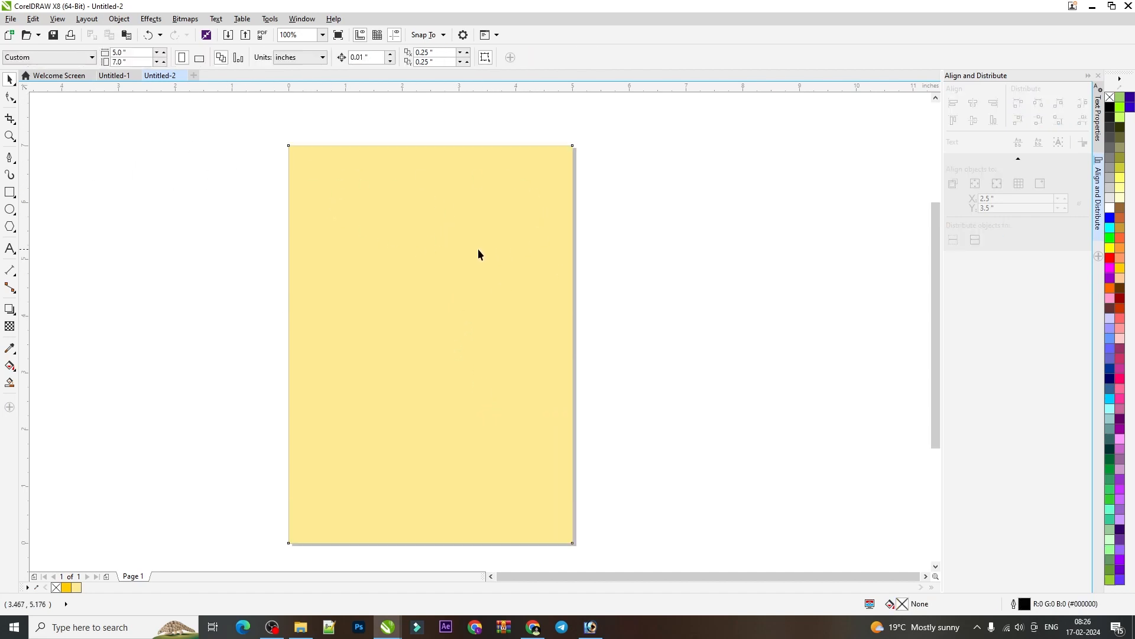
Bring the black line-art floral motif bitmap into the Untitled-2 document
{"action": "left_click", "coordinate": [1092, 6]}
{"action": "left_click", "coordinate": [387, 626]}
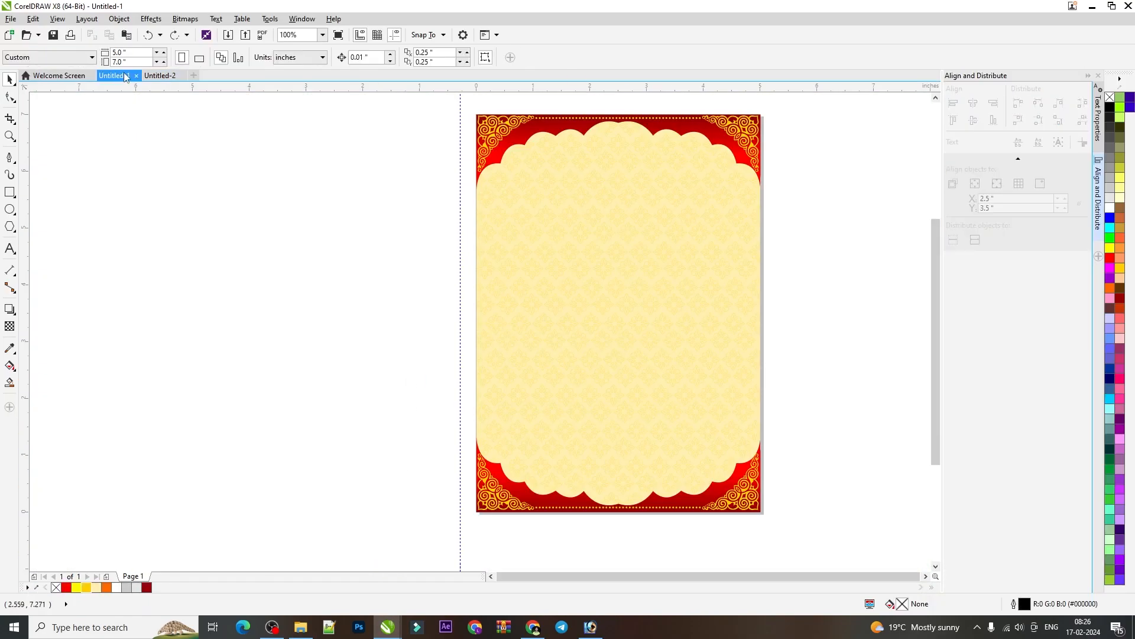
{"action": "left_click", "coordinate": [160, 75]}
{"action": "scroll", "coordinate": [420, 243], "scroll_direction": "down", "scroll_amount": 3}
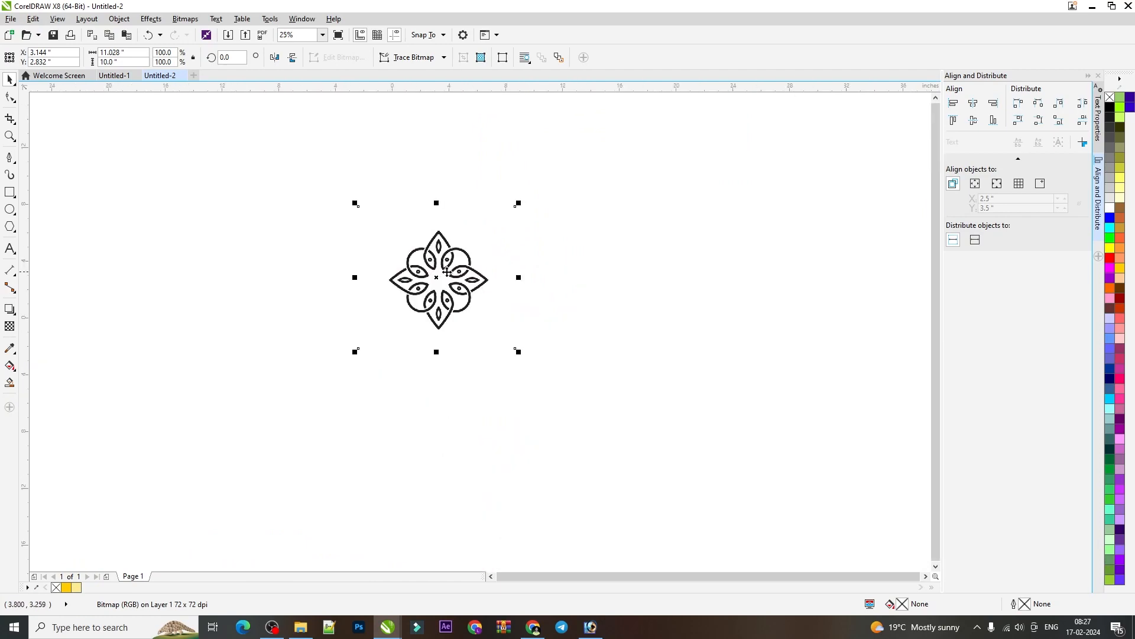
Start an Outline Trace of the floral motif bitmap with the Line art image type
{"action": "scroll", "coordinate": [447, 272], "scroll_direction": "up", "scroll_amount": 2}
{"action": "scroll", "coordinate": [443, 255], "scroll_direction": "up", "scroll_amount": 2}
{"action": "scroll", "coordinate": [451, 241], "scroll_direction": "down", "scroll_amount": 2}
{"action": "scroll", "coordinate": [468, 221], "scroll_direction": "up", "scroll_amount": 2}
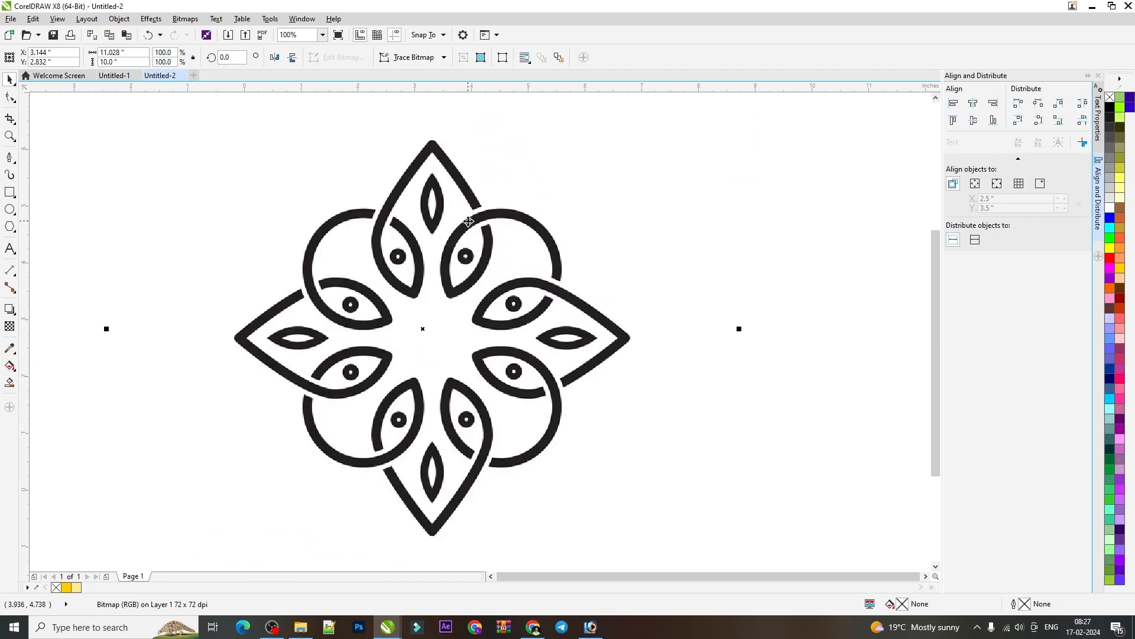
{"action": "scroll", "coordinate": [468, 221], "scroll_direction": "down", "scroll_amount": 1}
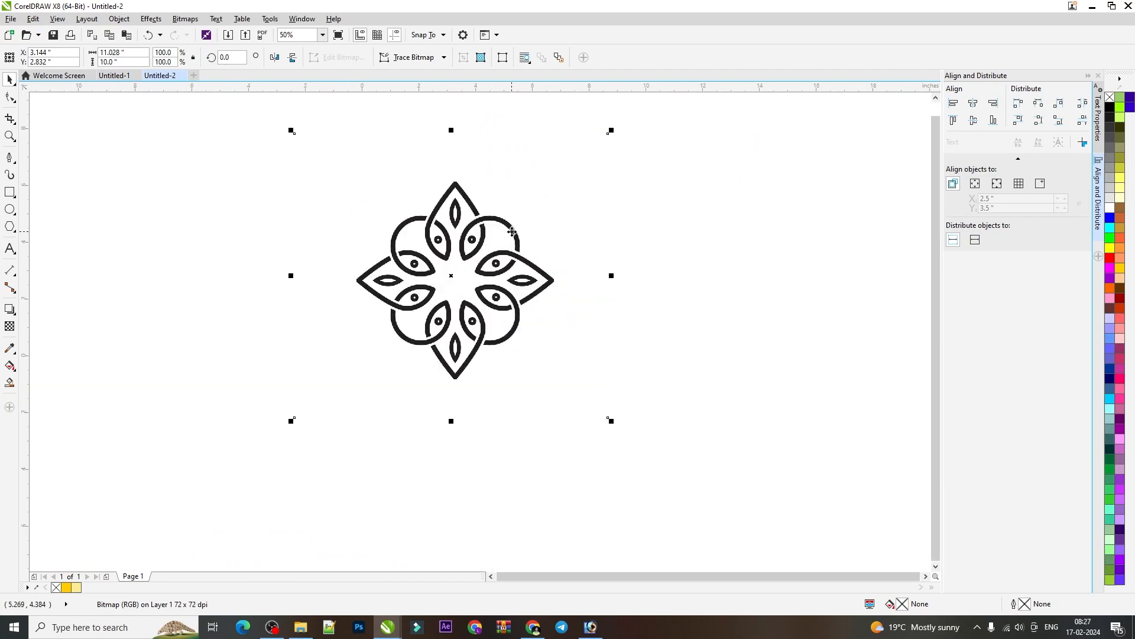
{"action": "right_click", "coordinate": [512, 231]}
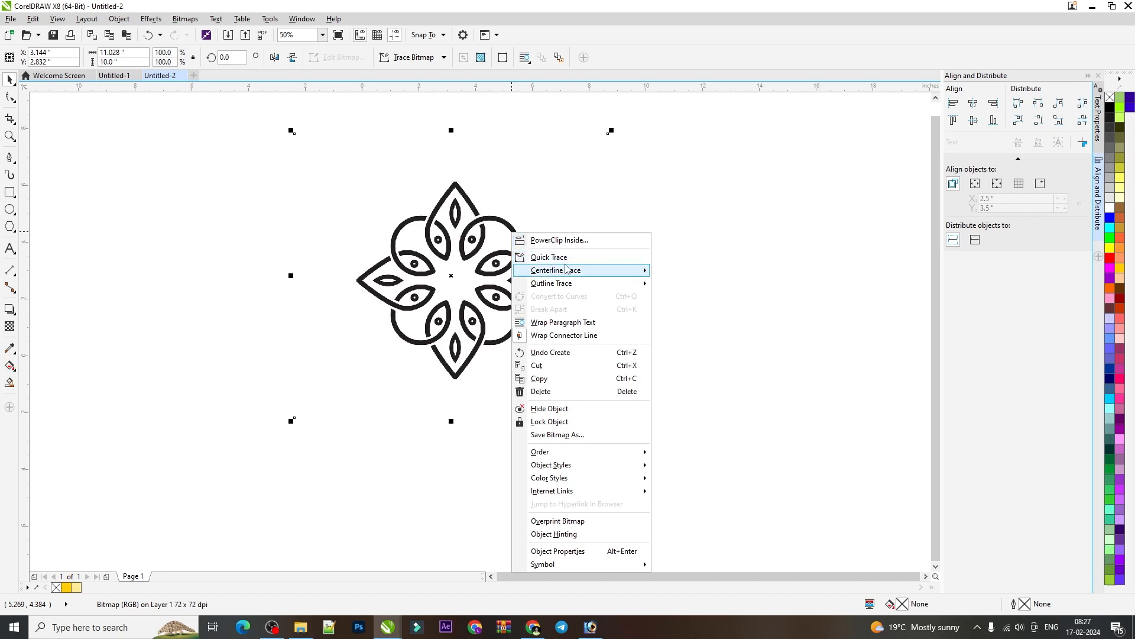
{"action": "mouse_move", "coordinate": [566, 275]}
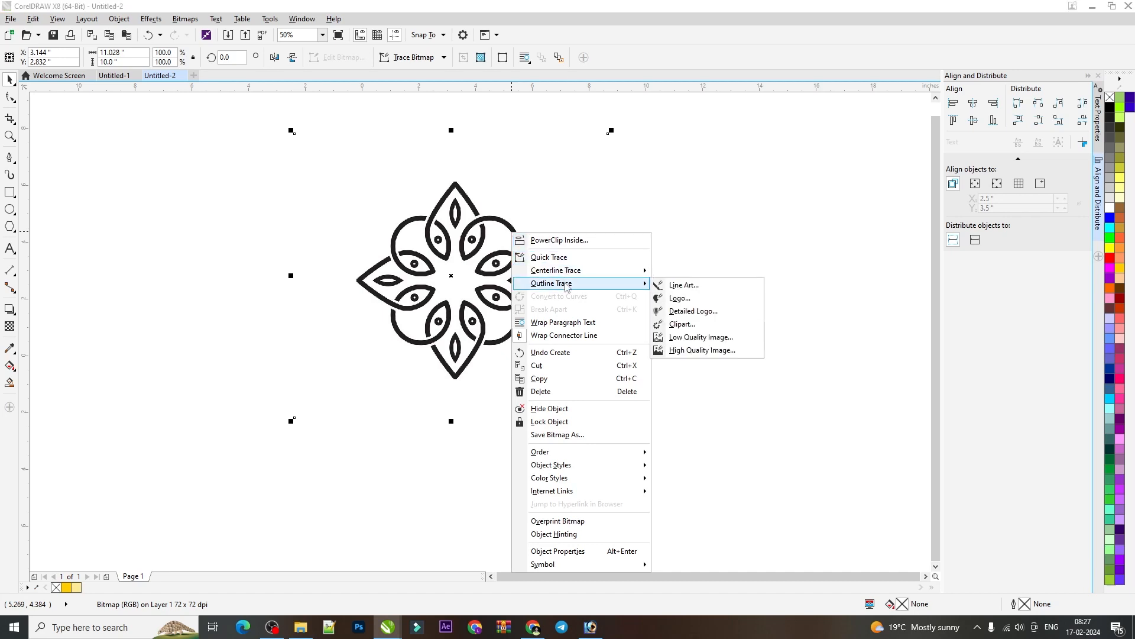
{"action": "left_click", "coordinate": [699, 289]}
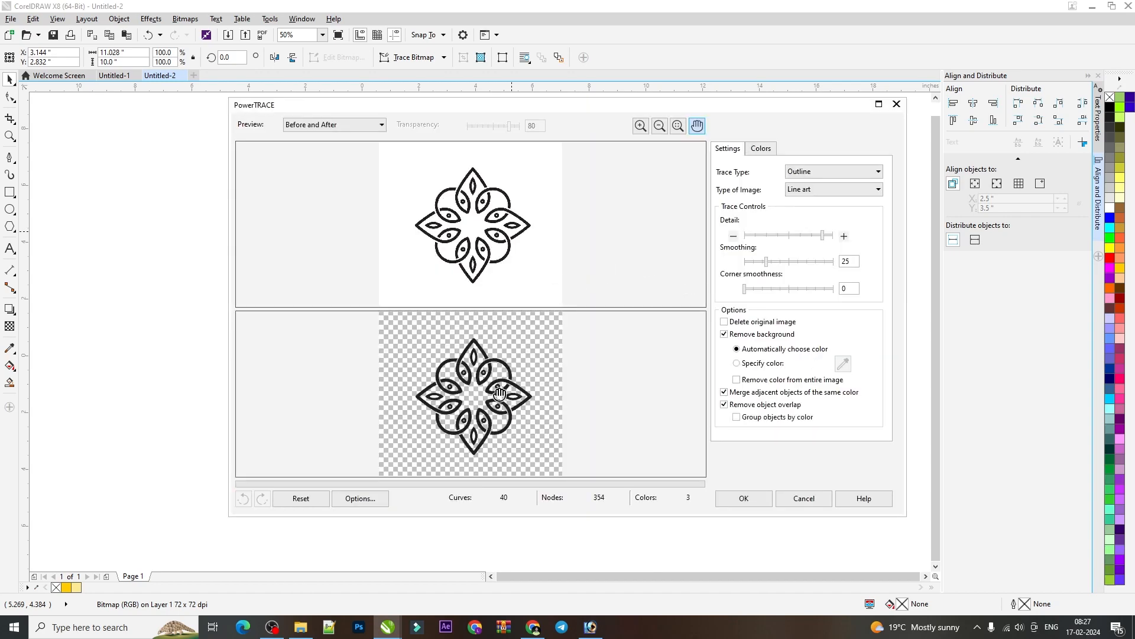
Set the trace smoothing to 8 and the detail level to about three quarters of its range
{"action": "scroll", "coordinate": [496, 392], "scroll_direction": "up", "scroll_amount": 3}
{"action": "scroll", "coordinate": [540, 370], "scroll_direction": "down", "scroll_amount": 2}
{"action": "scroll", "coordinate": [540, 370], "scroll_direction": "up", "scroll_amount": 1}
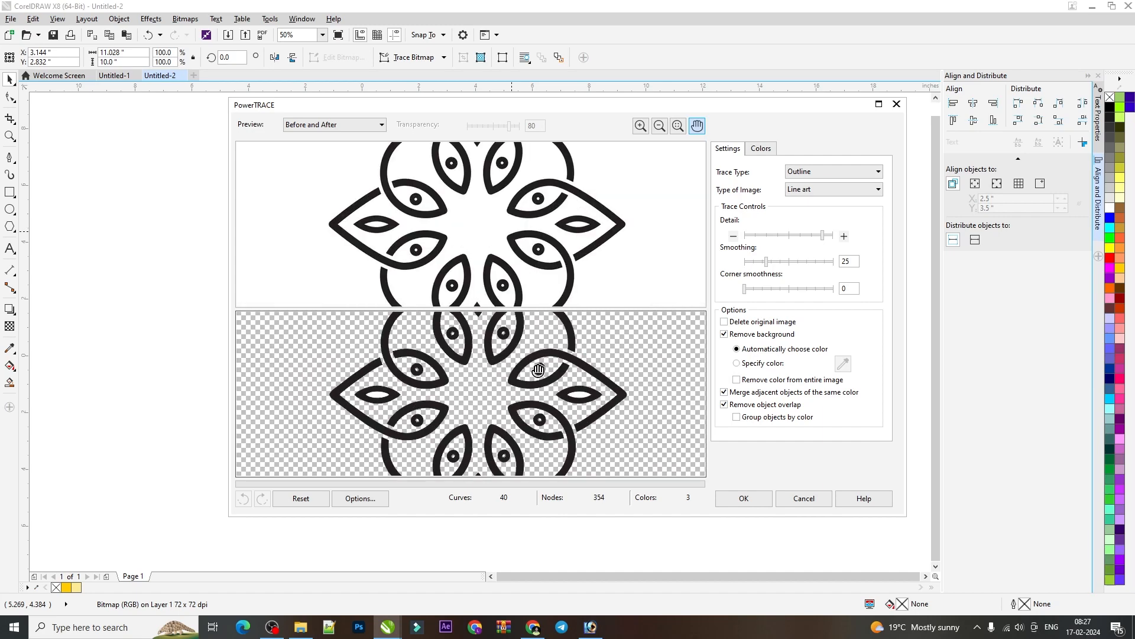
{"action": "scroll", "coordinate": [532, 364], "scroll_direction": "up", "scroll_amount": 1}
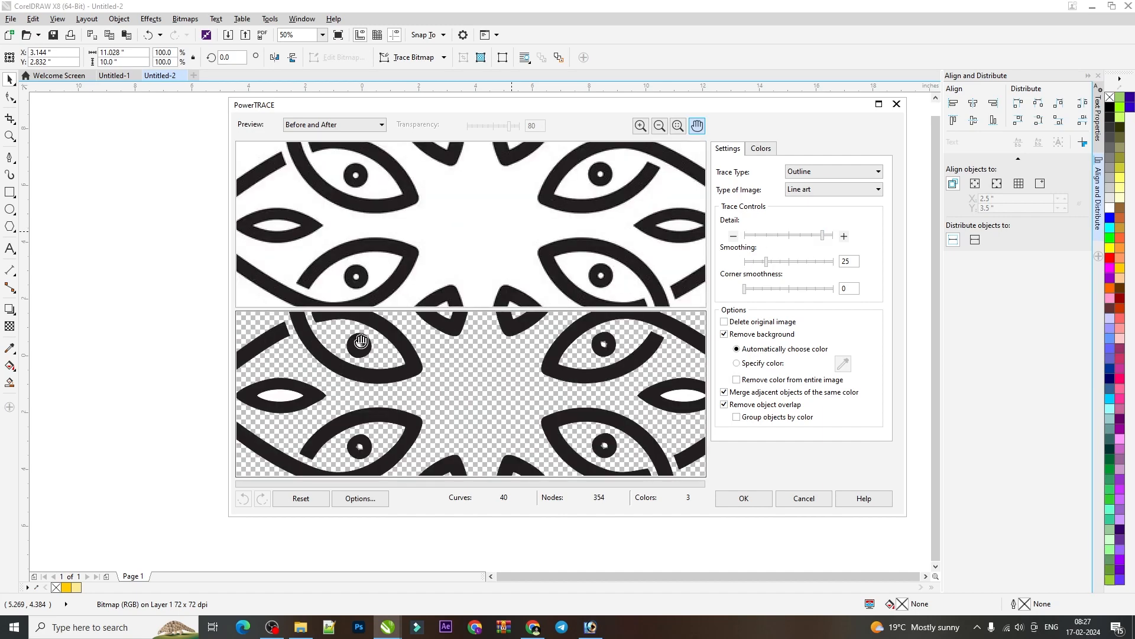
{"action": "scroll", "coordinate": [362, 342], "scroll_direction": "up", "scroll_amount": 1}
{"action": "scroll", "coordinate": [362, 342], "scroll_direction": "down", "scroll_amount": 1}
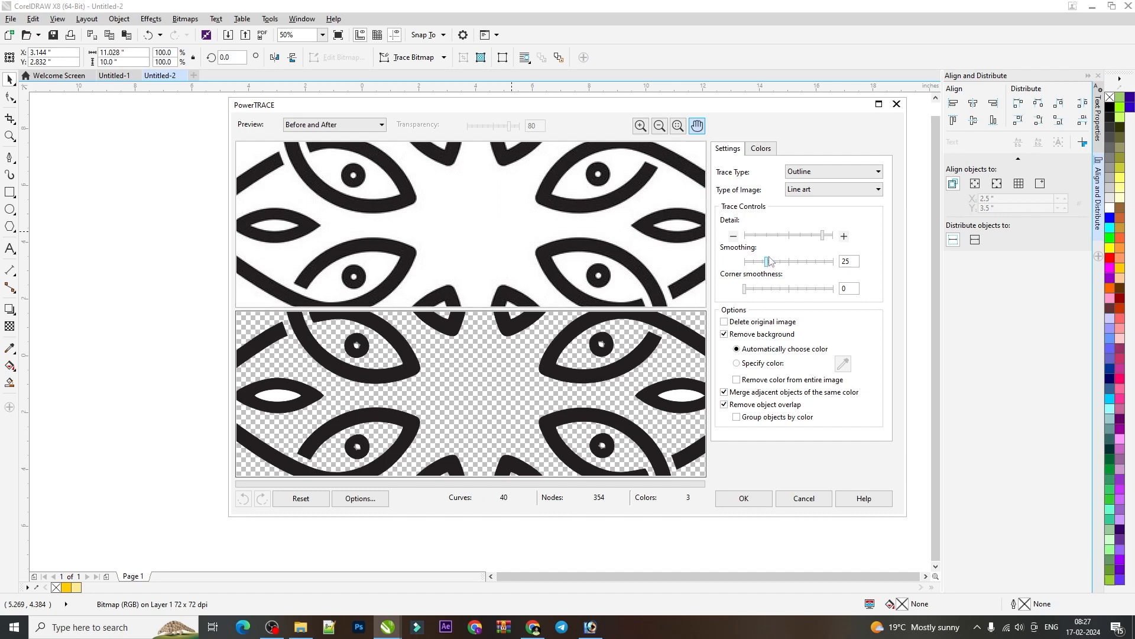
{"action": "left_click_drag", "start_coordinate": [771, 264], "coordinate": [776, 266]}
{"action": "left_click_drag", "start_coordinate": [778, 266], "coordinate": [753, 267]}
{"action": "left_click", "coordinate": [831, 236]}
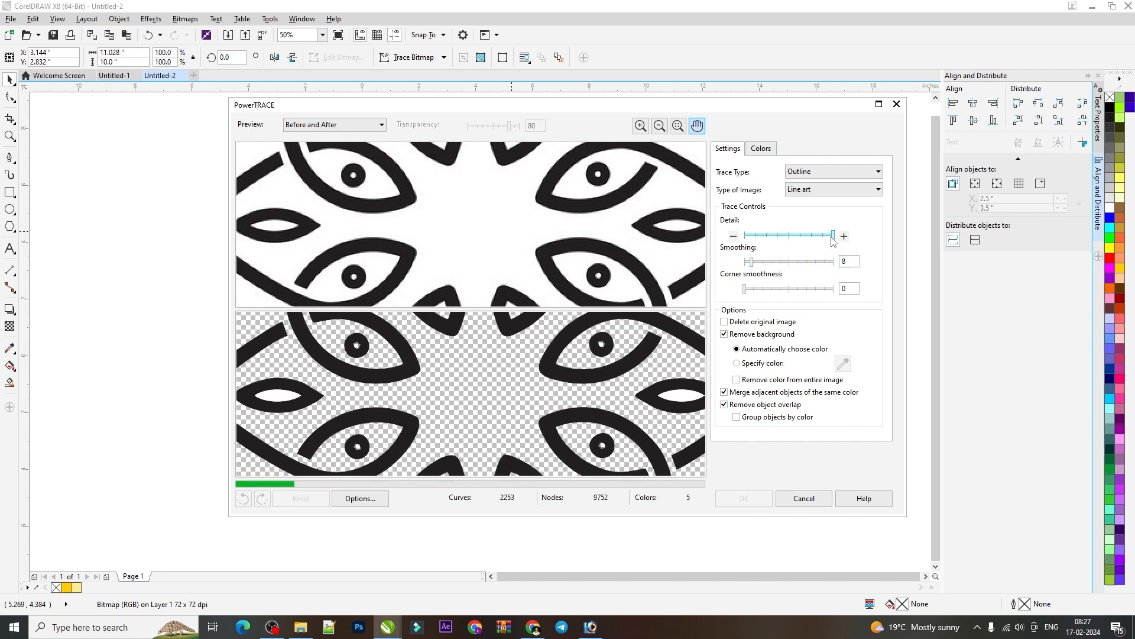
{"action": "left_click", "coordinate": [806, 237]}
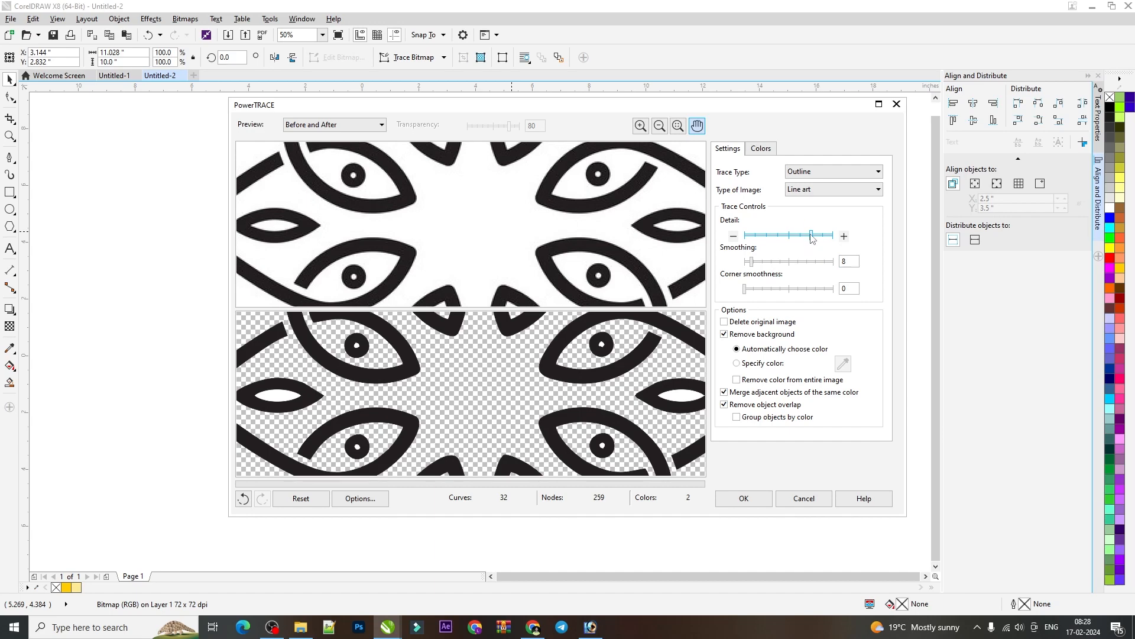
Compare the traced preview with the original motif and accept the trace, keeping the original image
{"action": "scroll", "coordinate": [633, 391], "scroll_direction": "down", "scroll_amount": 2}
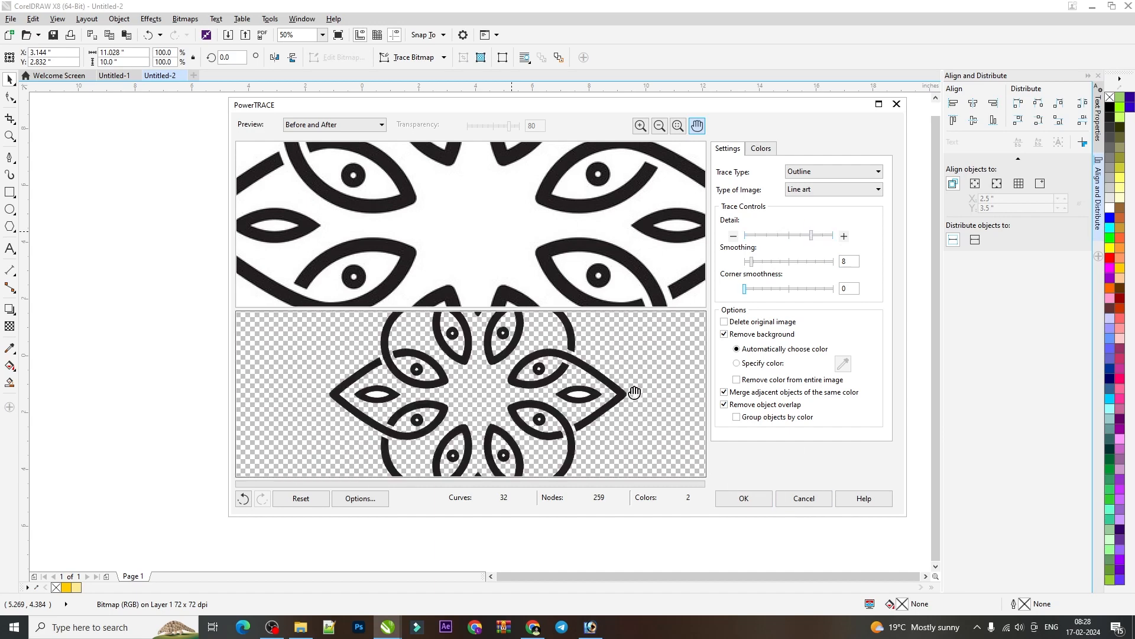
{"action": "scroll", "coordinate": [473, 383], "scroll_direction": "up", "scroll_amount": 1}
{"action": "scroll", "coordinate": [496, 372], "scroll_direction": "down", "scroll_amount": 1}
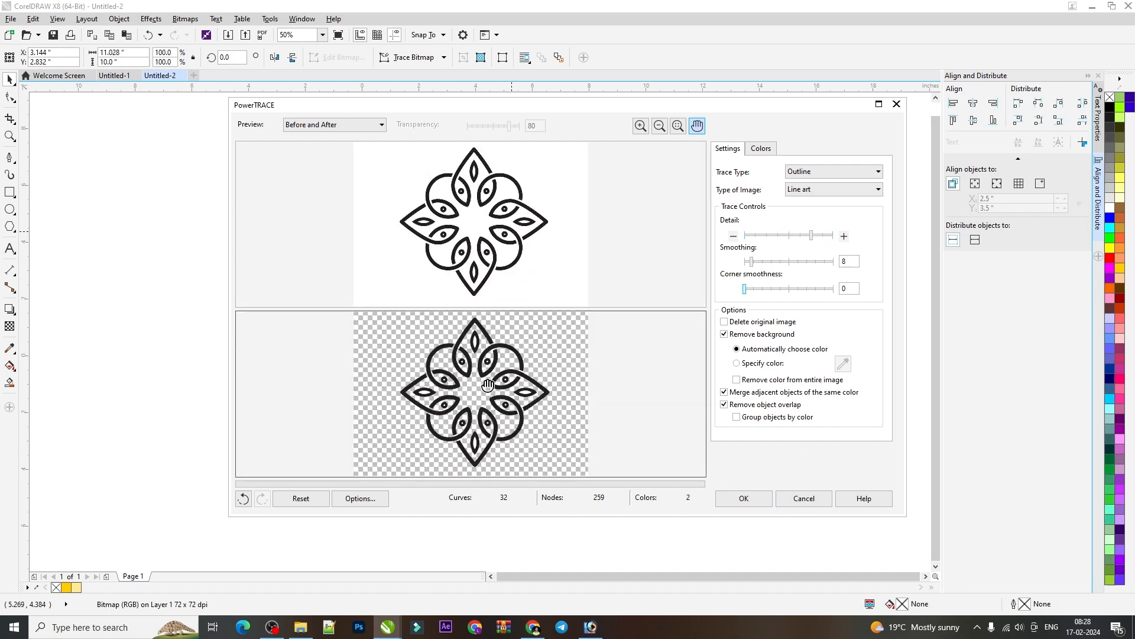
{"action": "scroll", "coordinate": [492, 379], "scroll_direction": "up", "scroll_amount": 1}
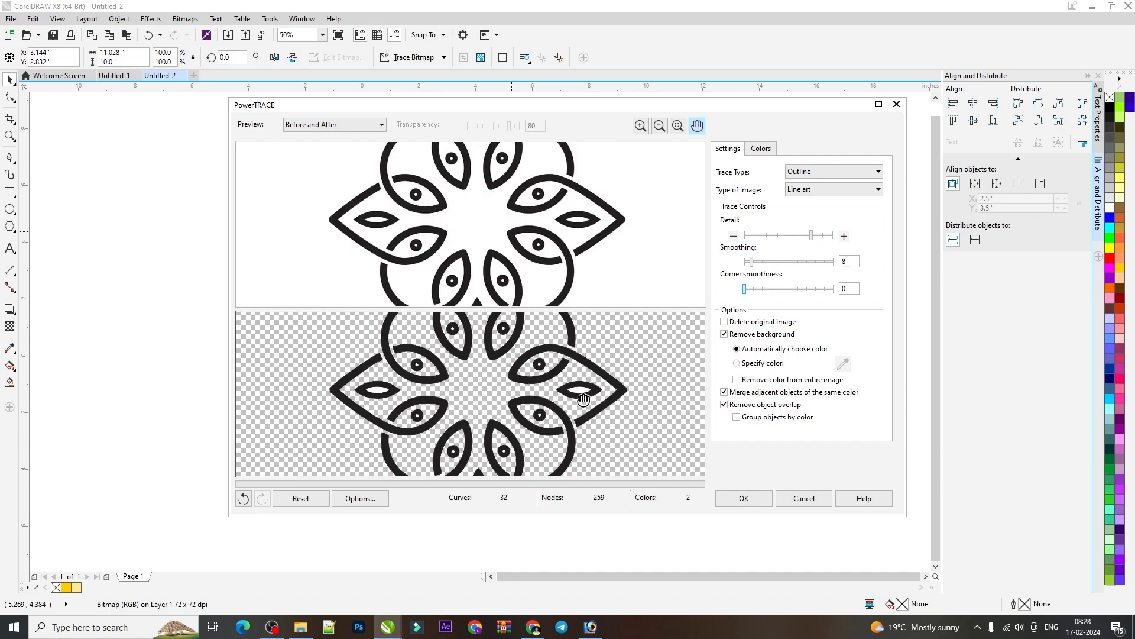
{"action": "scroll", "coordinate": [581, 415], "scroll_direction": "down", "scroll_amount": 1}
{"action": "scroll", "coordinate": [505, 412], "scroll_direction": "up", "scroll_amount": 1}
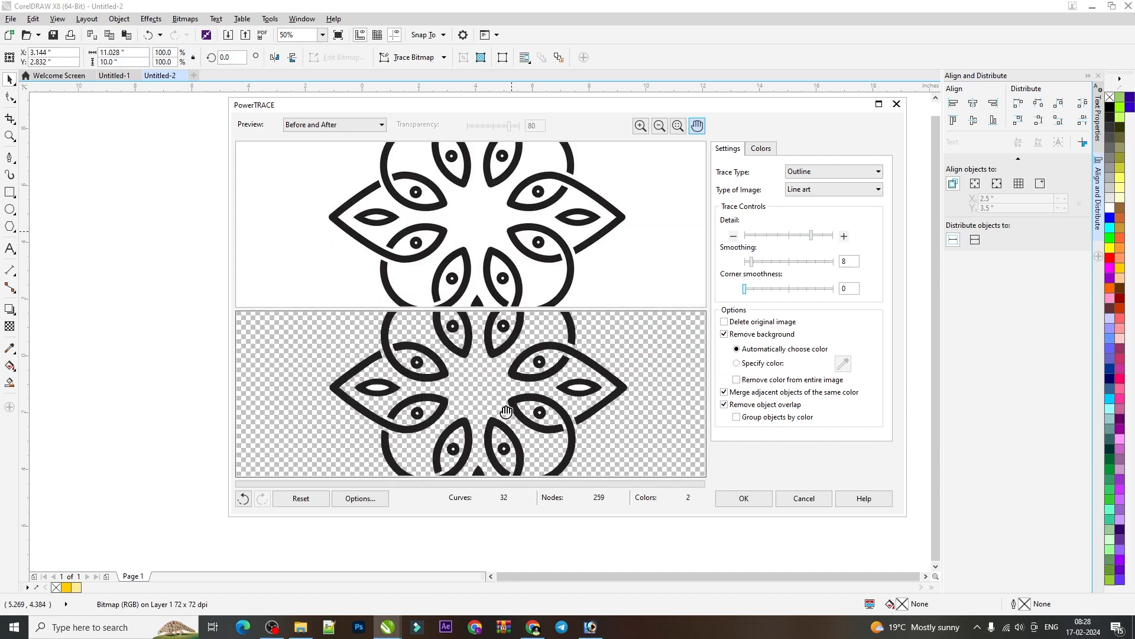
{"action": "scroll", "coordinate": [510, 411], "scroll_direction": "down", "scroll_amount": 1}
{"action": "left_click", "coordinate": [749, 503]}
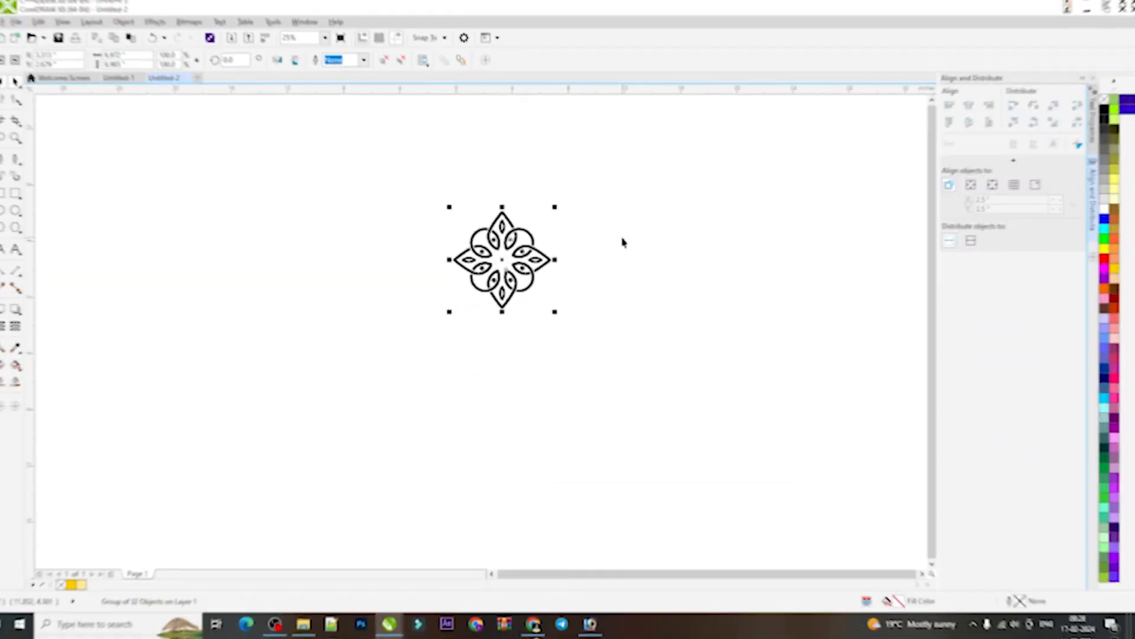
Separate the traced motif from the bitmap, placing the traced group at about X -9.3, Y 3.09 inches
{"action": "left_click_drag", "start_coordinate": [526, 248], "coordinate": [343, 253]}
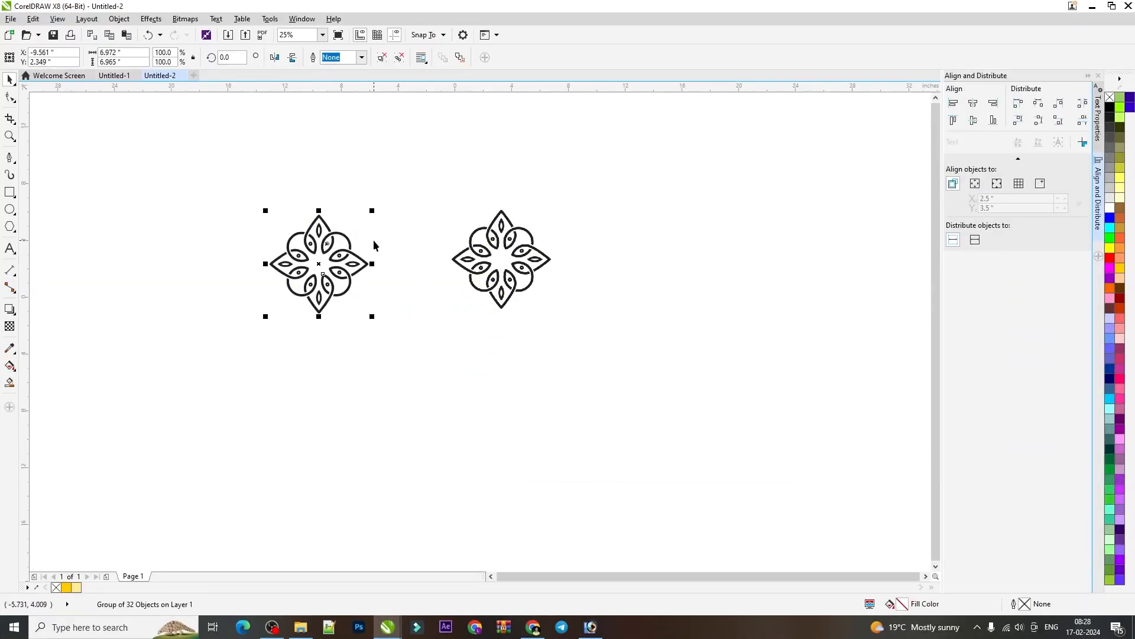
{"action": "left_click", "coordinate": [508, 248]}
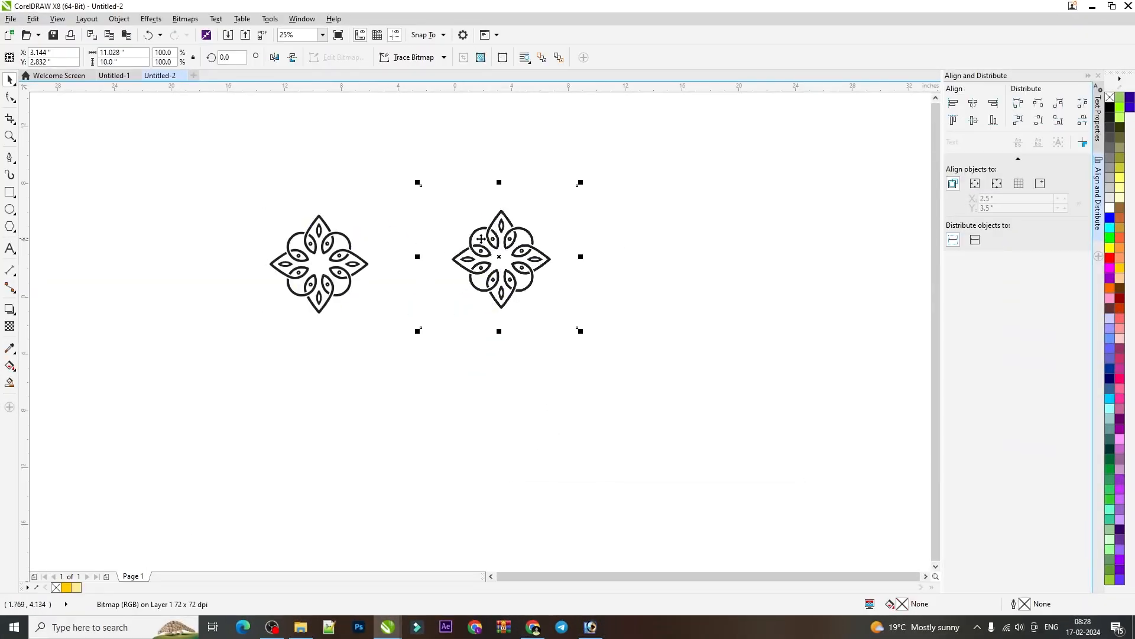
{"action": "left_click_drag", "start_coordinate": [515, 249], "coordinate": [472, 253]}
{"action": "mouse_move", "coordinate": [302, 257]}
{"action": "left_mouse_down"}
{"action": "mouse_move", "coordinate": [354, 273]}
{"action": "mouse_move", "coordinate": [308, 222]}
{"action": "mouse_move", "coordinate": [326, 249]}
{"action": "mouse_move", "coordinate": [299, 247]}
{"action": "left_mouse_up"}
{"action": "scroll", "coordinate": [319, 230], "scroll_direction": "up", "scroll_amount": 1}
Delete the original floral motif bitmap, leaving only the traced version
{"action": "left_click", "coordinate": [624, 268]}
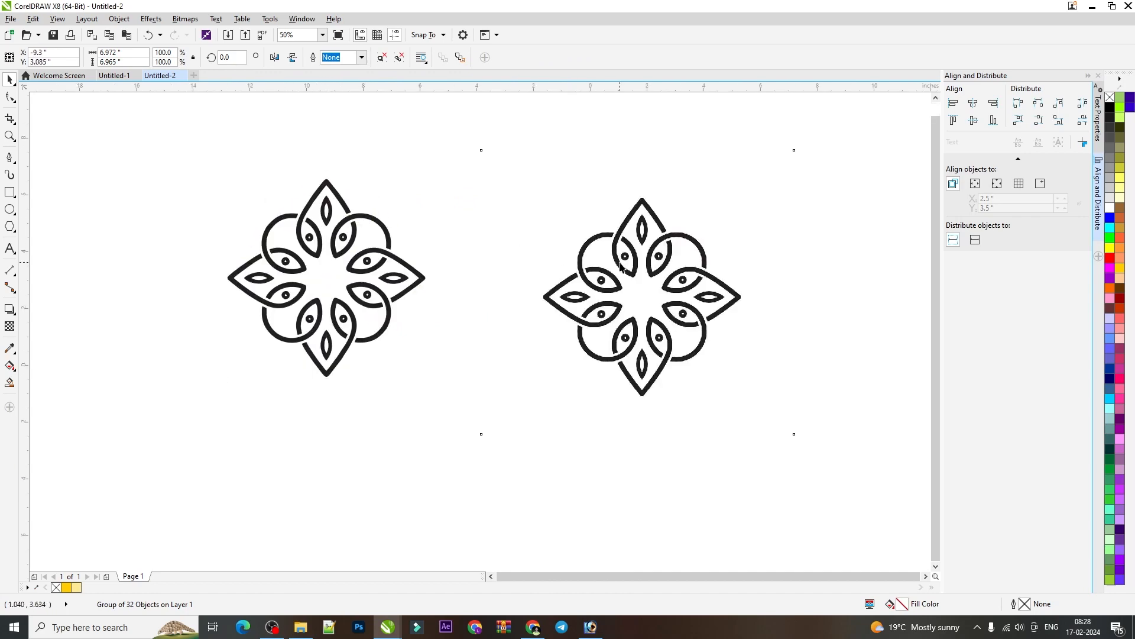
{"action": "scroll", "coordinate": [642, 269], "scroll_direction": "down", "scroll_amount": 1}
{"action": "scroll", "coordinate": [642, 269], "scroll_direction": "up", "scroll_amount": 1}
{"action": "left_click", "coordinate": [631, 268]}
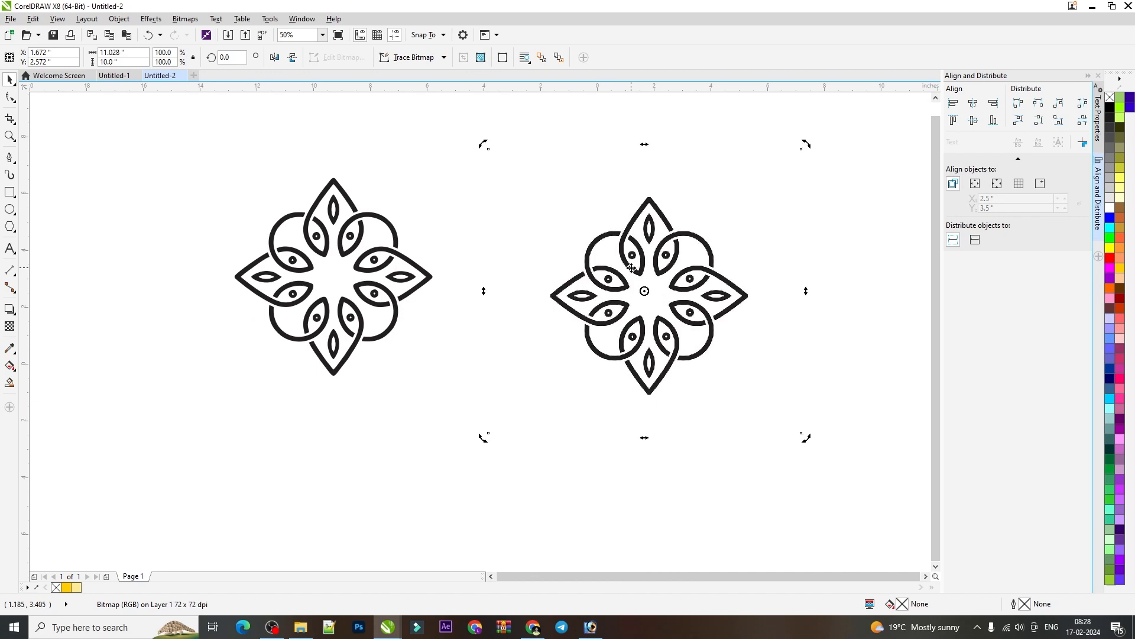
{"action": "key", "text": "Delete"}
Ungroup the traced motif into its individual curves and deselect them
{"action": "left_click", "coordinate": [340, 217]}
{"action": "scroll", "coordinate": [340, 217], "scroll_direction": "up", "scroll_amount": 1}
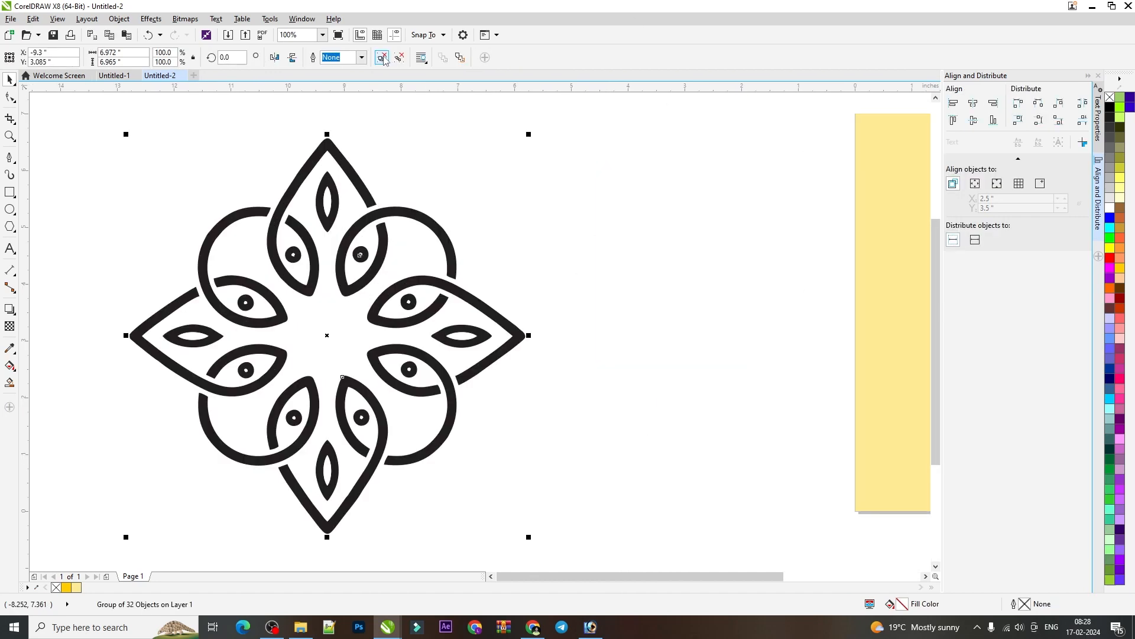
{"action": "left_click", "coordinate": [383, 58]}
{"action": "left_click", "coordinate": [349, 182]}
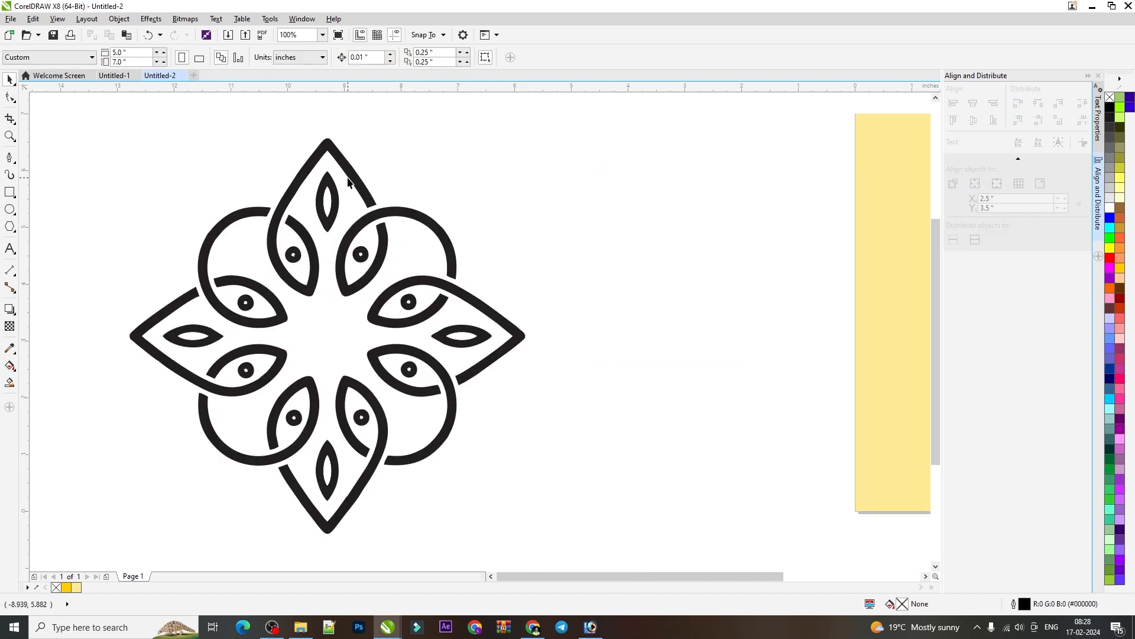
Fill the white centre shape of the upper petal's small leaf with red #FF0000, and delete that shape
{"action": "left_click", "coordinate": [327, 201]}
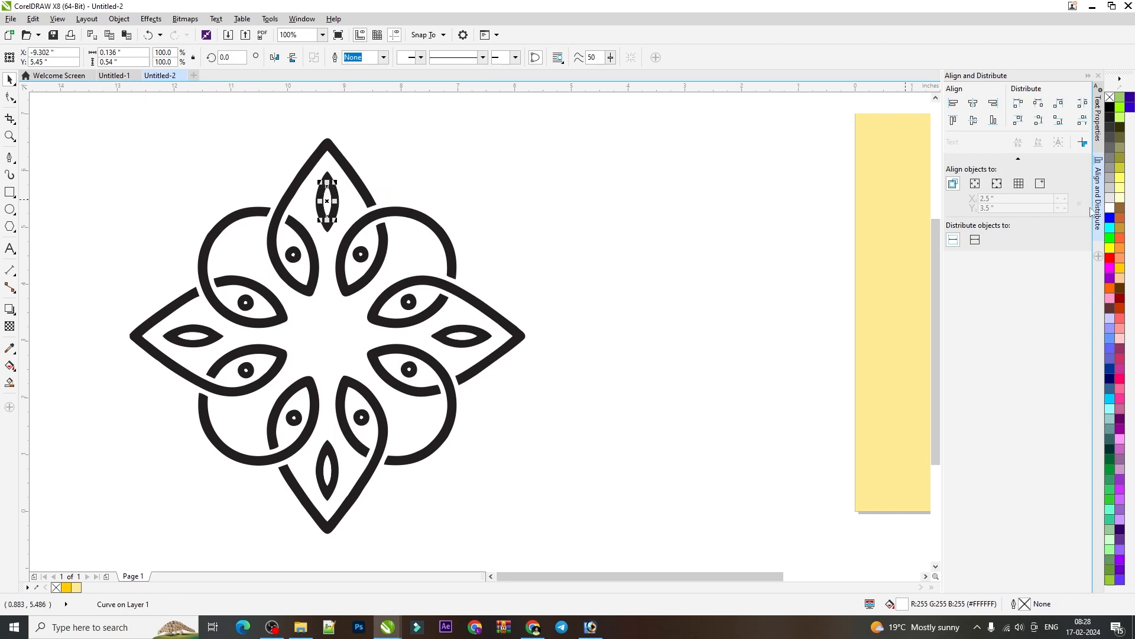
{"action": "left_click", "coordinate": [1110, 259]}
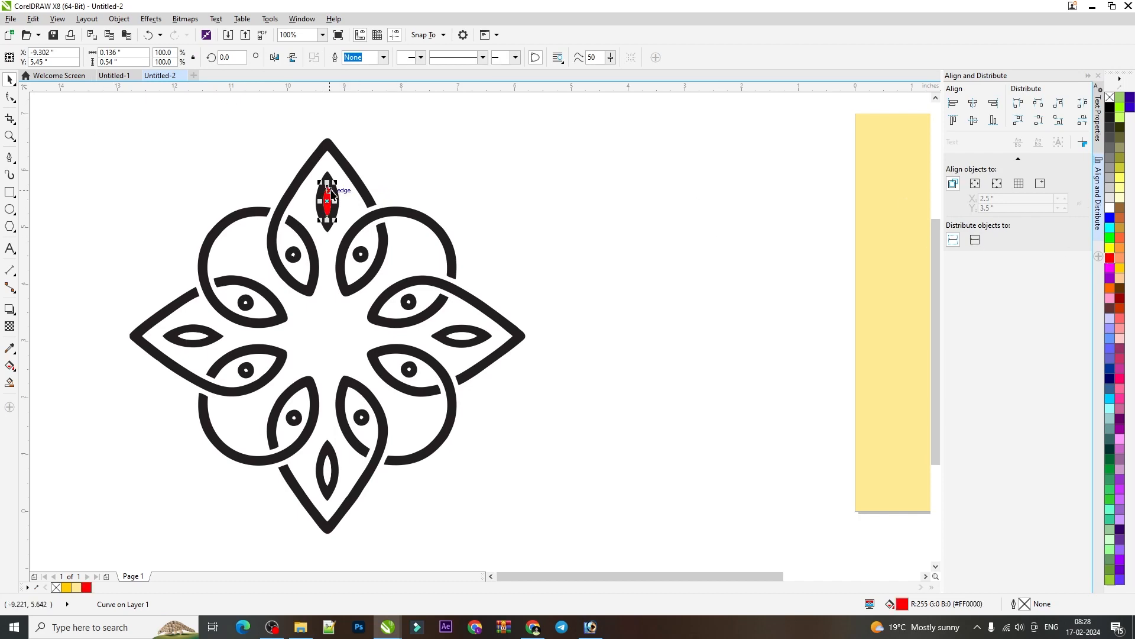
{"action": "scroll", "coordinate": [333, 180], "scroll_direction": "up", "scroll_amount": 1}
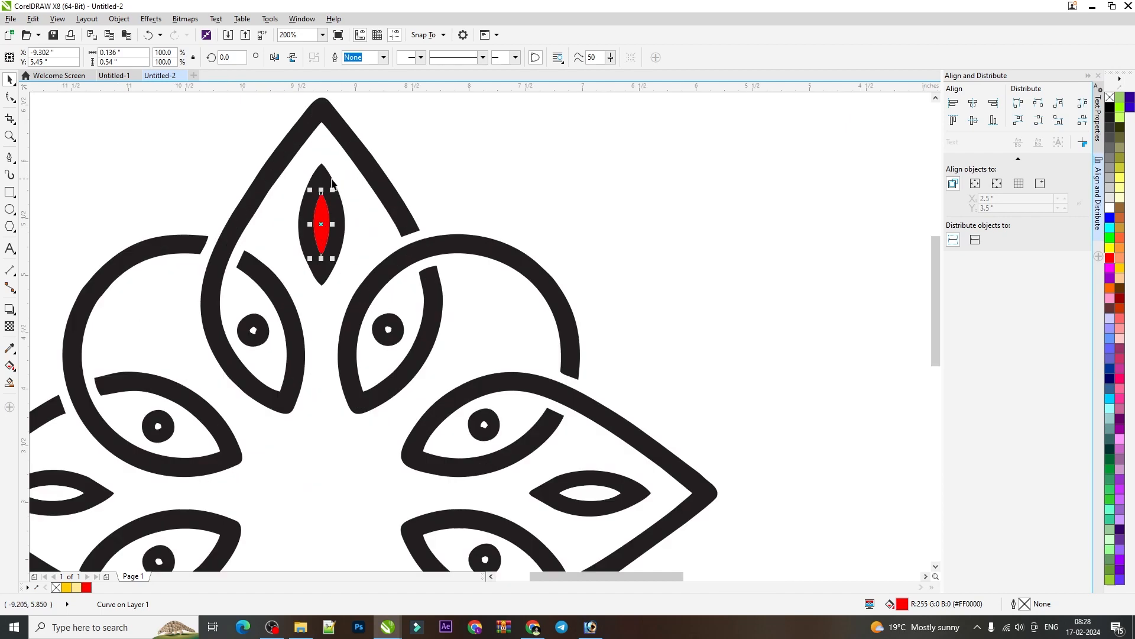
{"action": "left_click", "coordinate": [437, 188]}
{"action": "left_click", "coordinate": [319, 217]}
{"action": "key", "text": "Delete"}
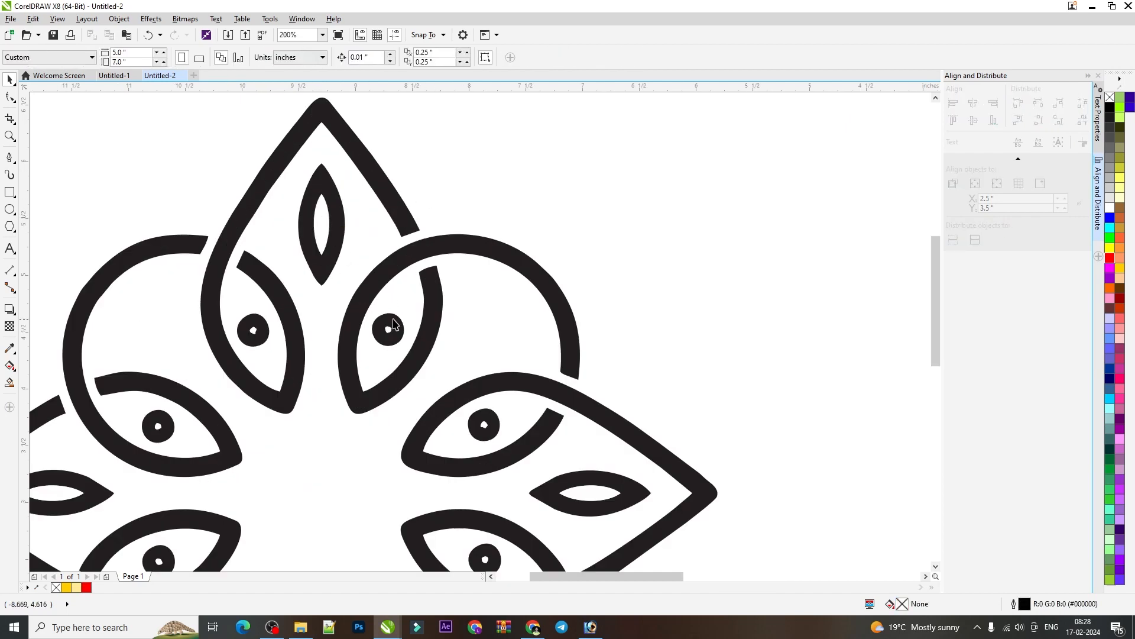
Delete the white centres of the two uppermost dots, the upper-right side dot and the right petal's small leaf
{"action": "left_click", "coordinate": [387, 330]}
{"action": "key", "text": "Delete"}
{"action": "left_click", "coordinate": [253, 330]}
{"action": "key", "text": "Delete"}
{"action": "left_click", "coordinate": [484, 426]}
{"action": "key", "text": "Delete"}
{"action": "left_click", "coordinate": [587, 493]}
{"action": "key", "text": "Delete"}
Delete the white centres of the lower-right side dot and the two lowermost dots of the motif
{"action": "left_click_drag", "start_coordinate": [935, 293], "coordinate": [935, 346]}
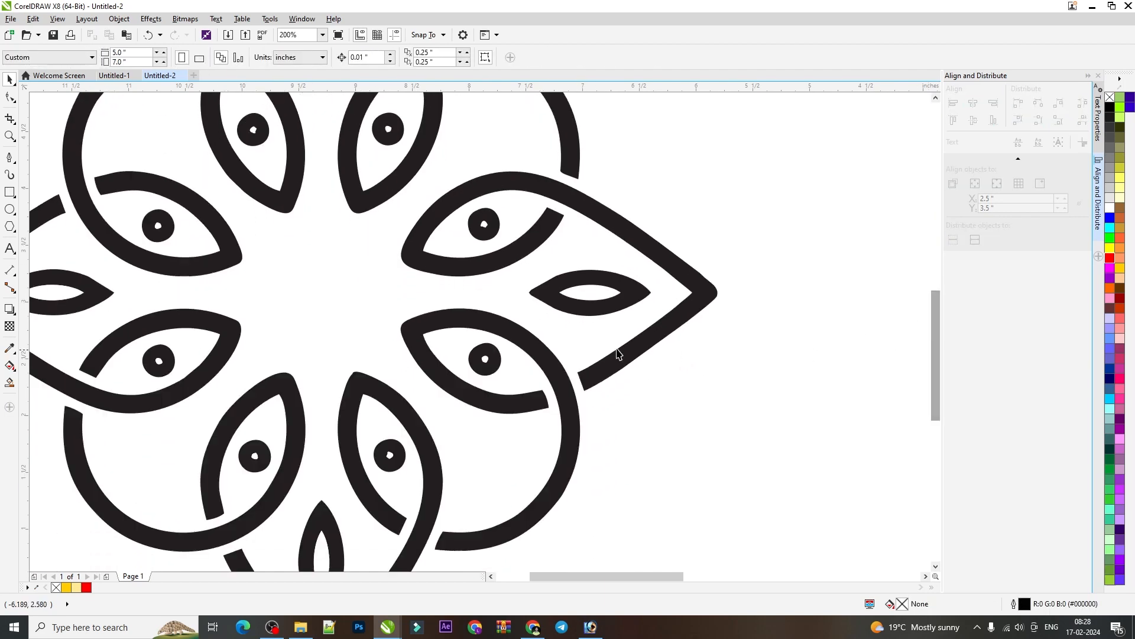
{"action": "left_click", "coordinate": [483, 358]}
{"action": "key", "text": "Delete"}
{"action": "left_click", "coordinate": [390, 455]}
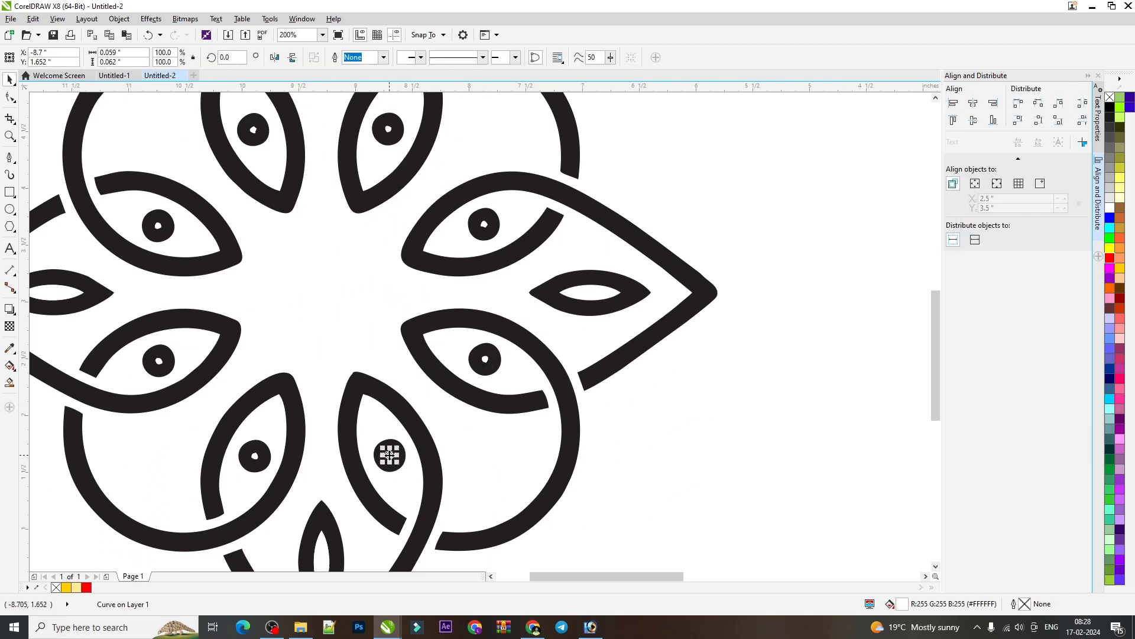
{"action": "key", "text": "Delete"}
{"action": "left_click", "coordinate": [254, 458]}
{"action": "key", "text": "Delete"}
Delete the white centres of the bottom petal's leaf, the two left side dots and the left petal's leaf
{"action": "left_click_drag", "start_coordinate": [935, 337], "coordinate": [910, 370]}
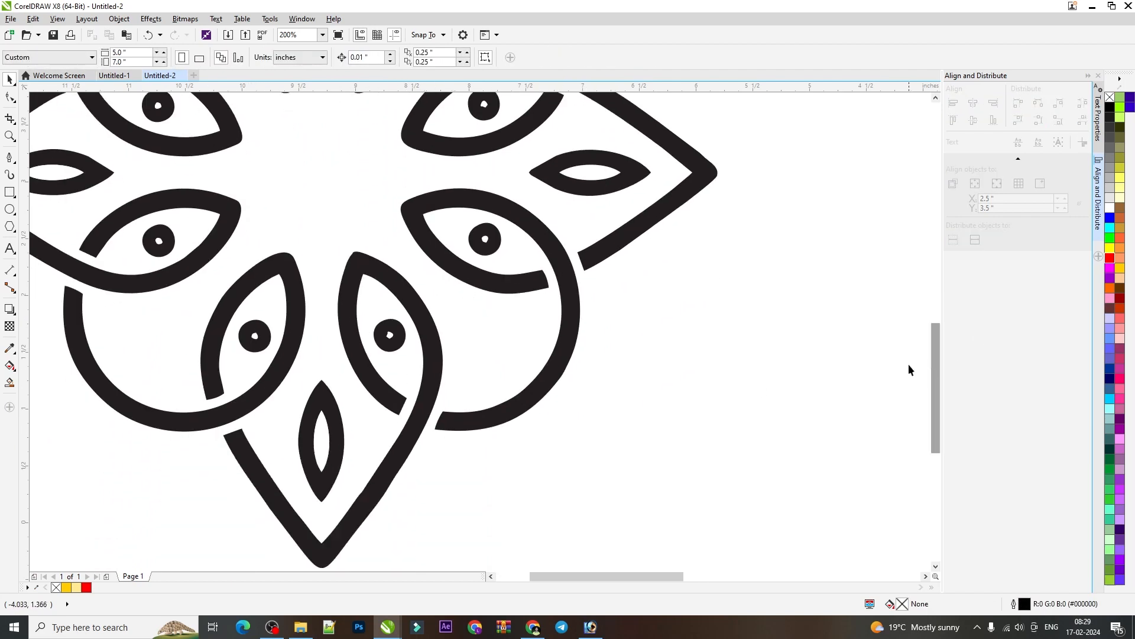
{"action": "left_click", "coordinate": [323, 439]}
{"action": "key", "text": "Delete"}
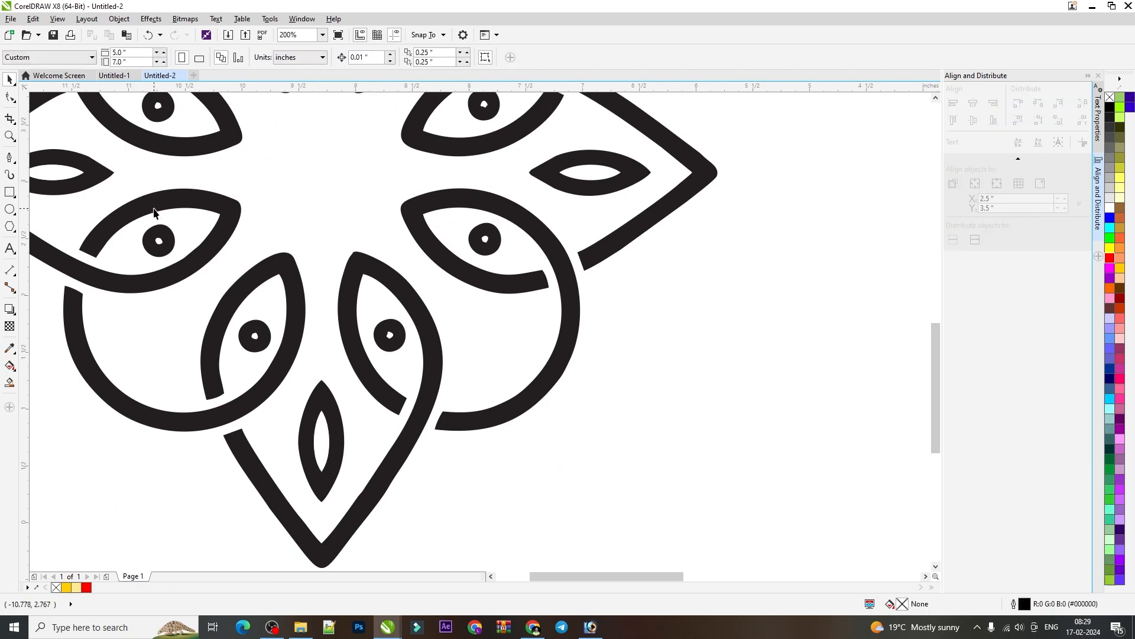
{"action": "left_click", "coordinate": [160, 240]}
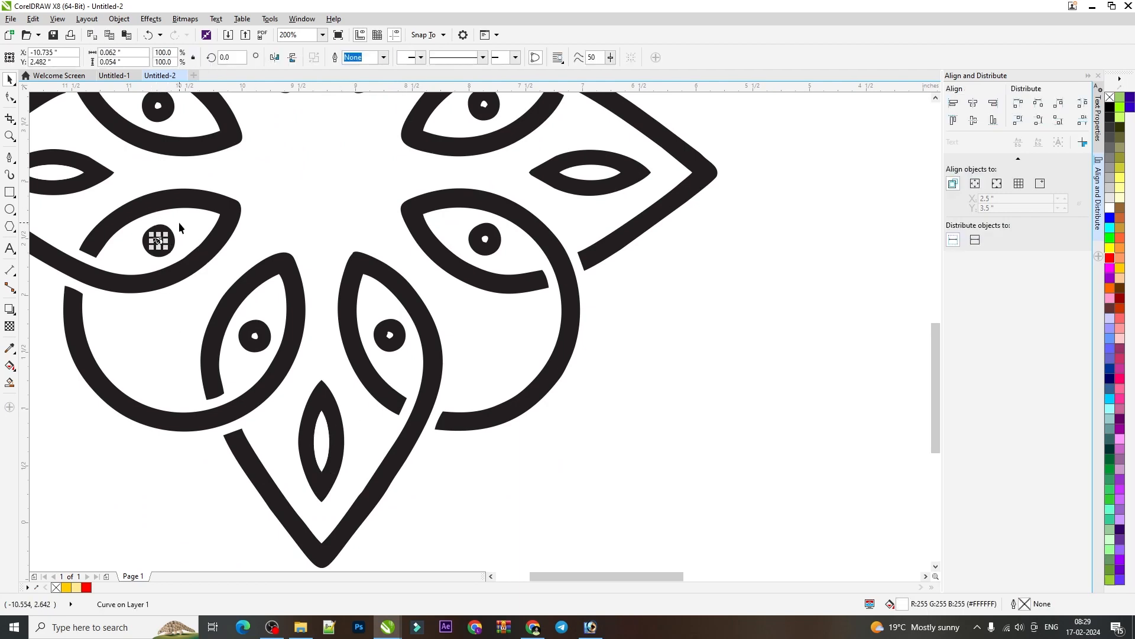
{"action": "key", "text": "Delete"}
{"action": "scroll", "coordinate": [933, 343], "scroll_direction": "up", "scroll_amount": 3}
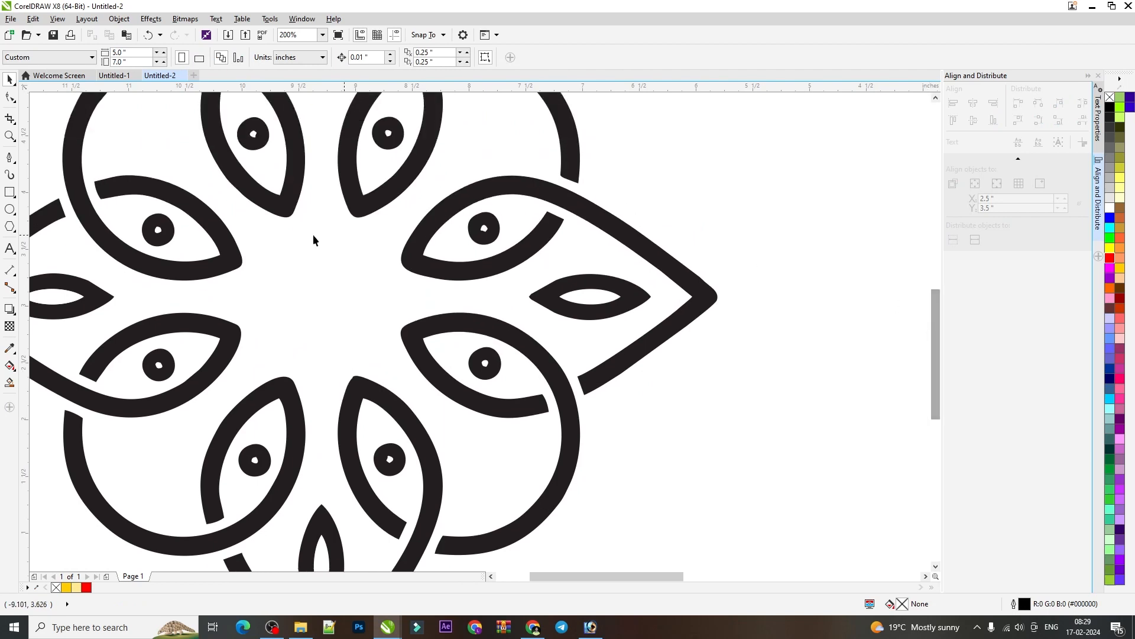
{"action": "left_click", "coordinate": [158, 233]}
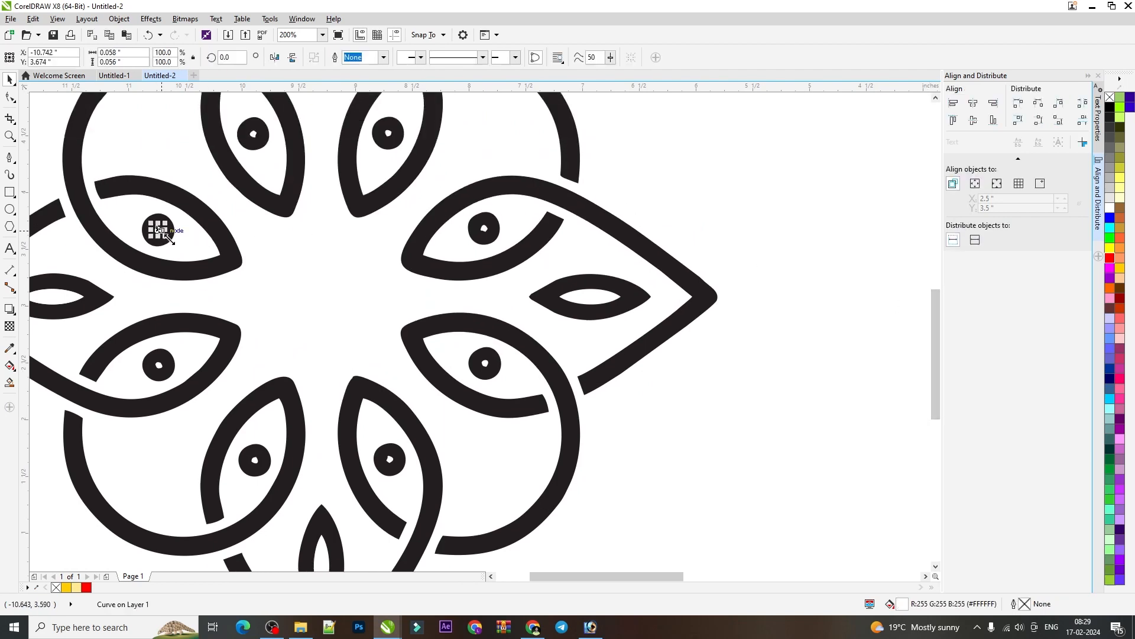
{"action": "left_click", "coordinate": [170, 253]}
{"action": "left_click", "coordinate": [68, 297]}
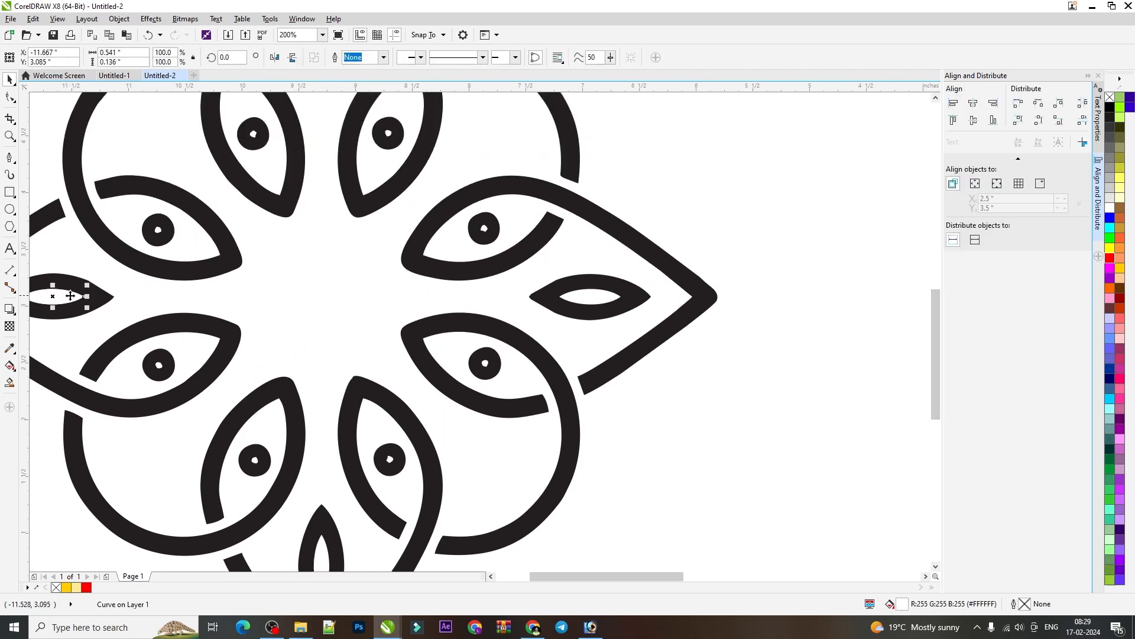
{"action": "key", "text": "Escape"}
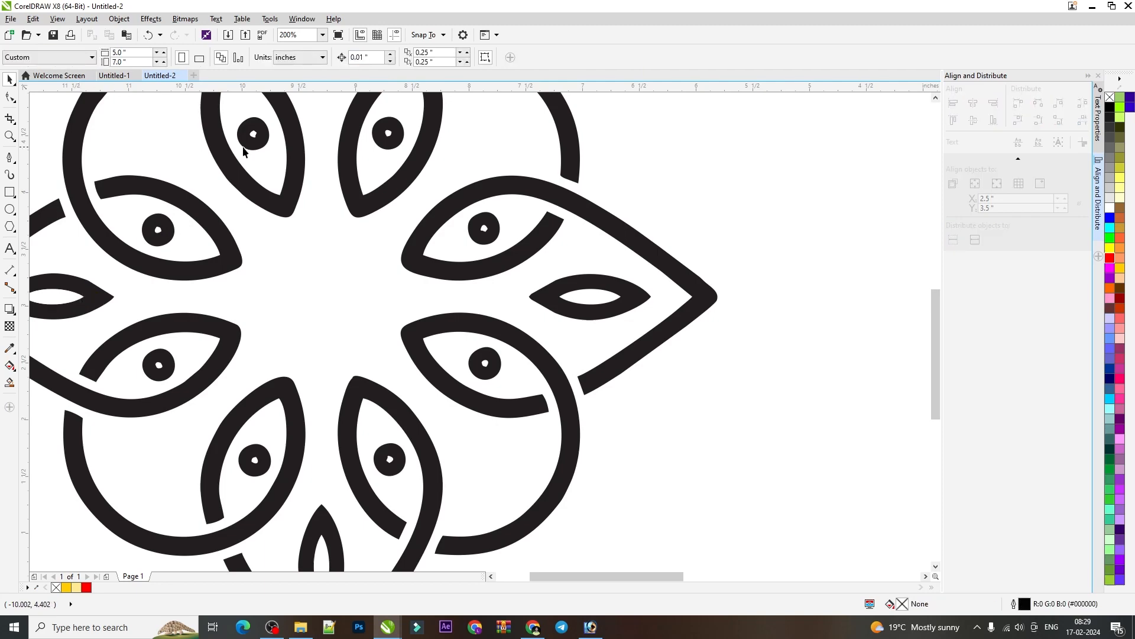
{"action": "scroll", "coordinate": [257, 157], "scroll_direction": "down", "scroll_amount": 1}
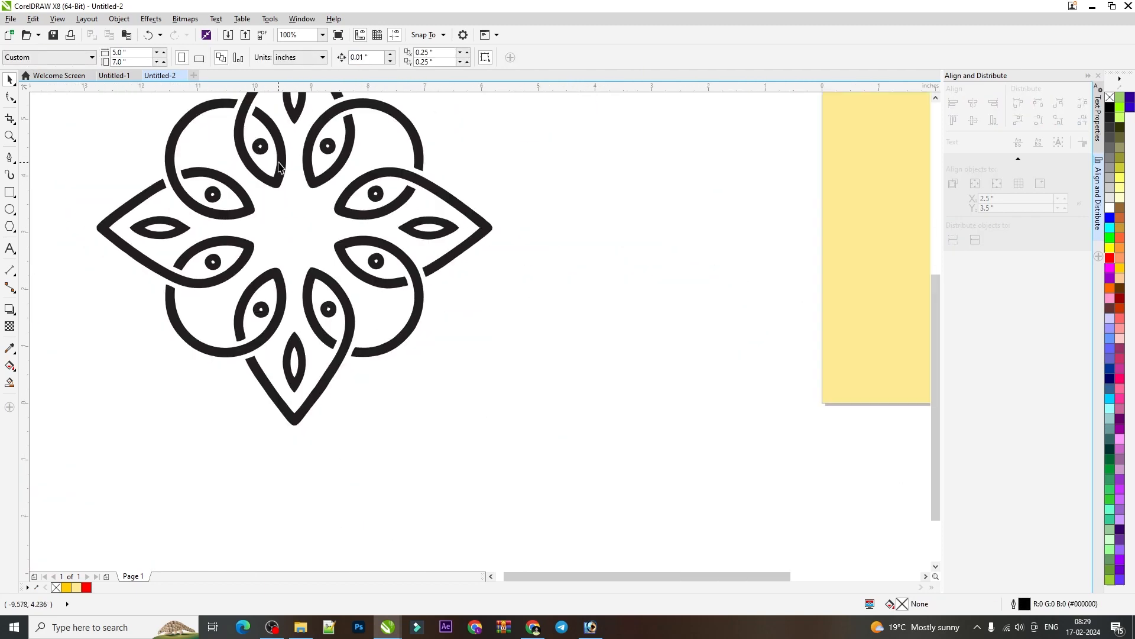
Fill all the pieces of the floral motif with red #FF0000
{"action": "scroll", "coordinate": [287, 168], "scroll_direction": "down", "scroll_amount": 1}
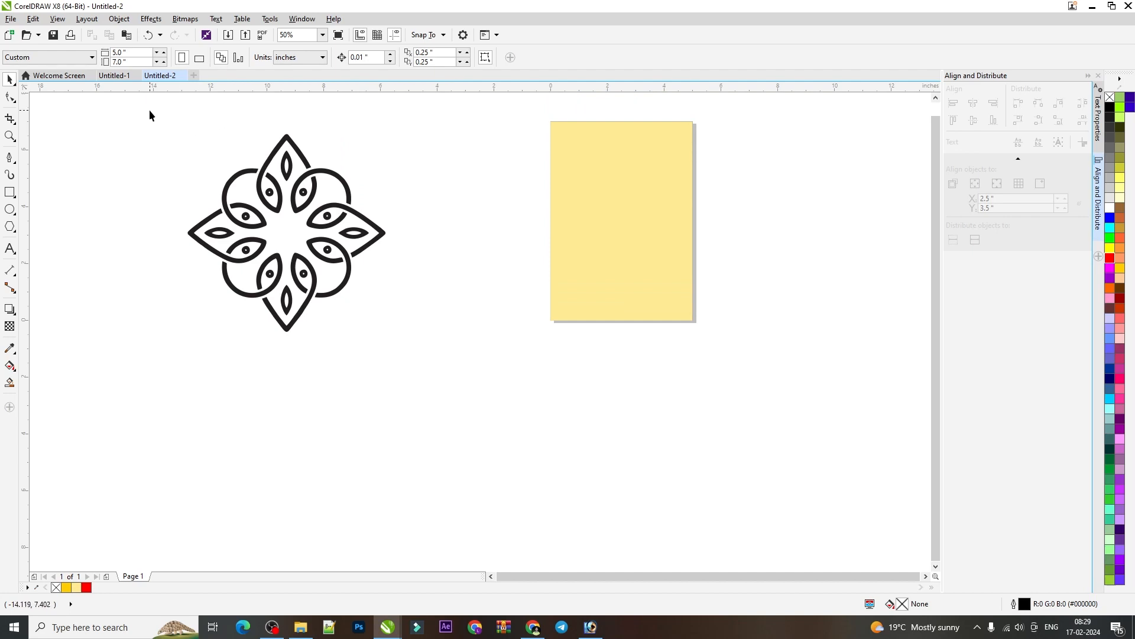
{"action": "left_click_drag", "start_coordinate": [143, 101], "coordinate": [446, 431]}
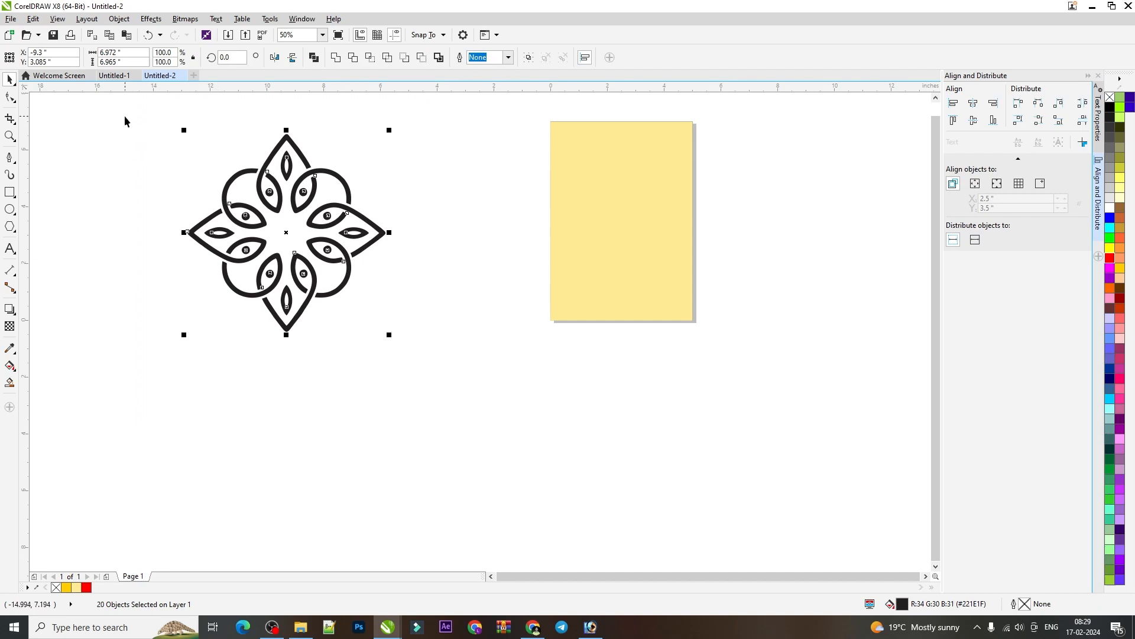
{"action": "left_click_drag", "start_coordinate": [117, 105], "coordinate": [452, 441]}
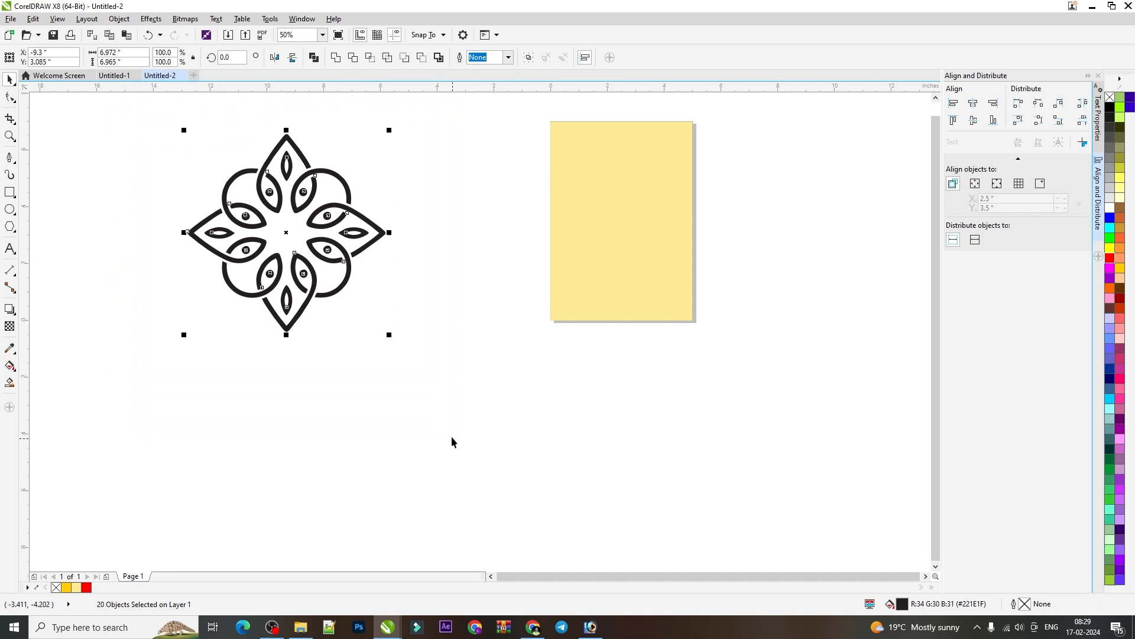
{"action": "left_click", "coordinate": [1110, 288]}
{"action": "left_click", "coordinate": [1111, 259]}
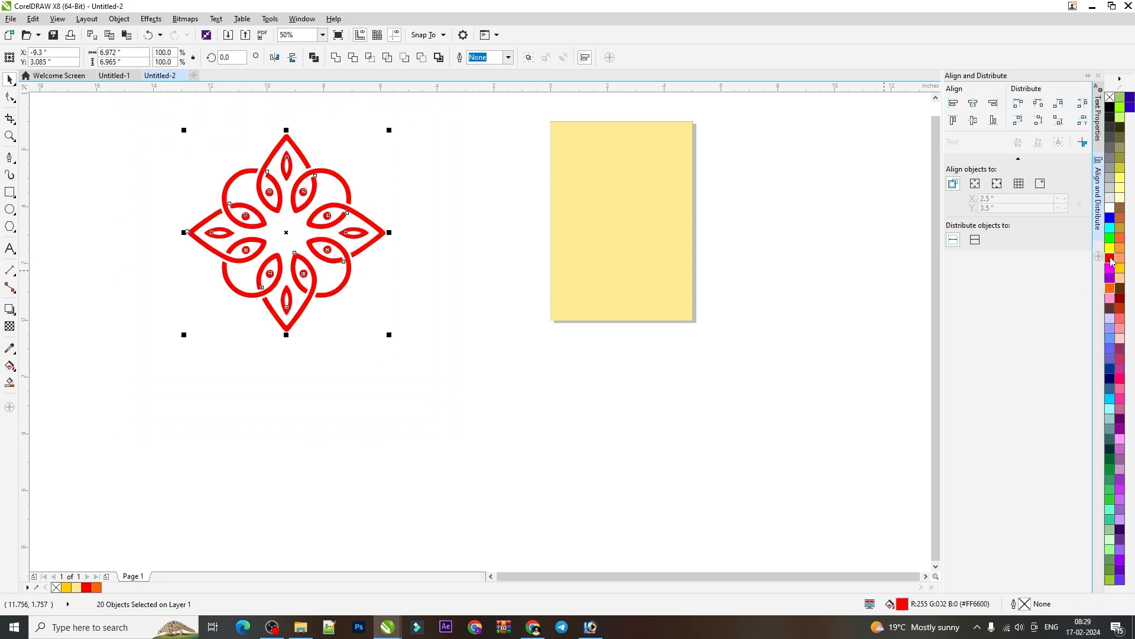
{"action": "left_click", "coordinate": [478, 331]}
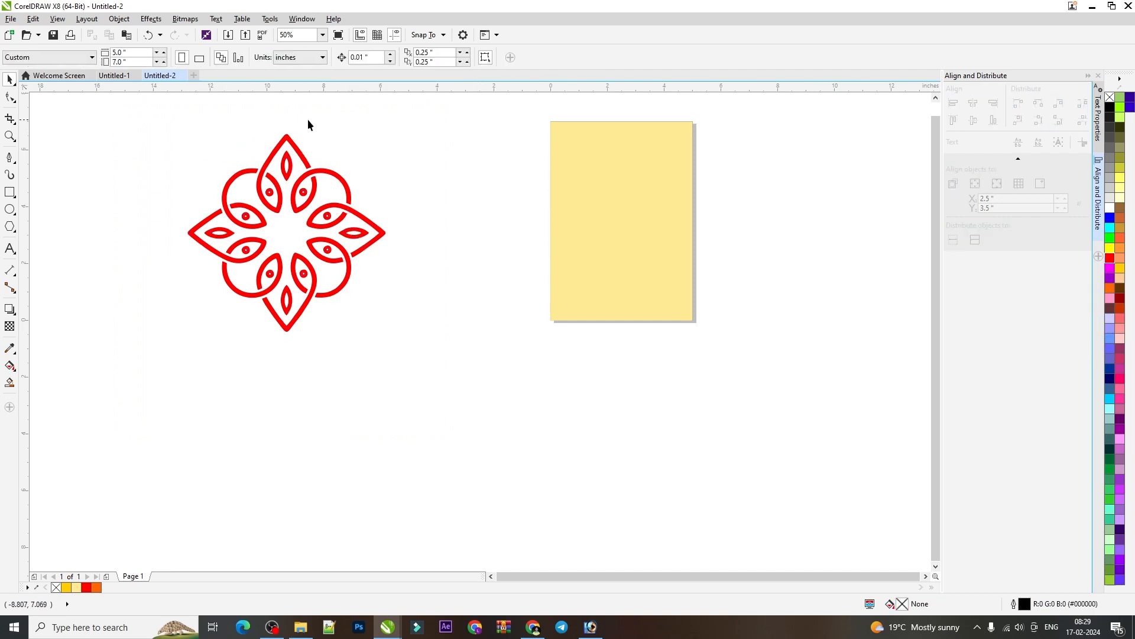
Weld the motif's pieces into one curve and scale it down to about 0.86 inch wide
{"action": "left_click_drag", "start_coordinate": [182, 150], "coordinate": [415, 391]}
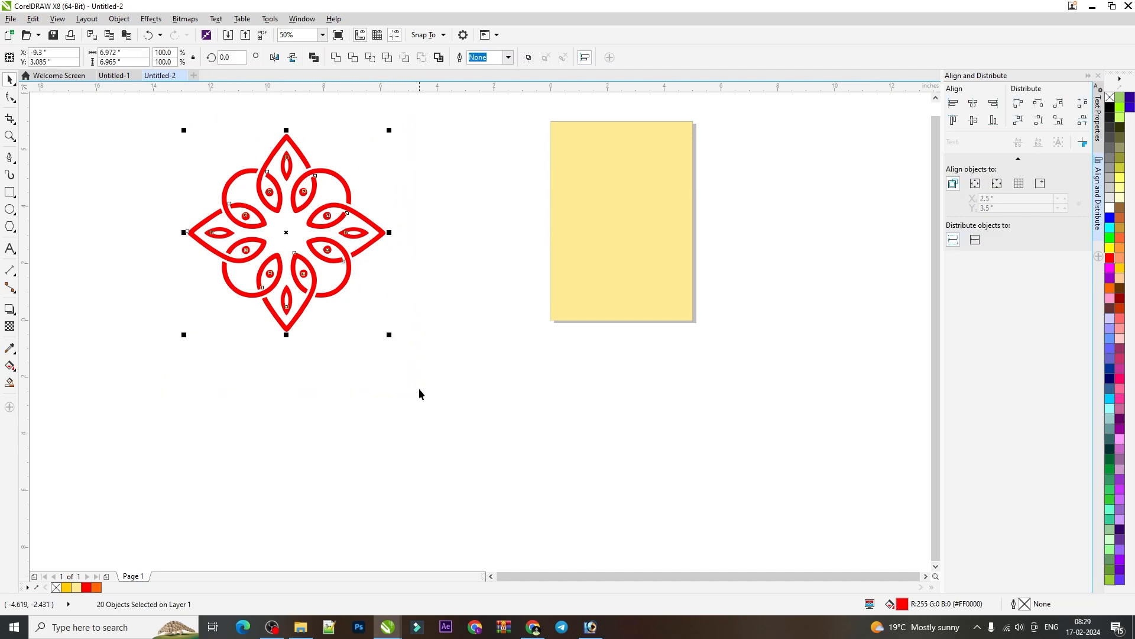
{"action": "left_click", "coordinate": [335, 57]}
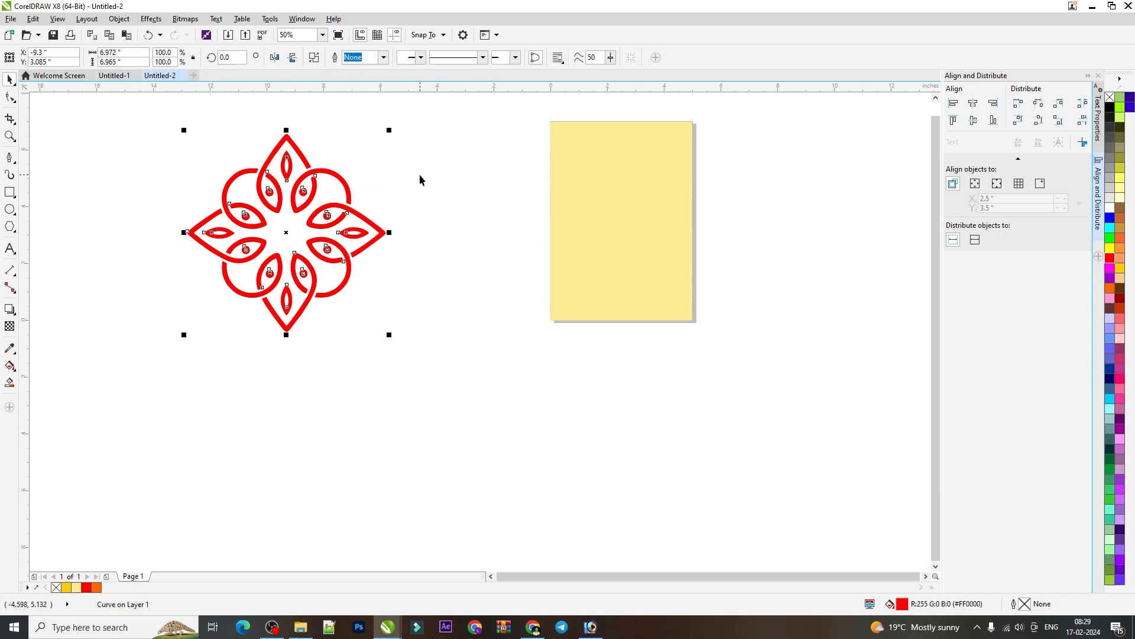
{"action": "left_click_drag", "start_coordinate": [328, 170], "coordinate": [322, 220]}
{"action": "left_click", "coordinate": [405, 218]}
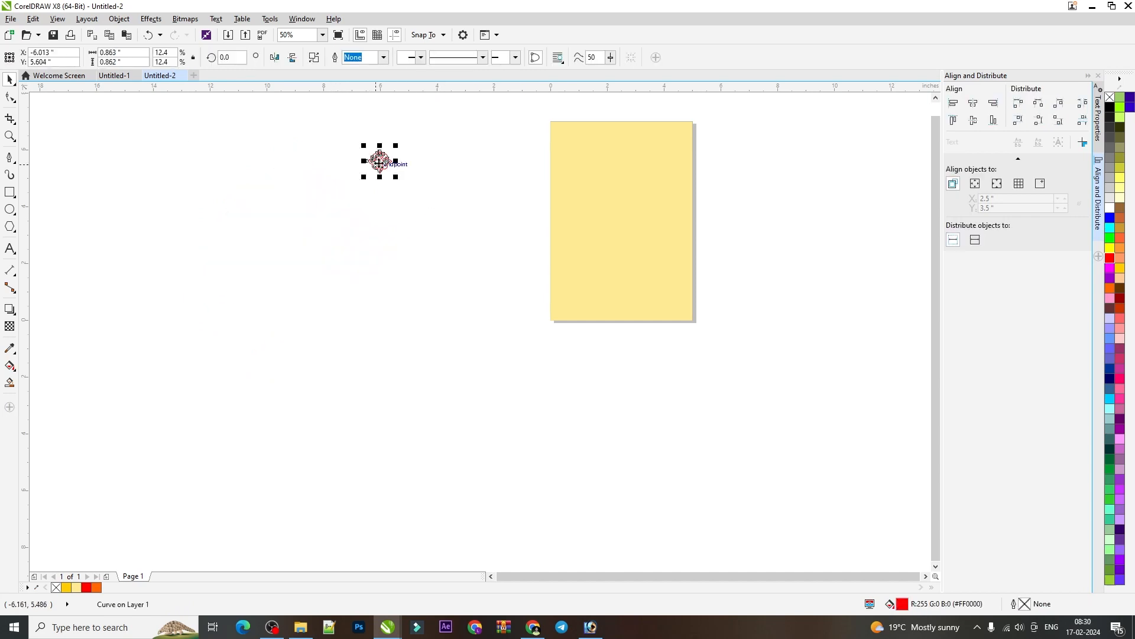
Move the welded red motif onto the yellow card near its upper-left corner
{"action": "scroll", "coordinate": [384, 143], "scroll_direction": "up", "scroll_amount": 1}
{"action": "left_click_drag", "start_coordinate": [394, 174], "coordinate": [755, 175]}
{"action": "left_click_drag", "start_coordinate": [622, 363], "coordinate": [992, 381]}
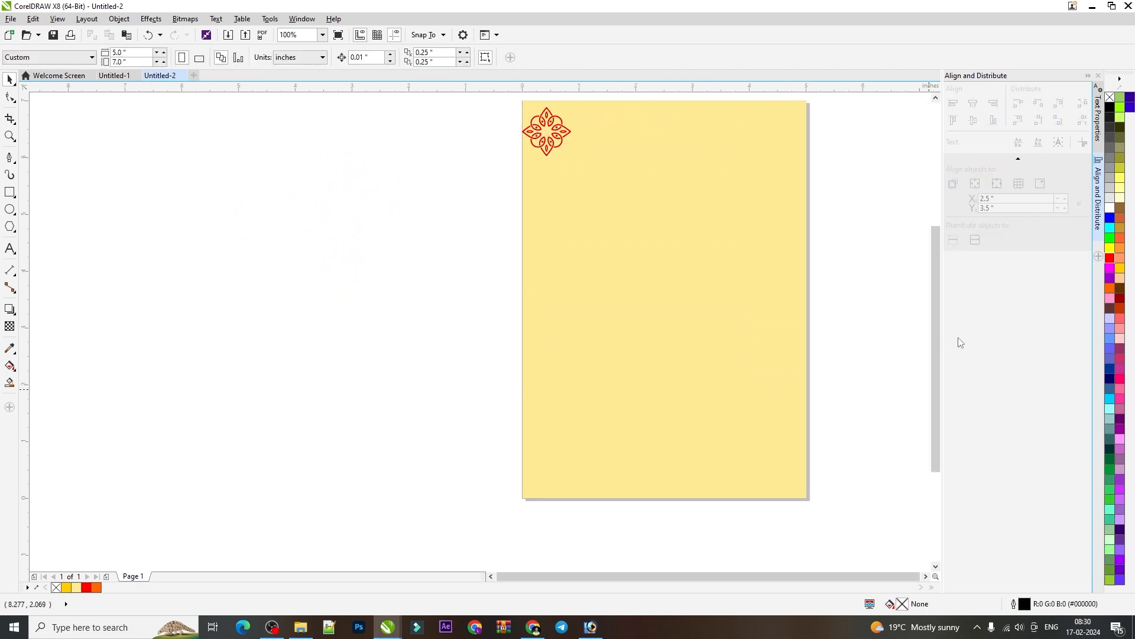
{"action": "left_click_drag", "start_coordinate": [896, 171], "coordinate": [768, 100]}
Shrink the motif to about 0.45 inch wide and fit it into the card's upper-left corner
{"action": "scroll", "coordinate": [616, 166], "scroll_direction": "up", "scroll_amount": 1}
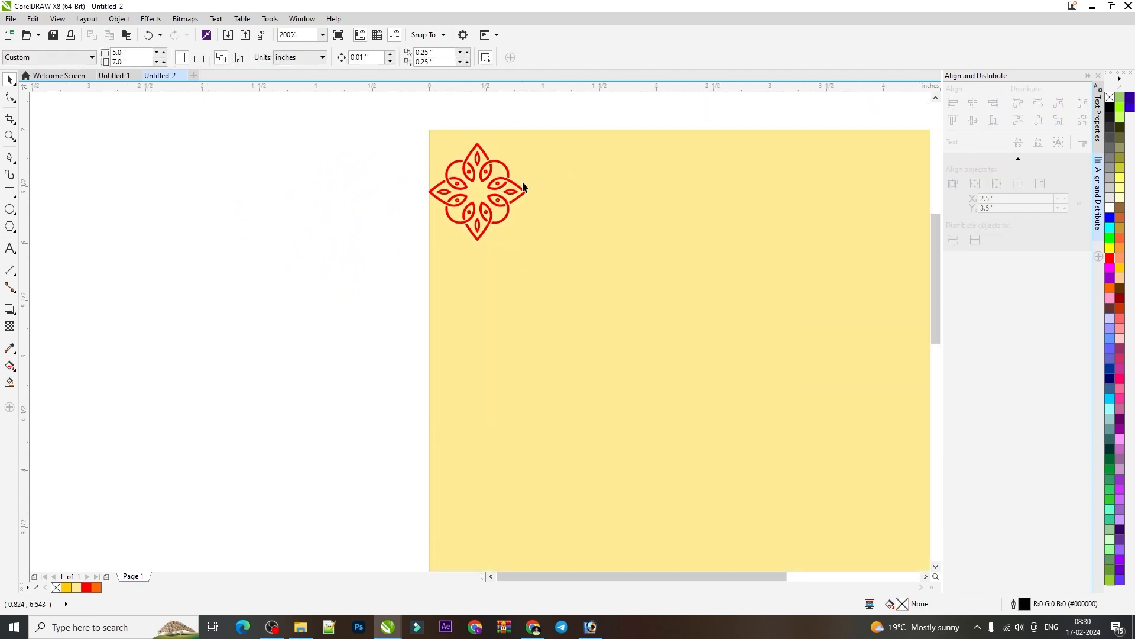
{"action": "left_click", "coordinate": [523, 190]}
{"action": "left_click_drag", "start_coordinate": [421, 245], "coordinate": [458, 208]}
{"action": "left_click_drag", "start_coordinate": [502, 170], "coordinate": [473, 155]}
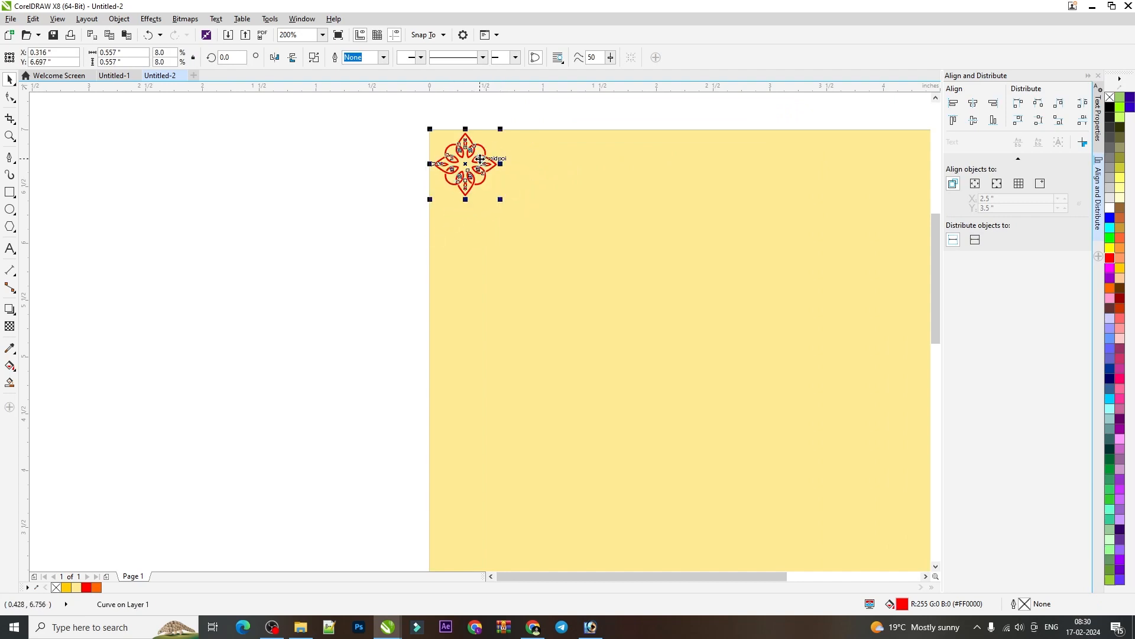
{"action": "left_click_drag", "start_coordinate": [500, 202], "coordinate": [495, 195]}
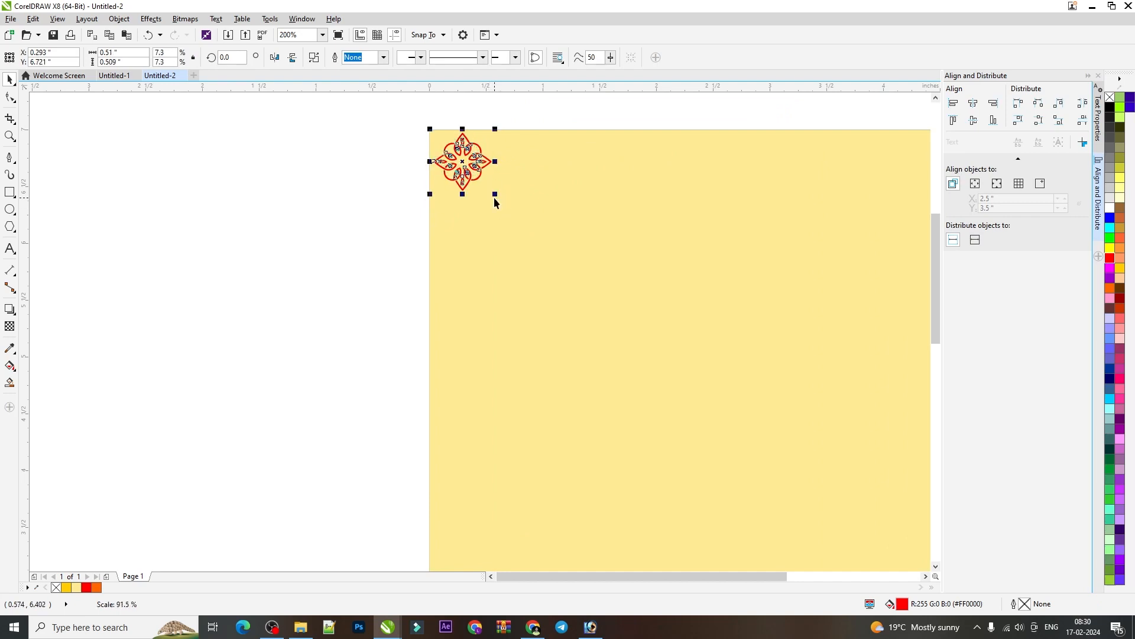
{"action": "scroll", "coordinate": [428, 152], "scroll_direction": "down", "scroll_amount": 2}
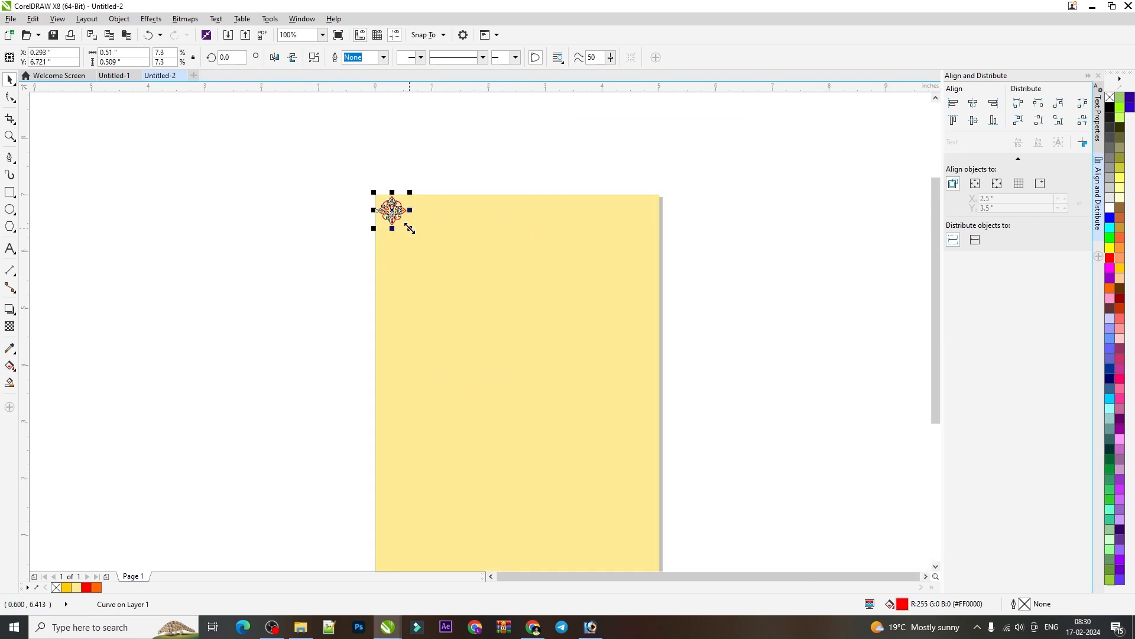
{"action": "left_click_drag", "start_coordinate": [409, 228], "coordinate": [405, 223]}
{"action": "scroll", "coordinate": [393, 198], "scroll_direction": "up", "scroll_amount": 2}
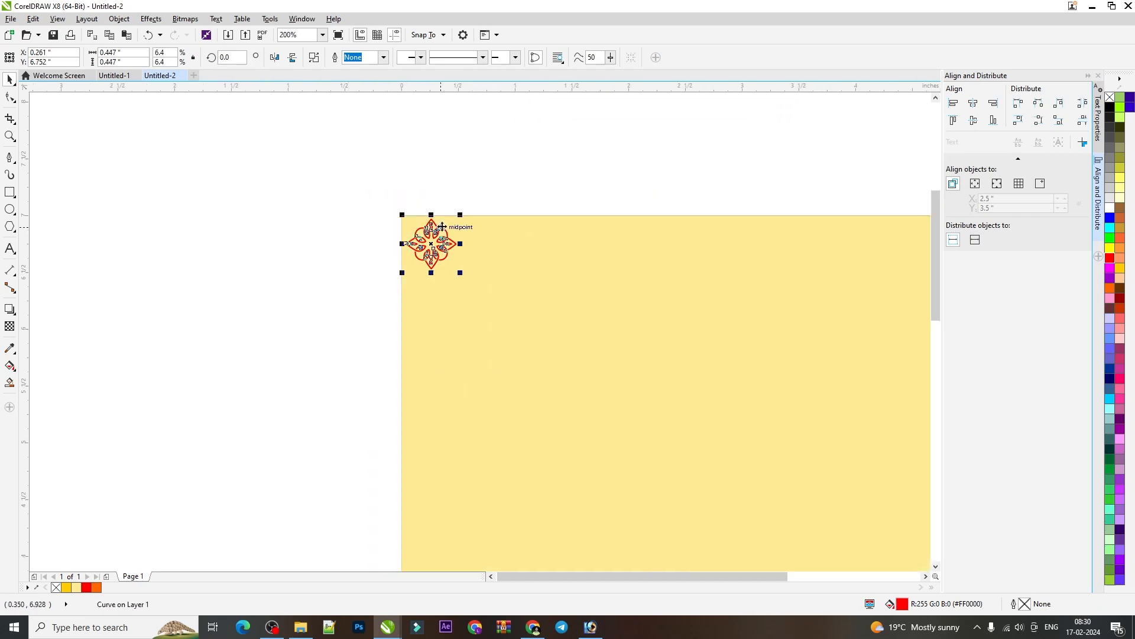
{"action": "left_click", "coordinate": [317, 219]}
{"action": "left_click", "coordinate": [442, 243]}
{"action": "left_click", "coordinate": [498, 248]}
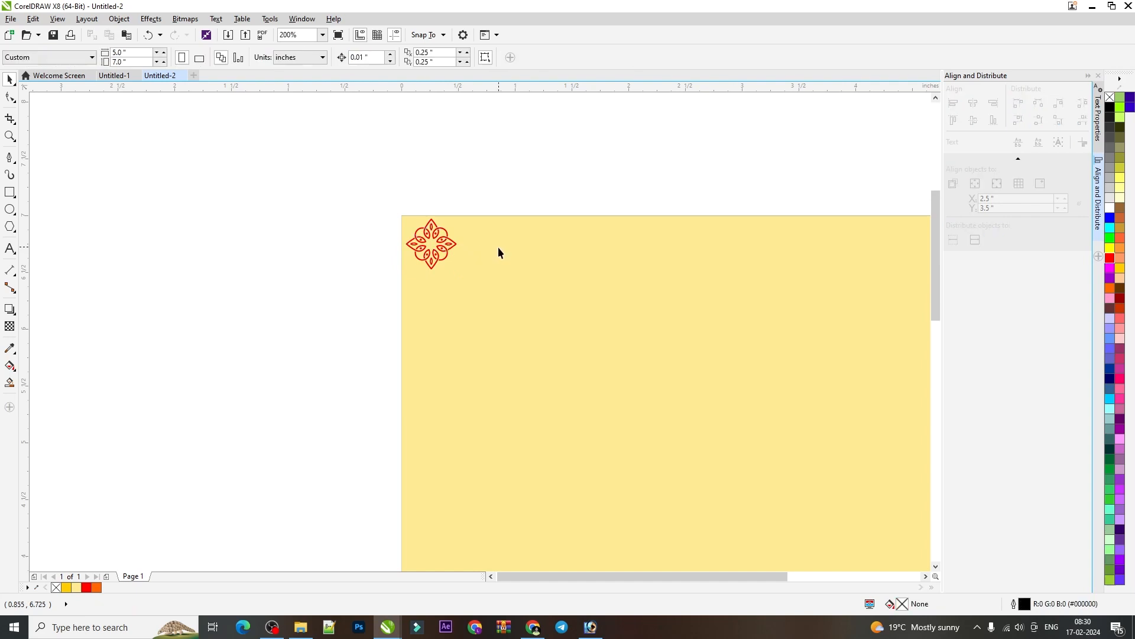
{"action": "left_click", "coordinate": [436, 249]}
{"action": "mouse_move", "coordinate": [435, 248]}
{"action": "left_mouse_down"}
{"action": "mouse_move", "coordinate": [514, 252]}
{"action": "mouse_move", "coordinate": [426, 253]}
{"action": "left_mouse_up"}
{"action": "left_click", "coordinate": [495, 250]}
{"action": "left_click", "coordinate": [467, 236]}
Place a copy of the motif directly to its right, about 0.48 inch away and at the same height
{"action": "scroll", "coordinate": [466, 235], "scroll_direction": "up", "scroll_amount": 1}
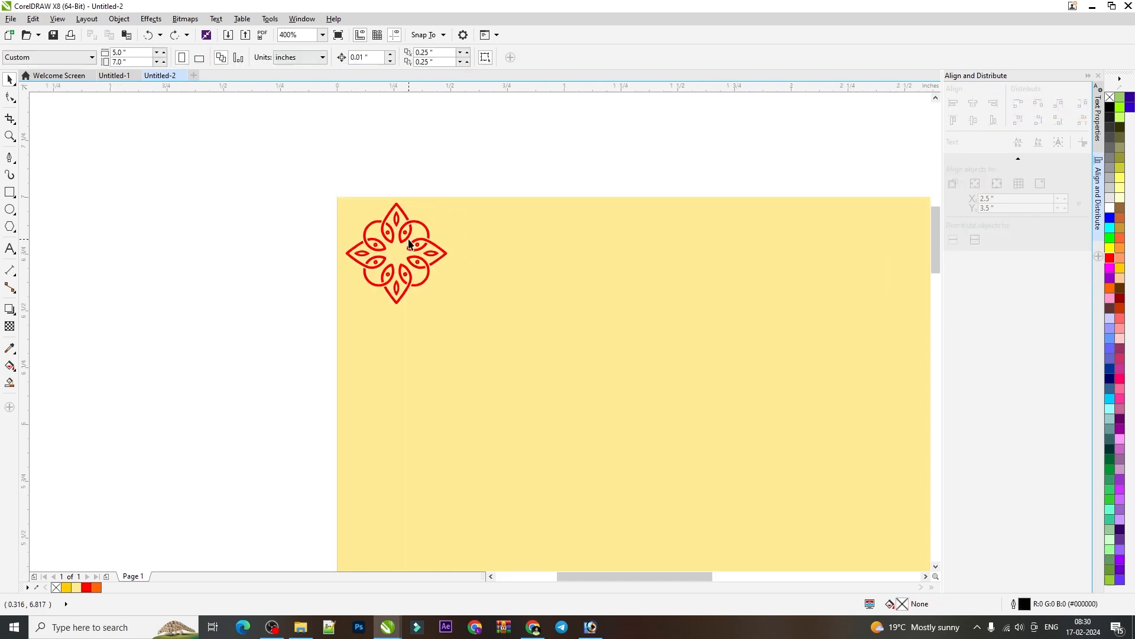
{"action": "left_click", "coordinate": [419, 241]}
{"action": "left_click_drag", "start_coordinate": [419, 241], "coordinate": [531, 244]}
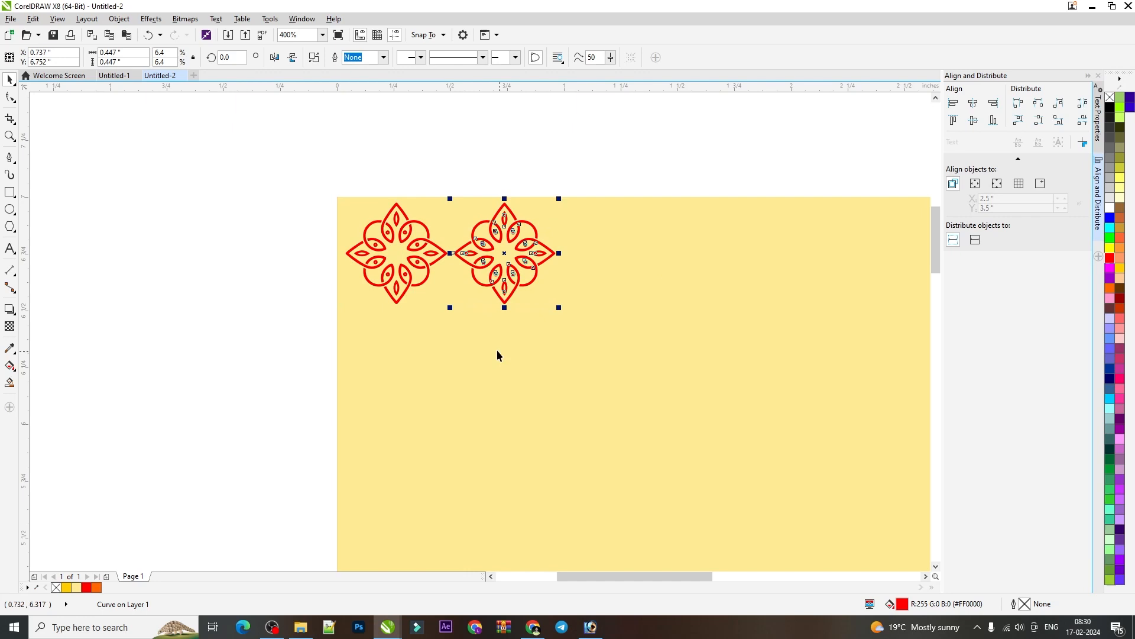
{"action": "left_click", "coordinate": [464, 179]}
{"action": "left_click_drag", "start_coordinate": [353, 213], "coordinate": [601, 371]}
{"action": "scroll", "coordinate": [590, 352], "scroll_direction": "down", "scroll_amount": 1}
{"action": "left_click", "coordinate": [898, 256]}
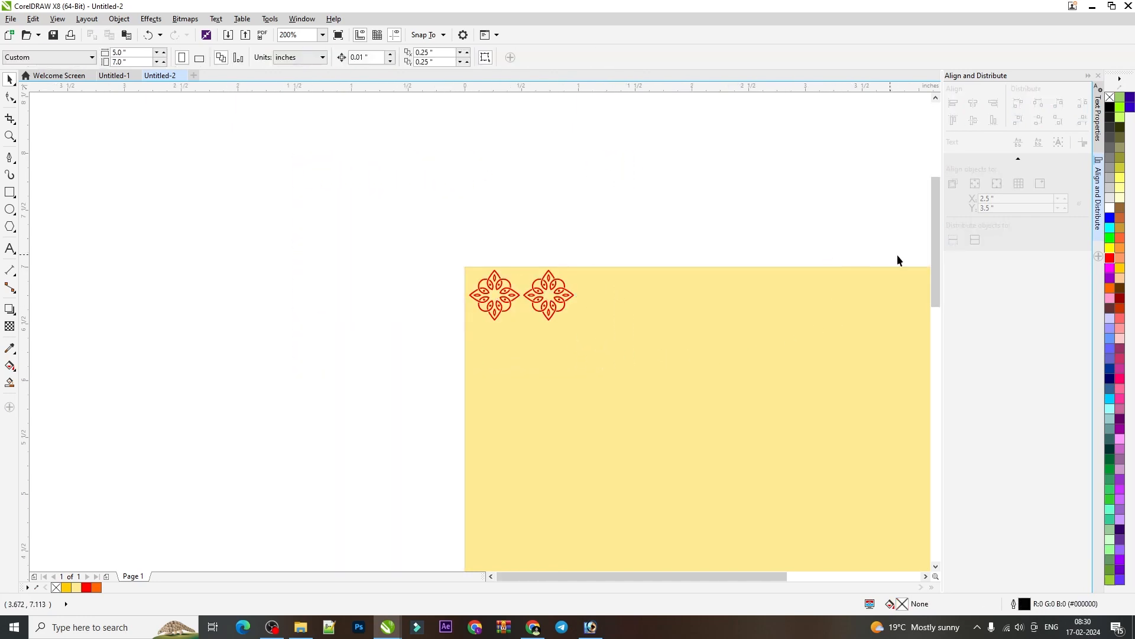
Repeat the duplication nine times from the second motif to extend the row across the card's right edge
{"action": "scroll", "coordinate": [918, 253], "scroll_direction": "right", "scroll_amount": 3}
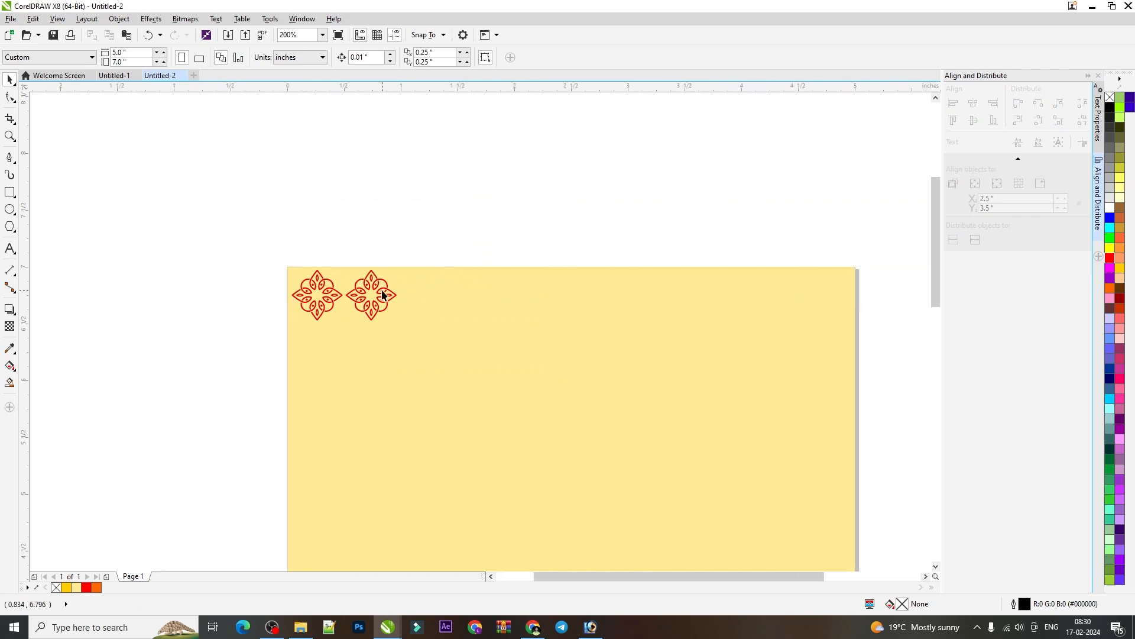
{"action": "left_click", "coordinate": [382, 294]}
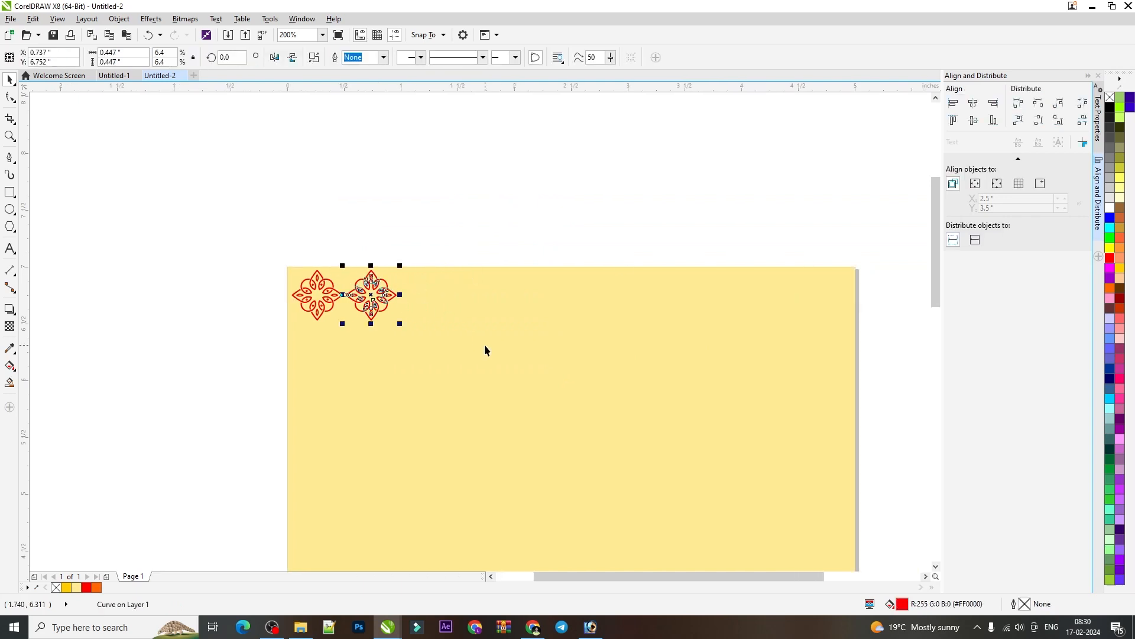
{"action": "key", "text": "ctrl+r"}
{"action": "key", "text": "ctrl+r"}
{"action": "key", "text": "ctrl+r"}
{"action": "key", "text": "ctrl+r"}
{"action": "key", "text": "ctrl+r"}
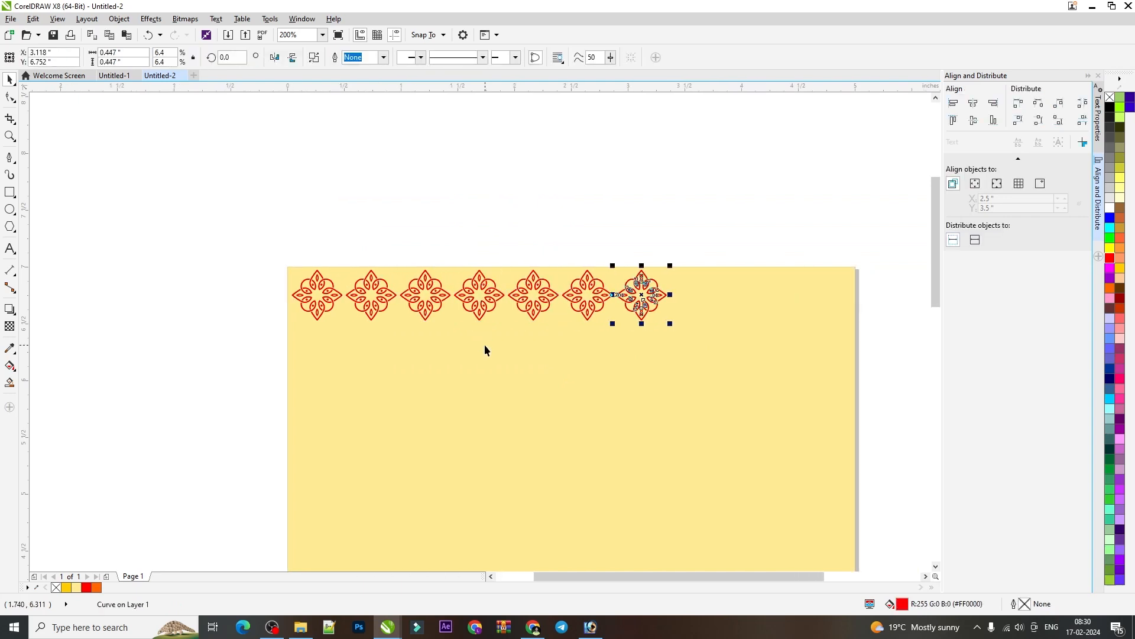
{"action": "key", "text": "ctrl+r"}
{"action": "key", "text": "ctrl+r"}
{"action": "key", "text": "ctrl+r"}
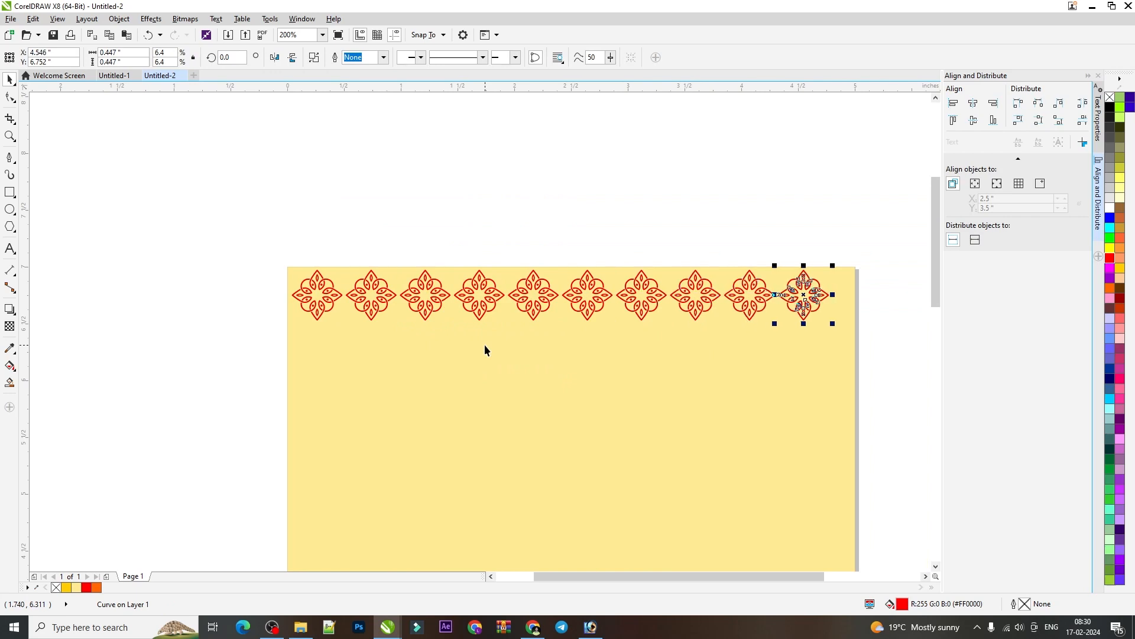
{"action": "key", "text": "ctrl+r"}
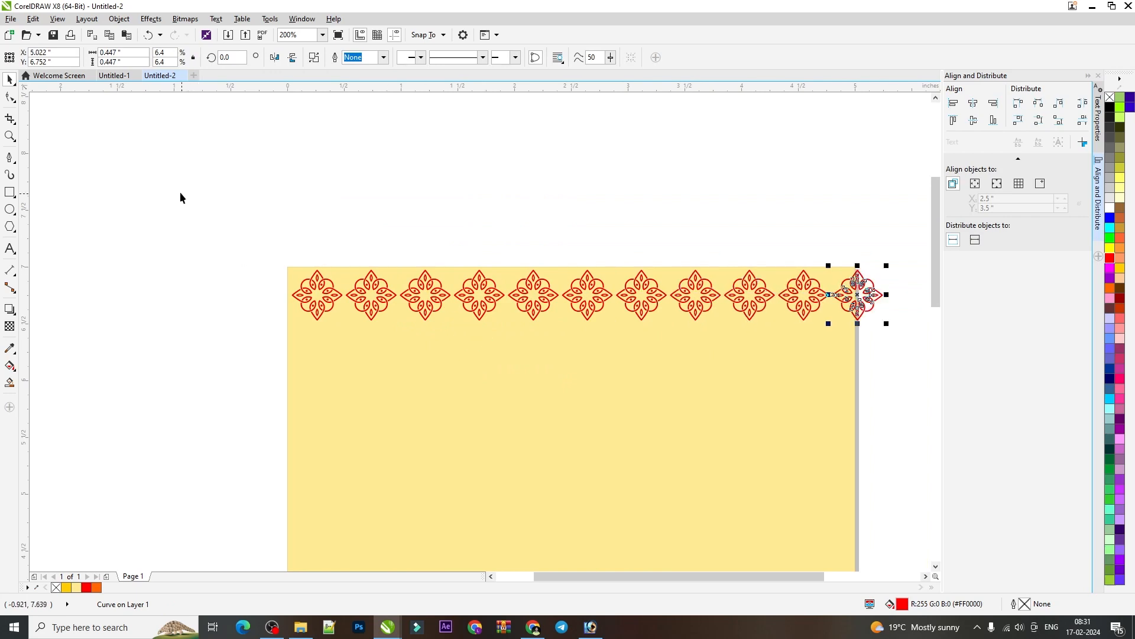
Extend the row past the card's right edge with three more evenly spaced motif copies
{"action": "left_click_drag", "start_coordinate": [179, 190], "coordinate": [827, 345]}
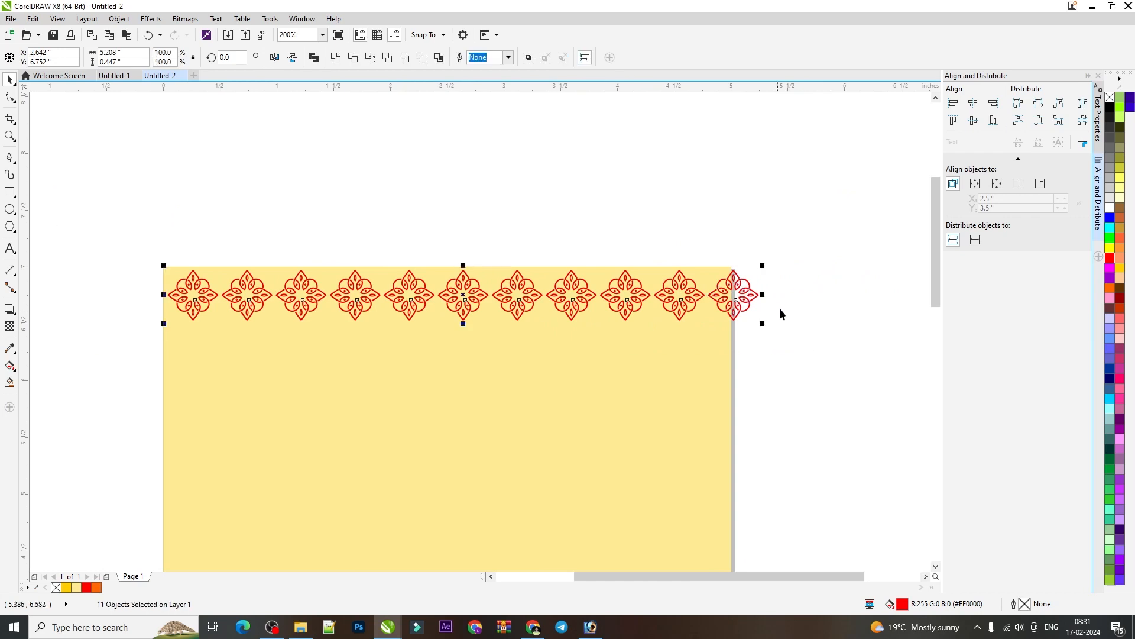
{"action": "left_click", "coordinate": [741, 294]}
{"action": "key", "text": "ctrl+r"}
{"action": "key", "text": "ctrl+r"}
{"action": "key", "text": "ctrl+r"}
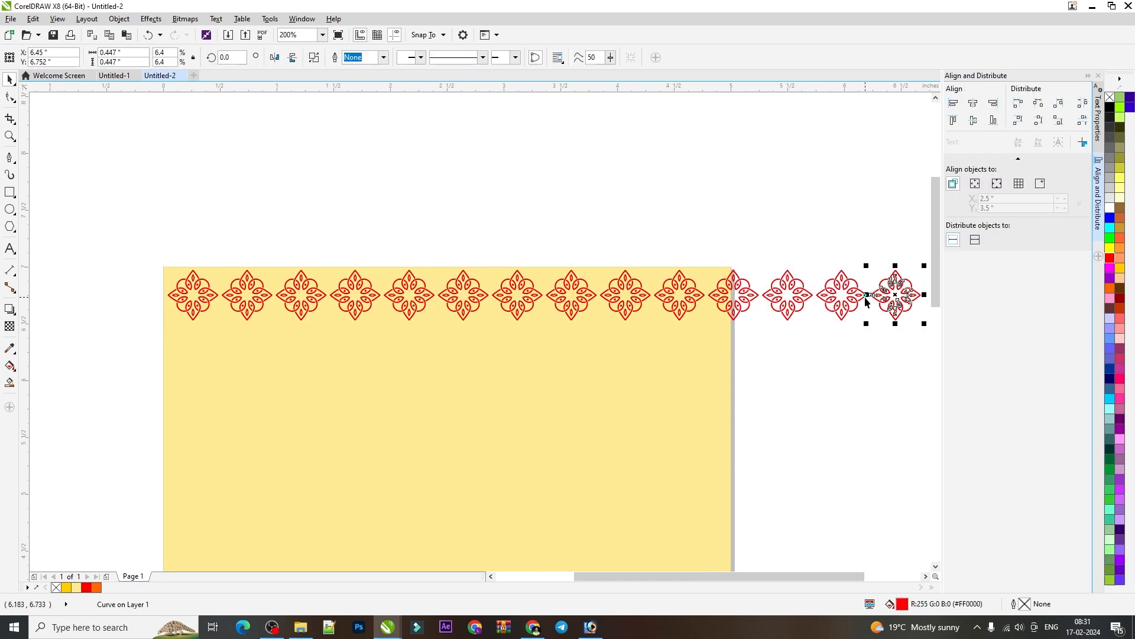
Try to weld the row of 14 motifs into a single curve
{"action": "left_click_drag", "start_coordinate": [97, 189], "coordinate": [865, 336]}
{"action": "scroll", "coordinate": [755, 320], "scroll_direction": "down", "scroll_amount": 1}
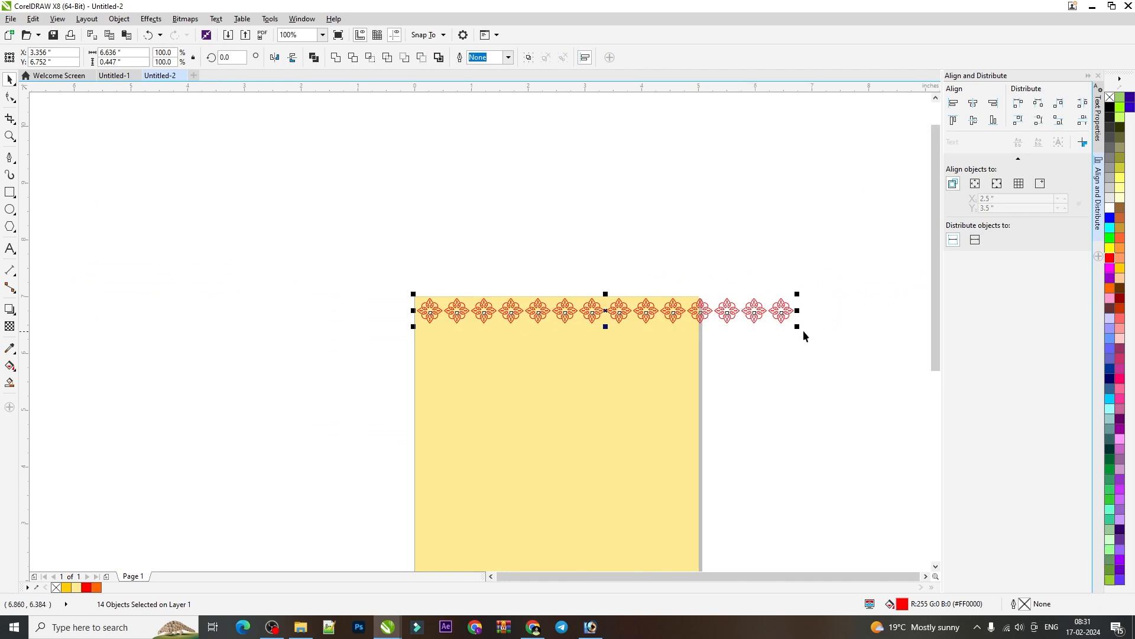
{"action": "scroll", "coordinate": [797, 326], "scroll_direction": "up", "scroll_amount": 1}
{"action": "scroll", "coordinate": [797, 327], "scroll_direction": "down", "scroll_amount": 1}
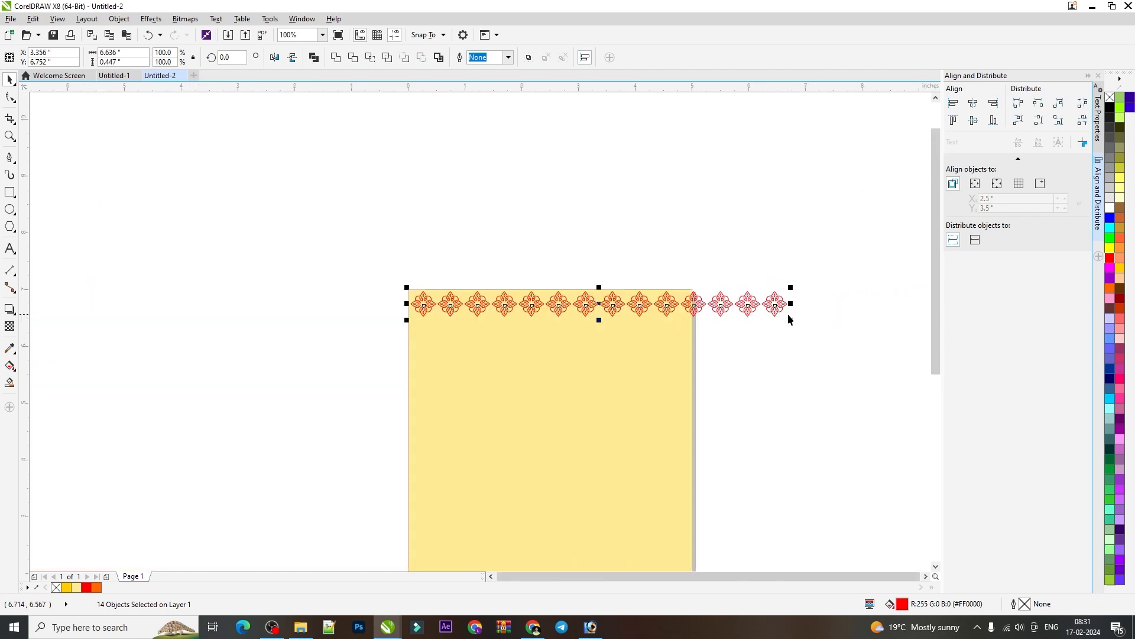
{"action": "left_click", "coordinate": [335, 58]}
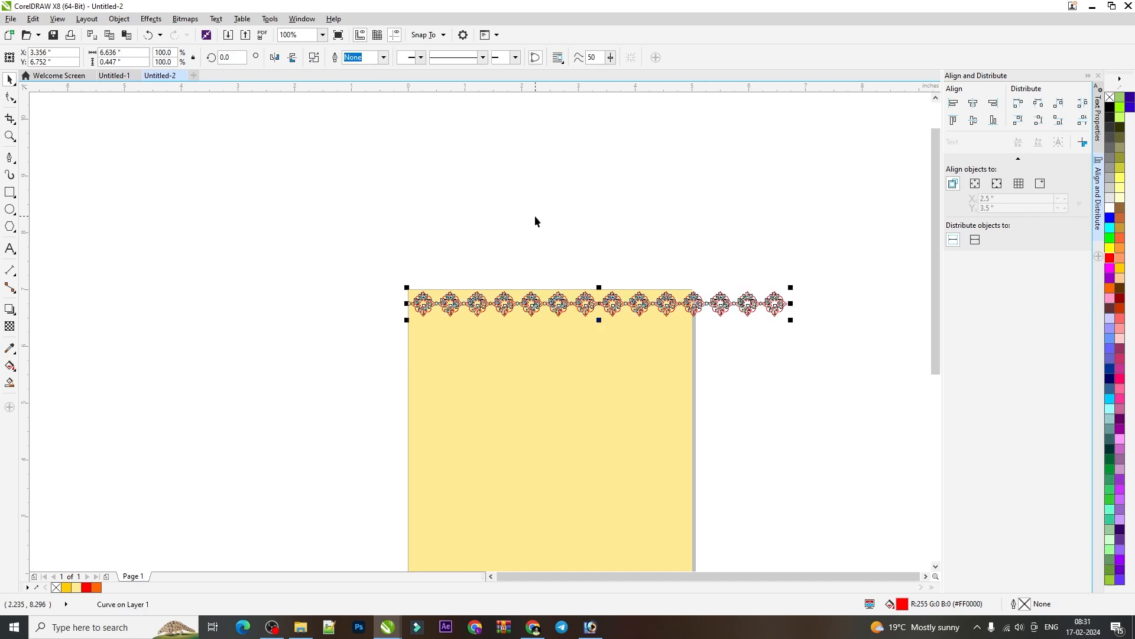
{"action": "scroll", "coordinate": [763, 309], "scroll_direction": "up", "scroll_amount": 1}
{"action": "scroll", "coordinate": [771, 309], "scroll_direction": "down", "scroll_amount": 1}
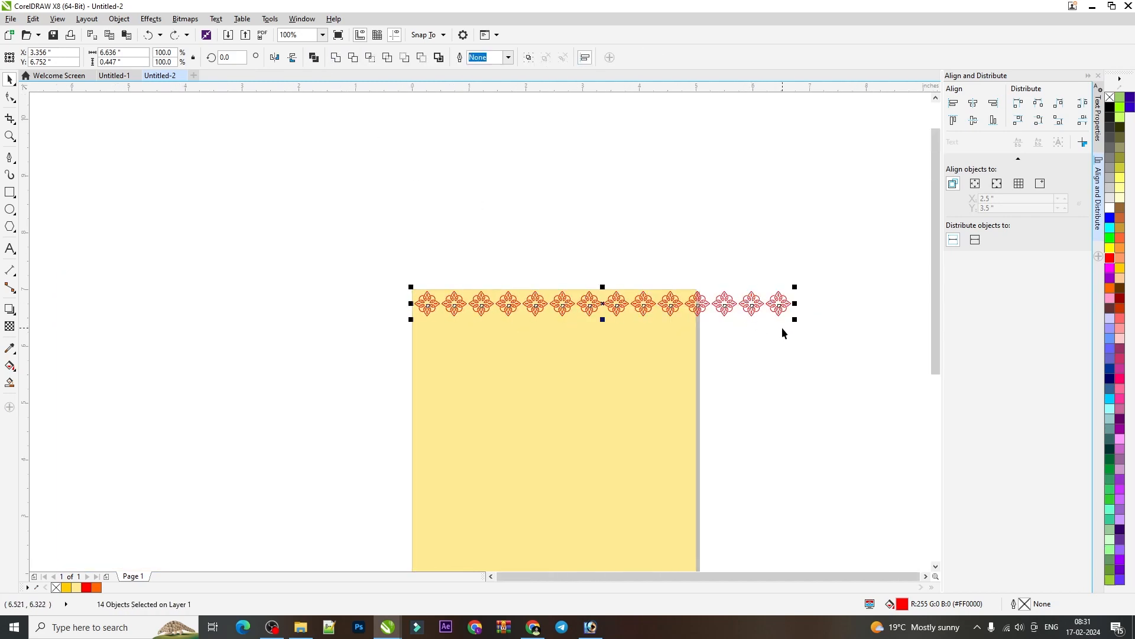
Place a spare copy of the last motif in the row on the empty area left of the card
{"action": "left_click", "coordinate": [782, 327]}
{"action": "left_click", "coordinate": [777, 306]}
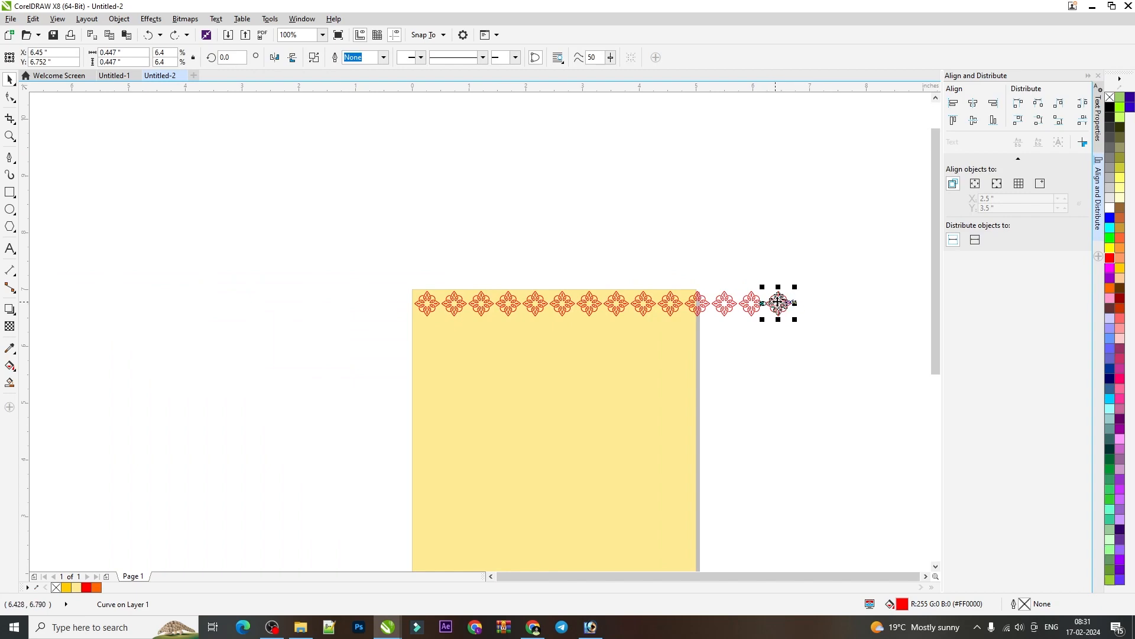
{"action": "left_click_drag", "start_coordinate": [778, 302], "coordinate": [174, 281]}
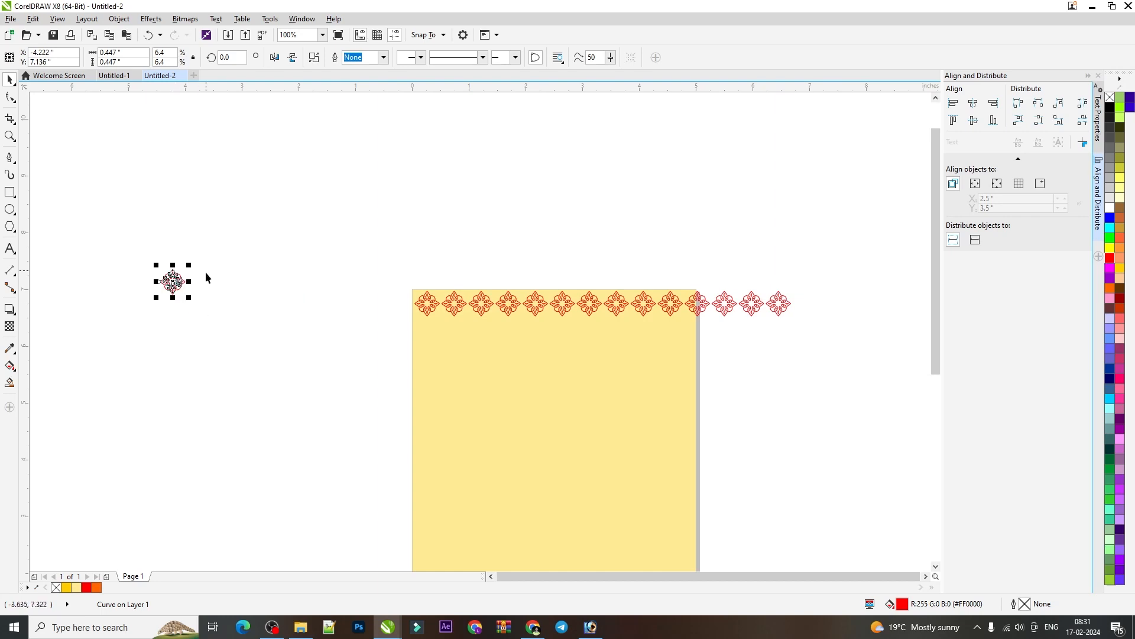
{"action": "left_click", "coordinate": [209, 296]}
Shift the row of 14 motifs left by about 0.38 inch so that it overhangs both side edges of the card
{"action": "left_click_drag", "start_coordinate": [305, 267], "coordinate": [839, 331]}
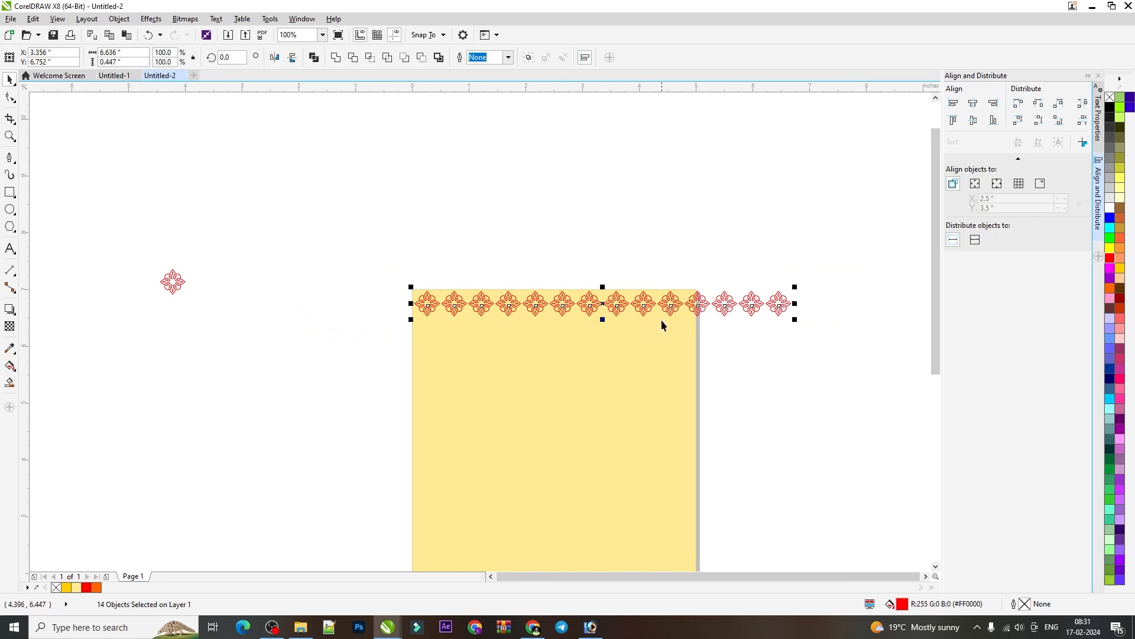
{"action": "left_click_drag", "start_coordinate": [340, 253], "coordinate": [876, 329]}
{"action": "left_click", "coordinate": [748, 306]}
{"action": "left_click_drag", "start_coordinate": [329, 243], "coordinate": [882, 360]}
{"action": "left_click_drag", "start_coordinate": [635, 298], "coordinate": [613, 299]}
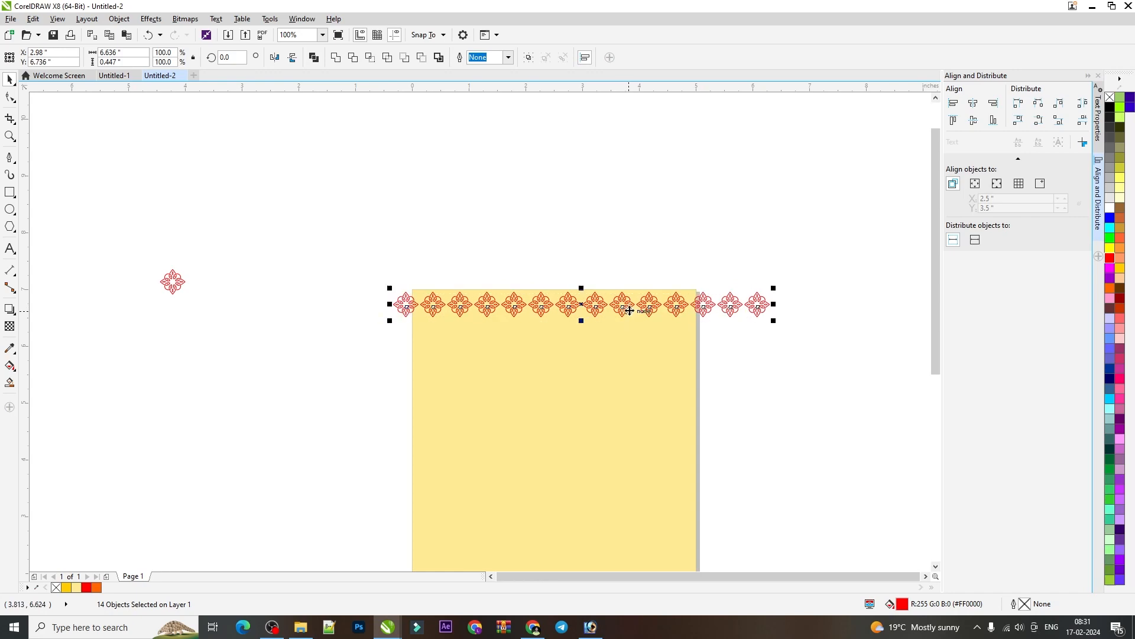
Weld the shifted row of motifs into one curve and deselect it
{"action": "left_click", "coordinate": [337, 60]}
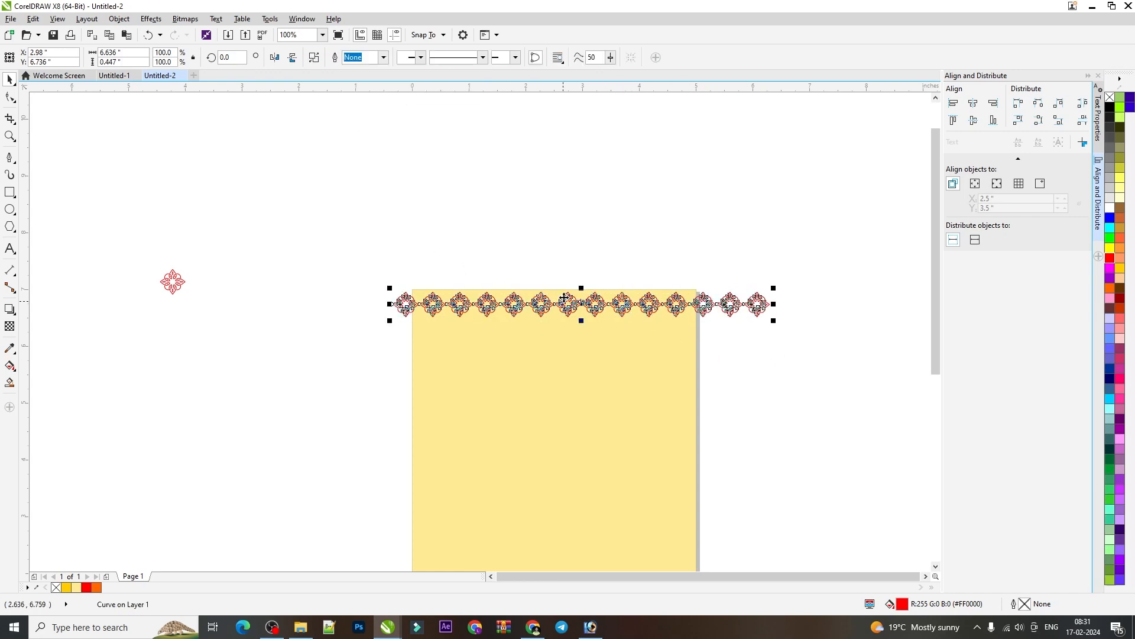
{"action": "key", "text": "Escape"}
{"action": "scroll", "coordinate": [564, 310], "scroll_direction": "up", "scroll_amount": 1}
{"action": "scroll", "coordinate": [571, 297], "scroll_direction": "up", "scroll_amount": 1}
{"action": "scroll", "coordinate": [577, 293], "scroll_direction": "down", "scroll_amount": 1}
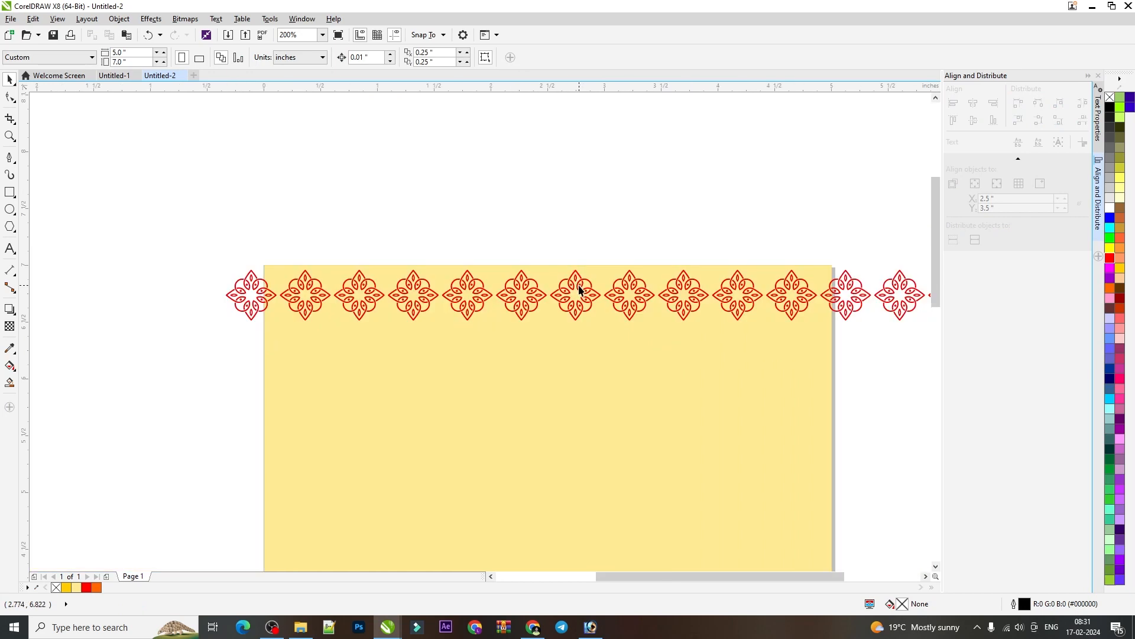
Scale the welded row proportionally to about 97.3% and nudge it left so its first motif centres on the card's left edge
{"action": "left_click", "coordinate": [583, 285]}
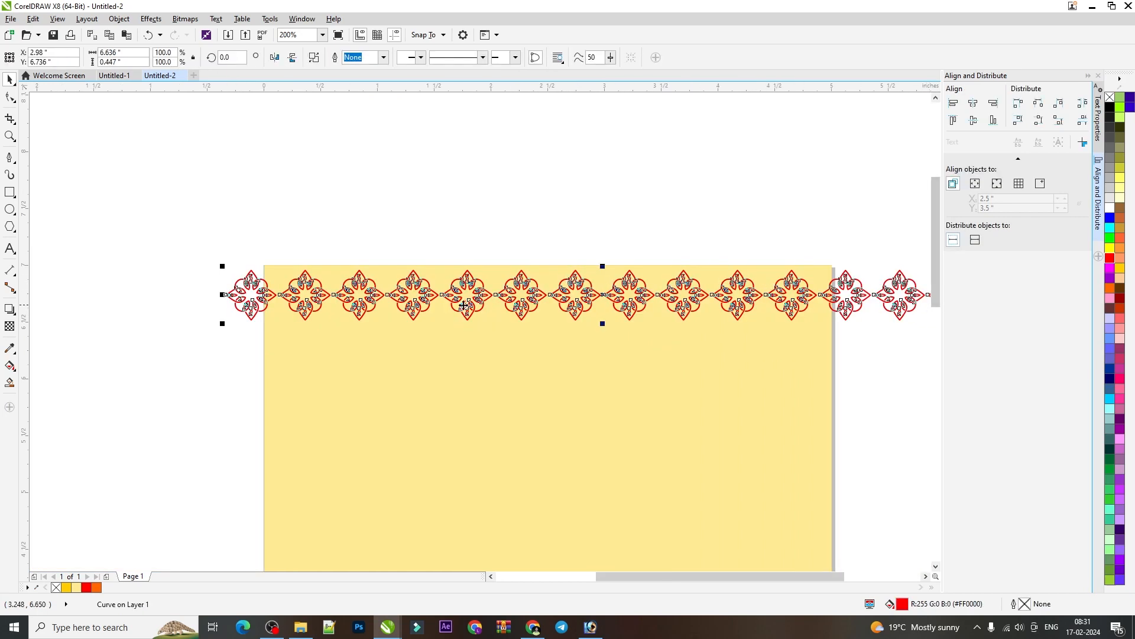
{"action": "mouse_move", "coordinate": [222, 323]}
{"action": "left_mouse_down"}
{"action": "mouse_move", "coordinate": [239, 310]}
{"action": "mouse_move", "coordinate": [225, 324]}
{"action": "left_mouse_up"}
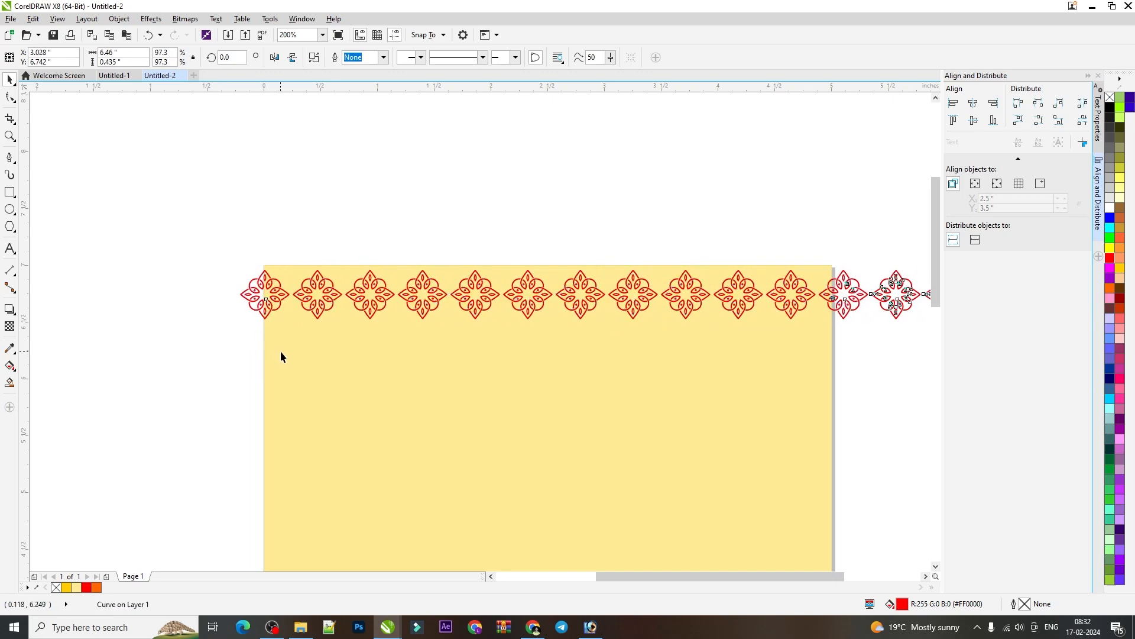
{"action": "scroll", "coordinate": [266, 286], "scroll_direction": "up", "scroll_amount": 2}
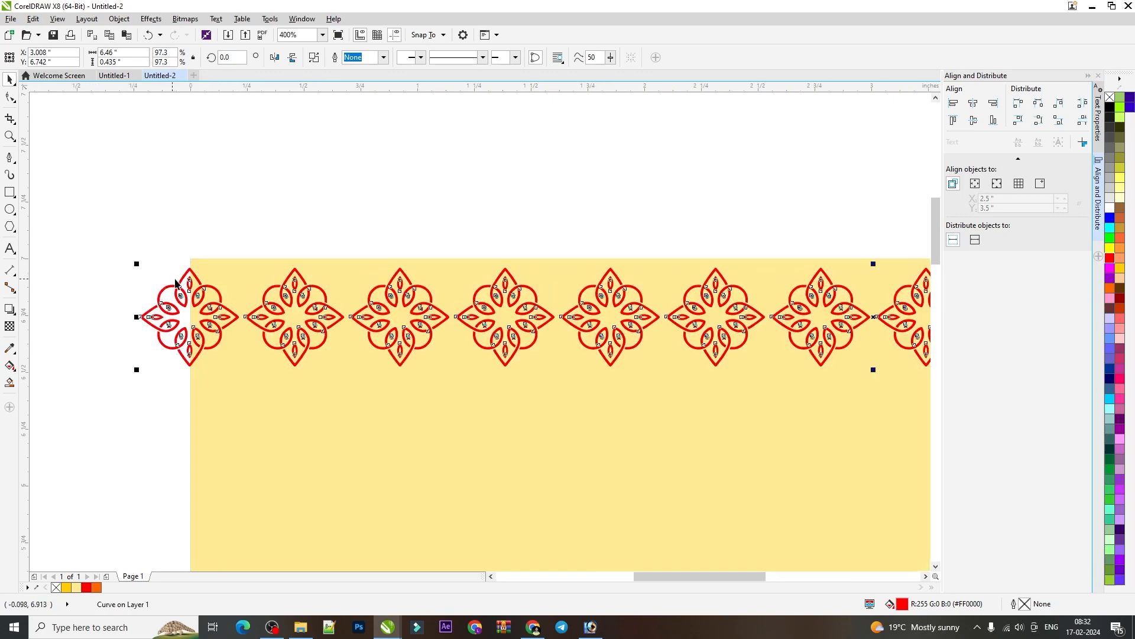
{"action": "left_click_drag", "start_coordinate": [195, 285], "coordinate": [192, 285]}
{"action": "scroll", "coordinate": [778, 360], "scroll_direction": "down", "scroll_amount": 2}
Shrink the row from its right end to about 6.337 inches wide so a motif centres on the card's right edge
{"action": "left_click_drag", "start_coordinate": [867, 215], "coordinate": [937, 296]}
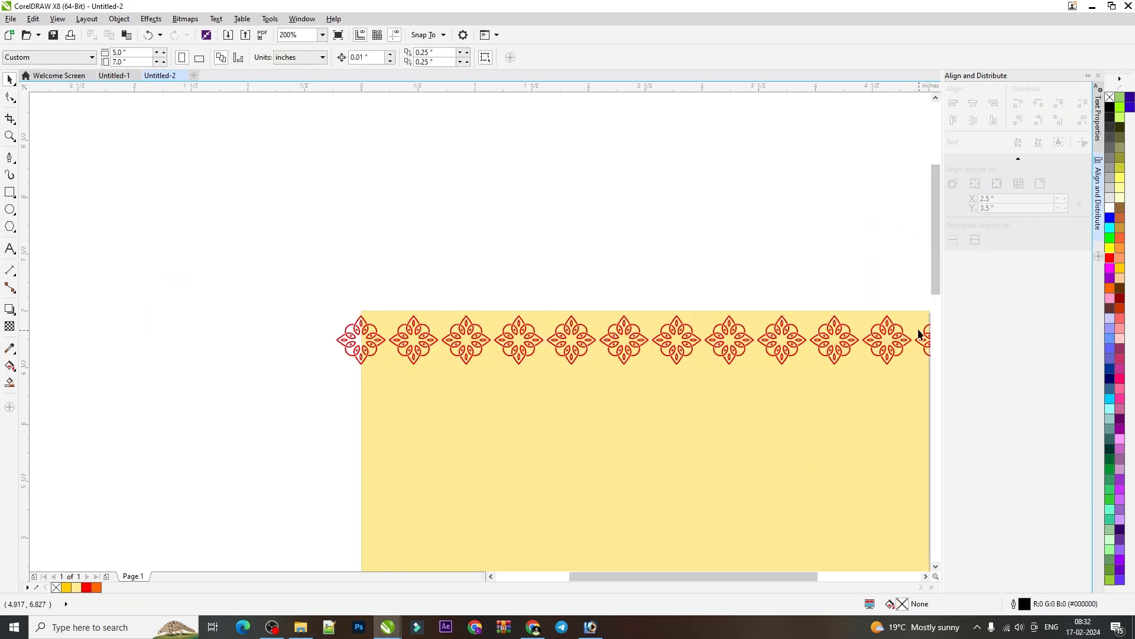
{"action": "left_click_drag", "start_coordinate": [904, 254], "coordinate": [968, 397]}
{"action": "left_click", "coordinate": [803, 349]}
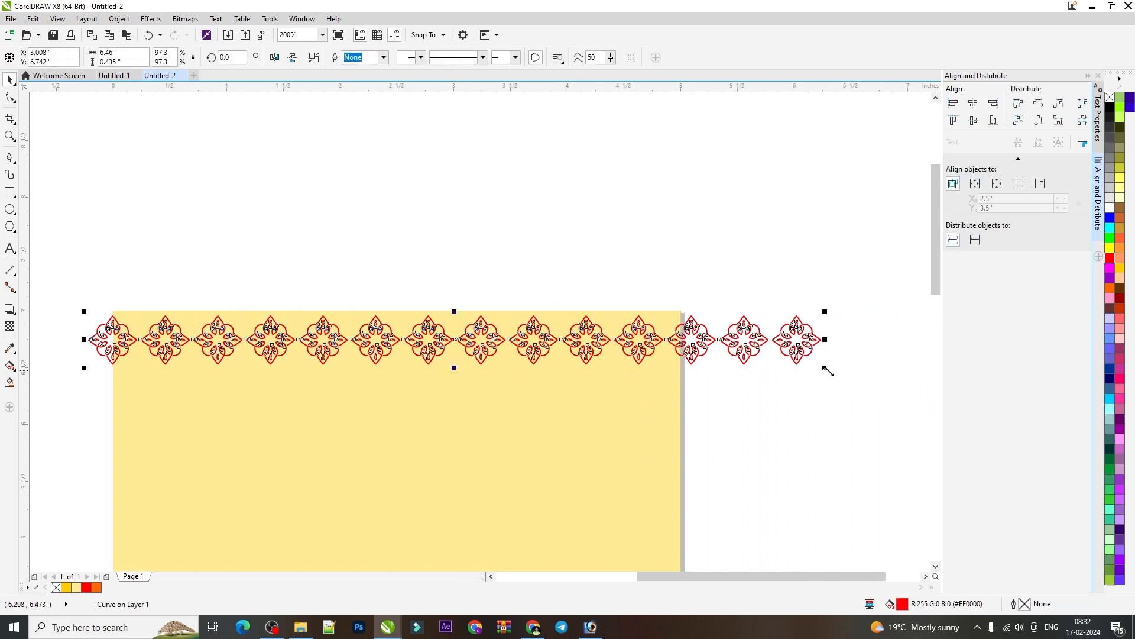
{"action": "mouse_move", "coordinate": [825, 368]}
{"action": "left_mouse_down"}
{"action": "mouse_move", "coordinate": [787, 371]}
{"action": "mouse_move", "coordinate": [798, 360]}
{"action": "mouse_move", "coordinate": [811, 367]}
{"action": "left_mouse_up"}
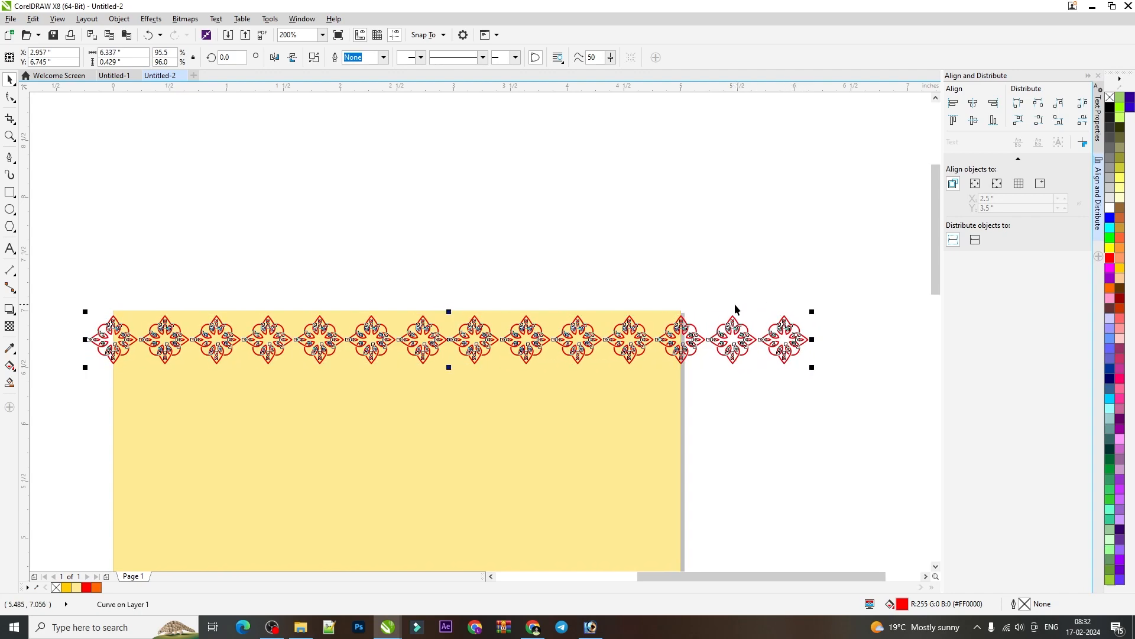
Shift the row left by about 0.23 inch and up by 0.01 inch, and deselect it
{"action": "scroll", "coordinate": [708, 319], "scroll_direction": "up", "scroll_amount": 2}
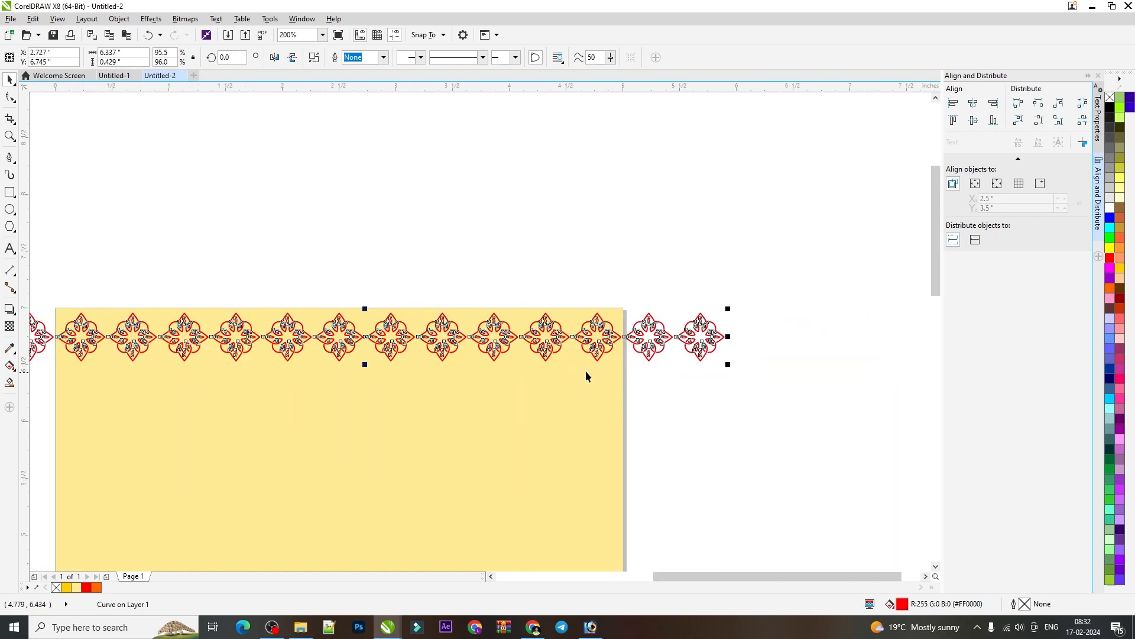
{"action": "scroll", "coordinate": [536, 357], "scroll_direction": "down", "scroll_amount": 1}
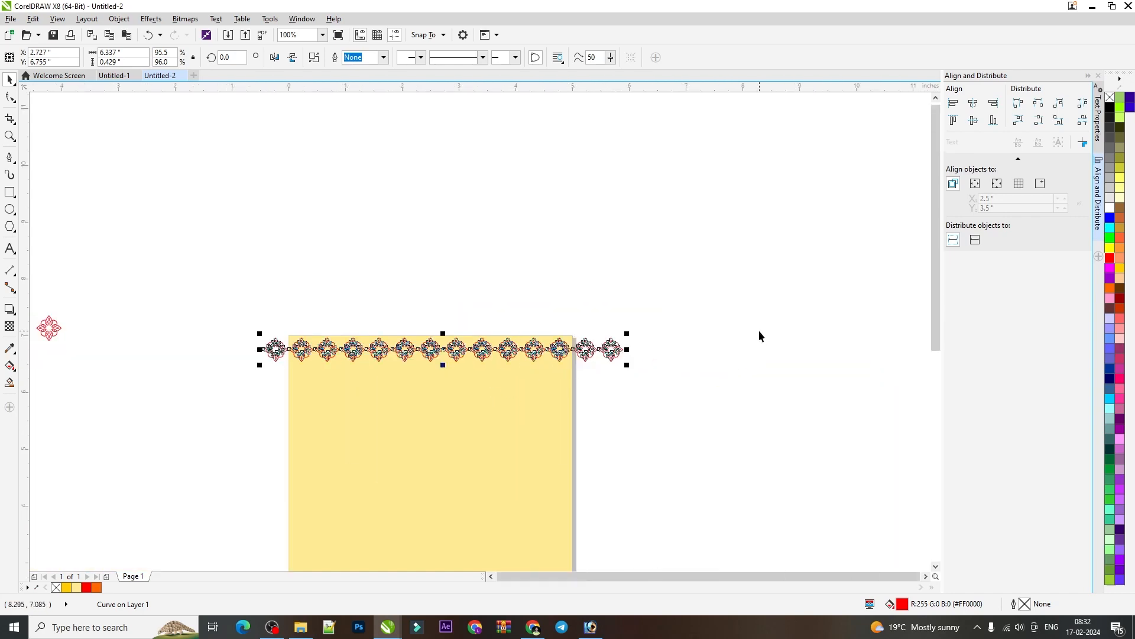
{"action": "left_click", "coordinate": [878, 331]}
{"action": "scroll", "coordinate": [878, 583], "scroll_direction": "down", "scroll_amount": 2}
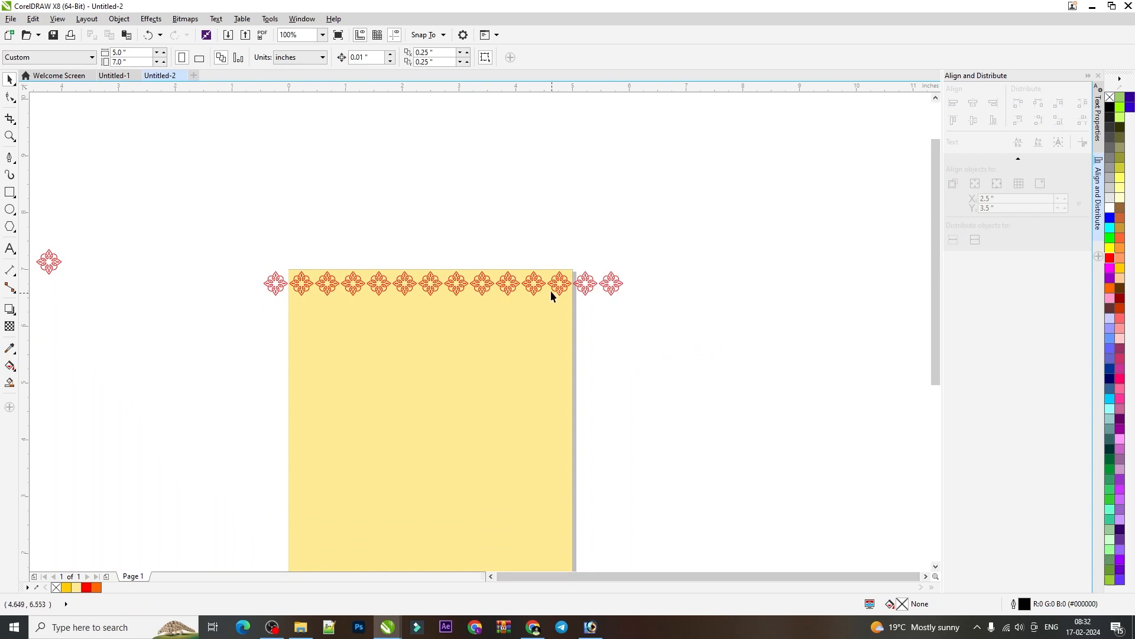
Duplicate the row about 0.36 inch lower and 0.25 inch to the left so its motifs fall between those above
{"action": "left_click", "coordinate": [541, 286]}
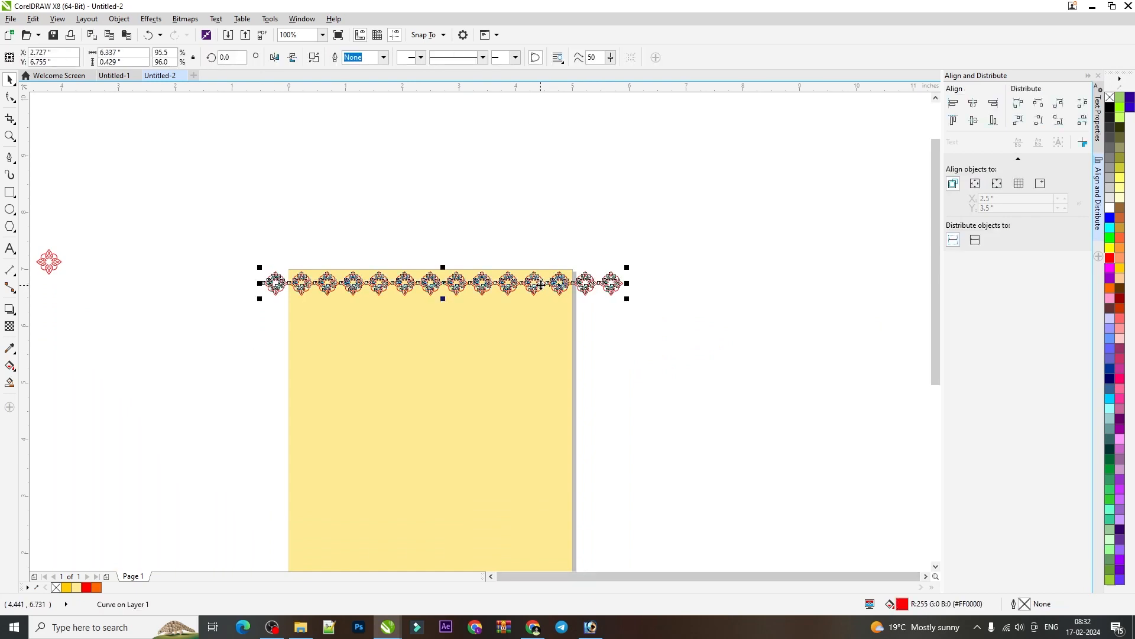
{"action": "scroll", "coordinate": [541, 286], "scroll_direction": "up", "scroll_amount": 1}
{"action": "left_click_drag", "start_coordinate": [544, 280], "coordinate": [517, 325]}
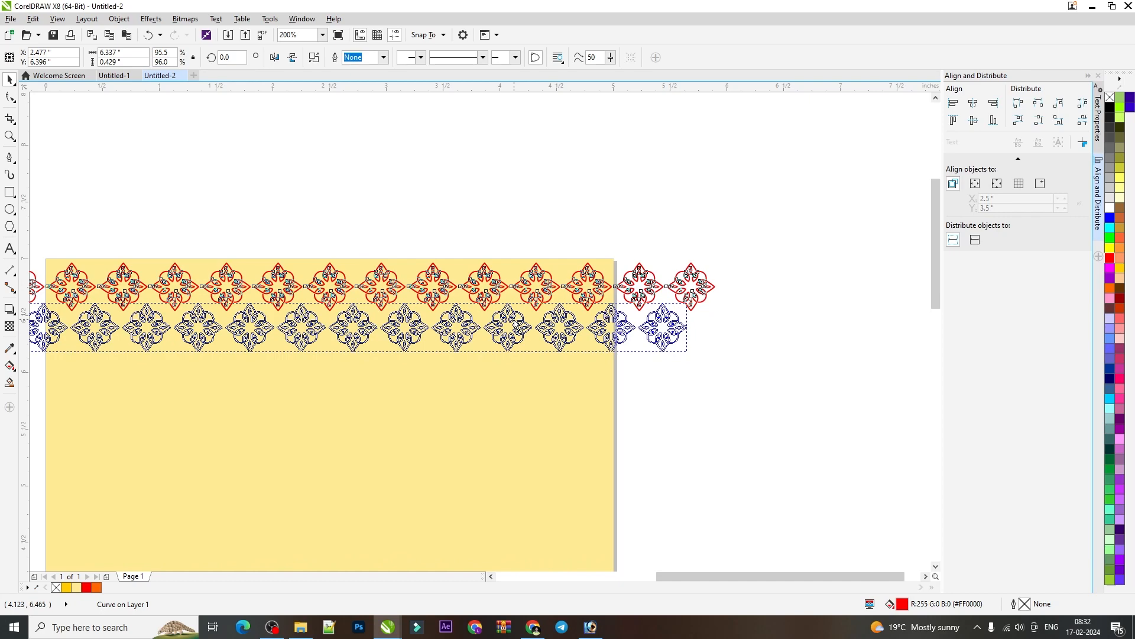
{"action": "left_click_drag", "start_coordinate": [516, 325], "coordinate": [516, 324]}
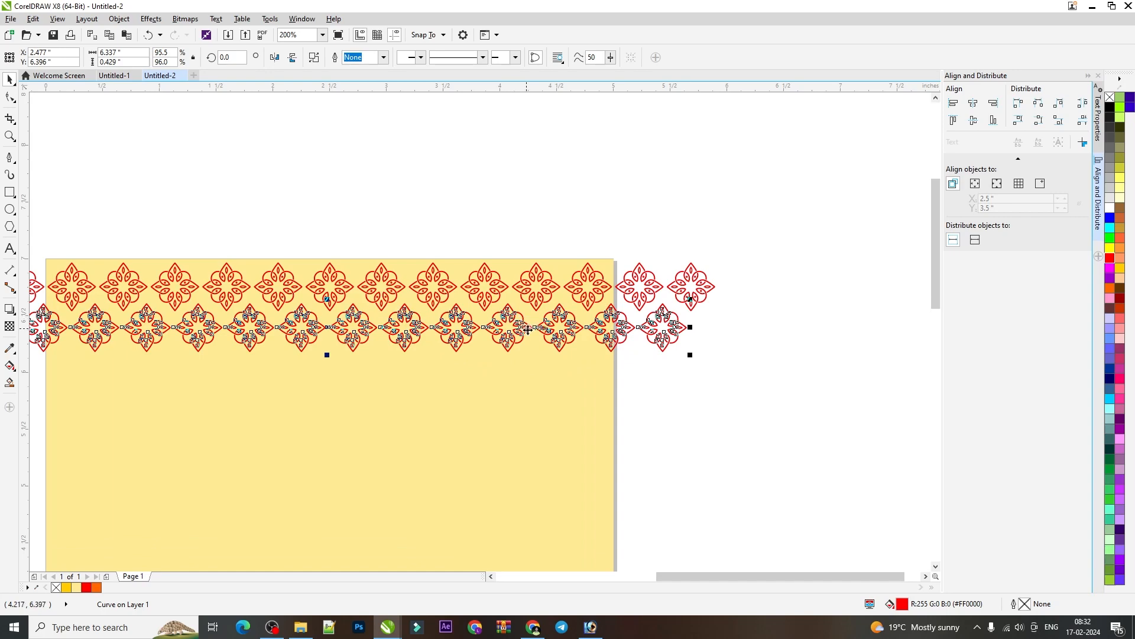
{"action": "scroll", "coordinate": [528, 336], "scroll_direction": "down", "scroll_amount": 1}
{"action": "scroll", "coordinate": [529, 336], "scroll_direction": "up", "scroll_amount": 1}
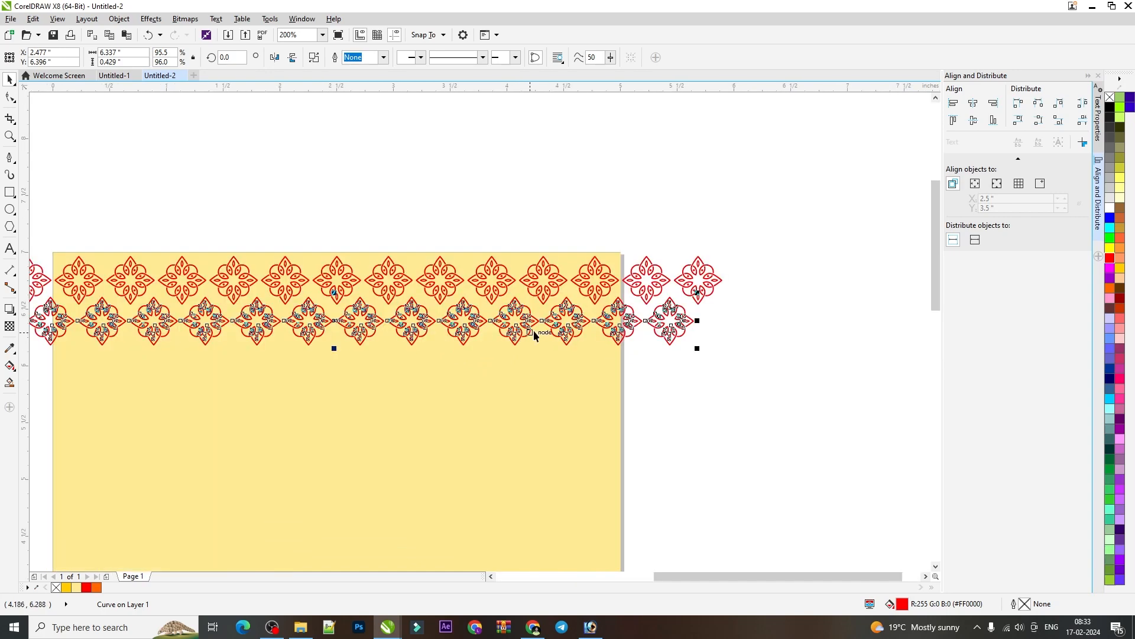
Try to place a freehand duplicate of both staggered rows directly beneath them on the card
{"action": "scroll", "coordinate": [537, 332], "scroll_direction": "down", "scroll_amount": 1}
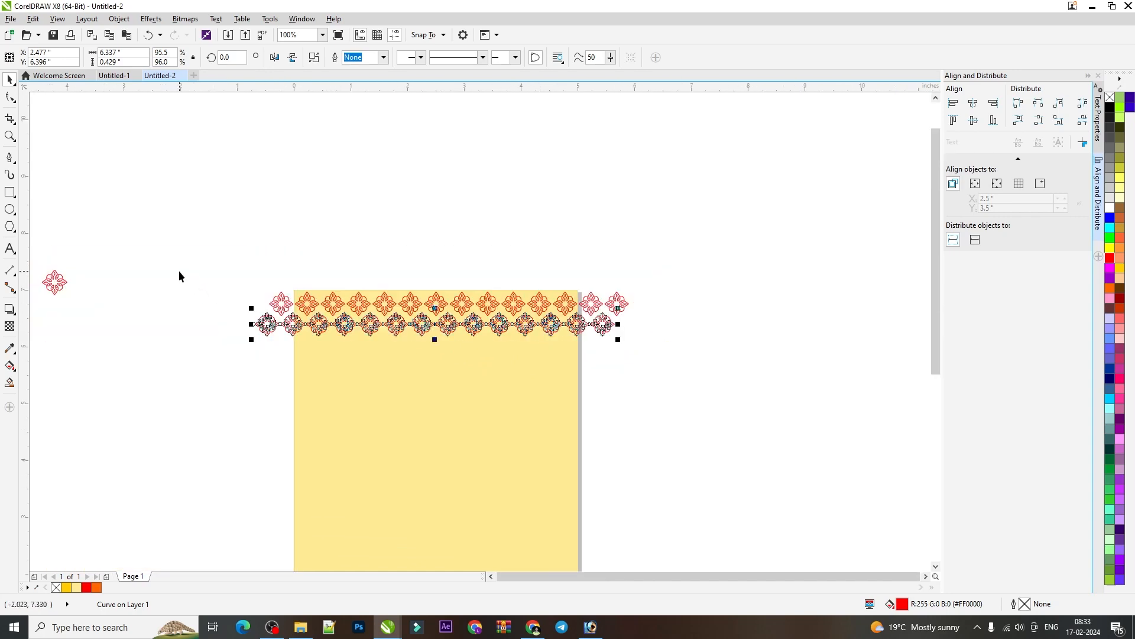
{"action": "left_click_drag", "start_coordinate": [180, 266], "coordinate": [749, 359]}
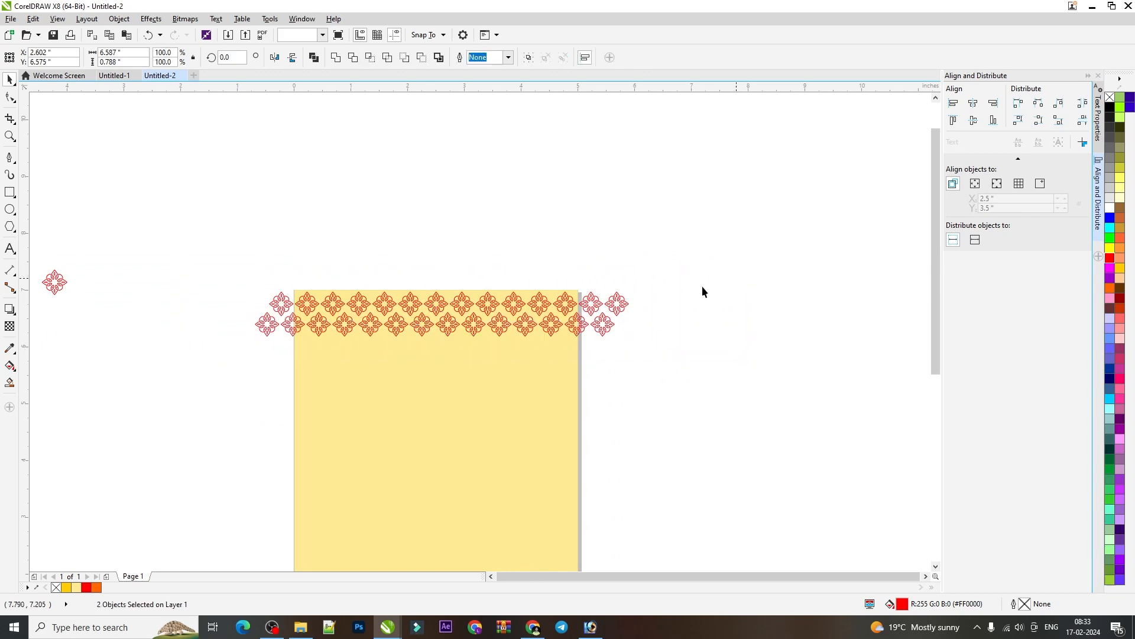
{"action": "left_click", "coordinate": [592, 302]}
{"action": "left_click_drag", "start_coordinate": [187, 256], "coordinate": [710, 369]}
{"action": "left_click_drag", "start_coordinate": [540, 307], "coordinate": [550, 353]}
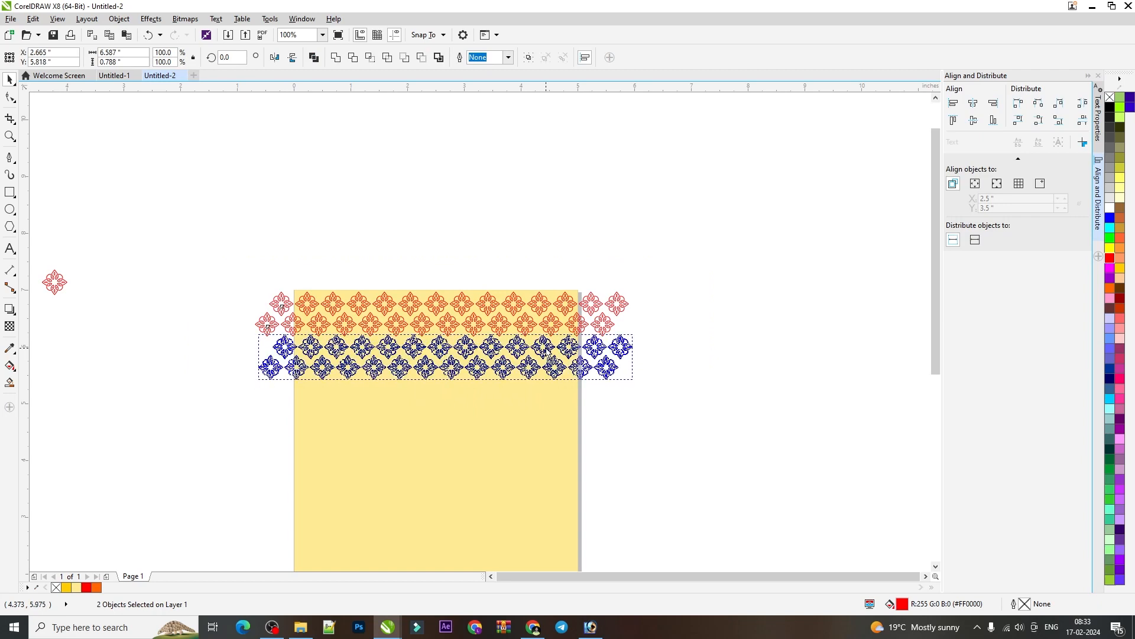
{"action": "left_click_drag", "start_coordinate": [547, 349], "coordinate": [477, 387]}
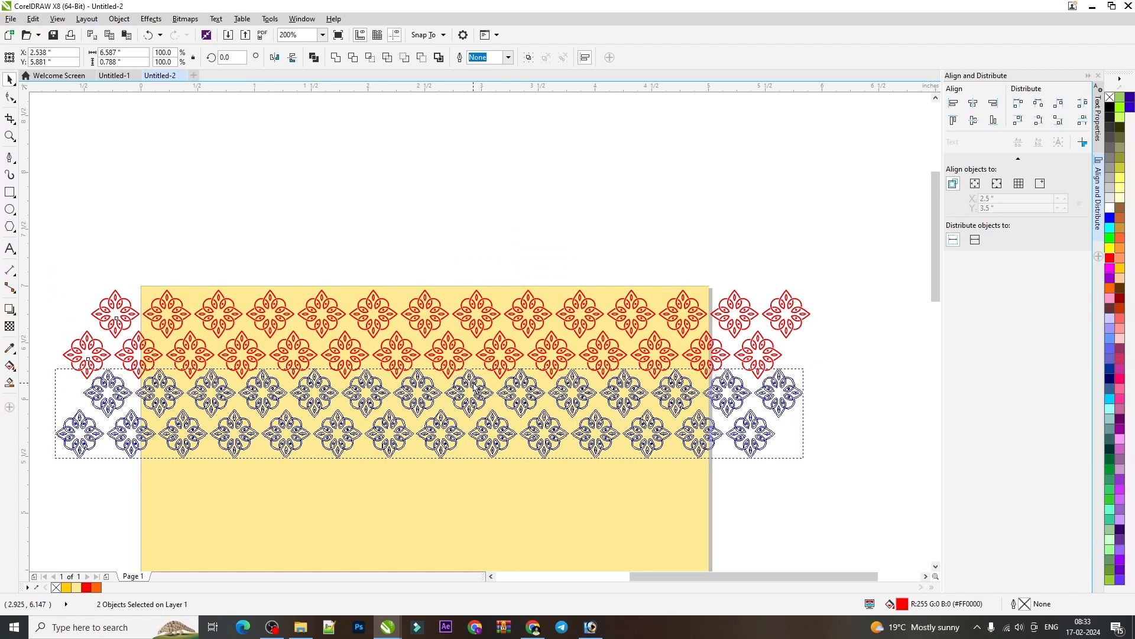
{"action": "left_click_drag", "start_coordinate": [476, 387], "coordinate": [475, 383]}
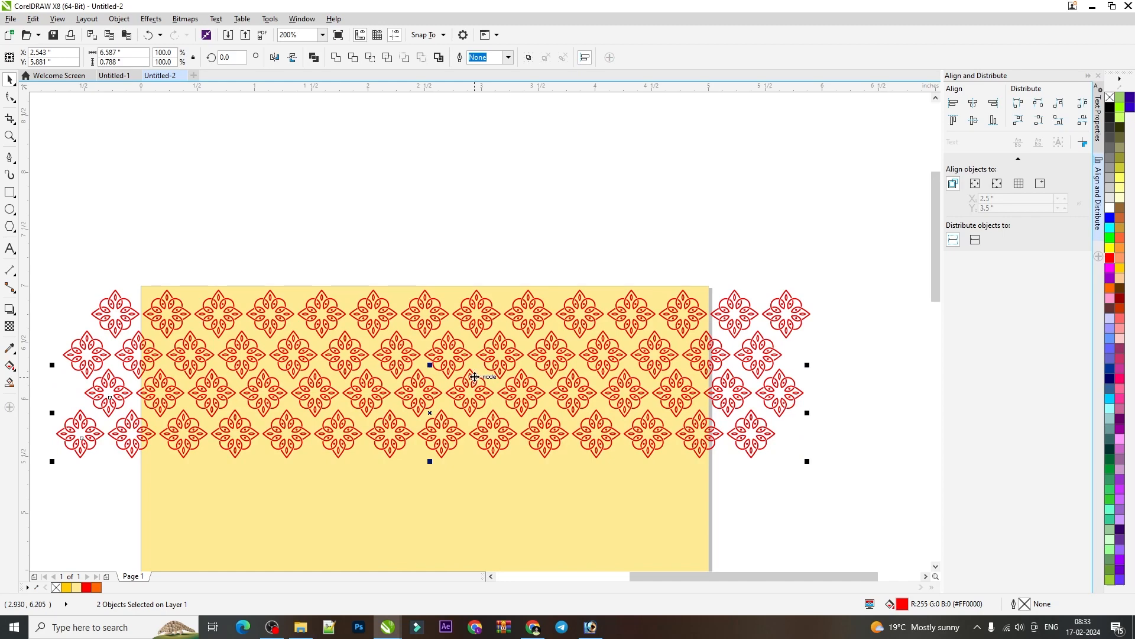
{"action": "scroll", "coordinate": [655, 324], "scroll_direction": "down", "scroll_amount": 1}
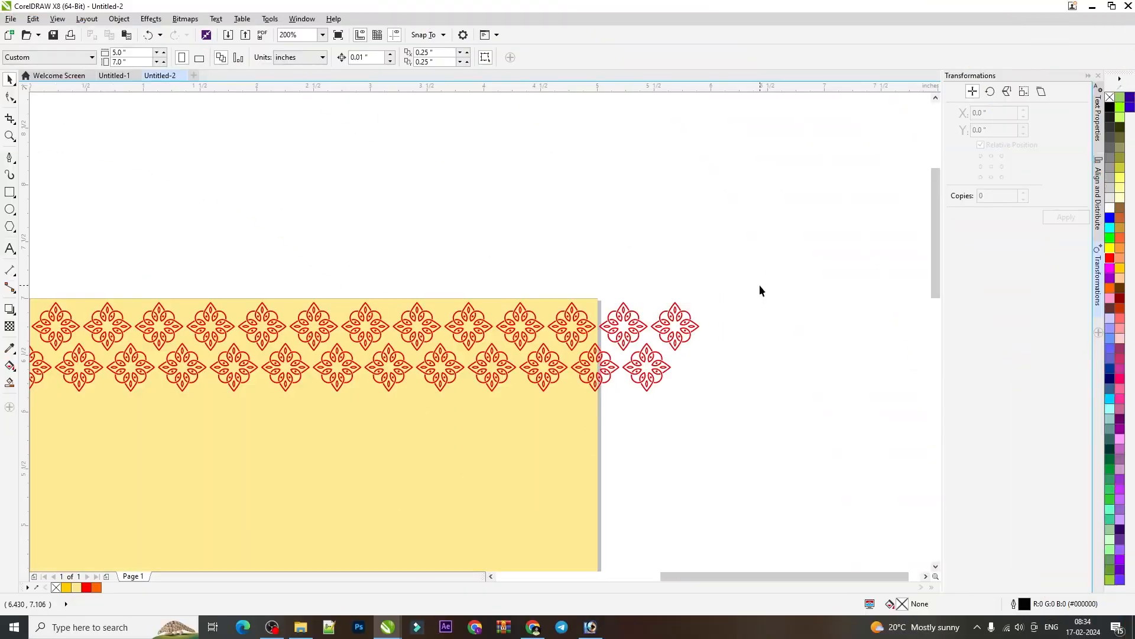
{"action": "scroll", "coordinate": [760, 285], "scroll_direction": "down", "scroll_amount": 2}
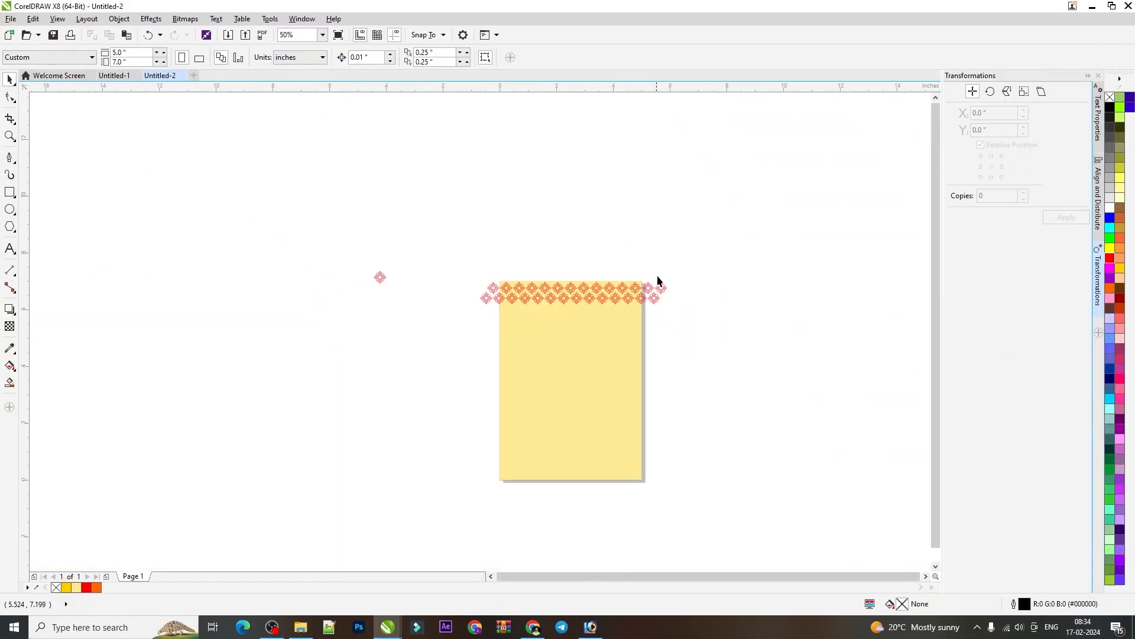
{"action": "scroll", "coordinate": [701, 281], "scroll_direction": "up", "scroll_amount": 1}
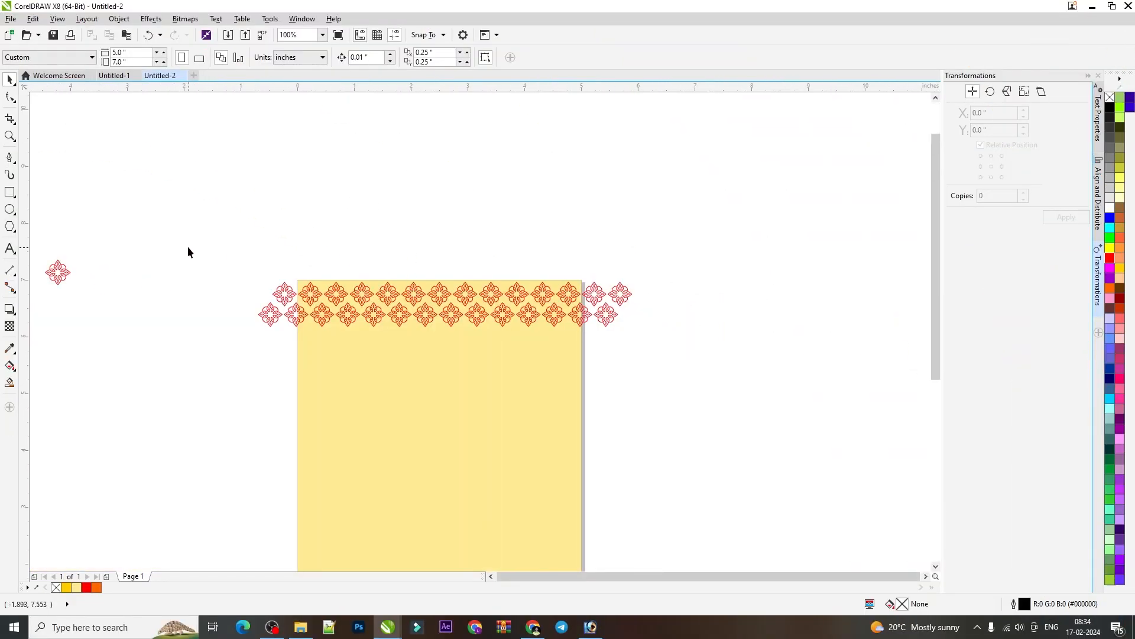
{"action": "left_click", "coordinate": [302, 19]}
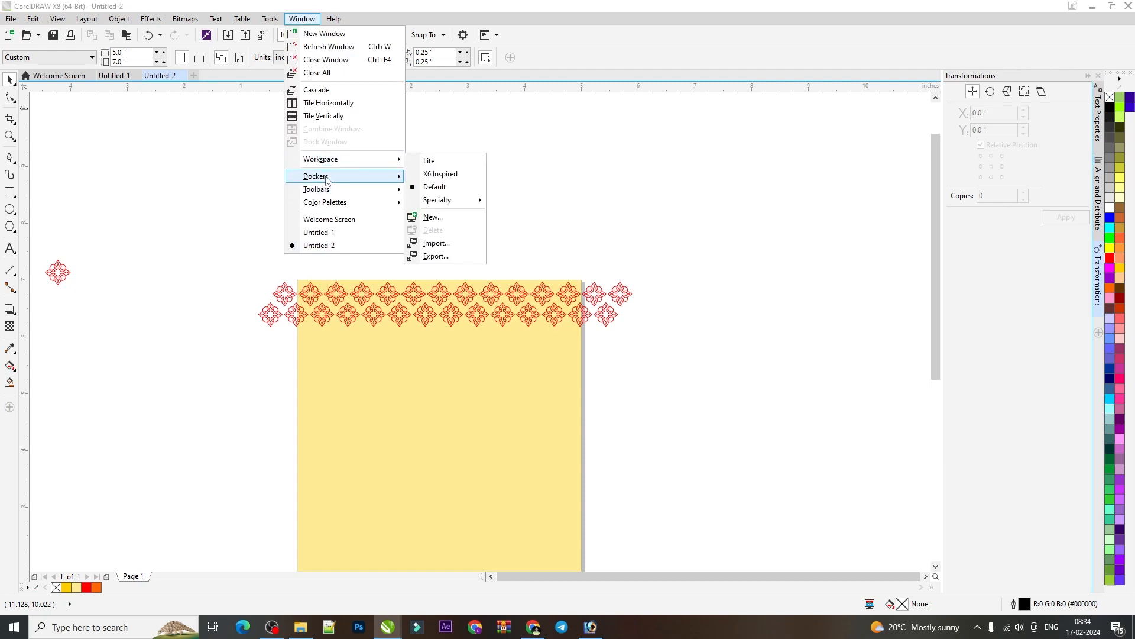
{"action": "mouse_move", "coordinate": [326, 177]}
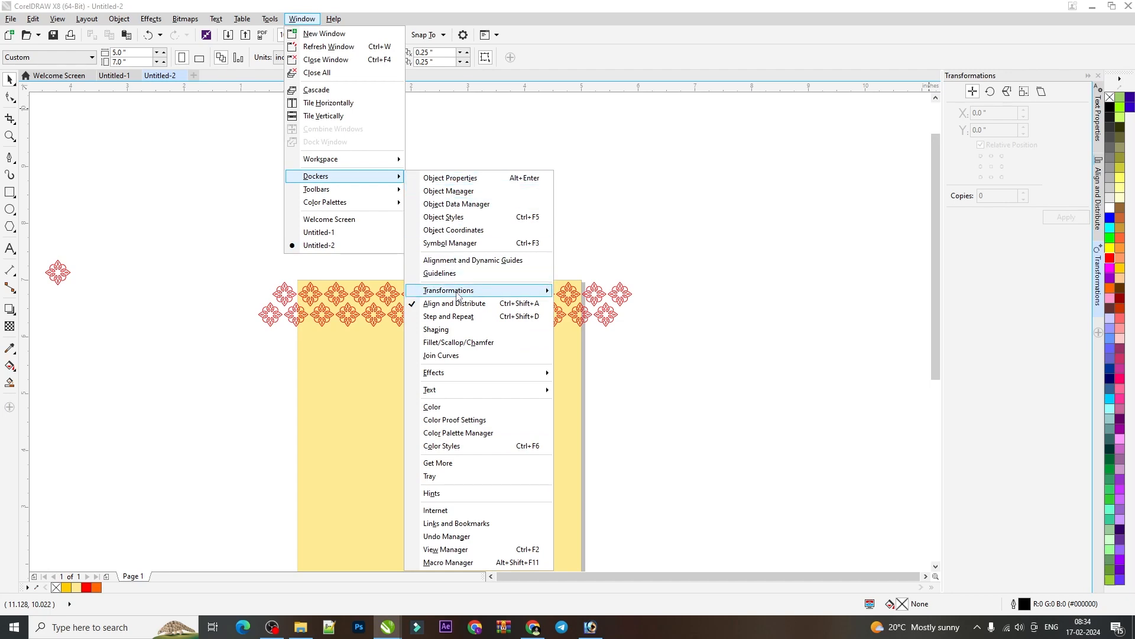
{"action": "mouse_move", "coordinate": [457, 293]}
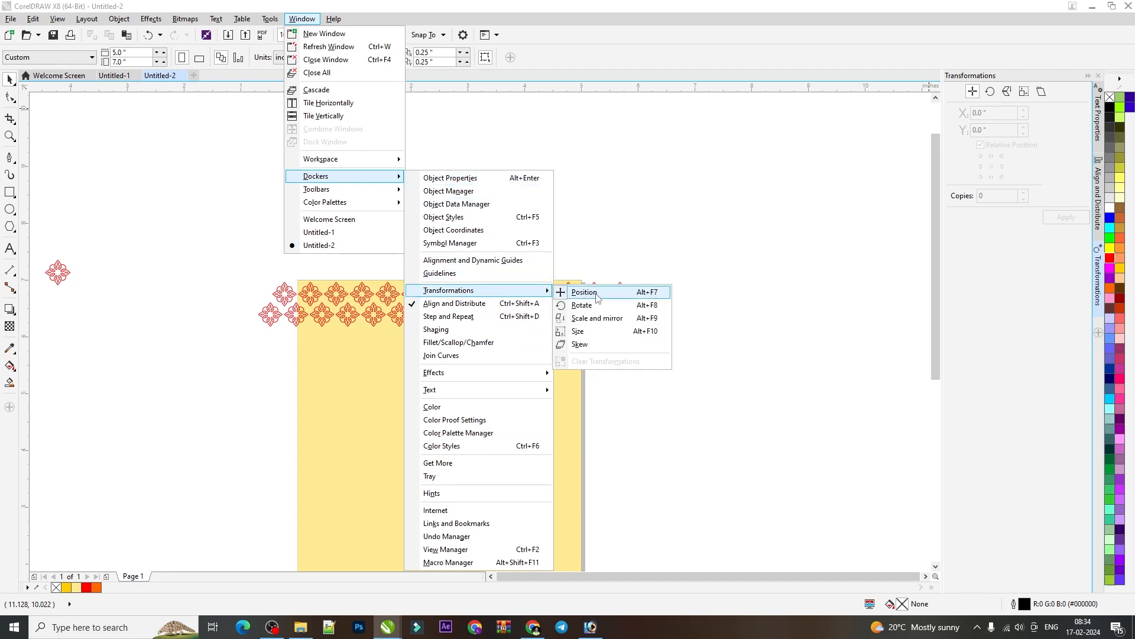
{"action": "left_click", "coordinate": [699, 240]}
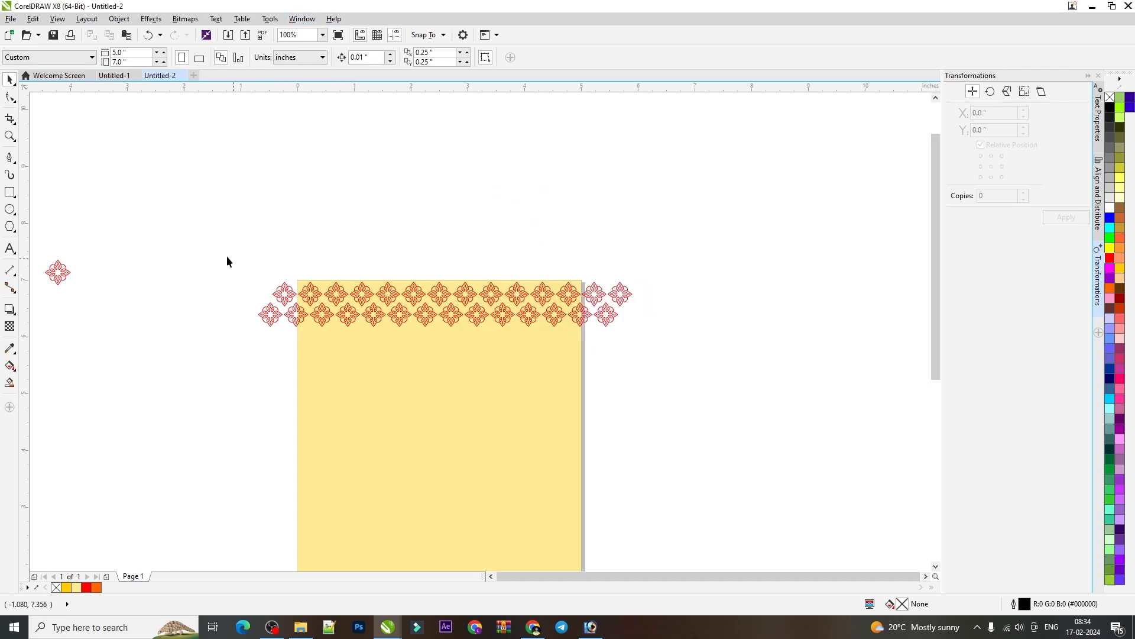
Group the two staggered rows of motifs
{"action": "left_click_drag", "start_coordinate": [176, 240], "coordinate": [718, 350]}
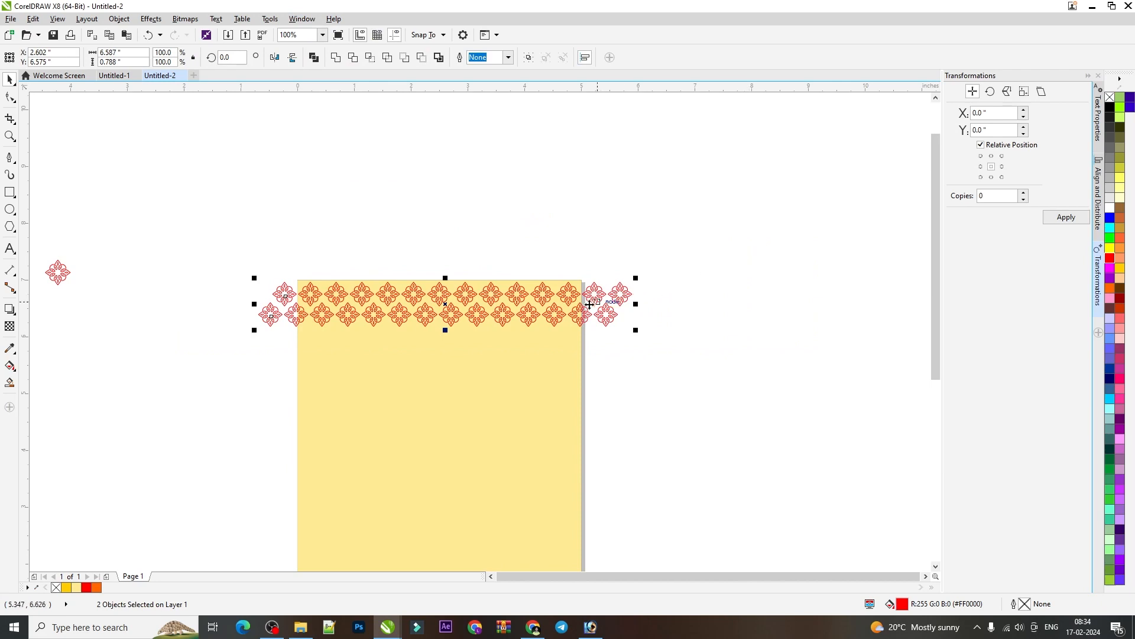
{"action": "key", "text": "ctrl+g"}
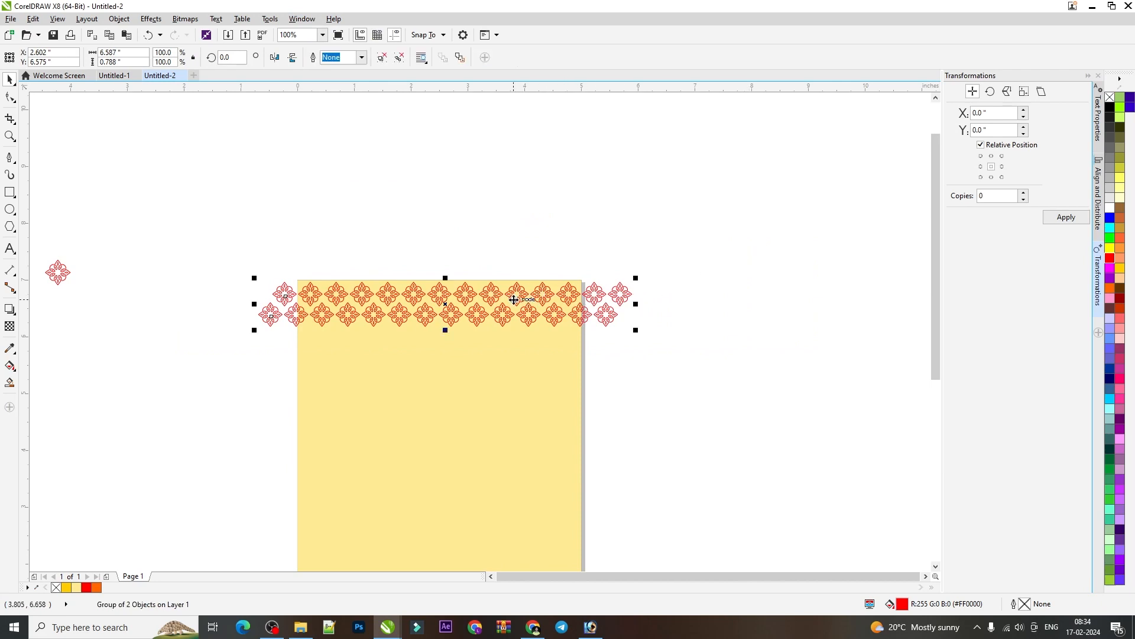
{"action": "left_click_drag", "start_coordinate": [620, 300], "coordinate": [623, 268]}
{"action": "key", "text": "ctrl+z"}
{"action": "left_click", "coordinate": [575, 291]}
{"action": "left_click", "coordinate": [550, 293]}
{"action": "left_click_drag", "start_coordinate": [540, 292], "coordinate": [539, 341]}
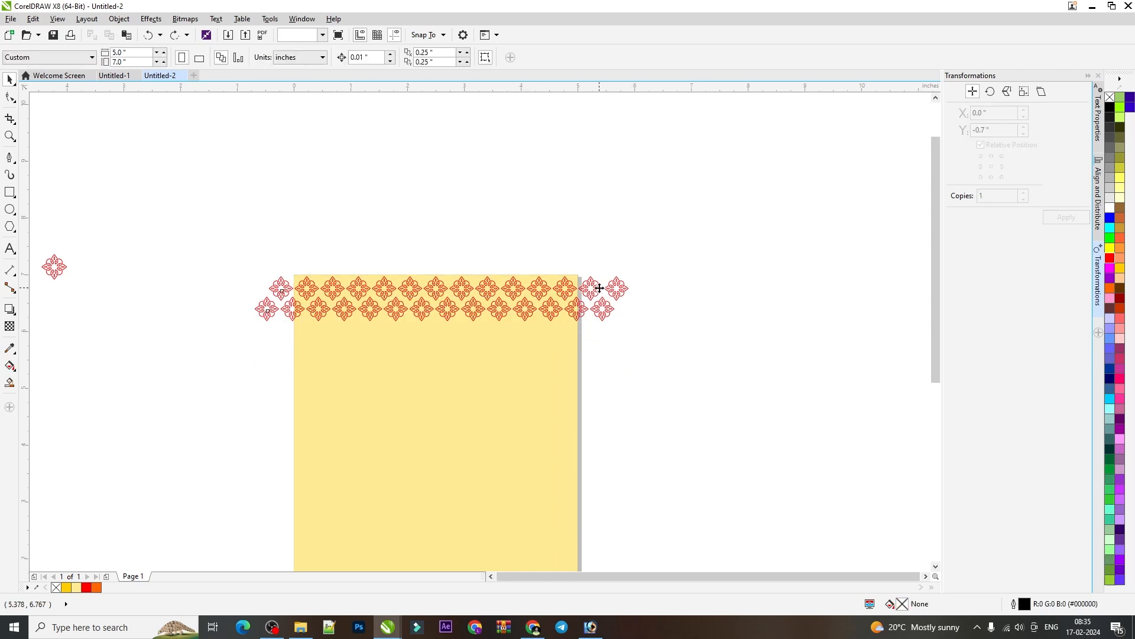
Try duplicating the grouped rows once with a relative vertical offset of -0.788 inch, and undo the copy
{"action": "left_click", "coordinate": [598, 288]}
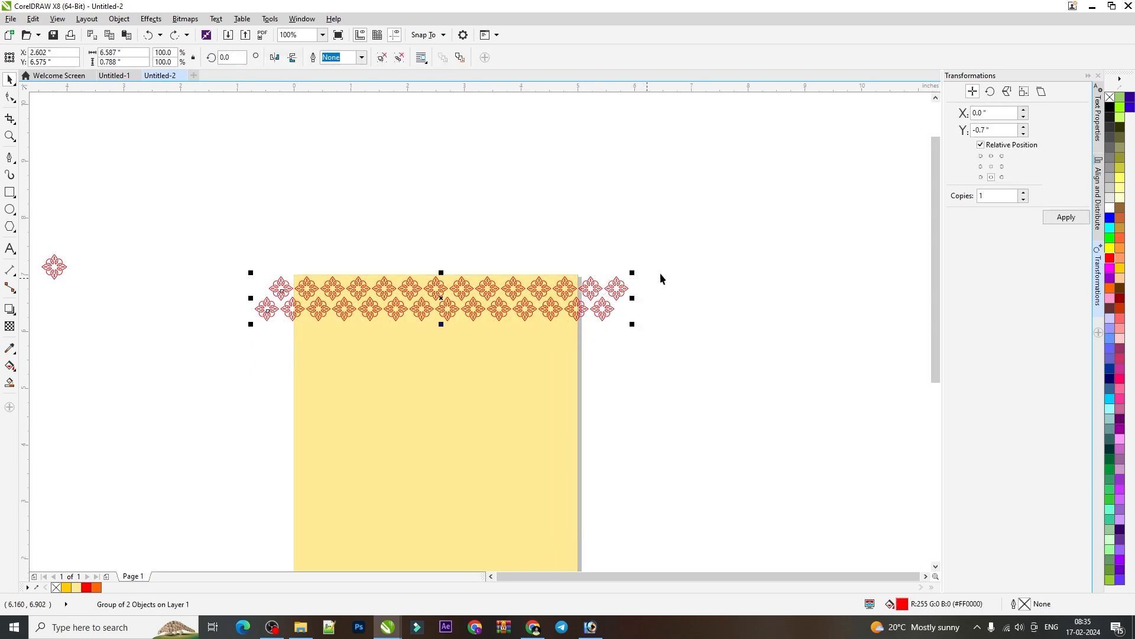
{"action": "double_click", "coordinate": [986, 130]}
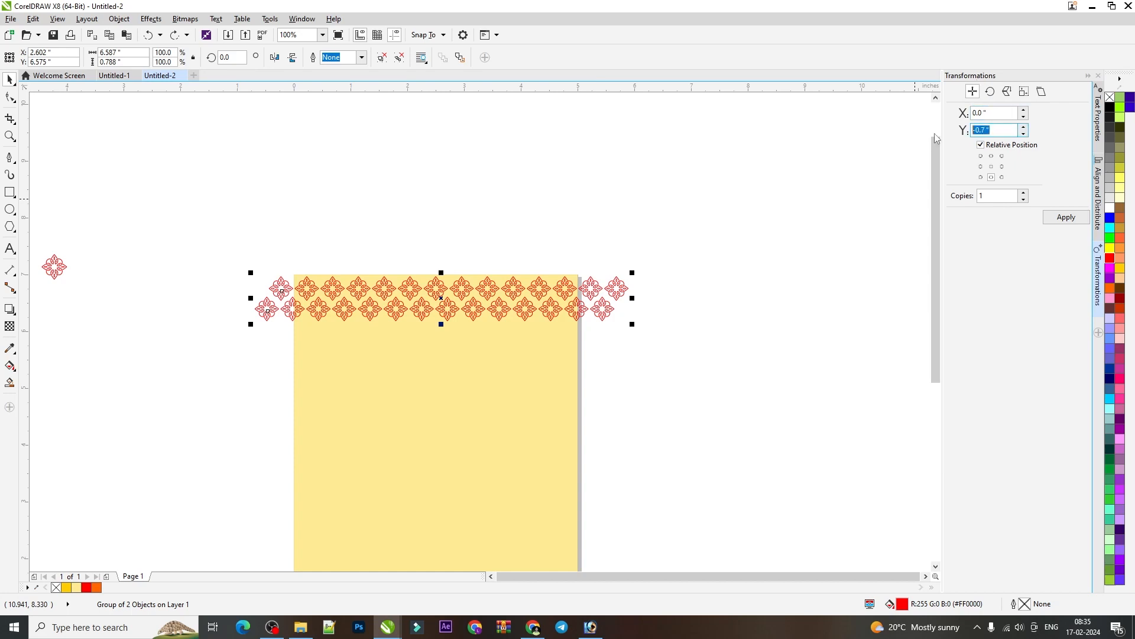
{"action": "left_click", "coordinate": [996, 131]}
{"action": "left_click", "coordinate": [992, 177]}
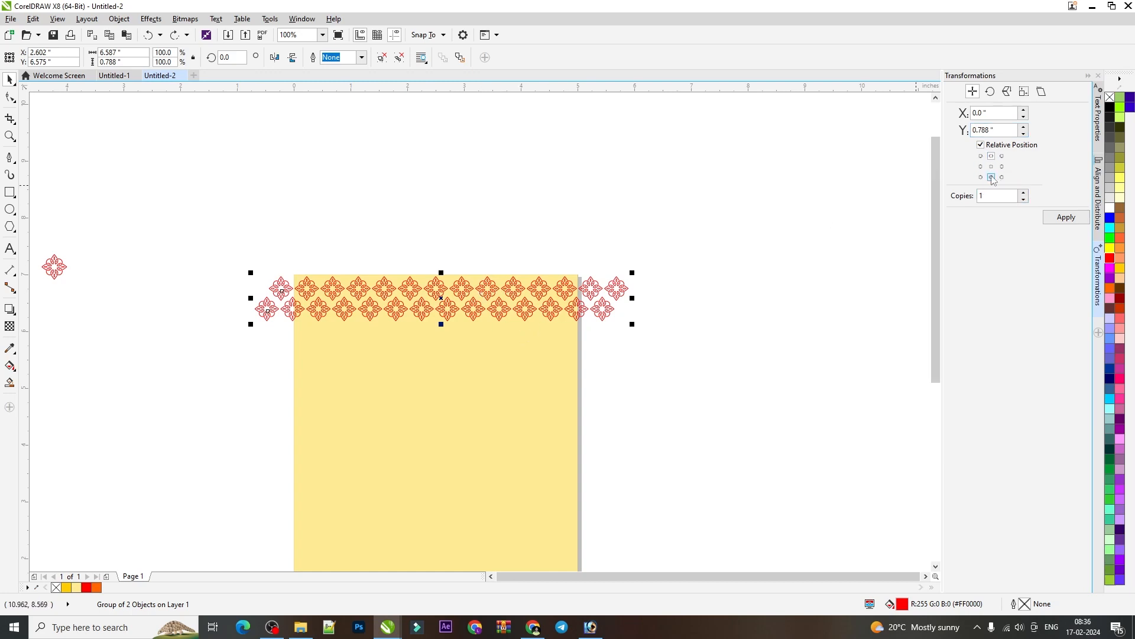
{"action": "left_click", "coordinate": [991, 177]}
{"action": "left_click", "coordinate": [1066, 218]}
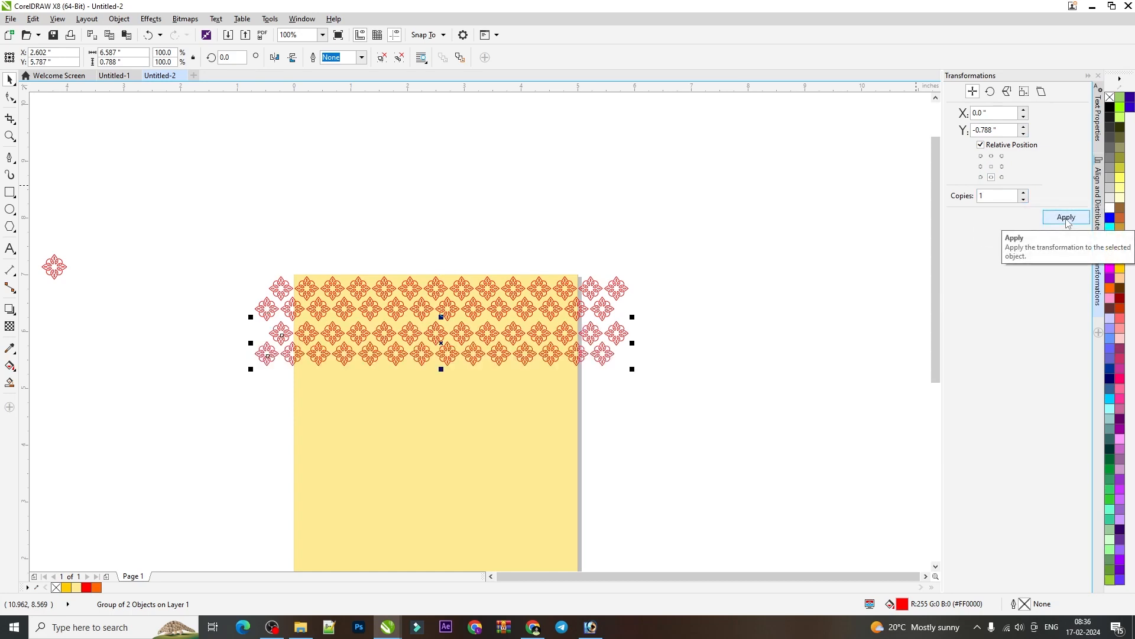
{"action": "key", "text": "ctrl+z"}
Duplicate the grouped staggered rows once downward with a relative vertical offset of -0.7 inch
{"action": "left_click", "coordinate": [994, 133]}
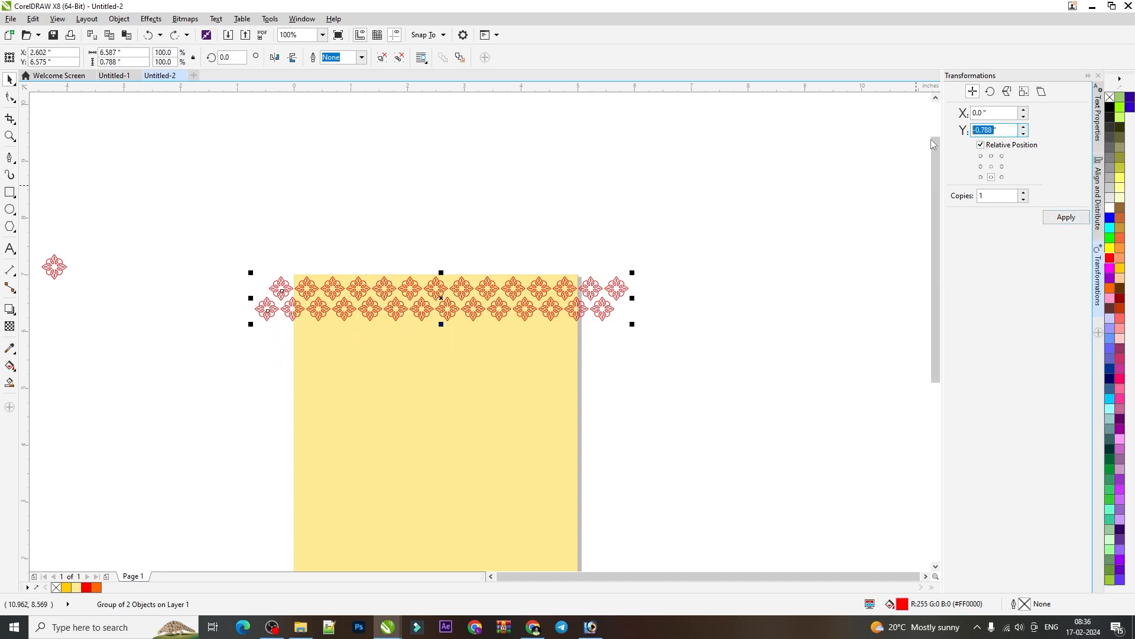
{"action": "left_click", "coordinate": [986, 131]}
{"action": "type", "text": "7"}
{"action": "key", "text": "Return"}
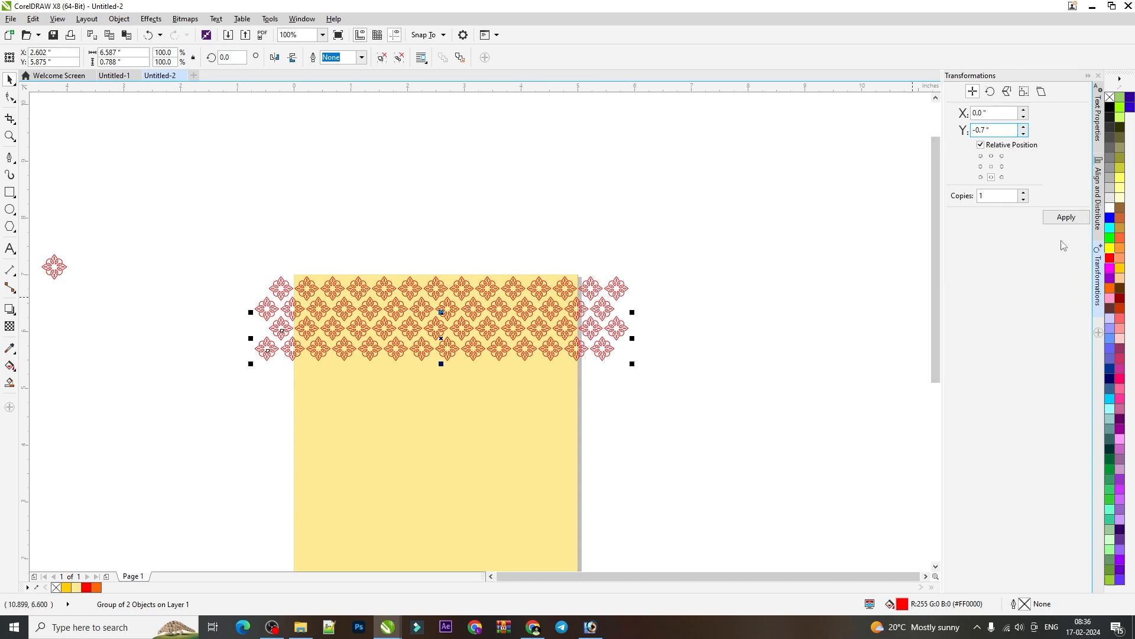
Repeat the -0.7 inch duplication of the grouped rows until the motifs reach the card's bottom edge
{"action": "left_click", "coordinate": [1065, 220]}
{"action": "left_click", "coordinate": [1064, 220]}
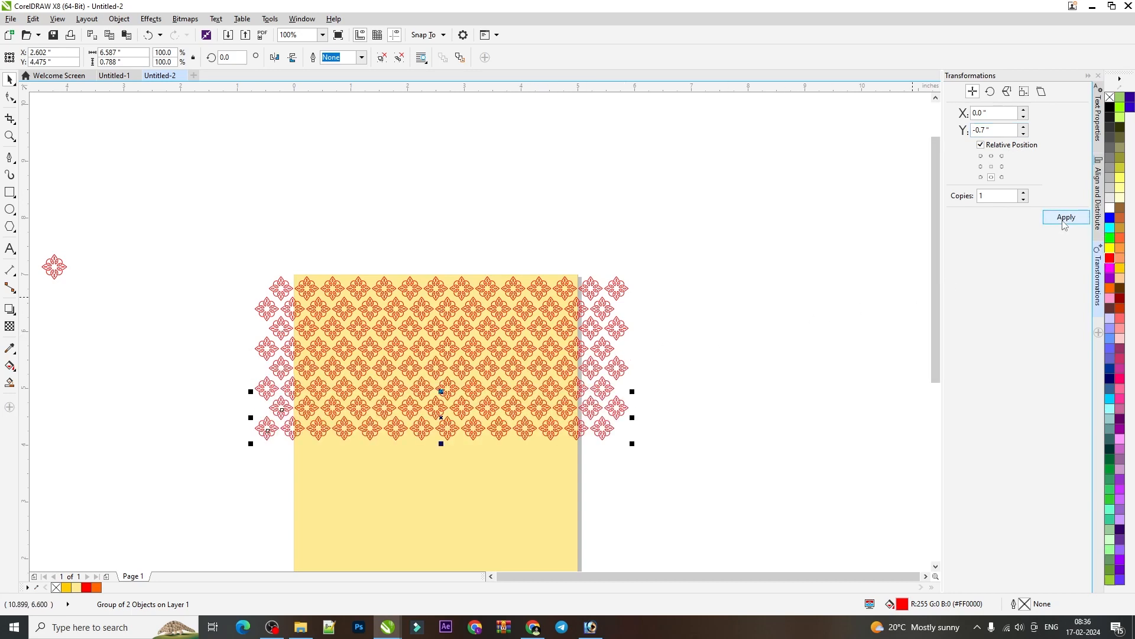
{"action": "left_click", "coordinate": [1064, 220]}
{"action": "left_click", "coordinate": [1065, 220]}
{"action": "left_click", "coordinate": [1064, 220]}
{"action": "left_click", "coordinate": [1061, 221]}
{"action": "left_click", "coordinate": [1061, 221]}
{"action": "left_click_drag", "start_coordinate": [937, 268], "coordinate": [933, 374]}
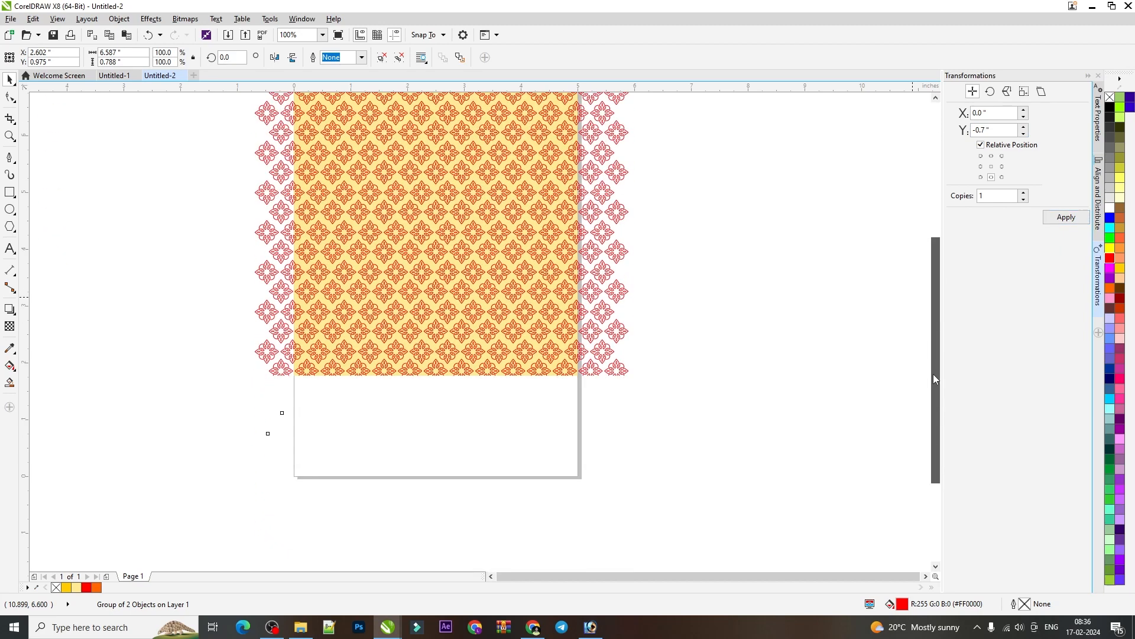
{"action": "left_click", "coordinate": [1076, 222]}
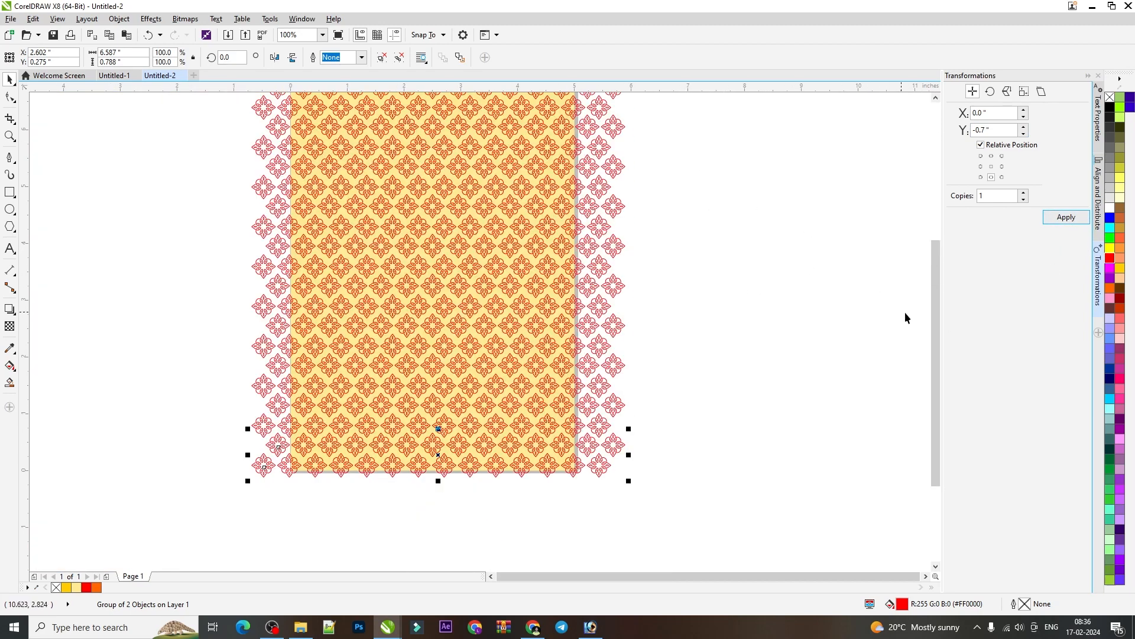
{"action": "left_click_drag", "start_coordinate": [936, 316], "coordinate": [932, 271]}
{"action": "scroll", "coordinate": [734, 263], "scroll_direction": "down", "scroll_amount": 1}
{"action": "left_click", "coordinate": [790, 272]}
{"action": "scroll", "coordinate": [789, 273], "scroll_direction": "up", "scroll_amount": 1}
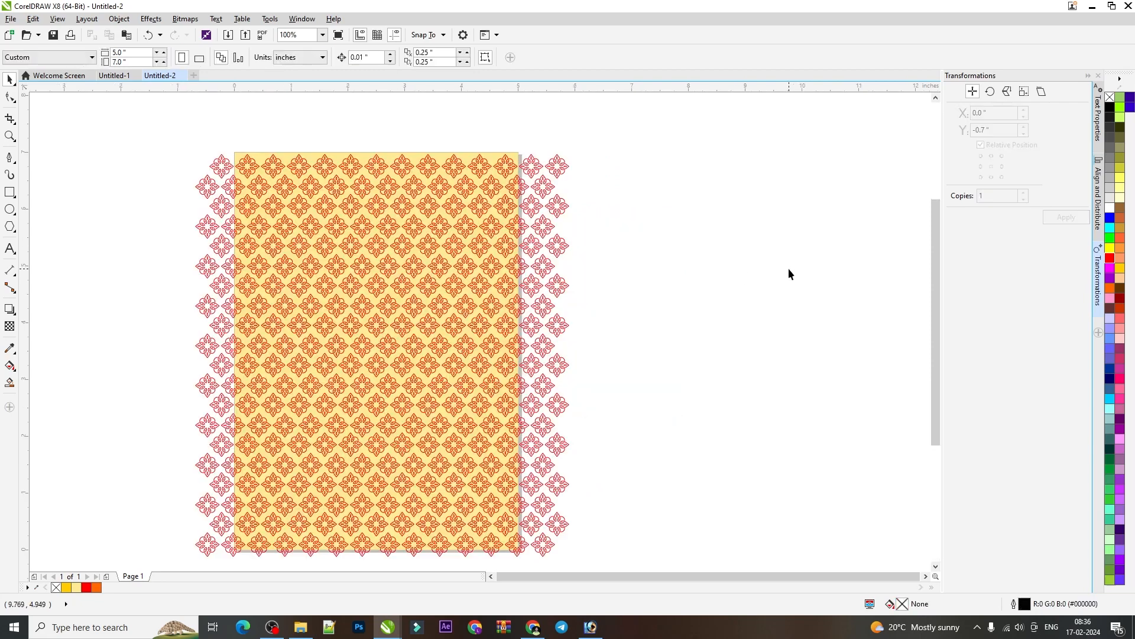
Select all ten row groups on the card and nudge them up by about 0.08 inch
{"action": "scroll", "coordinate": [626, 236], "scroll_direction": "down", "scroll_amount": 1}
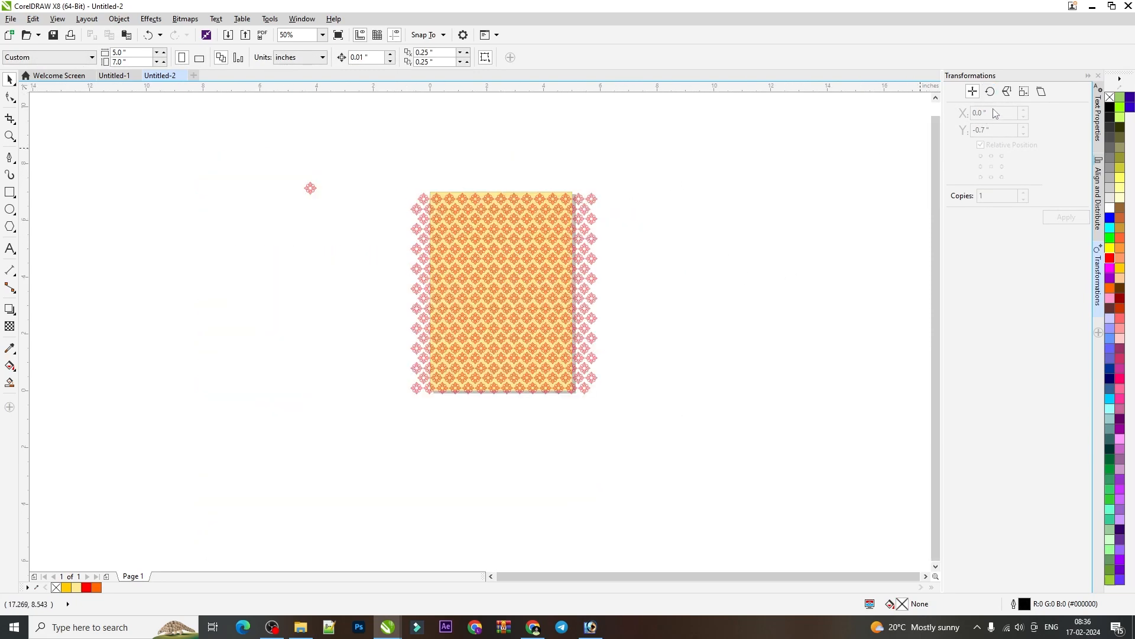
{"action": "left_click_drag", "start_coordinate": [418, 214], "coordinate": [641, 434]}
{"action": "scroll", "coordinate": [641, 434], "scroll_direction": "up", "scroll_amount": 2}
{"action": "scroll", "coordinate": [593, 246], "scroll_direction": "down", "scroll_amount": 2}
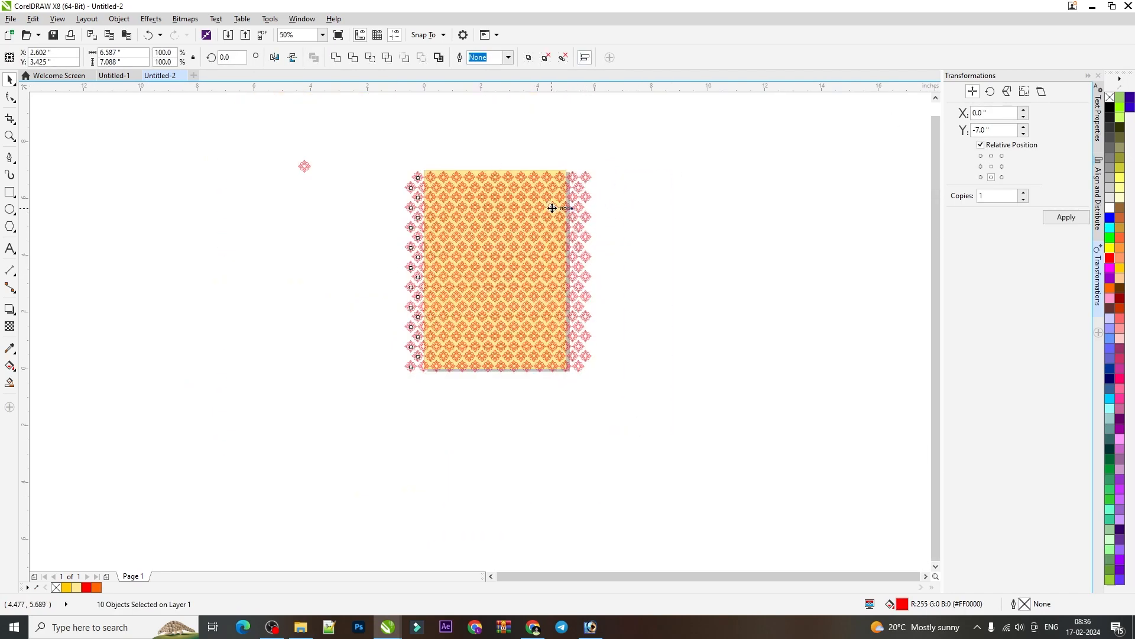
{"action": "key", "text": "Up"}
{"action": "key", "text": "Up"}
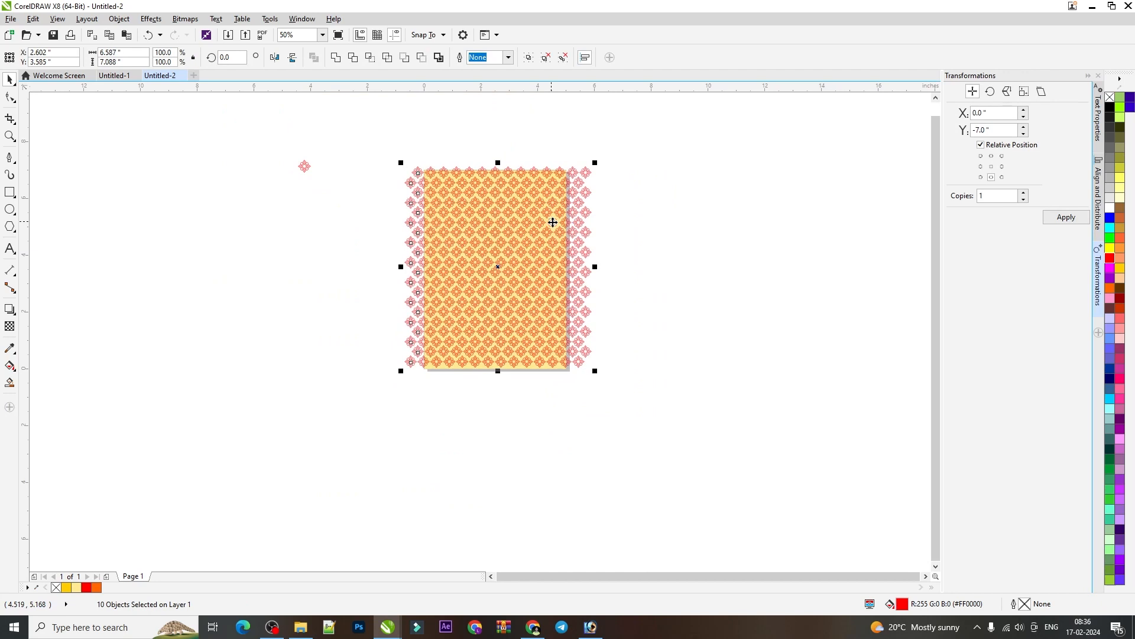
{"action": "key", "text": "Down"}
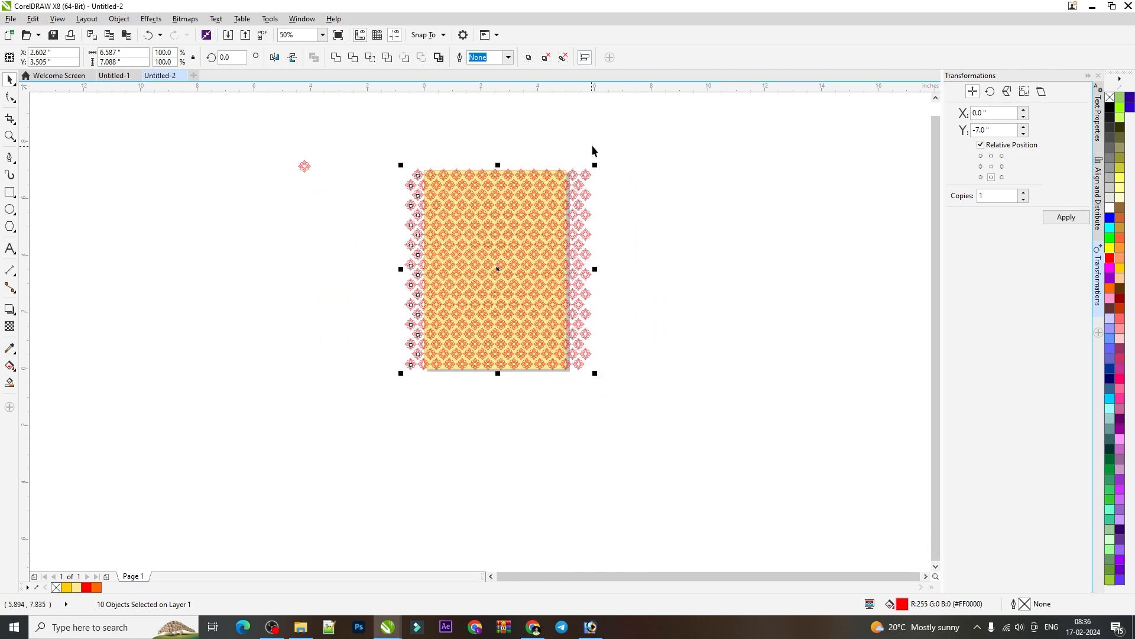
Scale the selected rows down about their centre to about 6.252 × 6.728 inches and nudge them up to Y 3.585 inches
{"action": "left_click_drag", "start_coordinate": [595, 167], "coordinate": [588, 171]}
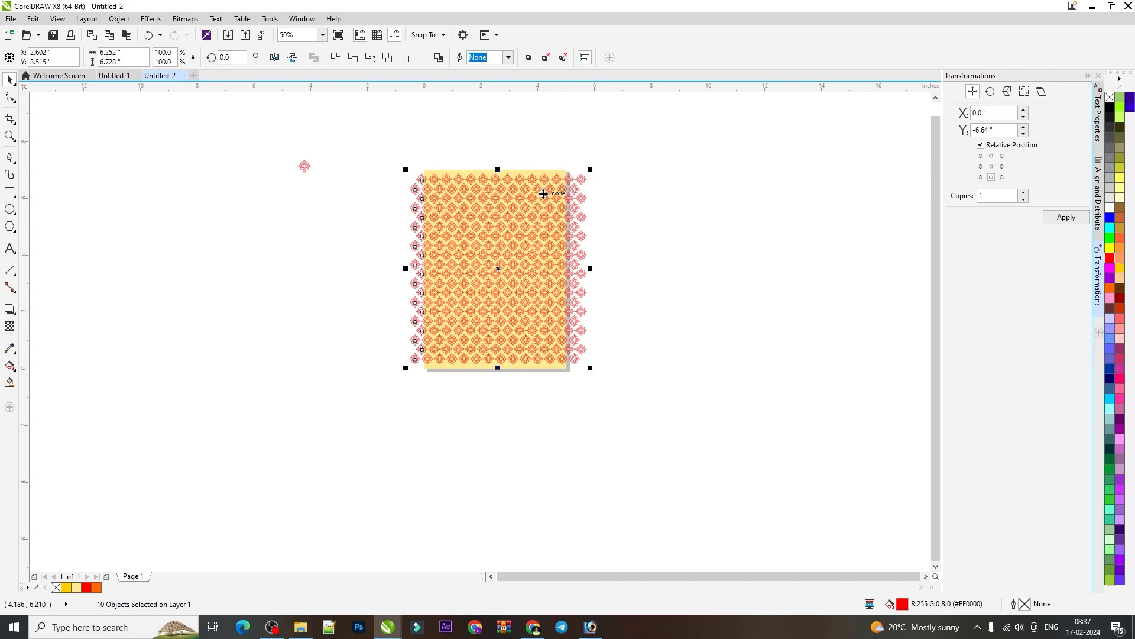
{"action": "key", "text": "Up"}
{"action": "scroll", "coordinate": [589, 369], "scroll_direction": "up", "scroll_amount": 3}
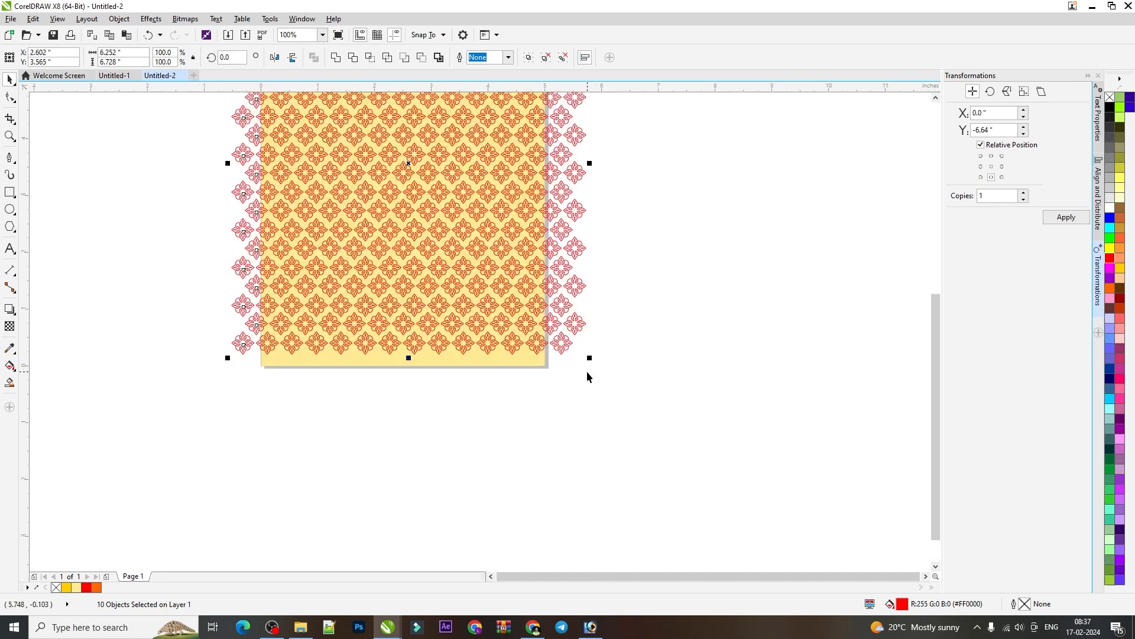
{"action": "scroll", "coordinate": [598, 317], "scroll_direction": "down", "scroll_amount": 3}
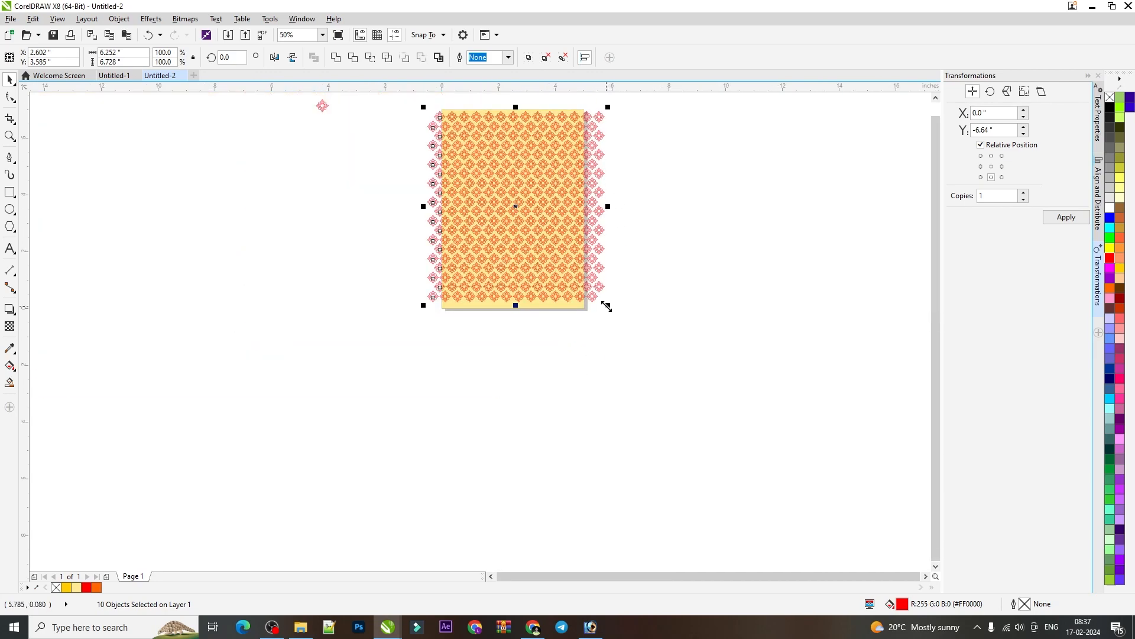
Enlarge the motif rows proportionally from their lower corner to about 6.413 × 6.901 inches to fit the card's height
{"action": "left_click_drag", "start_coordinate": [607, 306], "coordinate": [625, 309]}
{"action": "scroll", "coordinate": [612, 312], "scroll_direction": "up", "scroll_amount": 2}
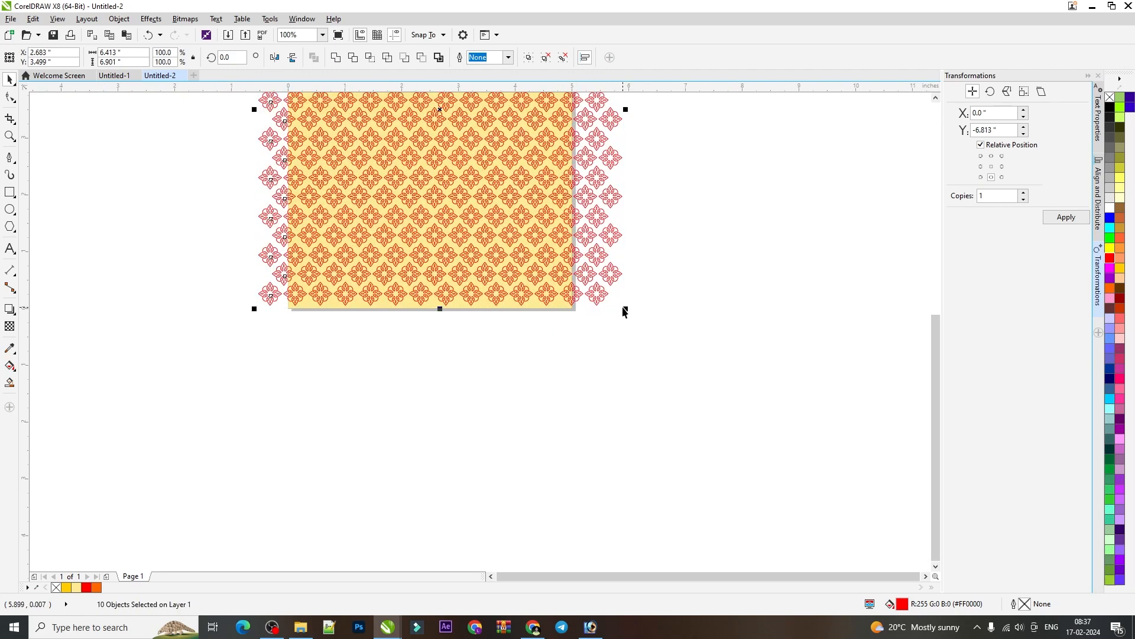
{"action": "scroll", "coordinate": [620, 285], "scroll_direction": "down", "scroll_amount": 2}
{"action": "left_click_drag", "start_coordinate": [683, 140], "coordinate": [684, 83]}
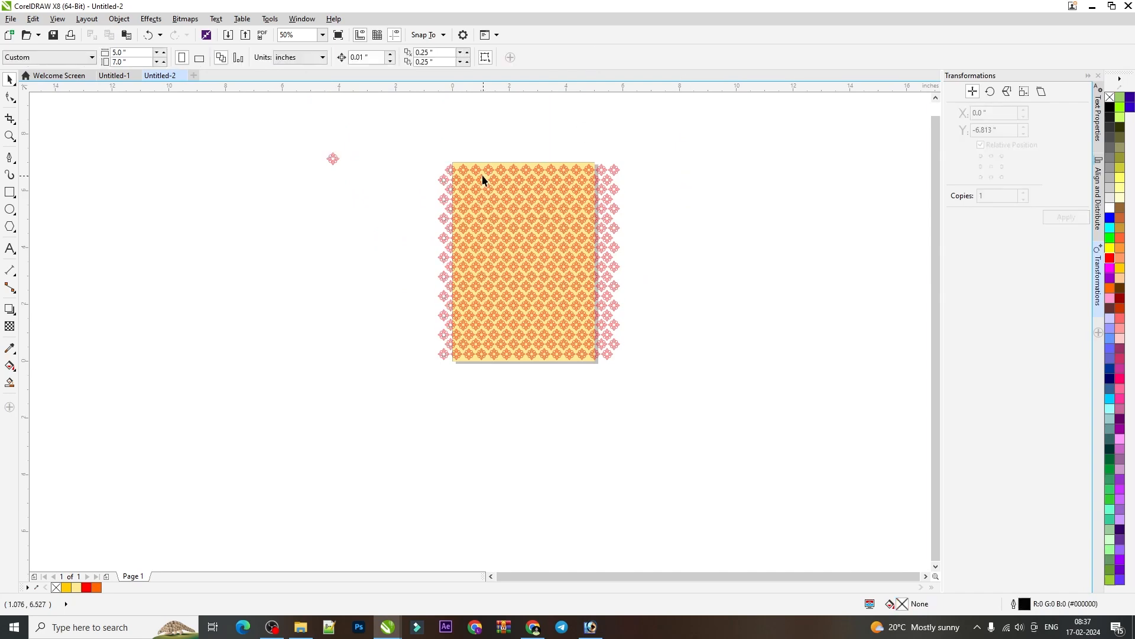
Shift all ten row groups left to X 2.603 inches and group them into one pattern
{"action": "left_click_drag", "start_coordinate": [393, 134], "coordinate": [624, 385]}
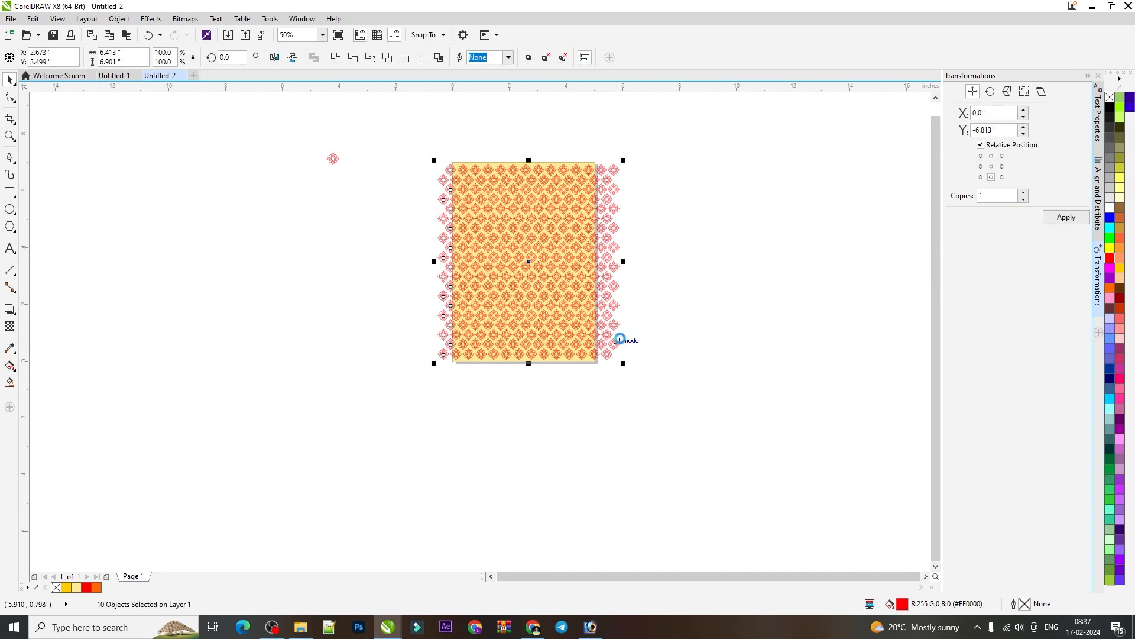
{"action": "scroll", "coordinate": [556, 218], "scroll_direction": "up", "scroll_amount": 1}
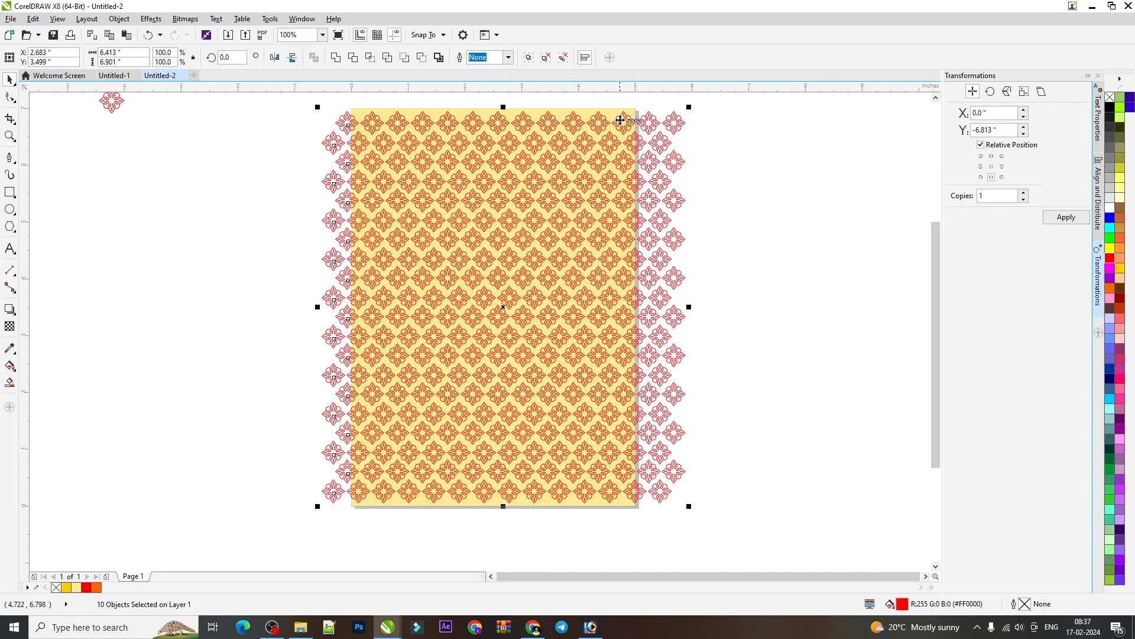
{"action": "key", "text": "Left"}
{"action": "key", "text": "Left"}
{"action": "key", "text": "Left"}
{"action": "key", "text": "Left"}
{"action": "key", "text": "Left"}
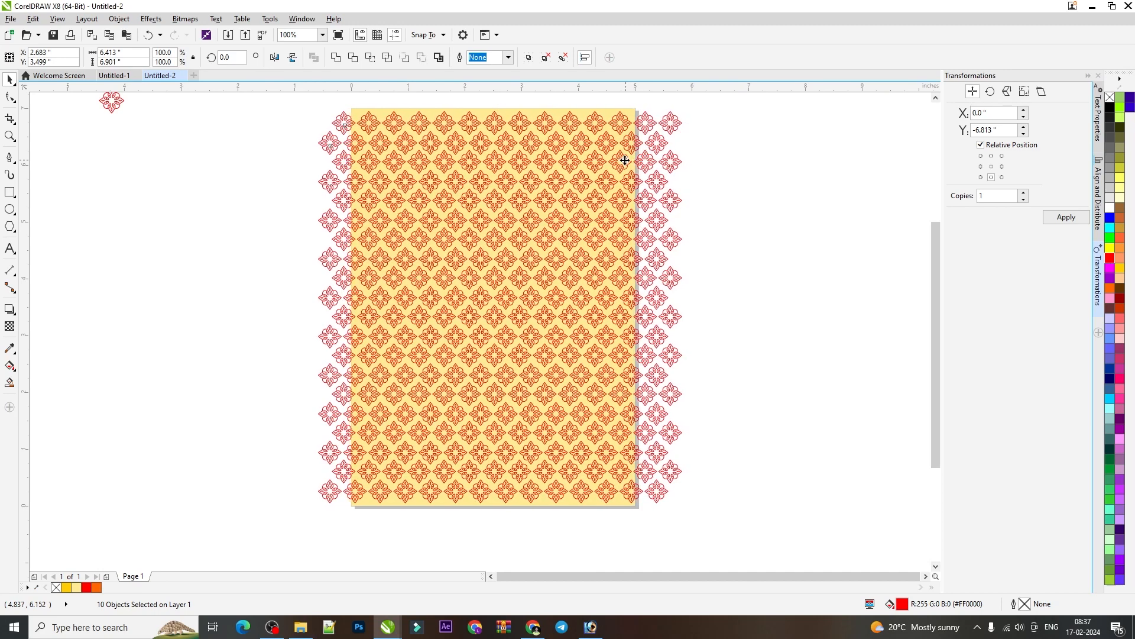
{"action": "key", "text": "Right"}
{"action": "key", "text": "Right"}
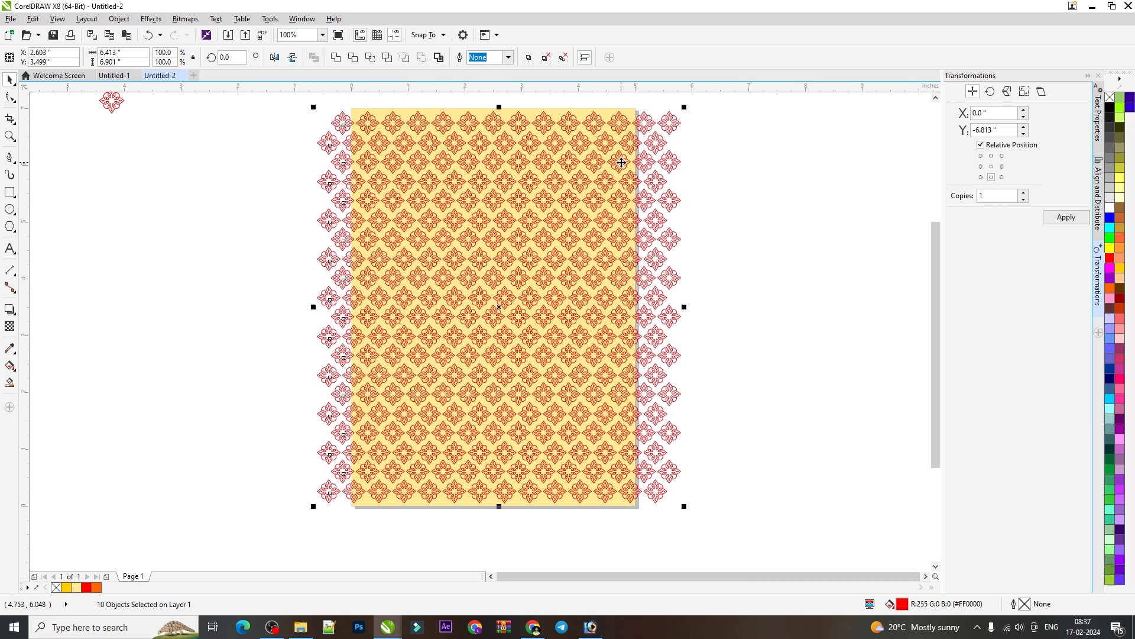
{"action": "key", "text": "Left"}
{"action": "key", "text": "ctrl+g"}
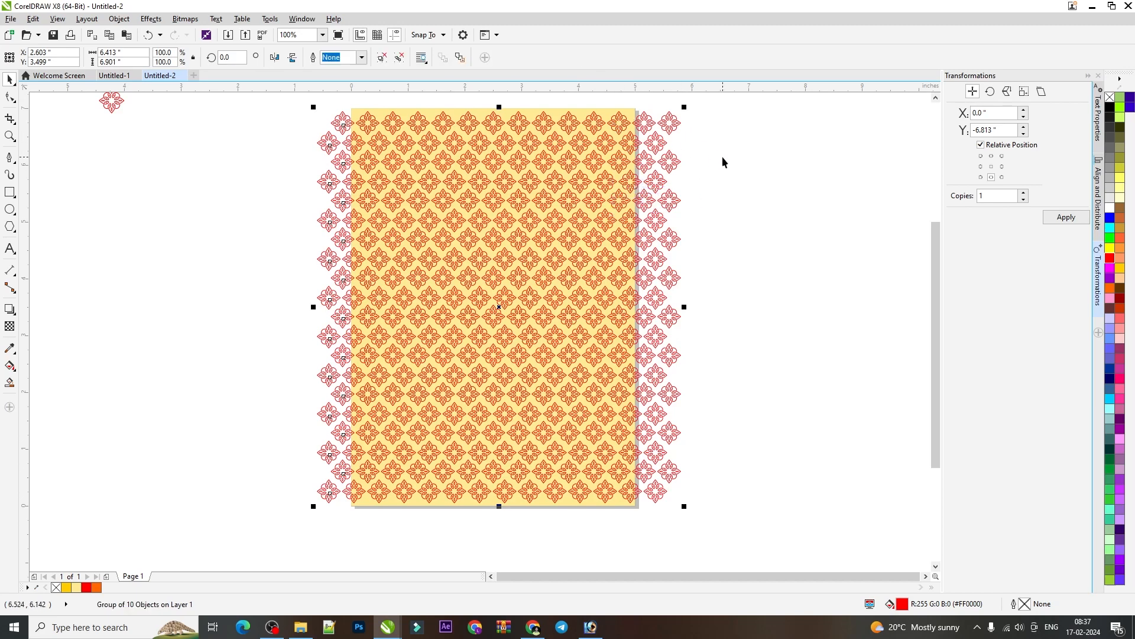
Unlock the pale yellow background rectangle
{"action": "left_click", "coordinate": [620, 112]}
{"action": "left_click", "coordinate": [715, 120]}
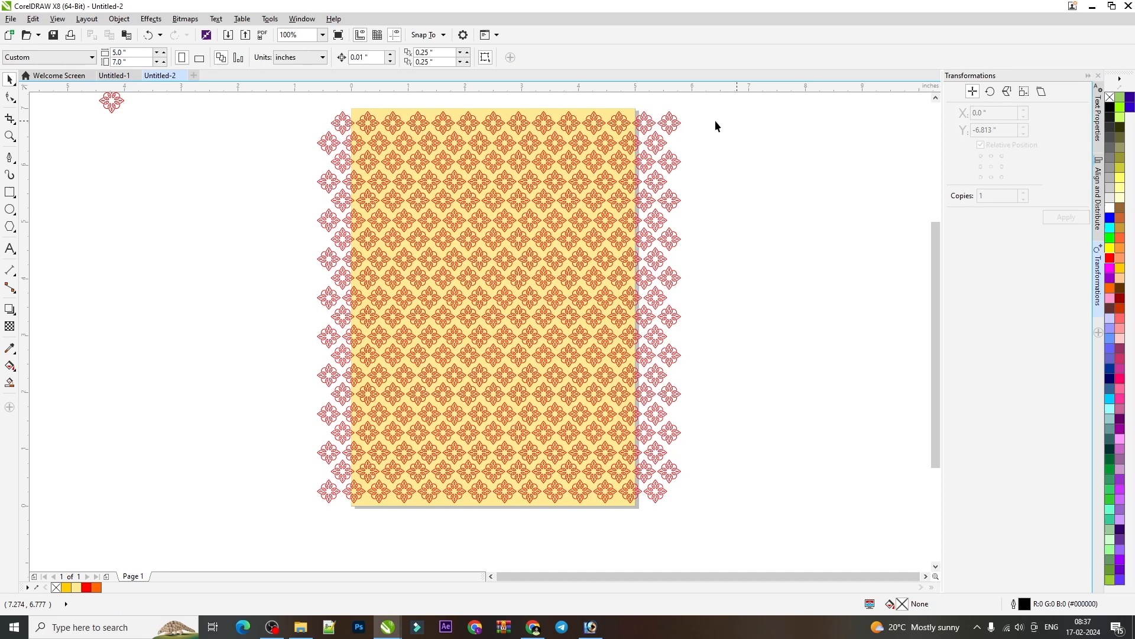
{"action": "right_click", "coordinate": [604, 109]}
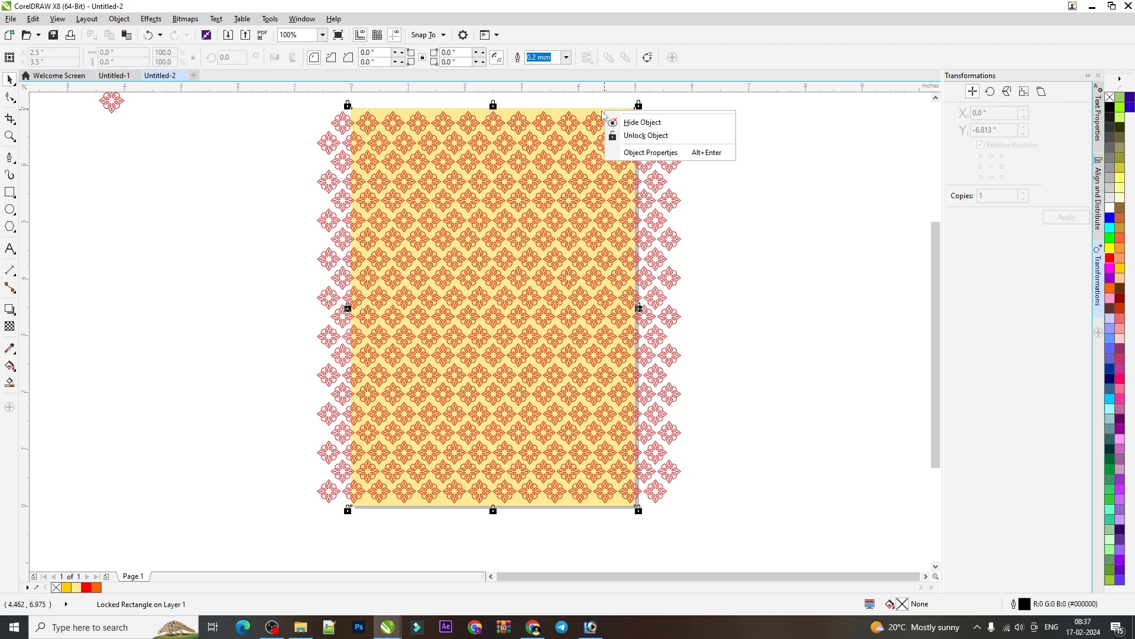
{"action": "left_click", "coordinate": [646, 136]}
{"action": "left_click", "coordinate": [732, 178]}
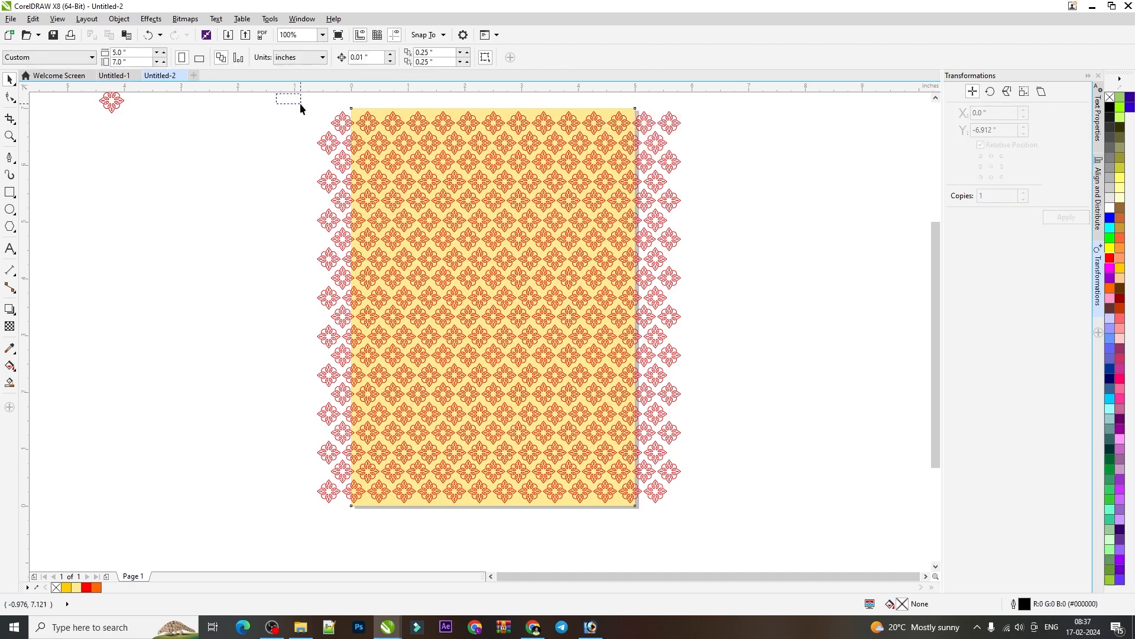
Centre the motif pattern horizontally with the yellow rectangle and open the alignment options
{"action": "left_click_drag", "start_coordinate": [300, 103], "coordinate": [729, 540]}
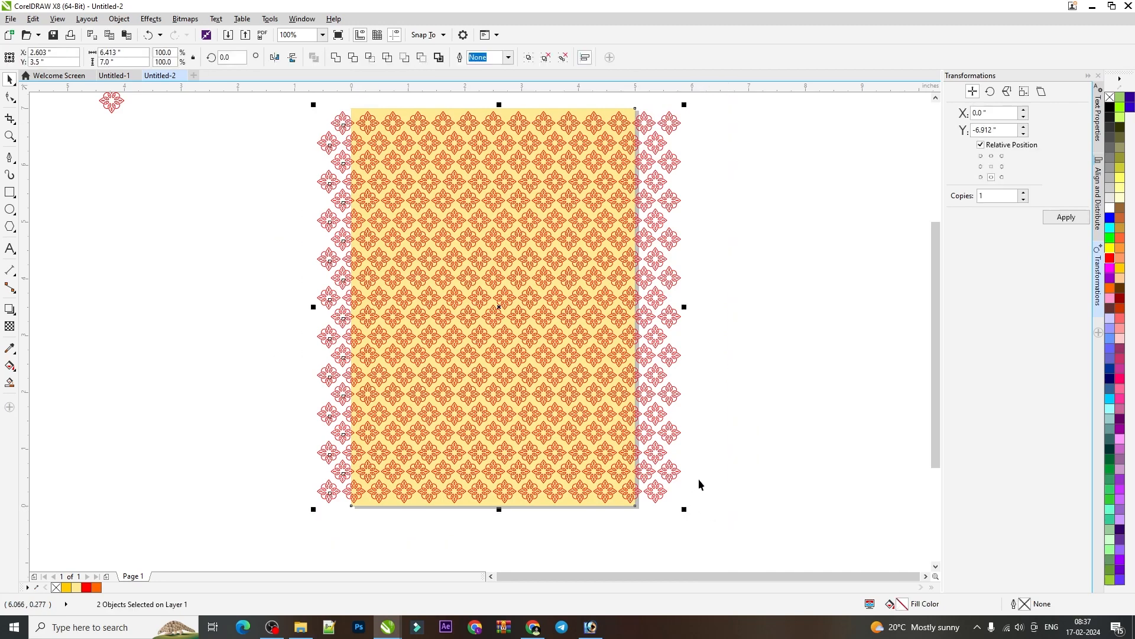
{"action": "key", "text": "c"}
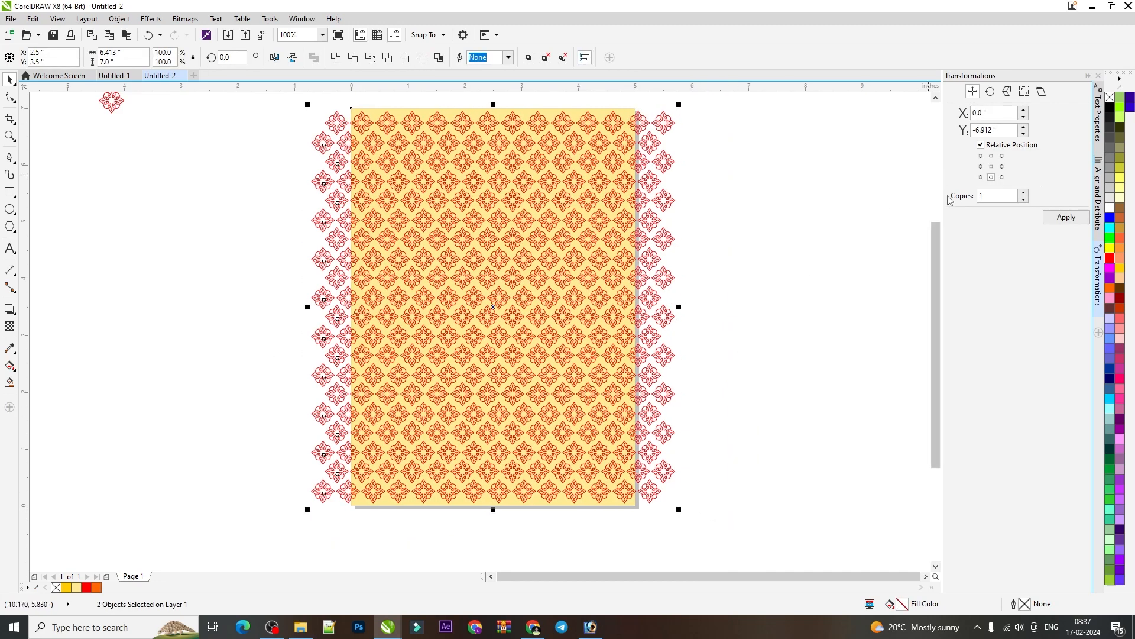
{"action": "left_click", "coordinate": [1098, 190]}
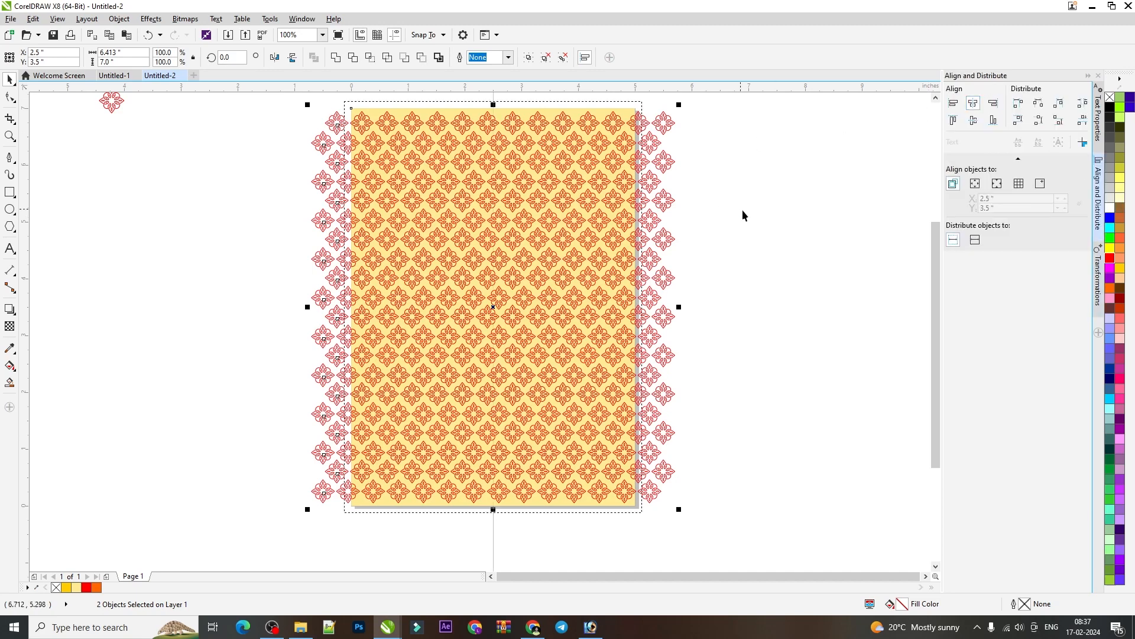
Nudge the motif pattern left by about 0.18 inch, to X 2.32 inches
{"action": "left_click", "coordinate": [616, 125]}
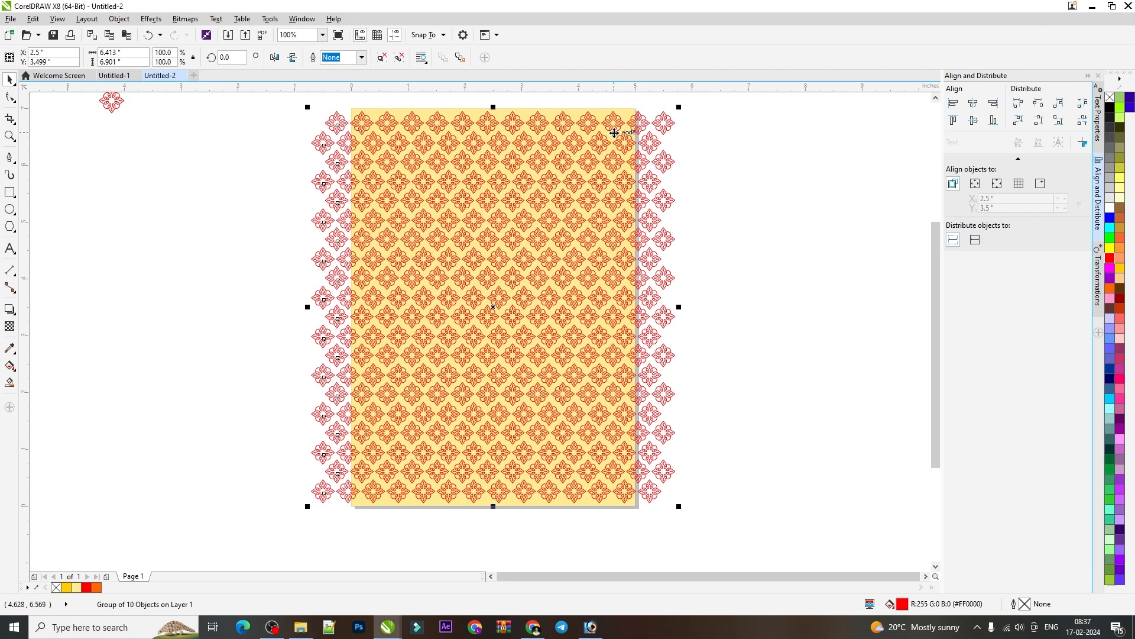
{"action": "key", "text": "Left"}
{"action": "key", "text": "Left"}
{"action": "key", "text": "Left"}
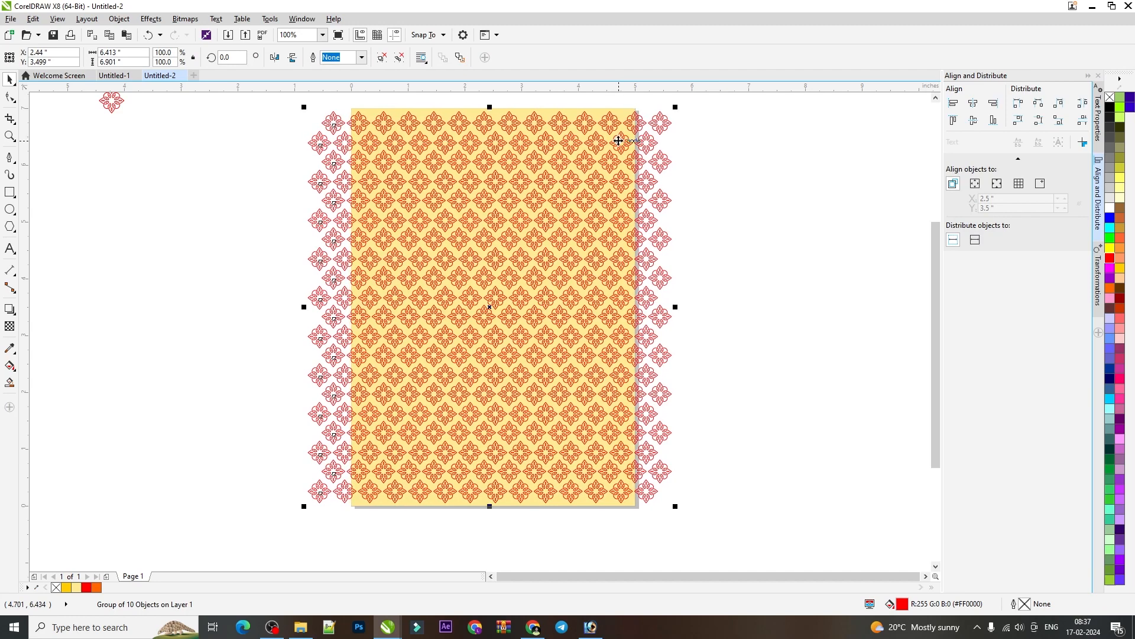
{"action": "key", "text": "Left"}
{"action": "key", "text": "Left"}
{"action": "key", "text": "Left"}
{"action": "key", "text": "Left"}
{"action": "key", "text": "Left"}
{"action": "key", "text": "Left"}
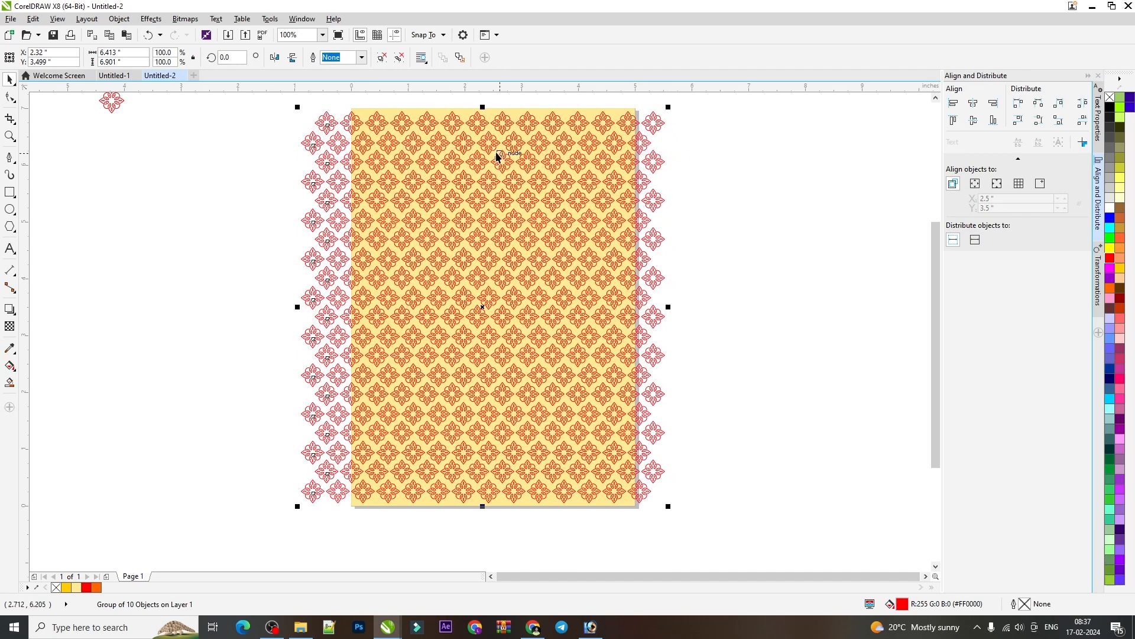
{"action": "key", "text": "Right"}
{"action": "key", "text": "Left"}
Stretch the motif pattern horizontally to about 6.556 inches wide and nudge it left to X 2.372 inches
{"action": "left_click_drag", "start_coordinate": [670, 308], "coordinate": [677, 308]}
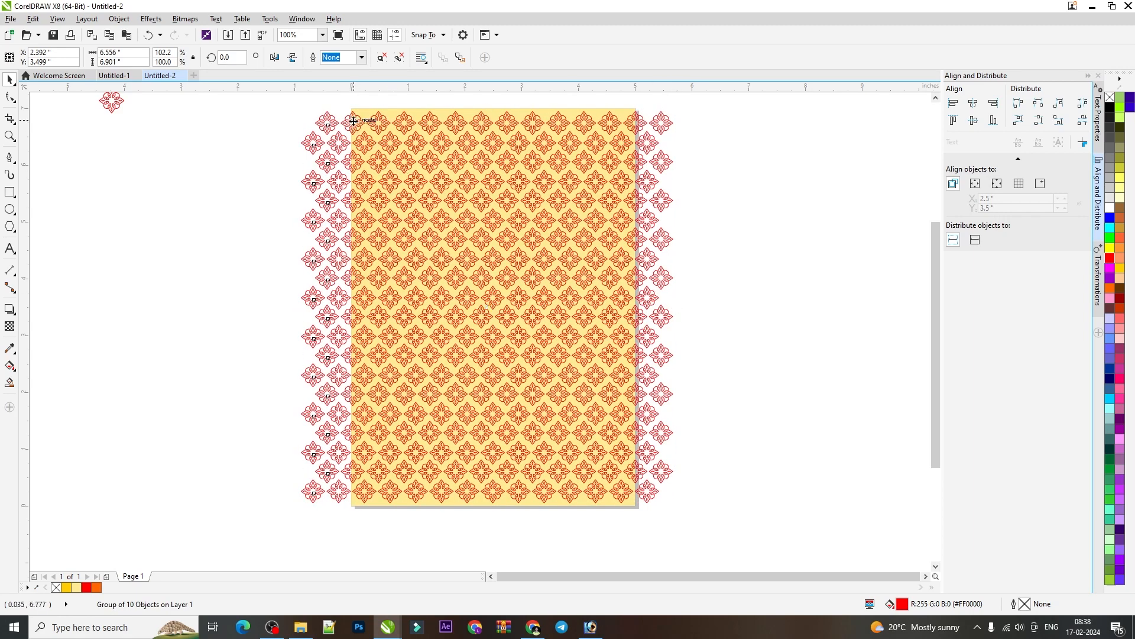
{"action": "key", "text": "Left"}
{"action": "key", "text": "Left"}
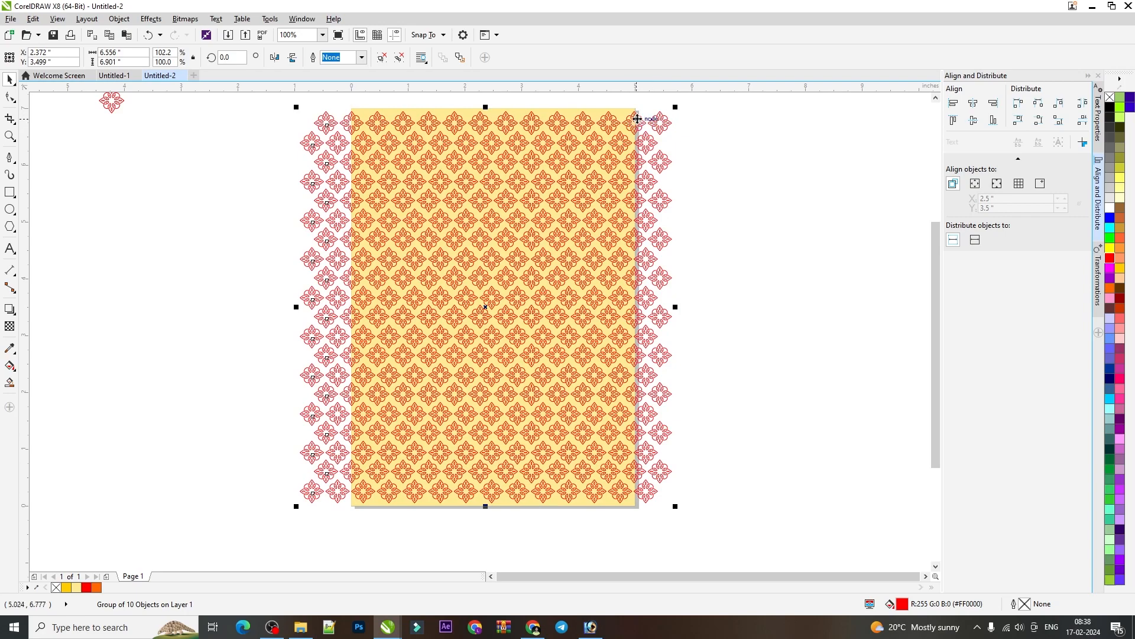
Widen the motif pattern about its centre to about 6.576 inches and inspect the motifs along the card's side edges
{"action": "scroll", "coordinate": [683, 143], "scroll_direction": "up", "scroll_amount": 3}
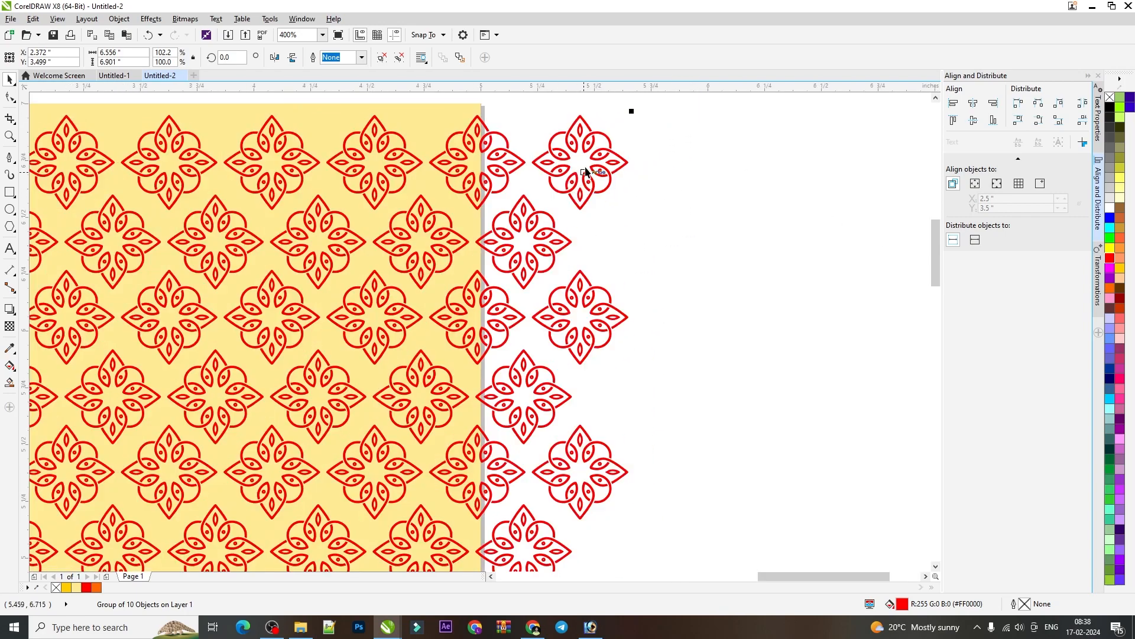
{"action": "scroll", "coordinate": [585, 172], "scroll_direction": "down", "scroll_amount": 1}
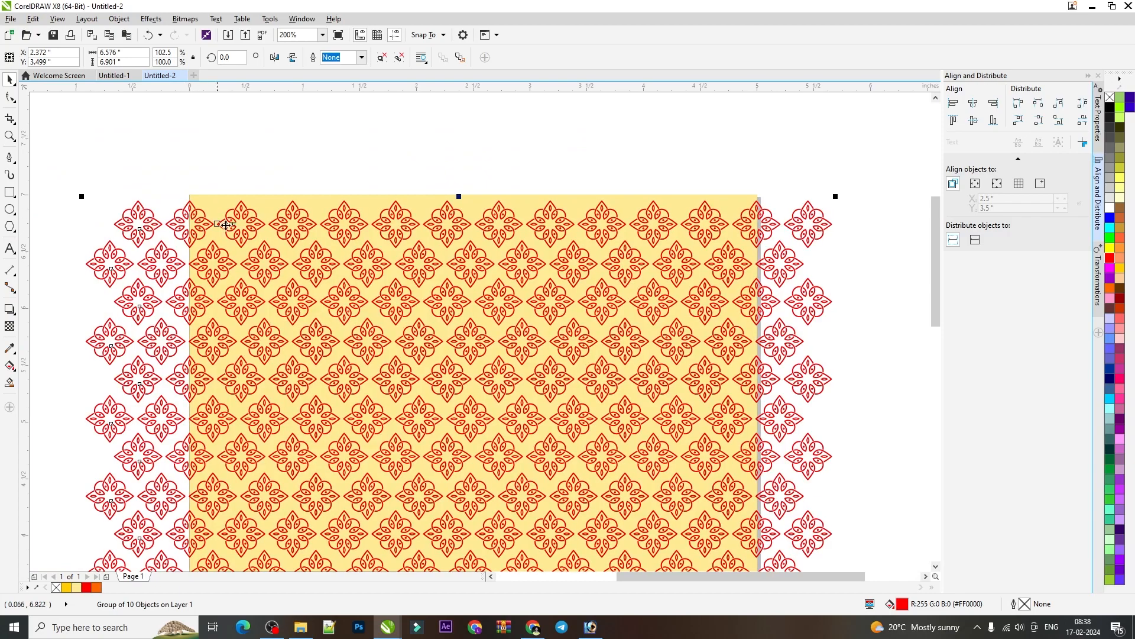
{"action": "scroll", "coordinate": [825, 339], "scroll_direction": "down", "scroll_amount": 1}
{"action": "scroll", "coordinate": [815, 268], "scroll_direction": "up", "scroll_amount": 3}
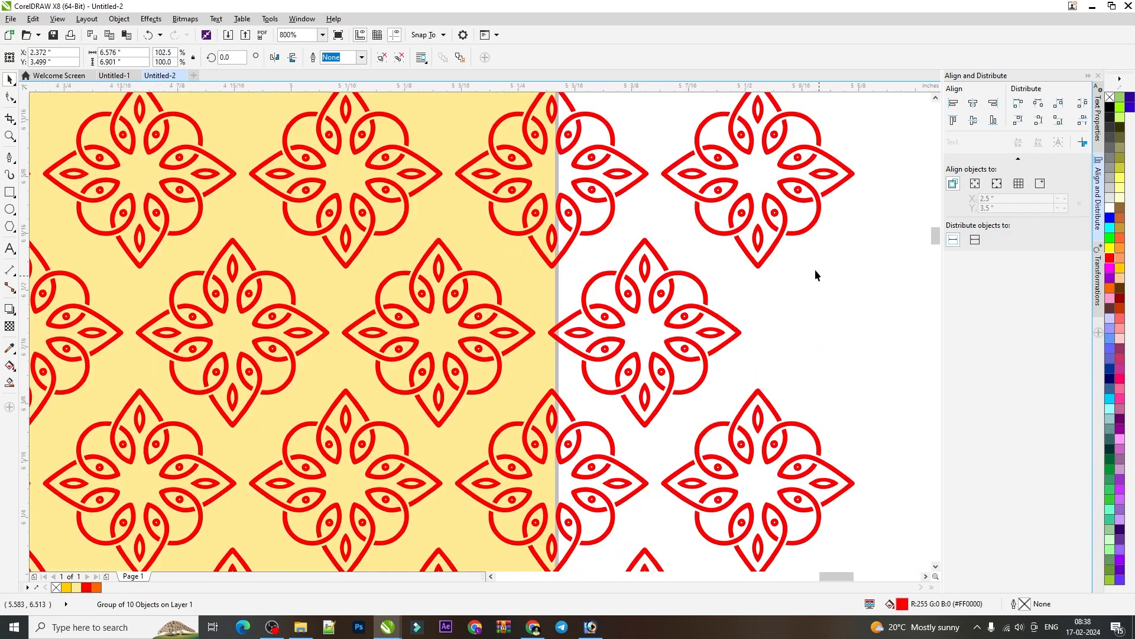
{"action": "scroll", "coordinate": [815, 275], "scroll_direction": "down", "scroll_amount": 1}
{"action": "scroll", "coordinate": [803, 498], "scroll_direction": "down", "scroll_amount": 1}
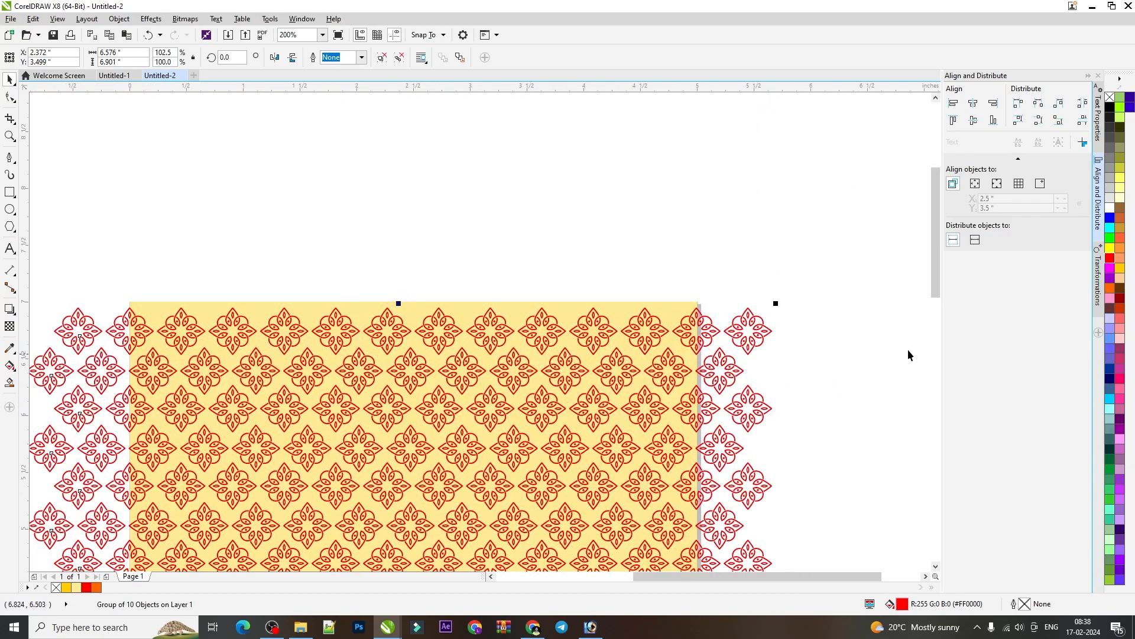
Fine-tune the motif pattern's horizontal stretch to about 6.584 inches wide so the motifs line up with the card's side edge
{"action": "left_click_drag", "start_coordinate": [936, 275], "coordinate": [936, 348]}
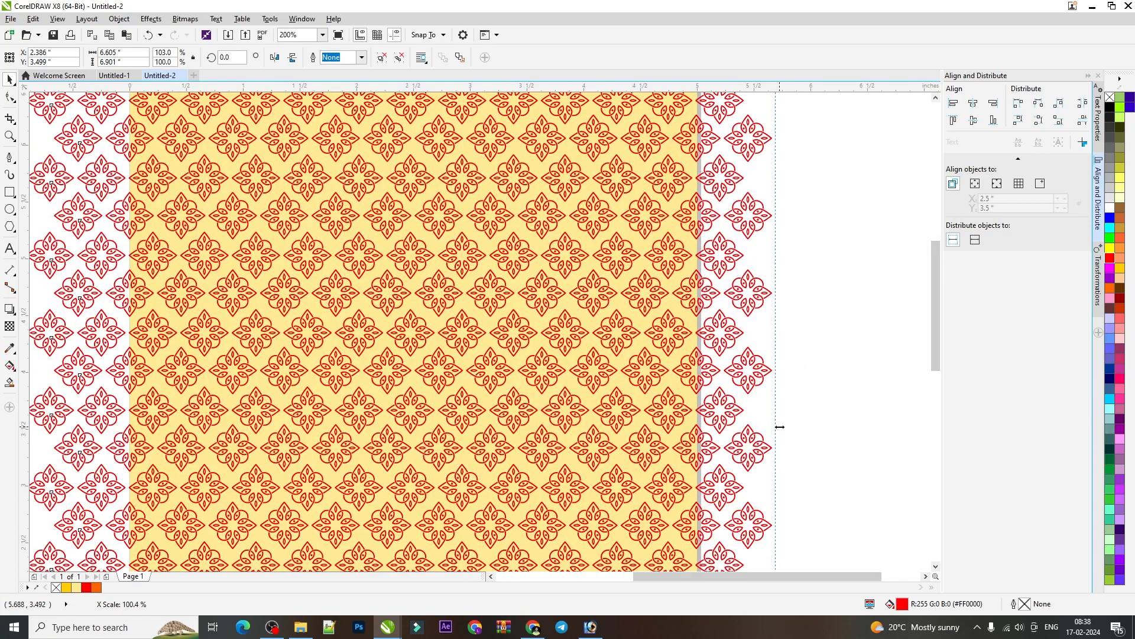
{"action": "left_click_drag", "start_coordinate": [776, 427], "coordinate": [780, 429]}
{"action": "scroll", "coordinate": [769, 435], "scroll_direction": "up", "scroll_amount": 2}
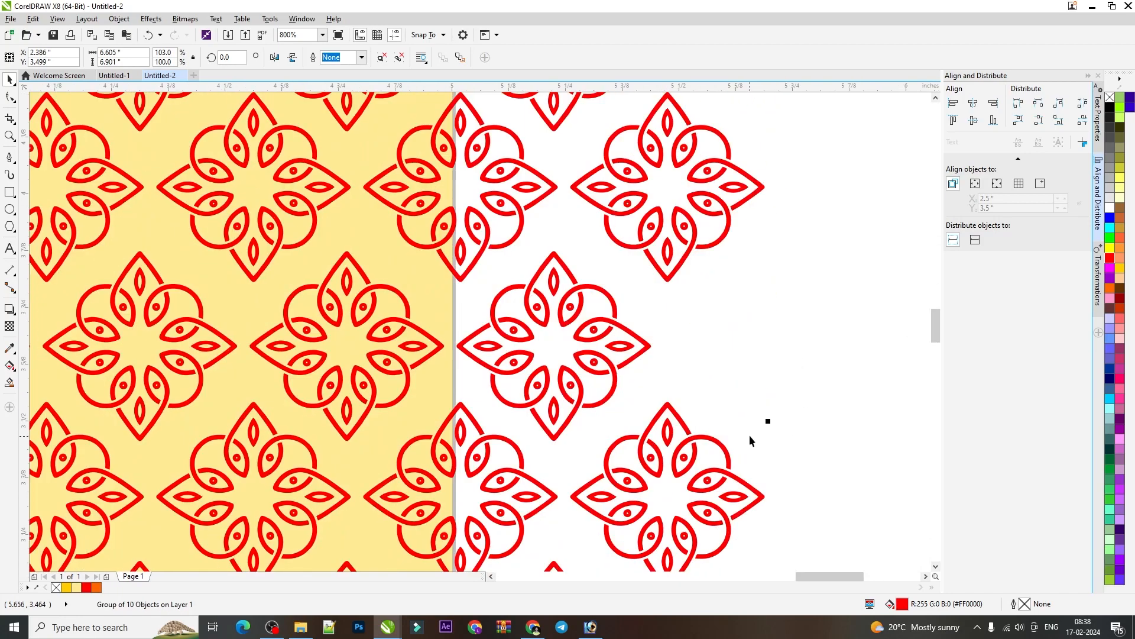
{"action": "left_click_drag", "start_coordinate": [770, 421], "coordinate": [758, 421]}
{"action": "scroll", "coordinate": [743, 423], "scroll_direction": "up", "scroll_amount": 1}
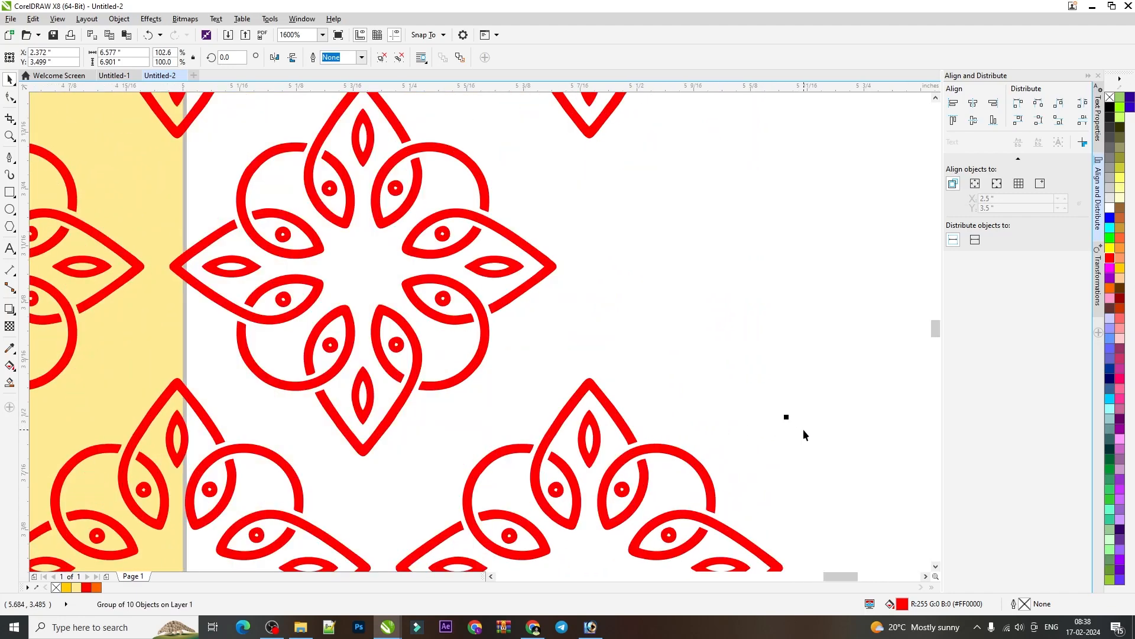
{"action": "left_click_drag", "start_coordinate": [785, 417], "coordinate": [791, 417]}
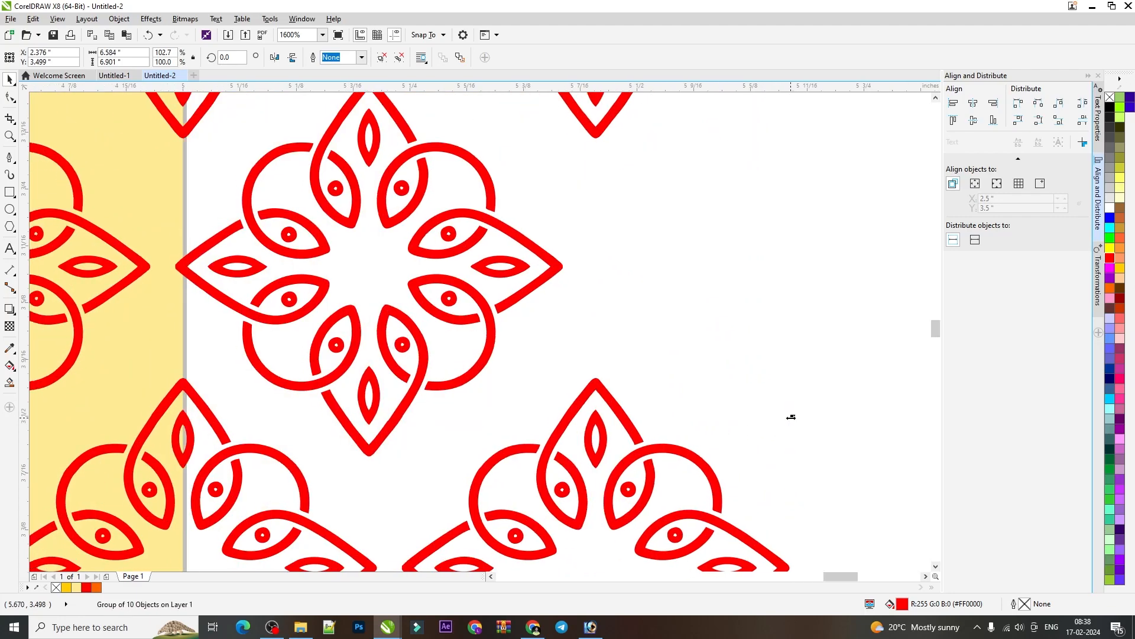
{"action": "scroll", "coordinate": [789, 413], "scroll_direction": "down", "scroll_amount": 5}
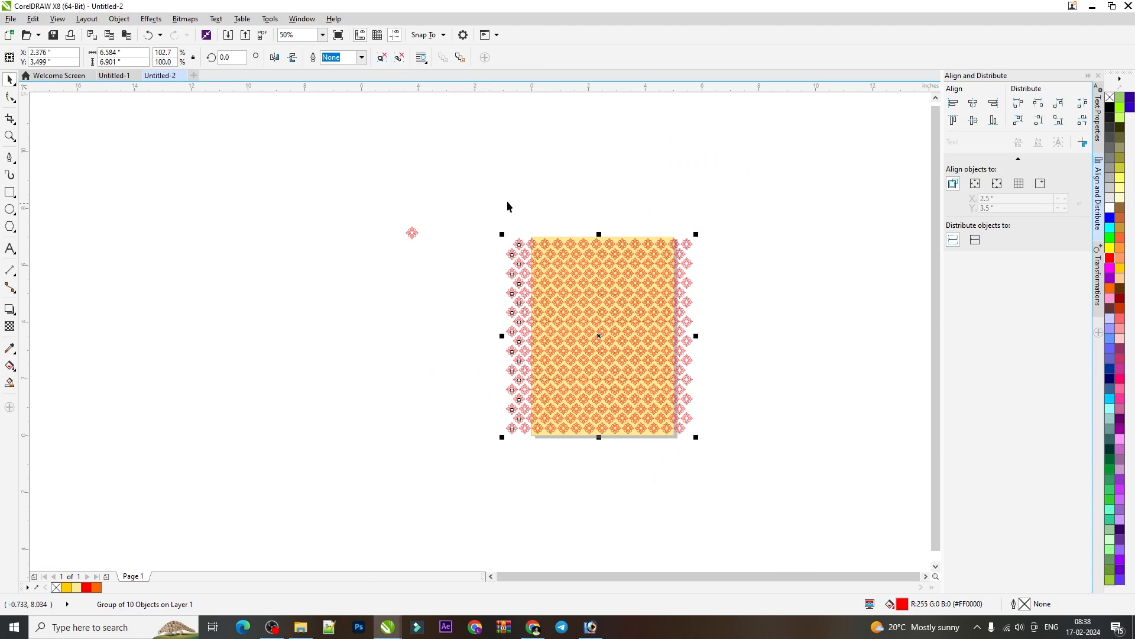
{"action": "left_click_drag", "start_coordinate": [456, 197], "coordinate": [665, 357]}
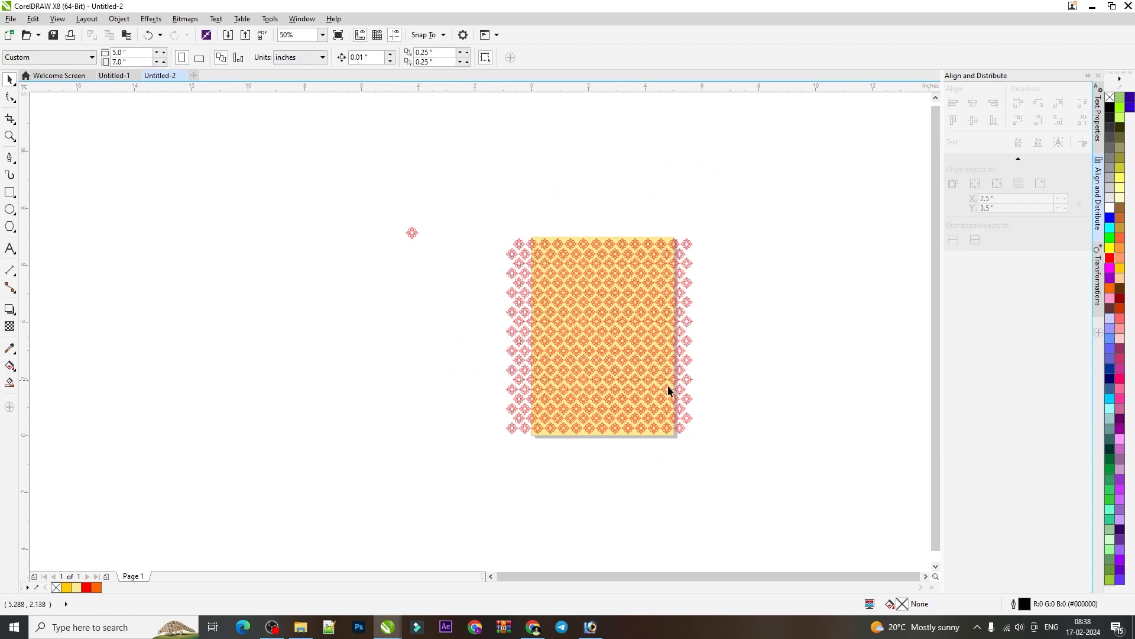
{"action": "mouse_move", "coordinate": [536, 259]}
{"action": "left_mouse_down"}
{"action": "mouse_move", "coordinate": [453, 278]}
{"action": "mouse_move", "coordinate": [534, 270]}
{"action": "left_mouse_up"}
{"action": "scroll", "coordinate": [644, 231], "scroll_direction": "up", "scroll_amount": 1}
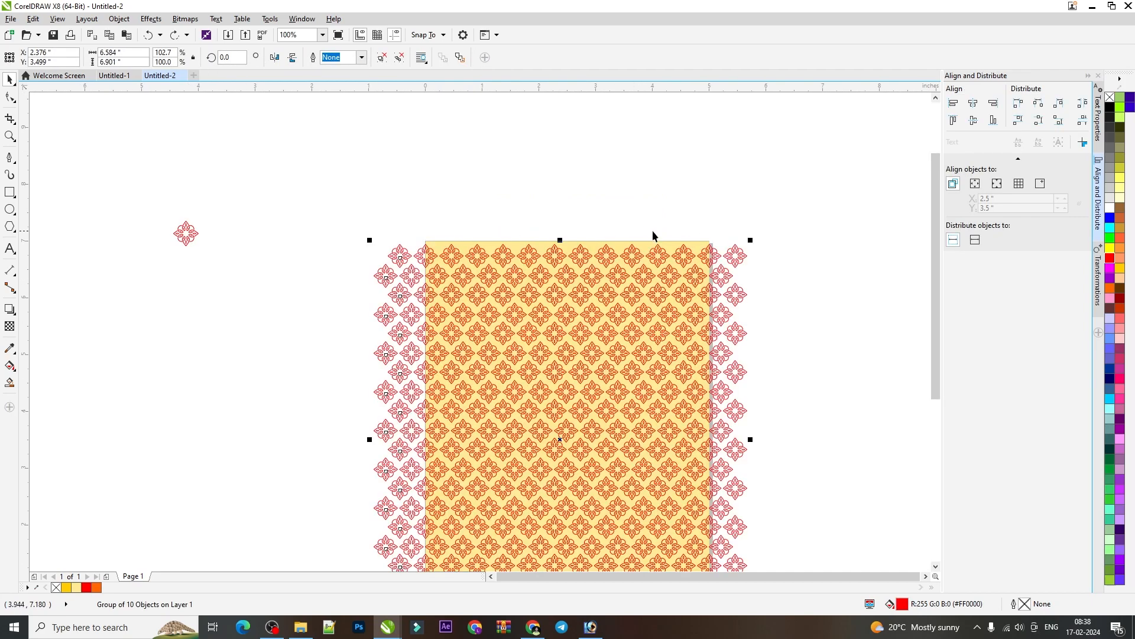
{"action": "key", "text": "Escape"}
Lock the yellow background rectangle
{"action": "left_click", "coordinate": [673, 252]}
{"action": "right_click", "coordinate": [676, 242]}
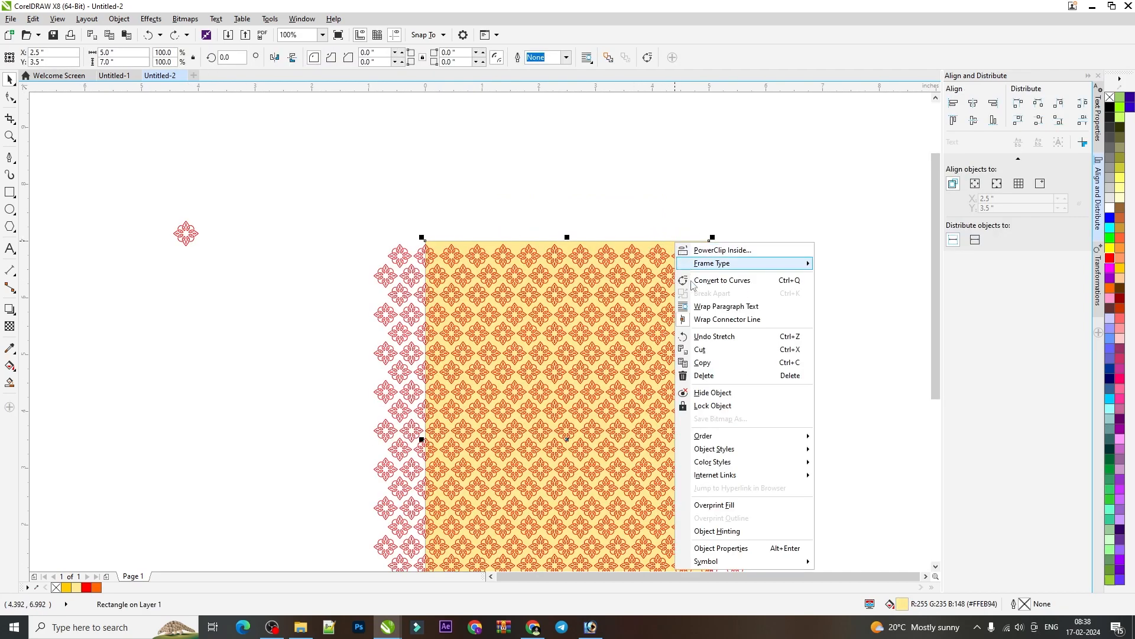
{"action": "left_click", "coordinate": [713, 406]}
{"action": "left_click", "coordinate": [794, 266]}
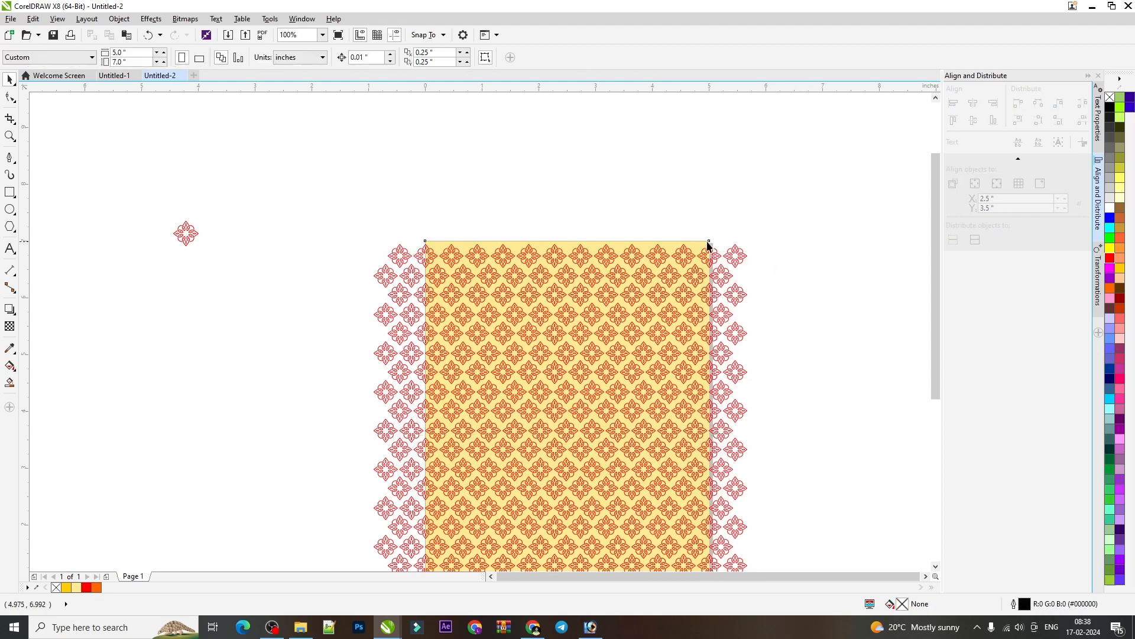
Apply a uniform transparency of 62 to the grouped motif pattern over the card
{"action": "scroll", "coordinate": [933, 271], "scroll_direction": "right", "scroll_amount": 4}
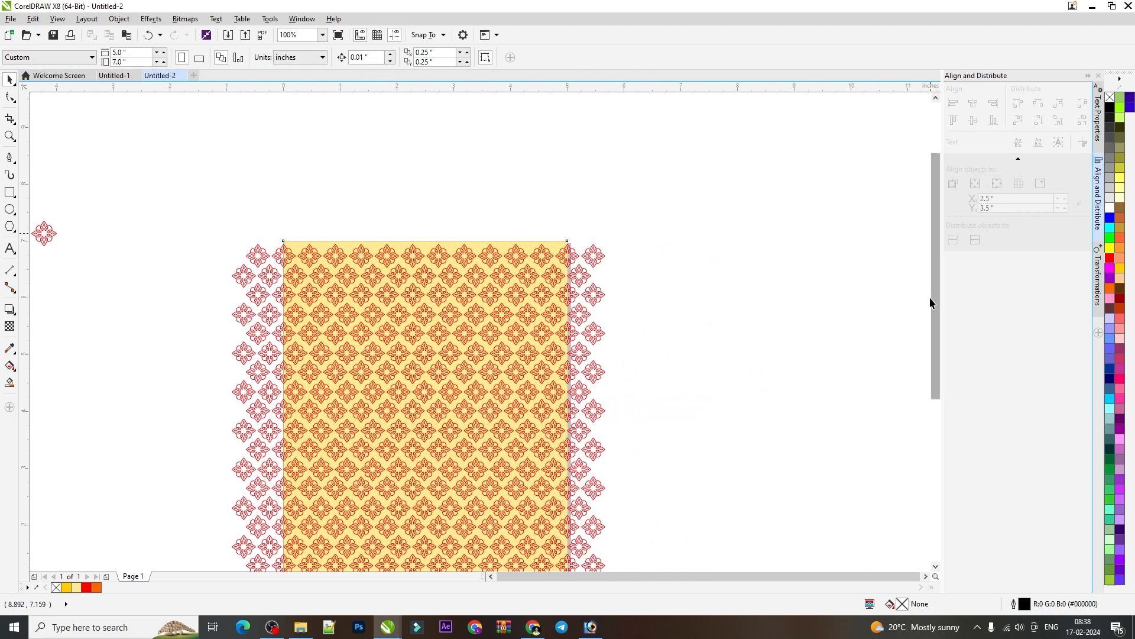
{"action": "scroll", "coordinate": [883, 309], "scroll_direction": "down", "scroll_amount": 2}
{"action": "scroll", "coordinate": [919, 336], "scroll_direction": "up", "scroll_amount": 1}
{"action": "scroll", "coordinate": [768, 378], "scroll_direction": "up", "scroll_amount": 1}
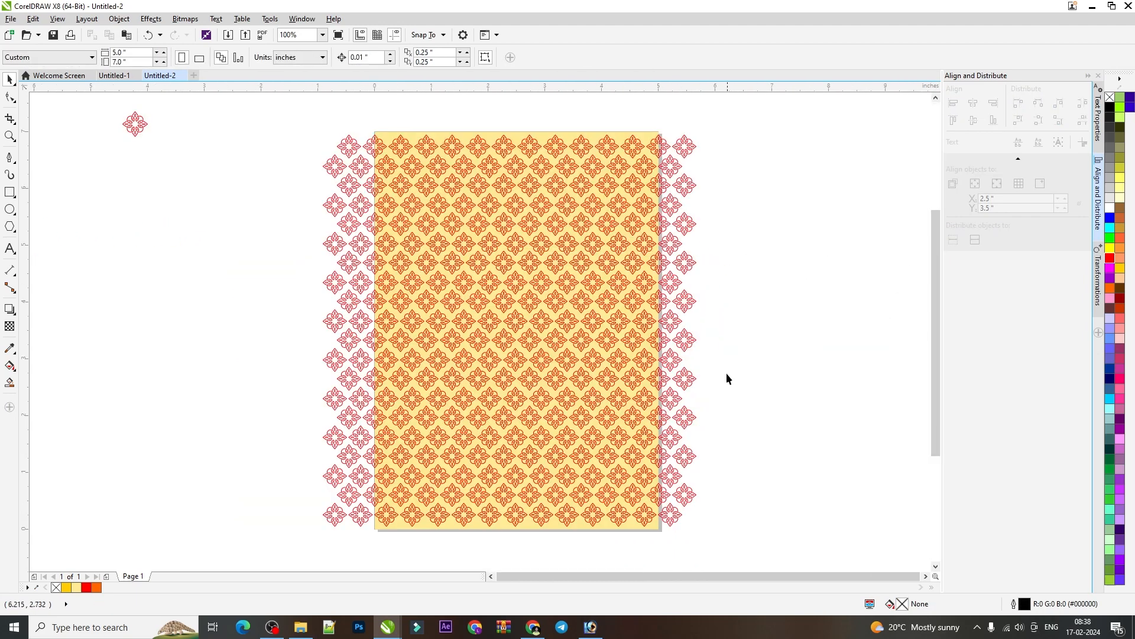
{"action": "left_click", "coordinate": [640, 300]}
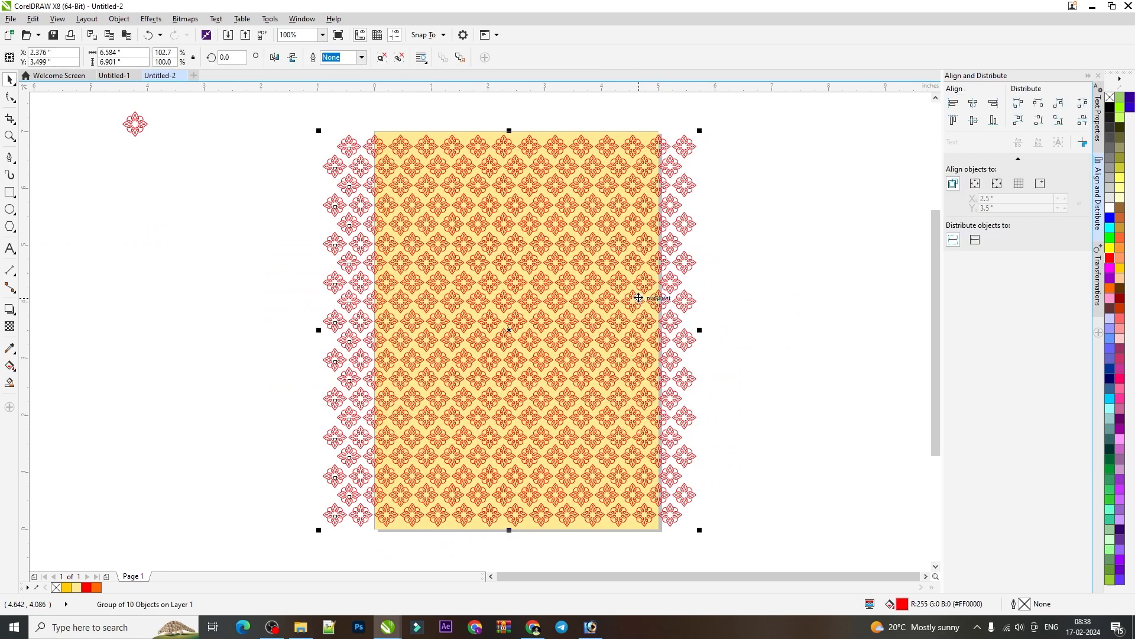
{"action": "left_click", "coordinate": [10, 327]}
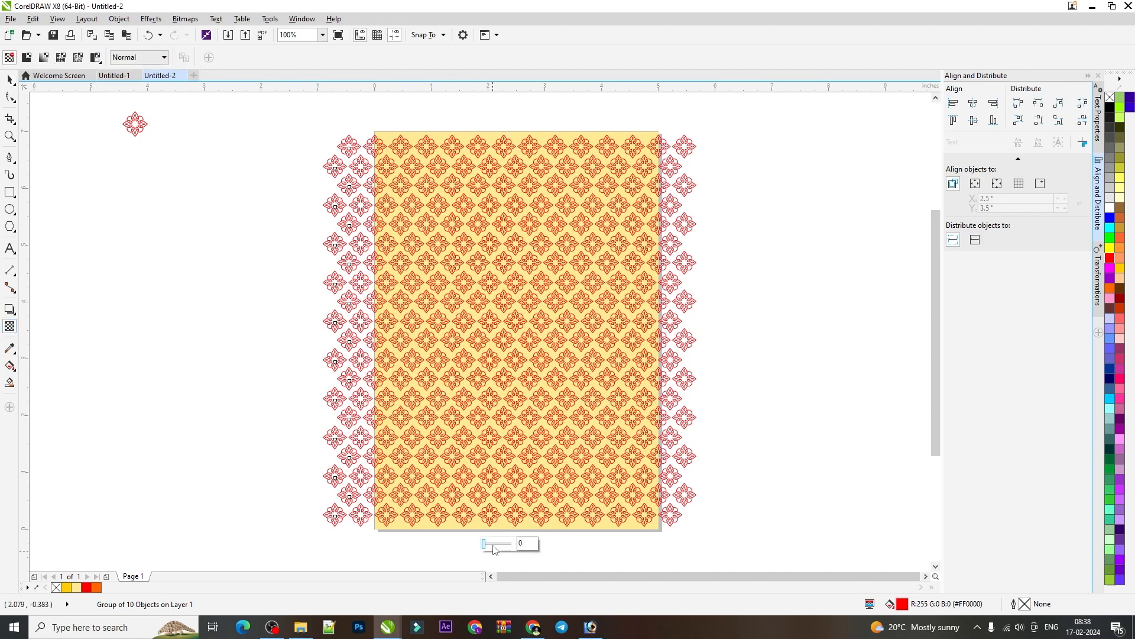
{"action": "left_click_drag", "start_coordinate": [495, 549], "coordinate": [504, 549]}
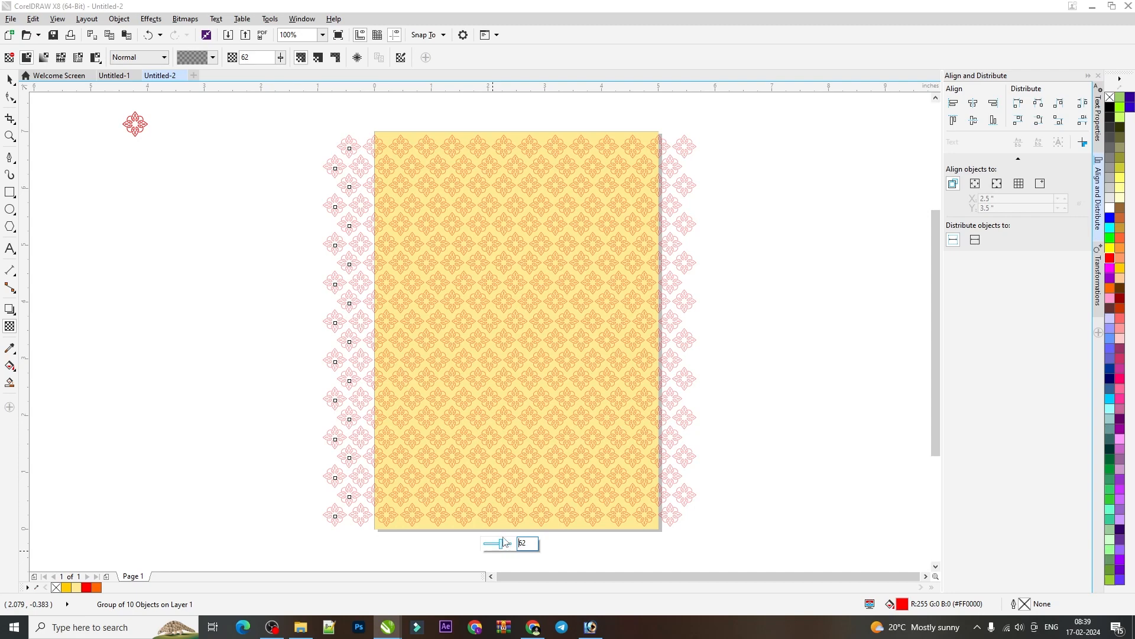
{"action": "left_click", "coordinate": [10, 79]}
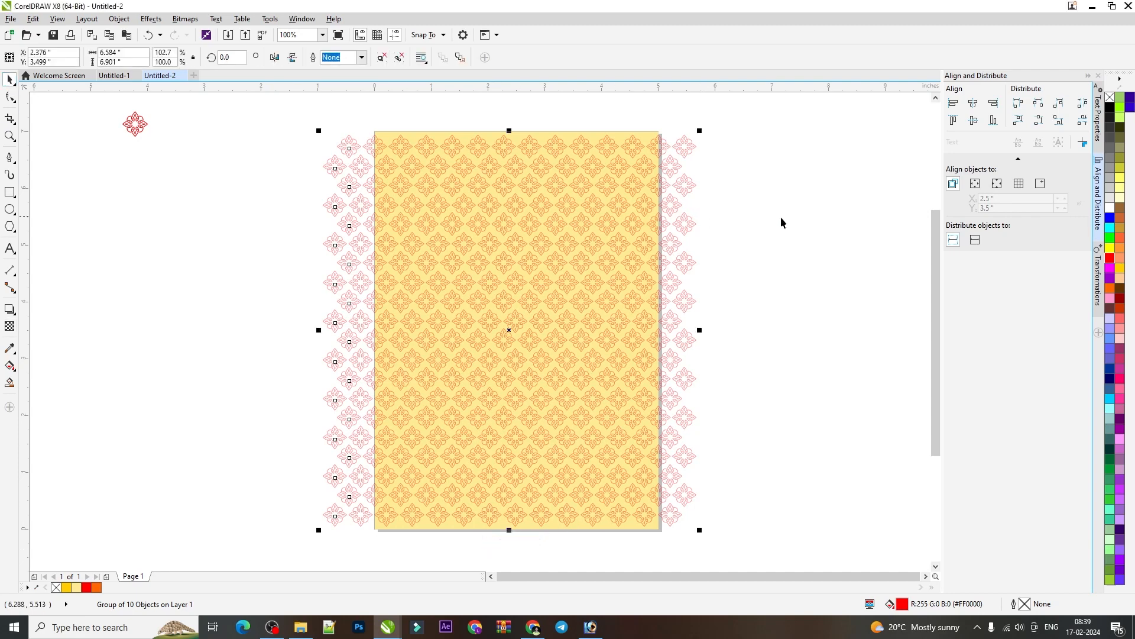
Try yellow #FFFF00 as the motif pattern's fill, and settle on the muted orange #E3943B
{"action": "left_click", "coordinate": [1110, 249]}
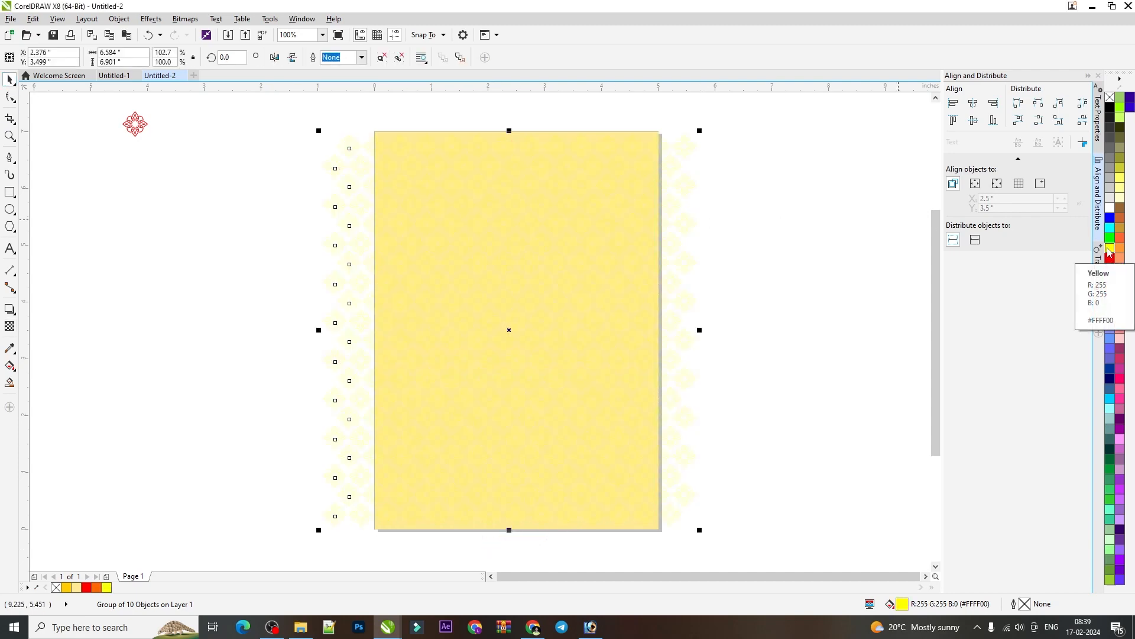
{"action": "scroll", "coordinate": [575, 242], "scroll_direction": "up", "scroll_amount": 2}
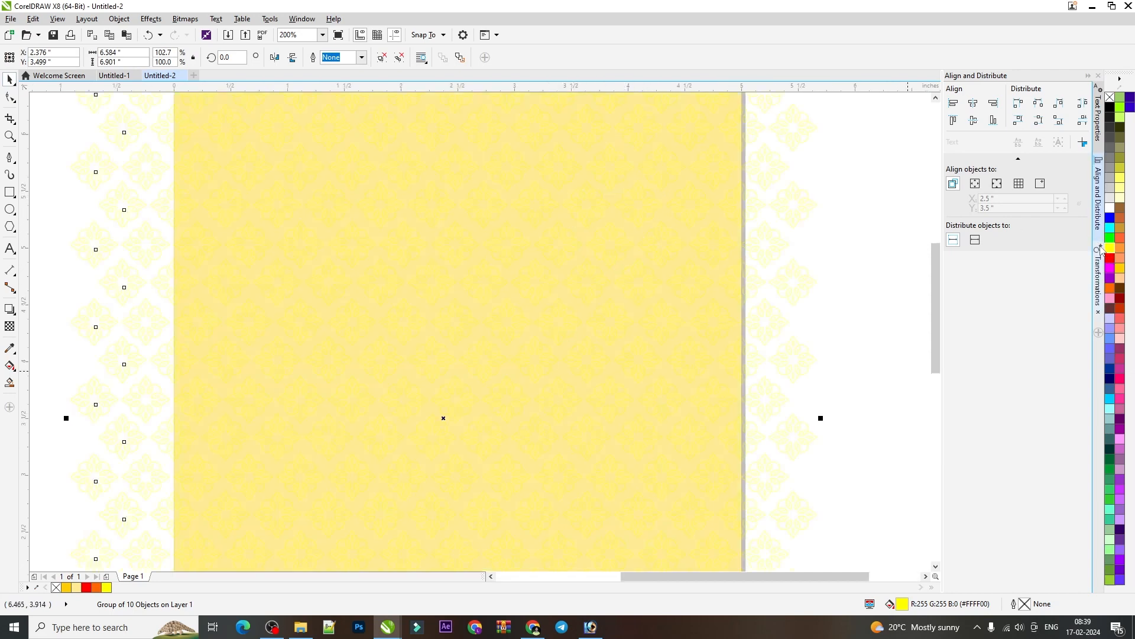
{"action": "double_click", "coordinate": [903, 603]}
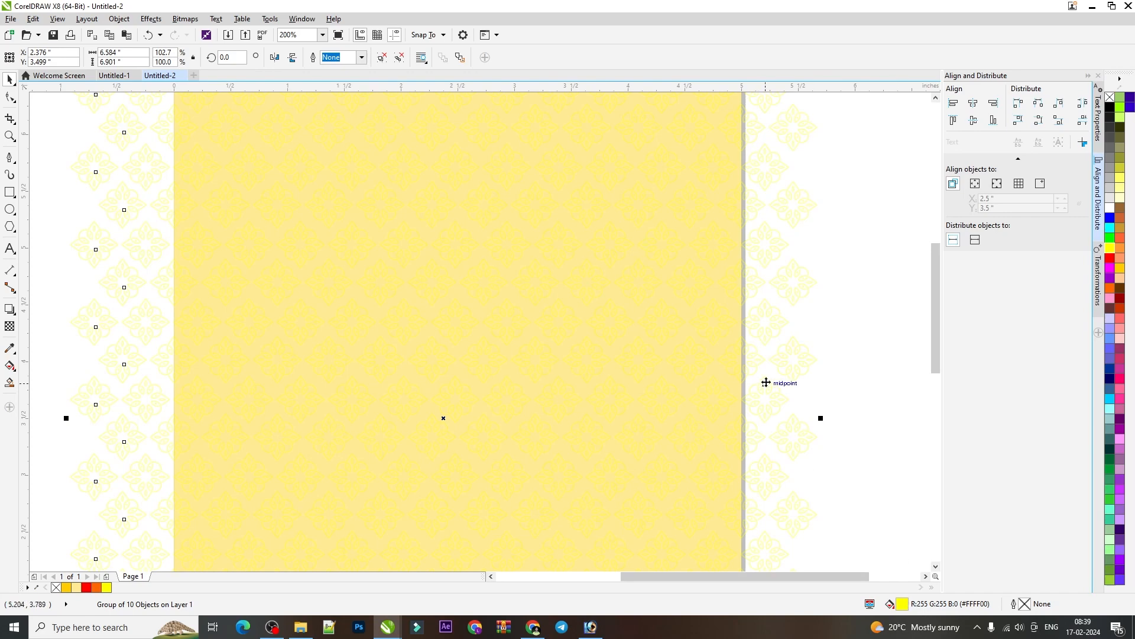
{"action": "left_click_drag", "start_coordinate": [675, 358], "coordinate": [679, 371]}
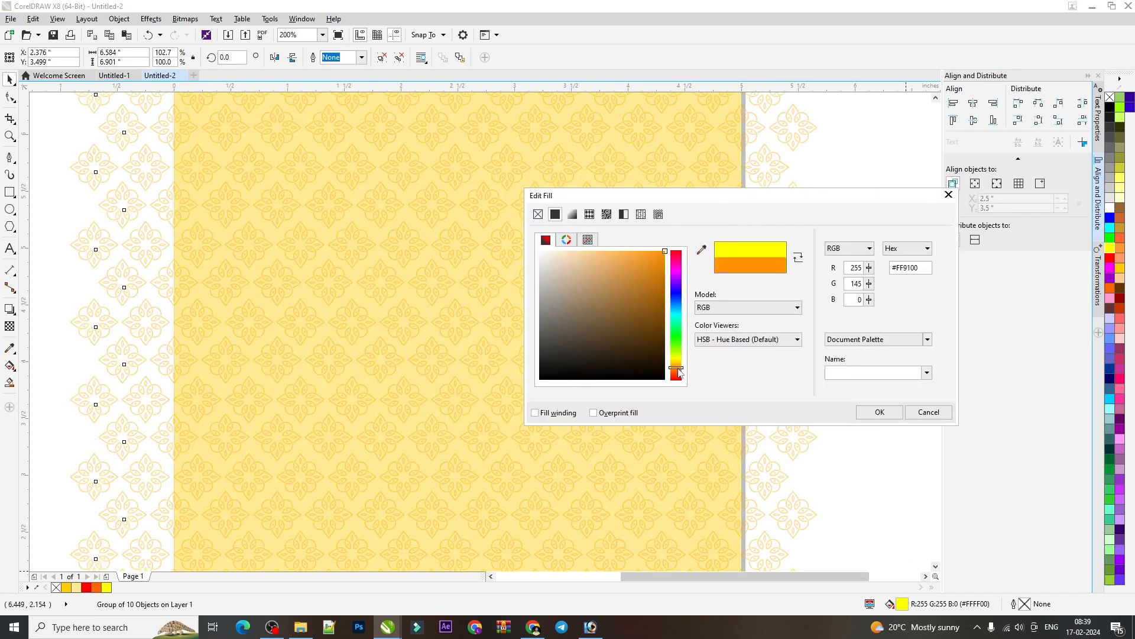
{"action": "left_click_drag", "start_coordinate": [630, 258], "coordinate": [632, 265]}
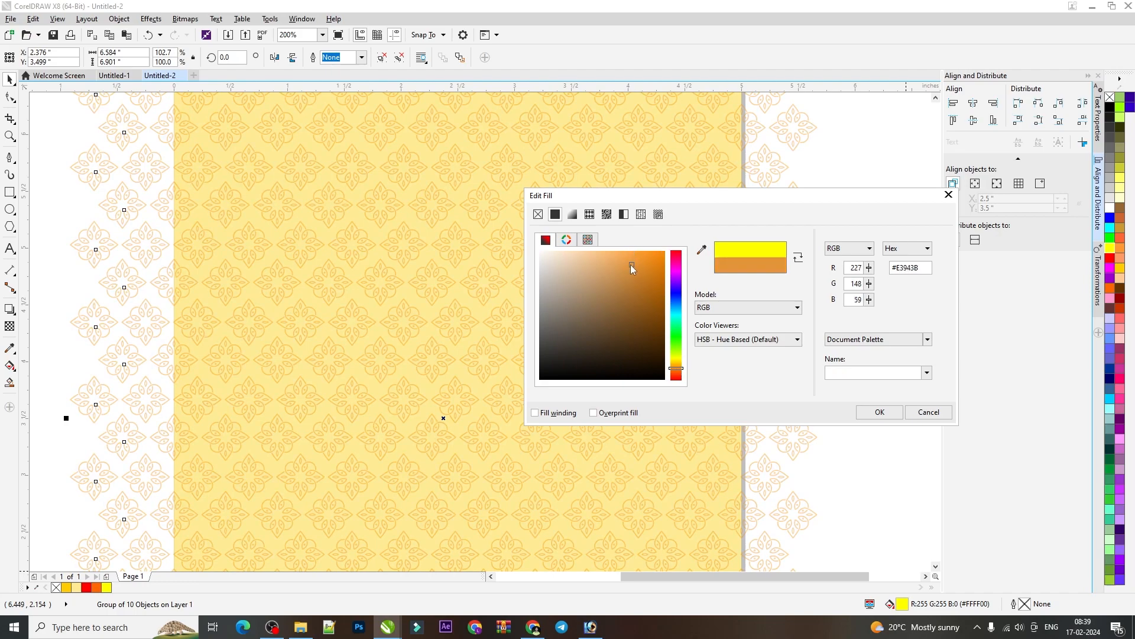
{"action": "left_click", "coordinate": [879, 413]}
Raise the motif pattern's uniform transparency to 77
{"action": "scroll", "coordinate": [827, 355], "scroll_direction": "down", "scroll_amount": 2}
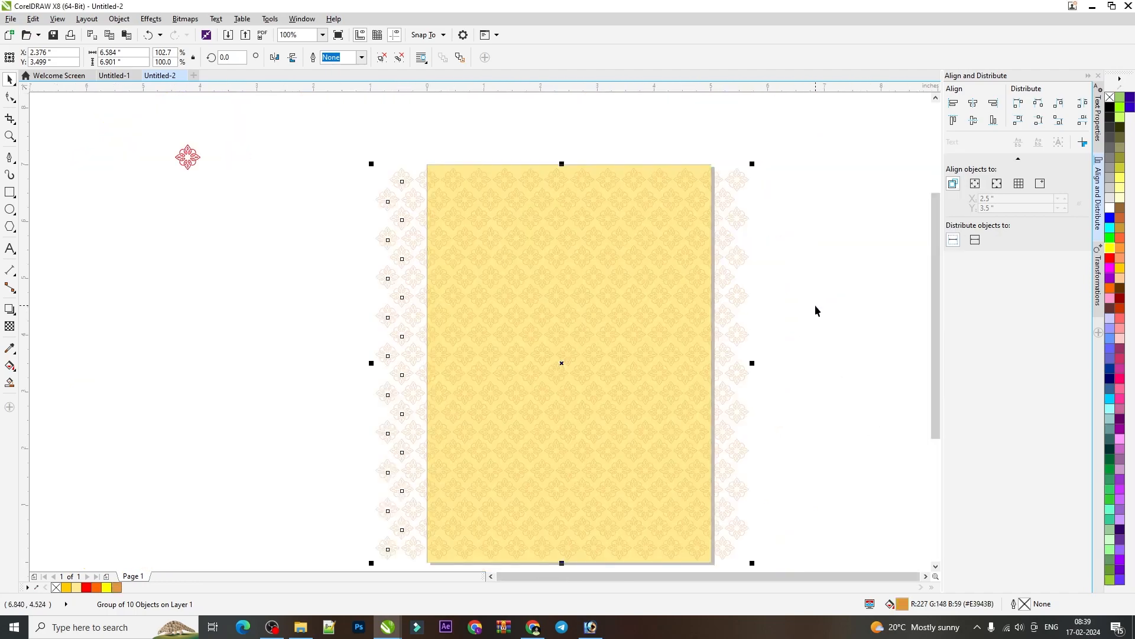
{"action": "scroll", "coordinate": [786, 286], "scroll_direction": "down", "scroll_amount": 1}
{"action": "scroll", "coordinate": [776, 246], "scroll_direction": "up", "scroll_amount": 1}
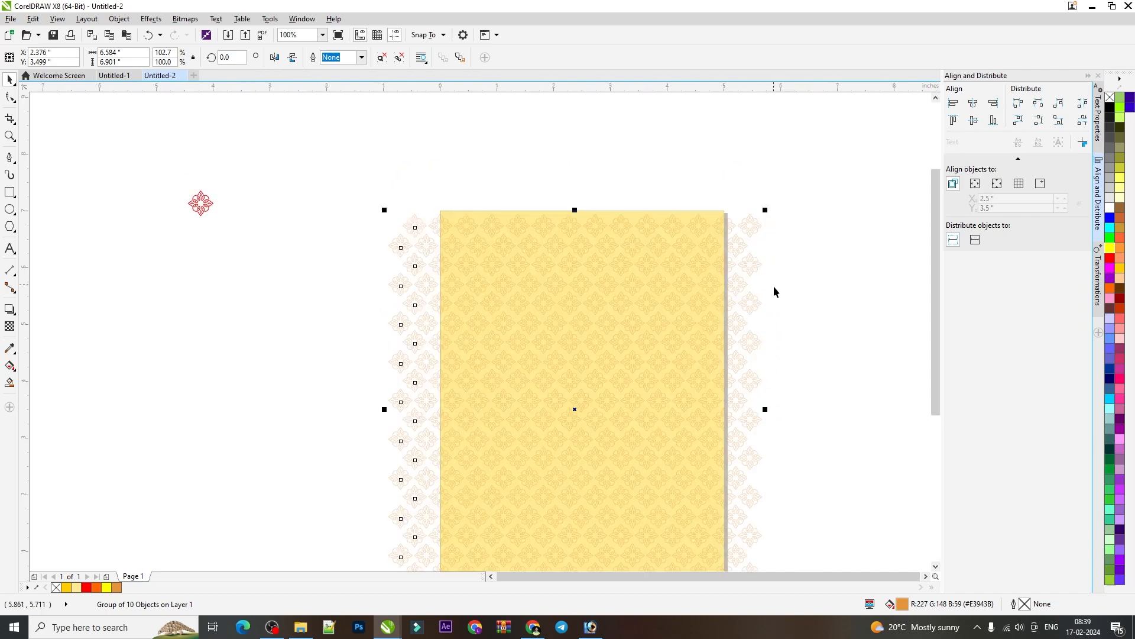
{"action": "scroll", "coordinate": [773, 285], "scroll_direction": "up", "scroll_amount": 1}
{"action": "scroll", "coordinate": [735, 229], "scroll_direction": "down", "scroll_amount": 1}
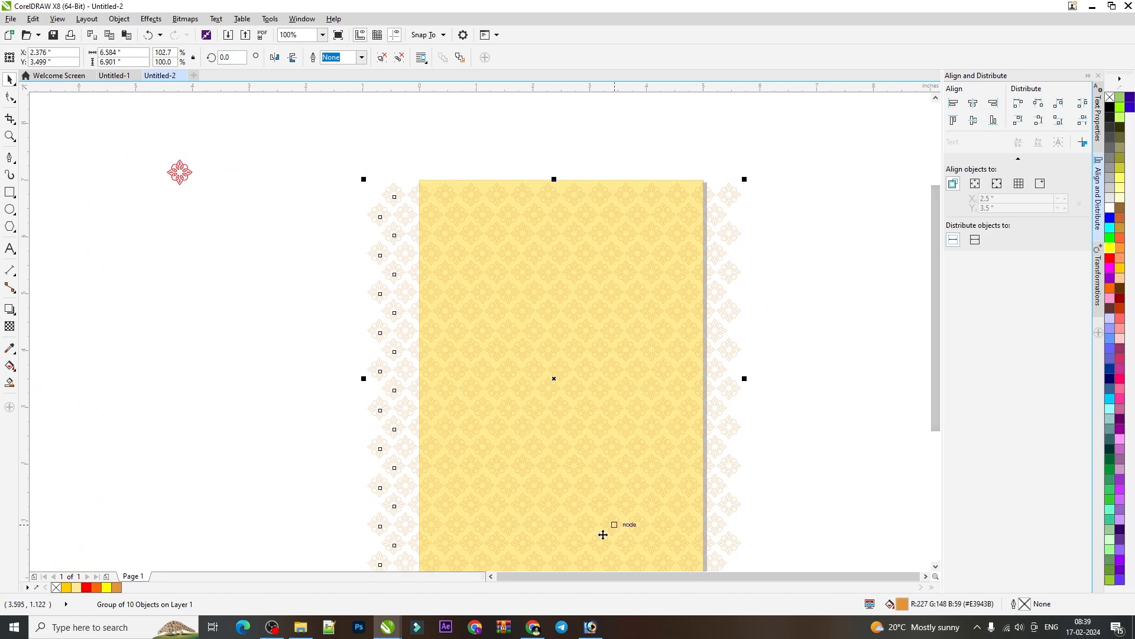
{"action": "left_click", "coordinate": [10, 326]}
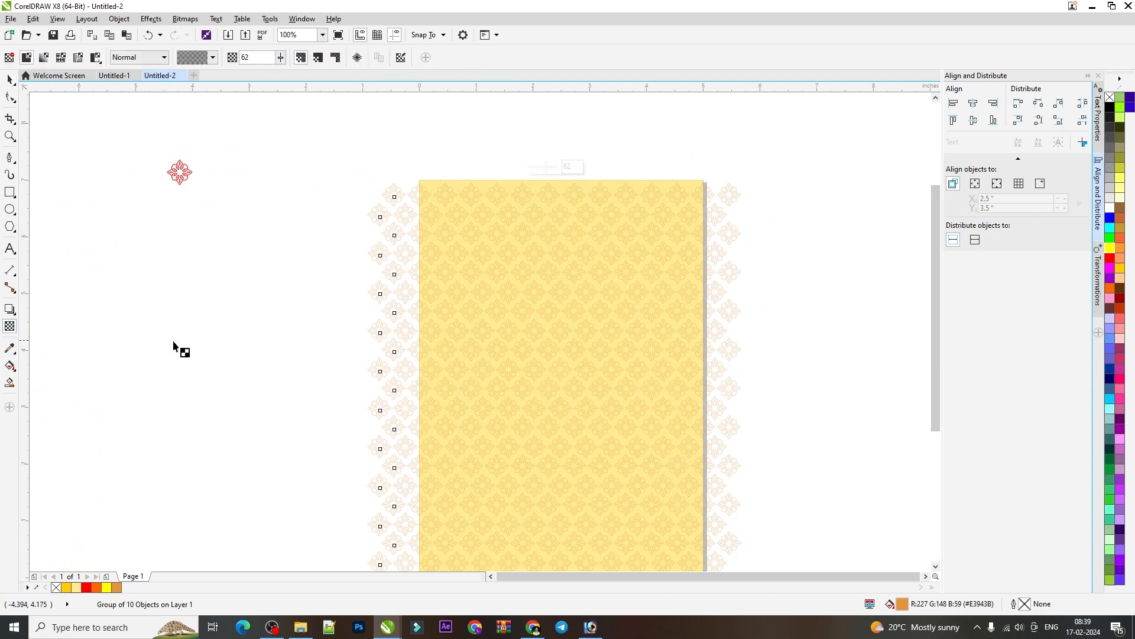
{"action": "scroll", "coordinate": [933, 296], "scroll_direction": "down", "scroll_amount": 2}
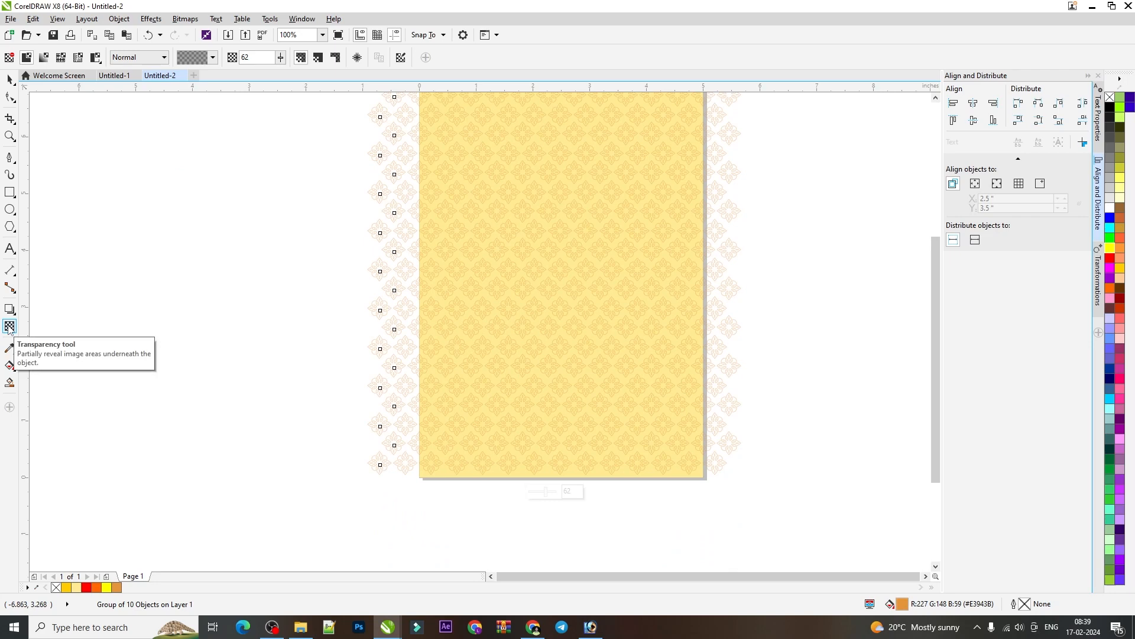
{"action": "left_click_drag", "start_coordinate": [550, 496], "coordinate": [552, 495]}
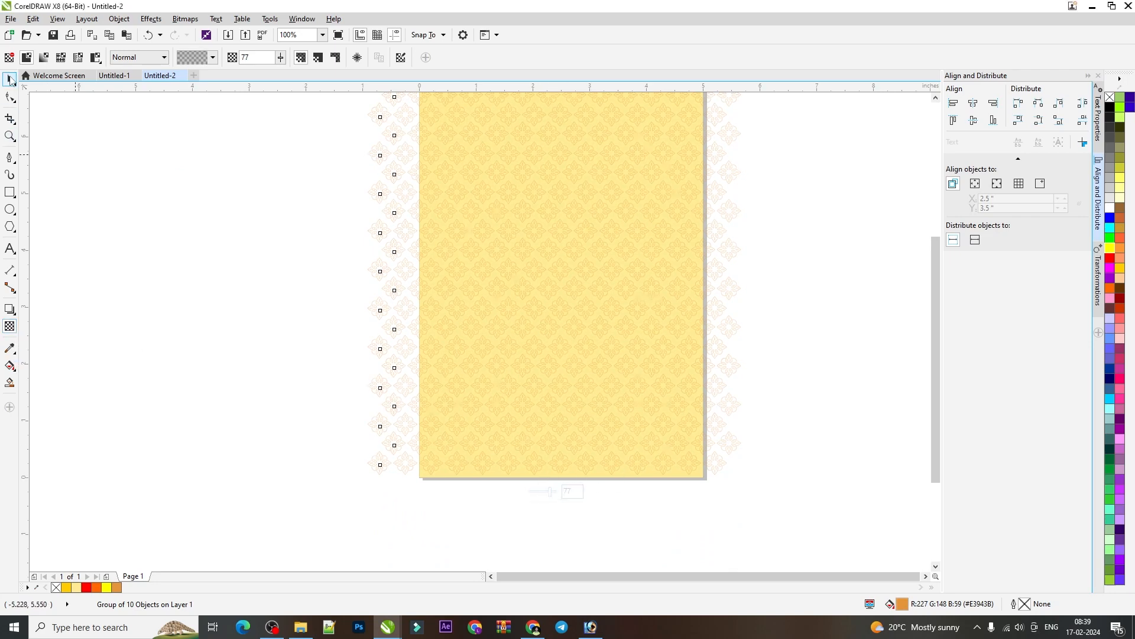
{"action": "left_click", "coordinate": [10, 79]}
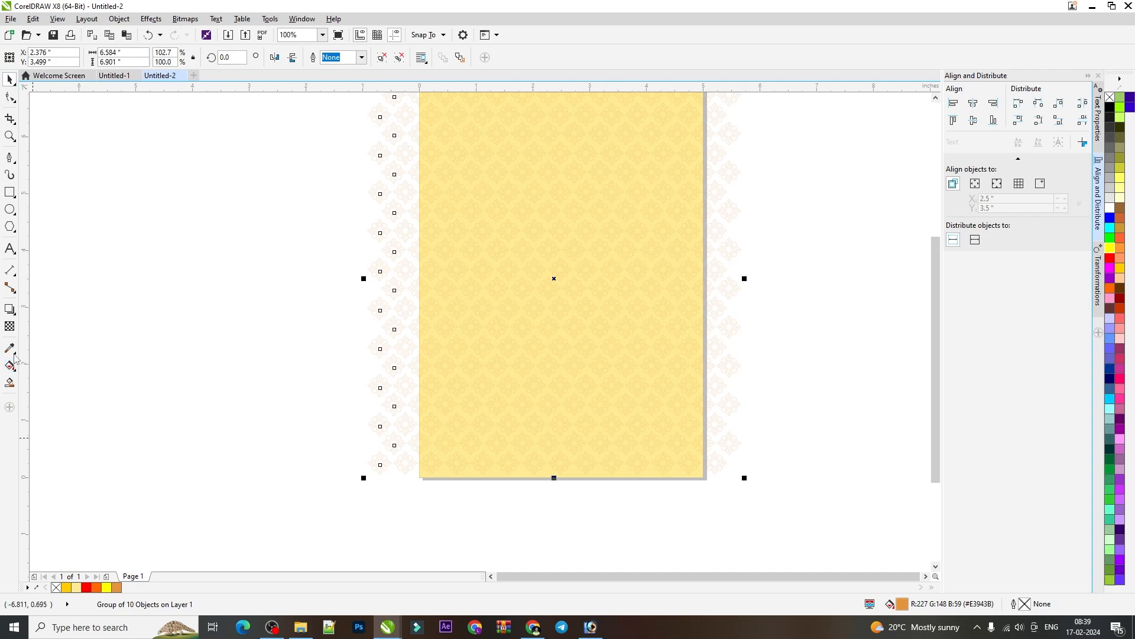
Set the motif pattern's uniform transparency to 79
{"action": "left_click", "coordinate": [9, 326]}
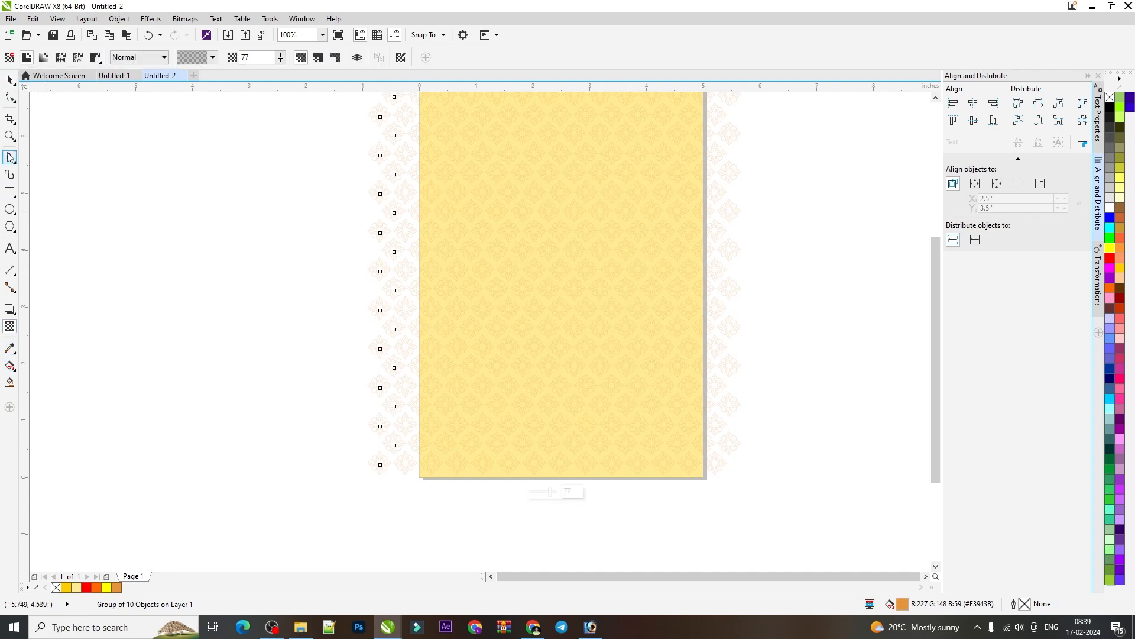
{"action": "left_click", "coordinate": [10, 78]}
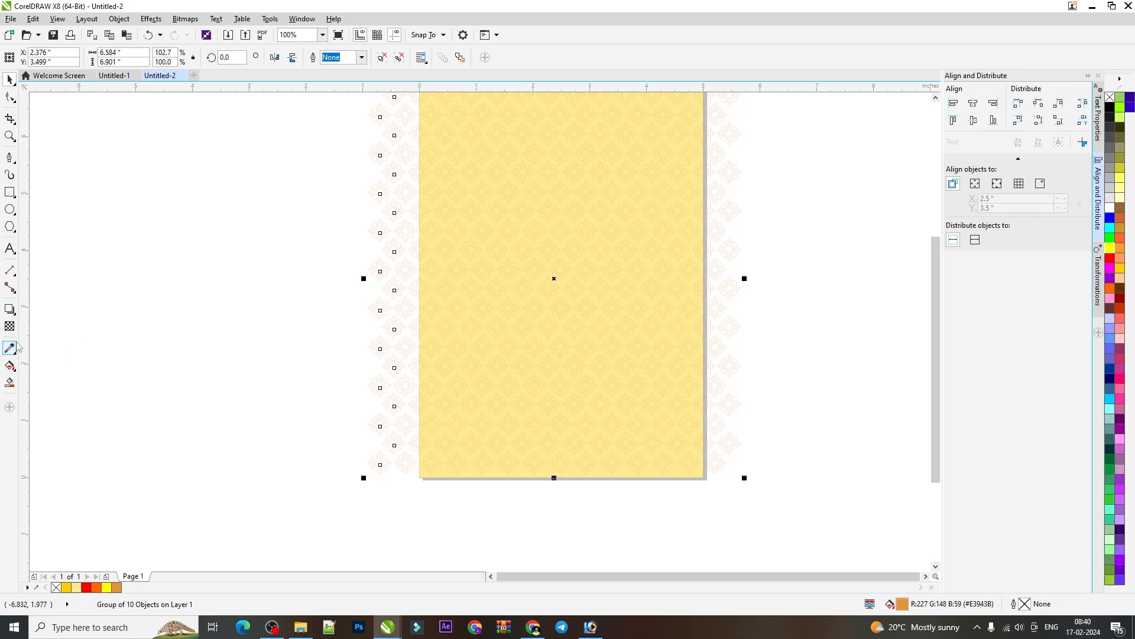
{"action": "left_click", "coordinate": [9, 326]}
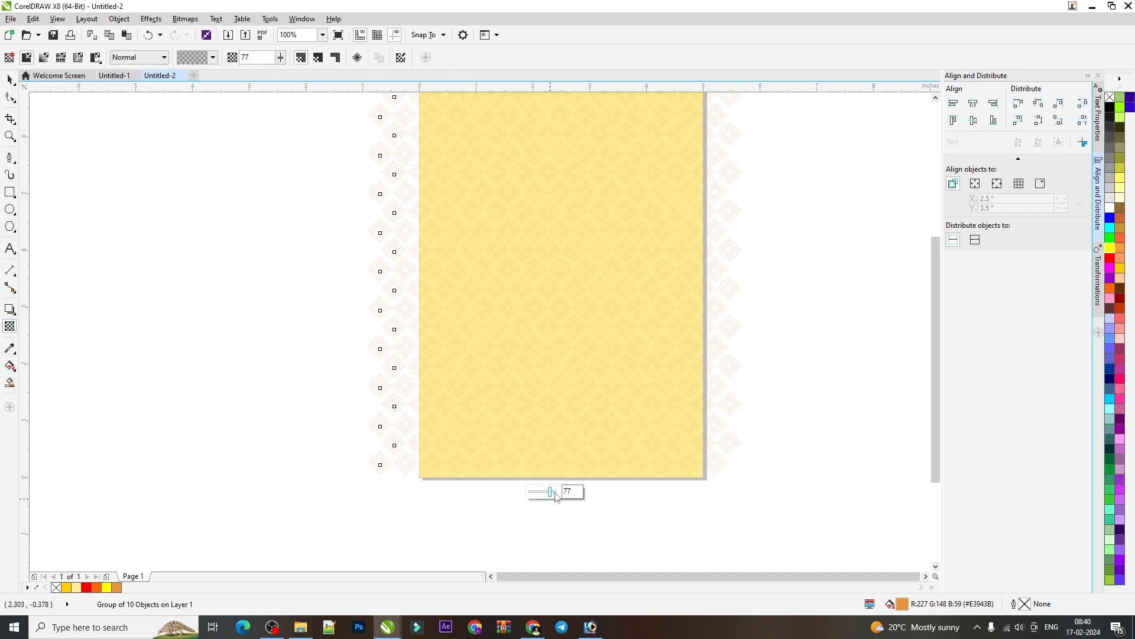
{"action": "mouse_move", "coordinate": [551, 492]}
{"action": "left_mouse_down"}
{"action": "mouse_move", "coordinate": [538, 492]}
{"action": "mouse_move", "coordinate": [551, 499]}
{"action": "left_mouse_up"}
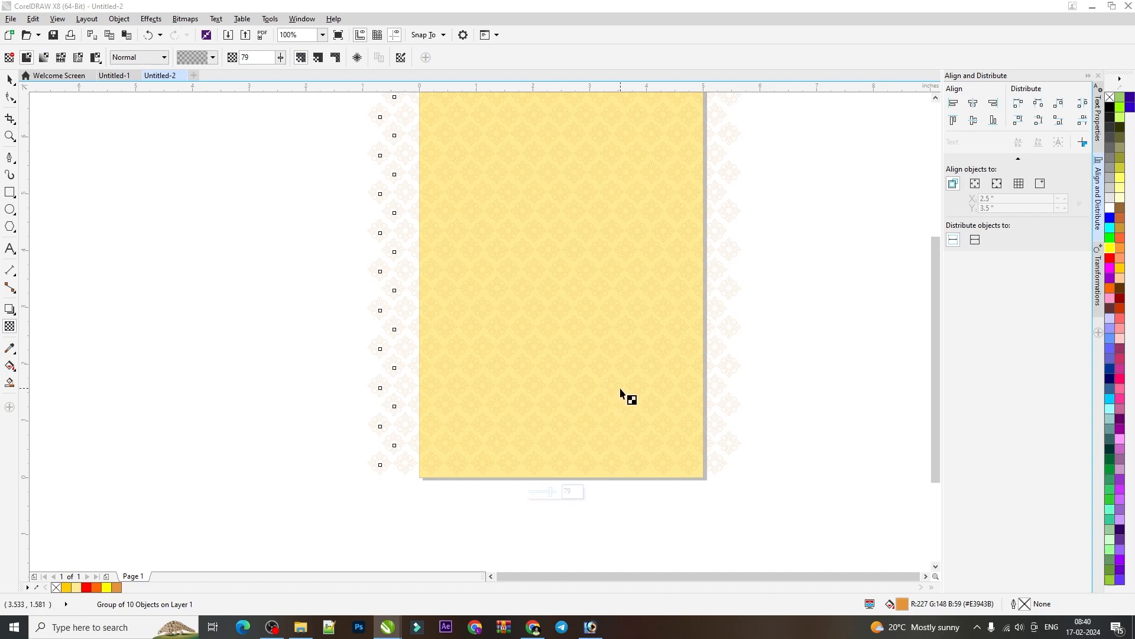
{"action": "left_click", "coordinate": [10, 78]}
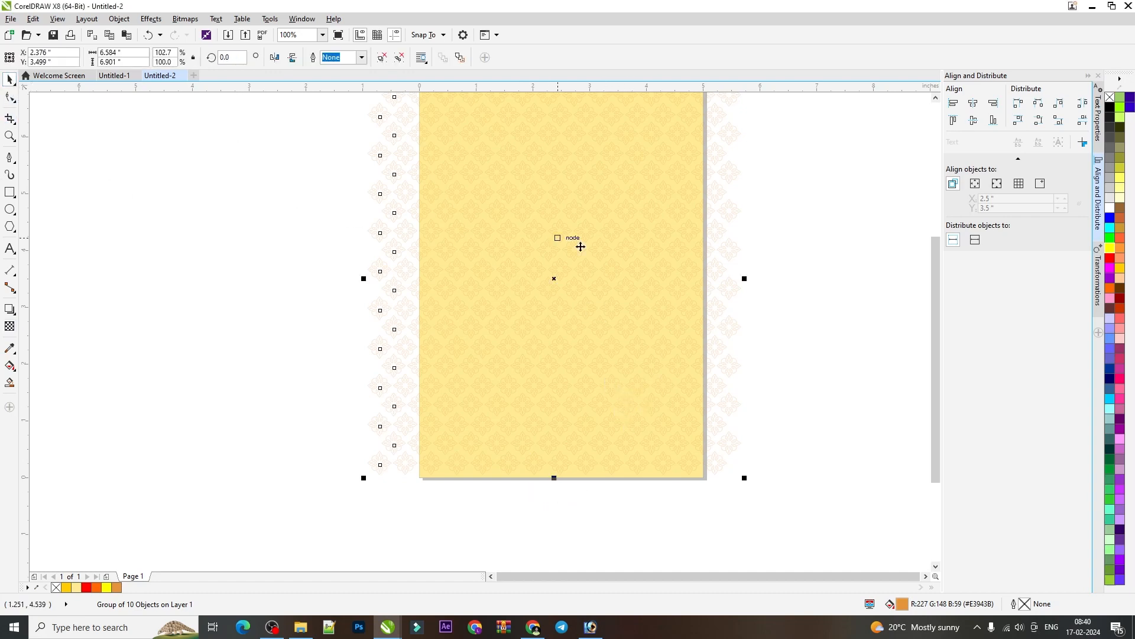
Try to PowerClip the grouped motif pattern inside the yellow card rectangle
{"action": "right_click", "coordinate": [615, 258]}
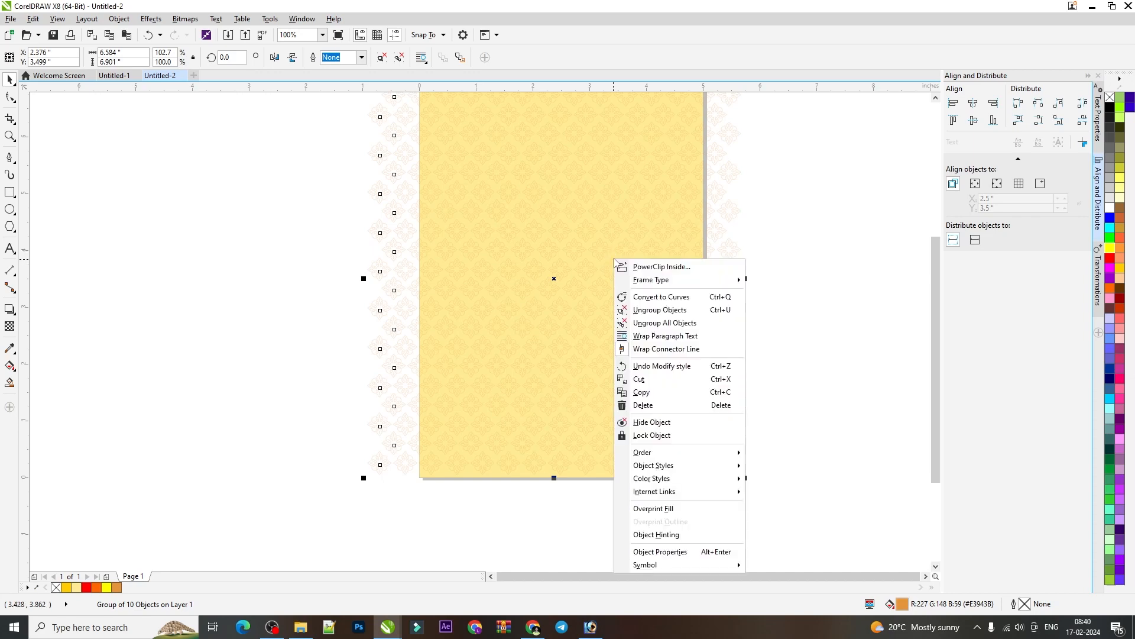
{"action": "left_click", "coordinate": [647, 267]}
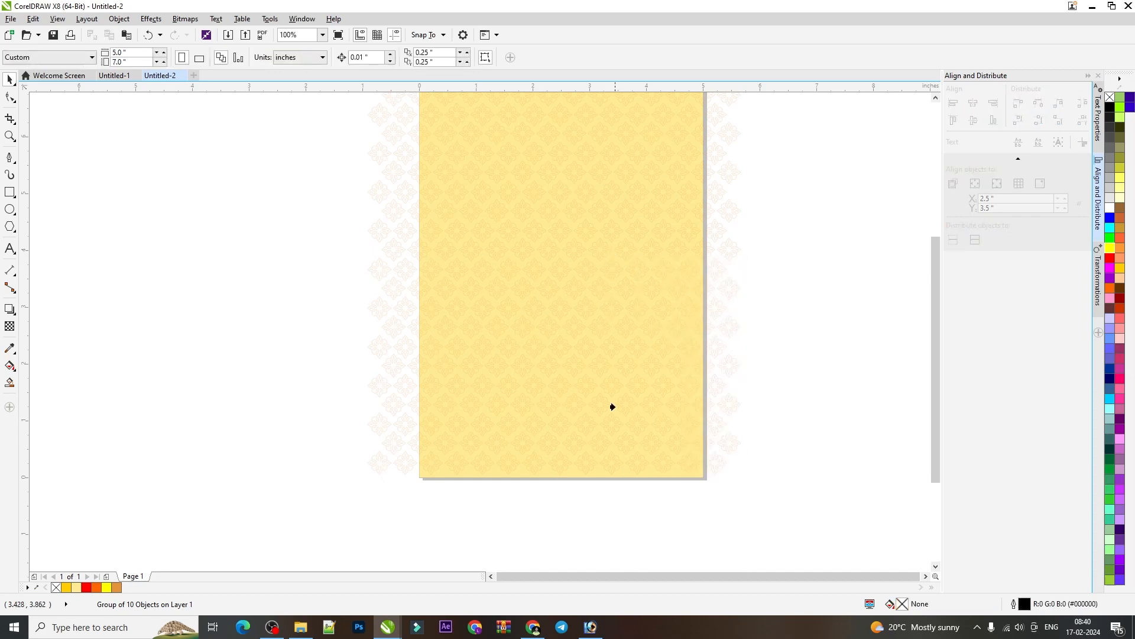
{"action": "left_click", "coordinate": [608, 418]}
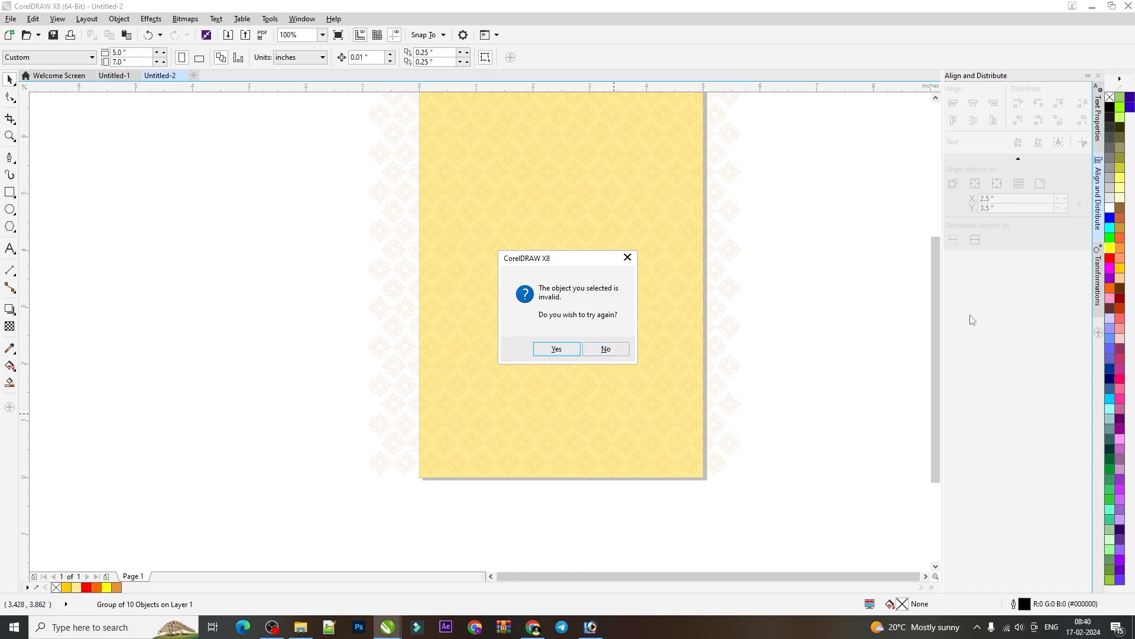
{"action": "left_click", "coordinate": [595, 350]}
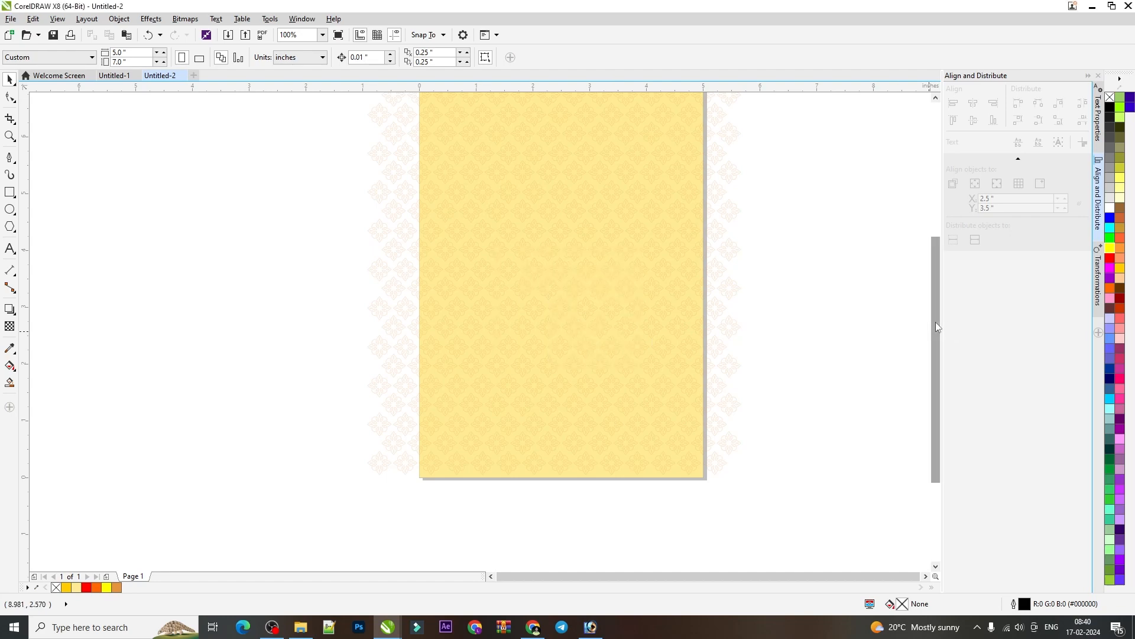
Unlock the yellow card rectangle behind the motif pattern
{"action": "scroll", "coordinate": [936, 322], "scroll_direction": "up", "scroll_amount": 3}
{"action": "right_click", "coordinate": [697, 214]}
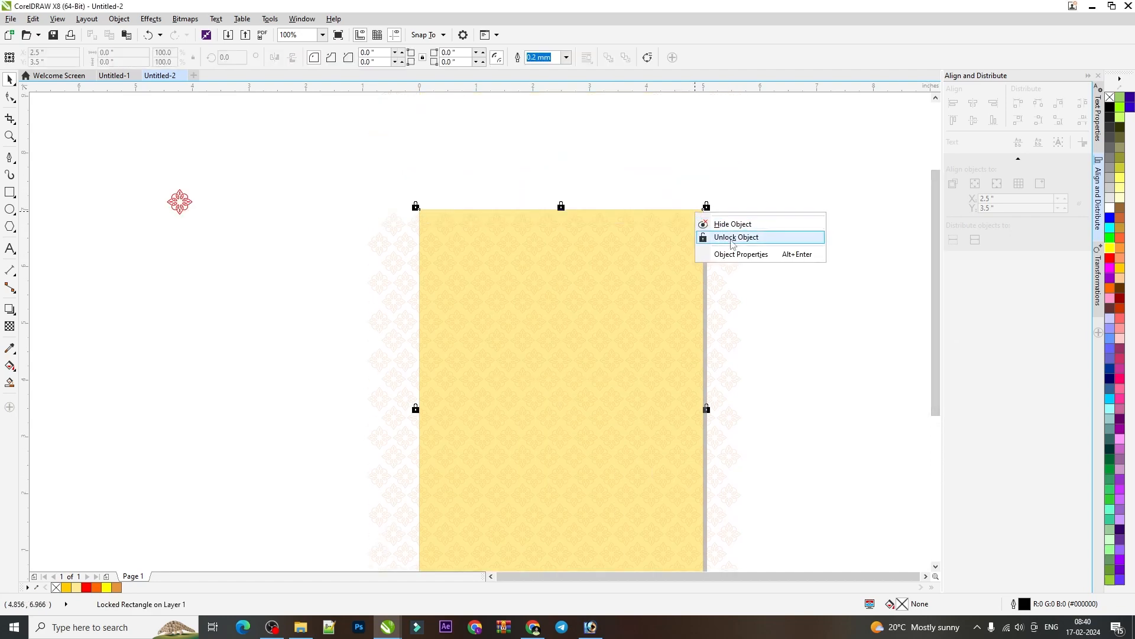
{"action": "left_click", "coordinate": [733, 241]}
{"action": "left_click", "coordinate": [808, 293]}
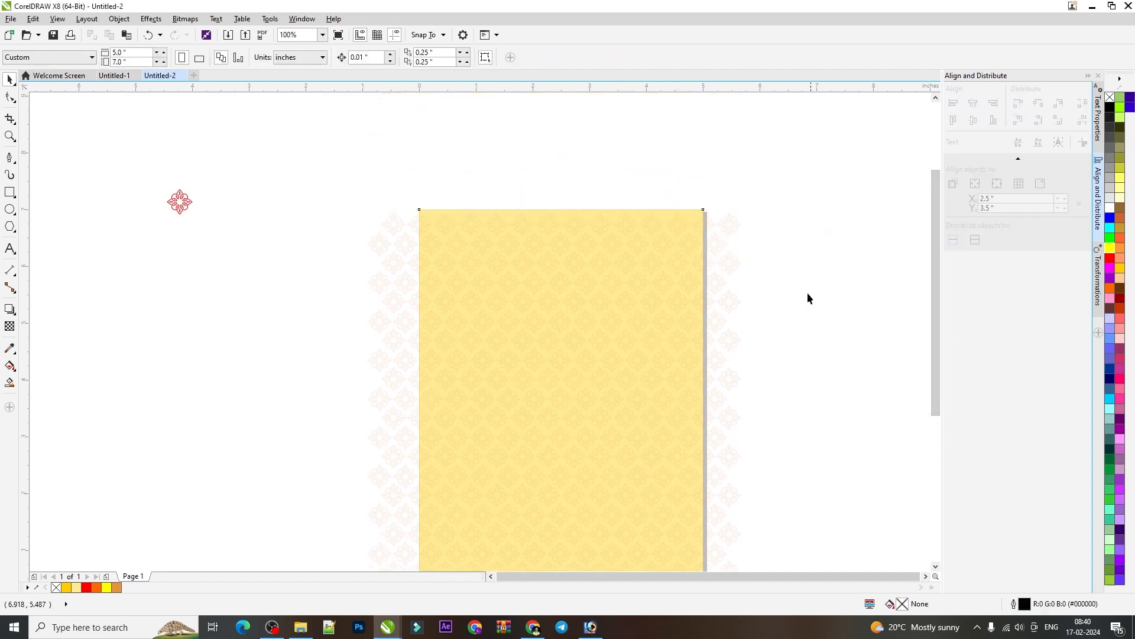
PowerClip the grouped motif pattern inside the unlocked yellow card rectangle and check the clipped result
{"action": "left_click", "coordinate": [719, 242]}
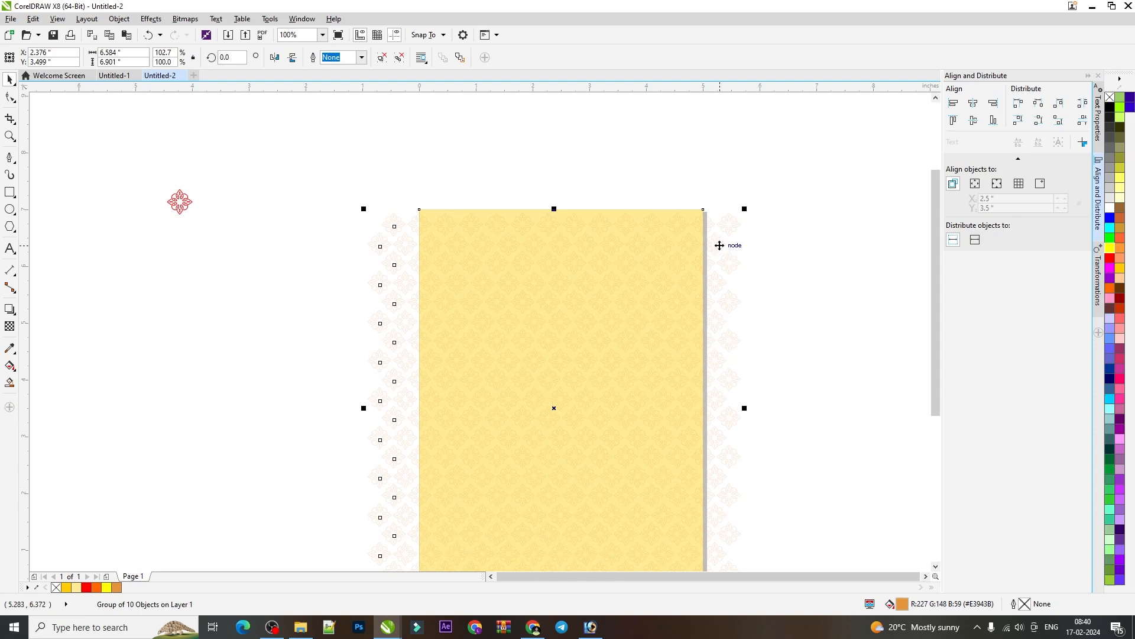
{"action": "right_click", "coordinate": [719, 245]}
{"action": "left_click", "coordinate": [753, 254]}
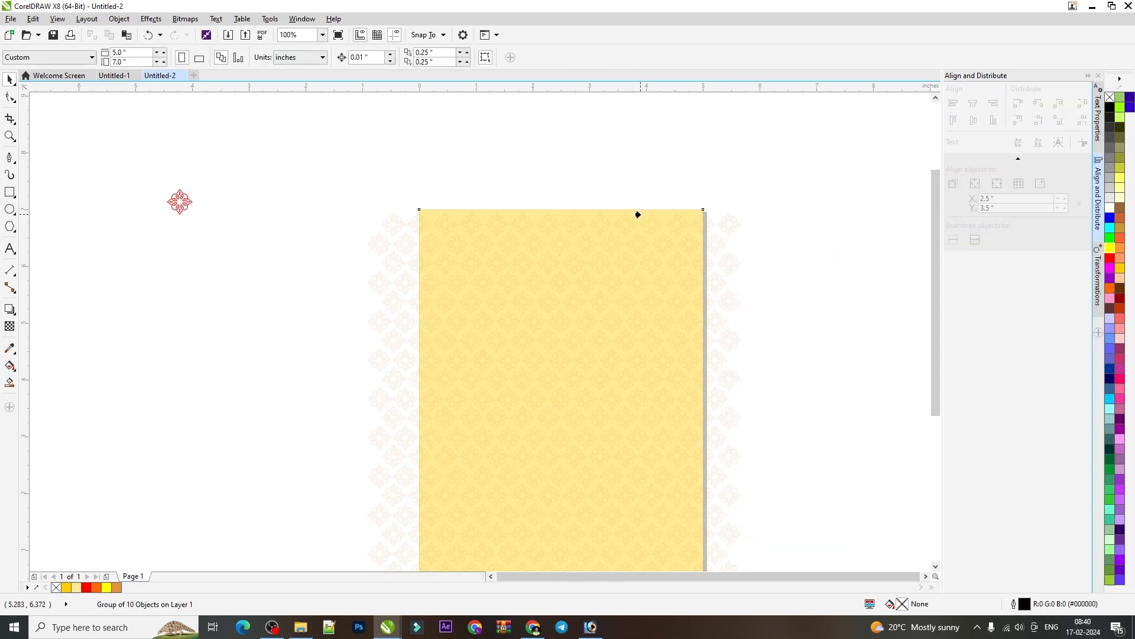
{"action": "left_click", "coordinate": [638, 214]}
{"action": "scroll", "coordinate": [725, 307], "scroll_direction": "down", "scroll_amount": 2}
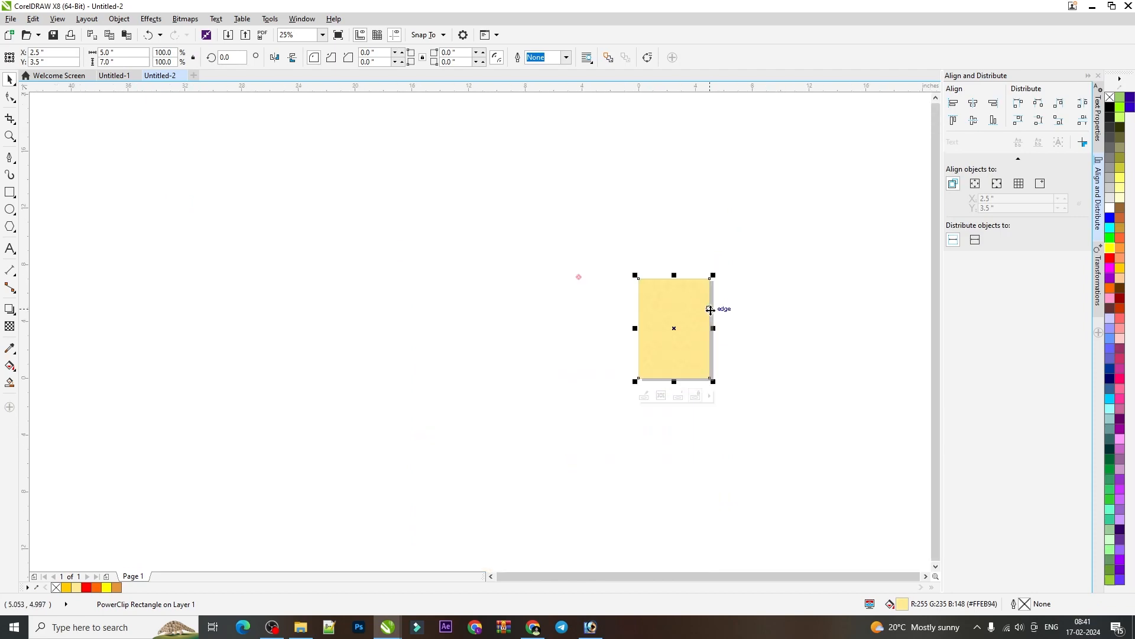
{"action": "scroll", "coordinate": [717, 355], "scroll_direction": "up", "scroll_amount": 3}
{"action": "scroll", "coordinate": [511, 247], "scroll_direction": "down", "scroll_amount": 2}
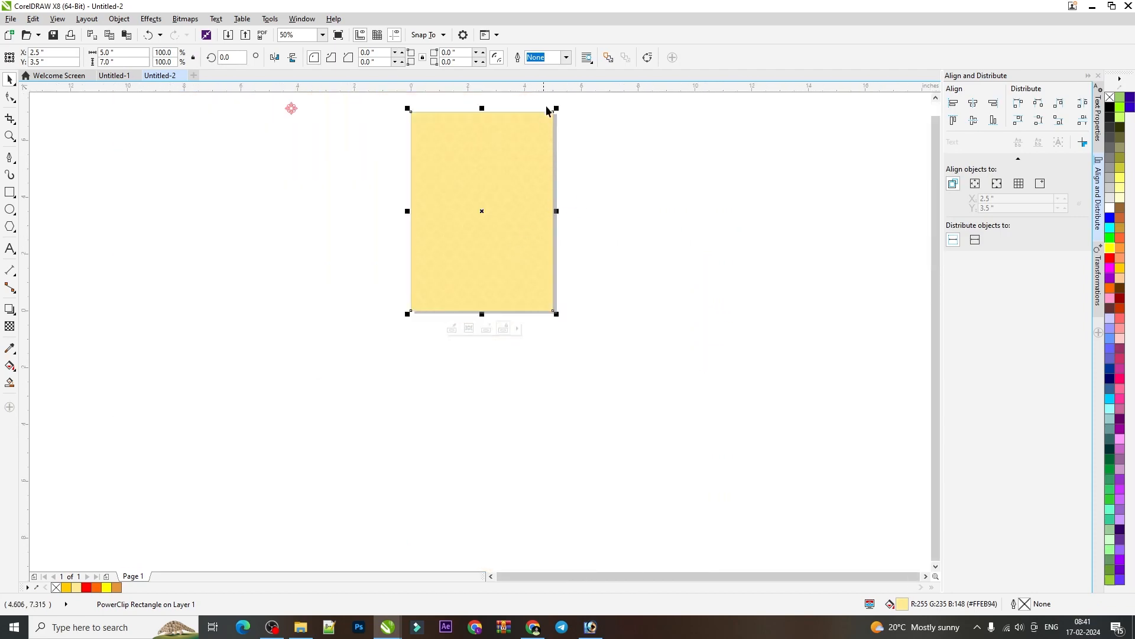
{"action": "left_click", "coordinate": [272, 116]}
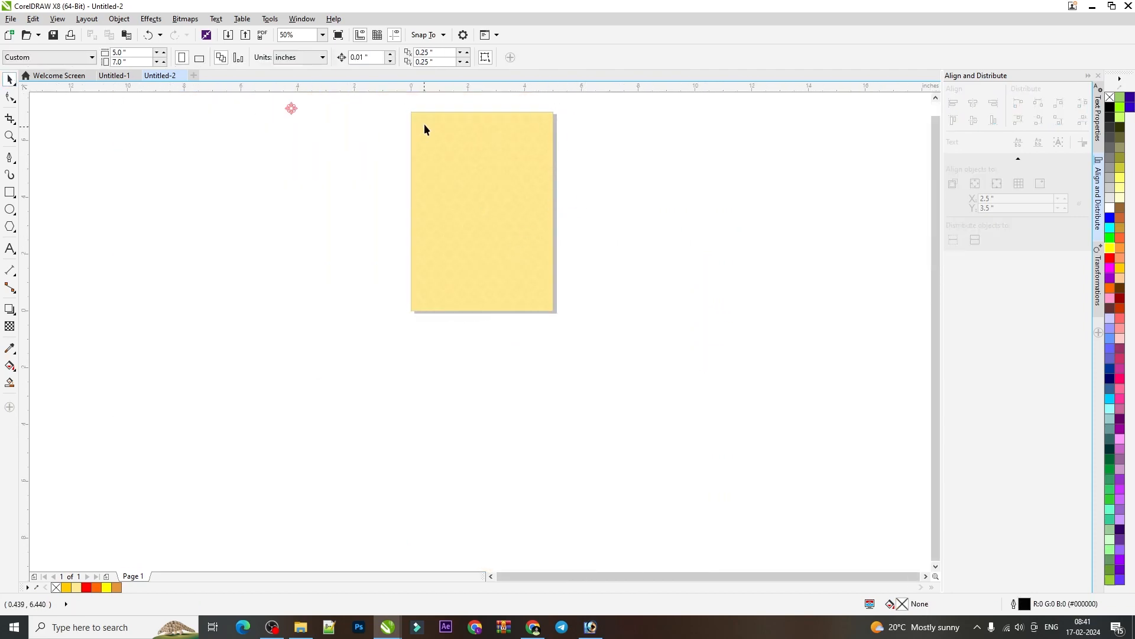
{"action": "scroll", "coordinate": [424, 123], "scroll_direction": "up", "scroll_amount": 2}
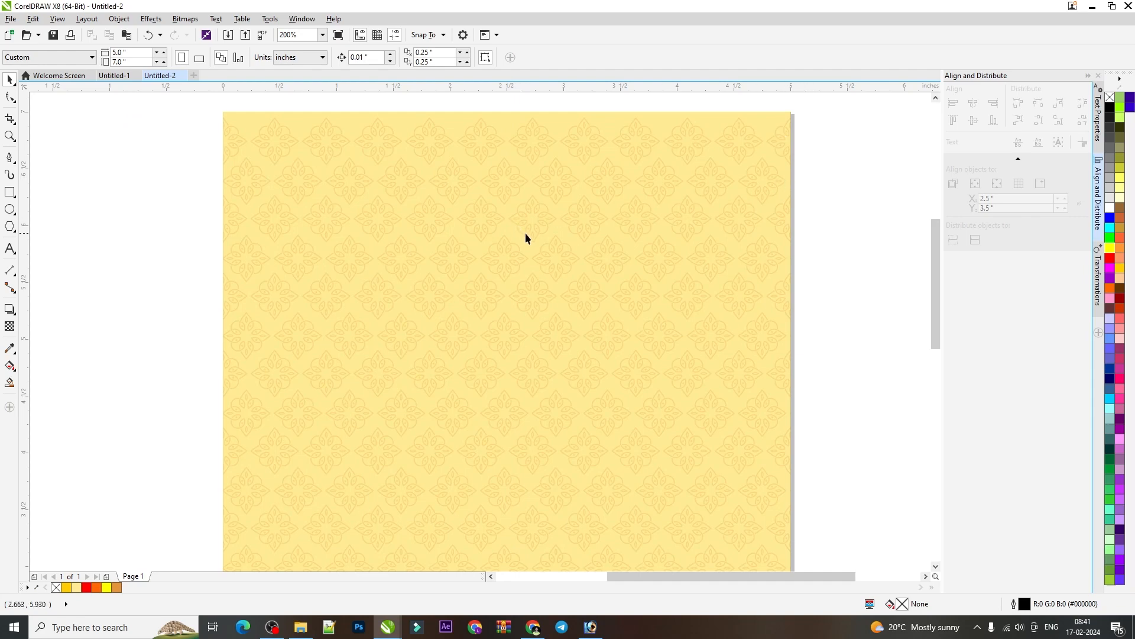
{"action": "scroll", "coordinate": [552, 236], "scroll_direction": "down", "scroll_amount": 1}
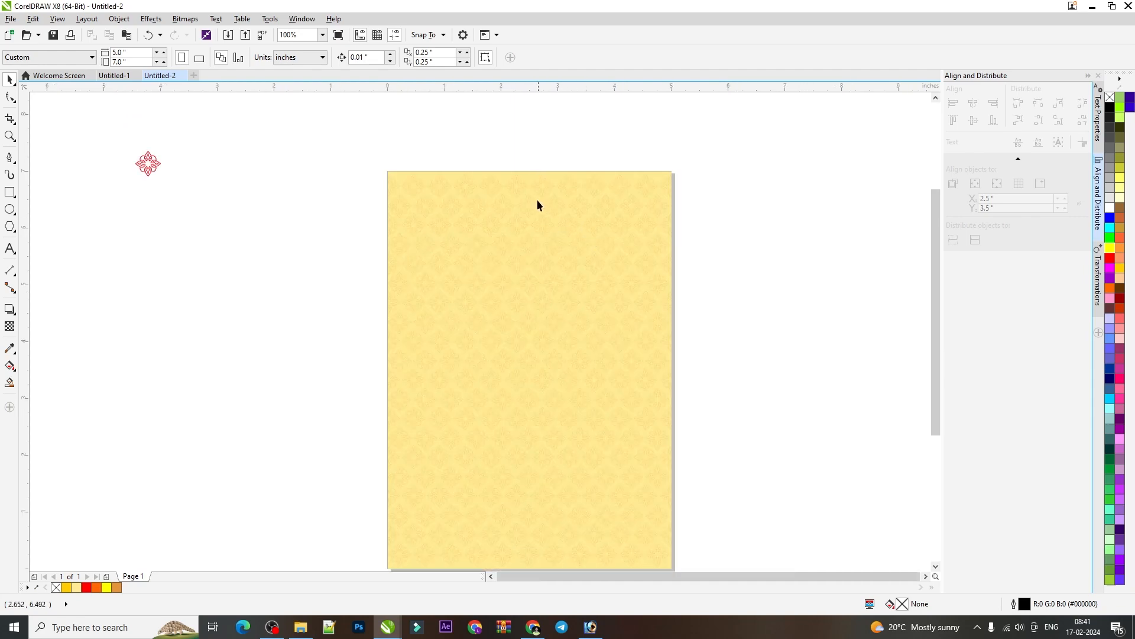
{"action": "left_click", "coordinate": [11, 159]}
{"action": "left_click", "coordinate": [47, 200]}
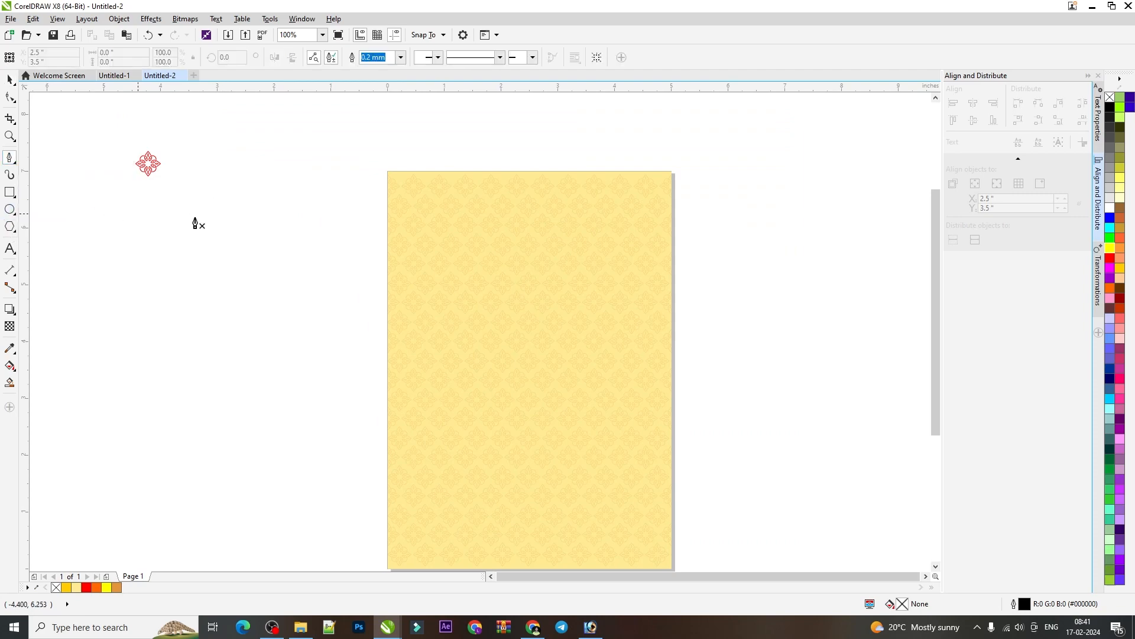
{"action": "scroll", "coordinate": [401, 235], "scroll_direction": "up", "scroll_amount": 1}
{"action": "scroll", "coordinate": [401, 234], "scroll_direction": "down", "scroll_amount": 1}
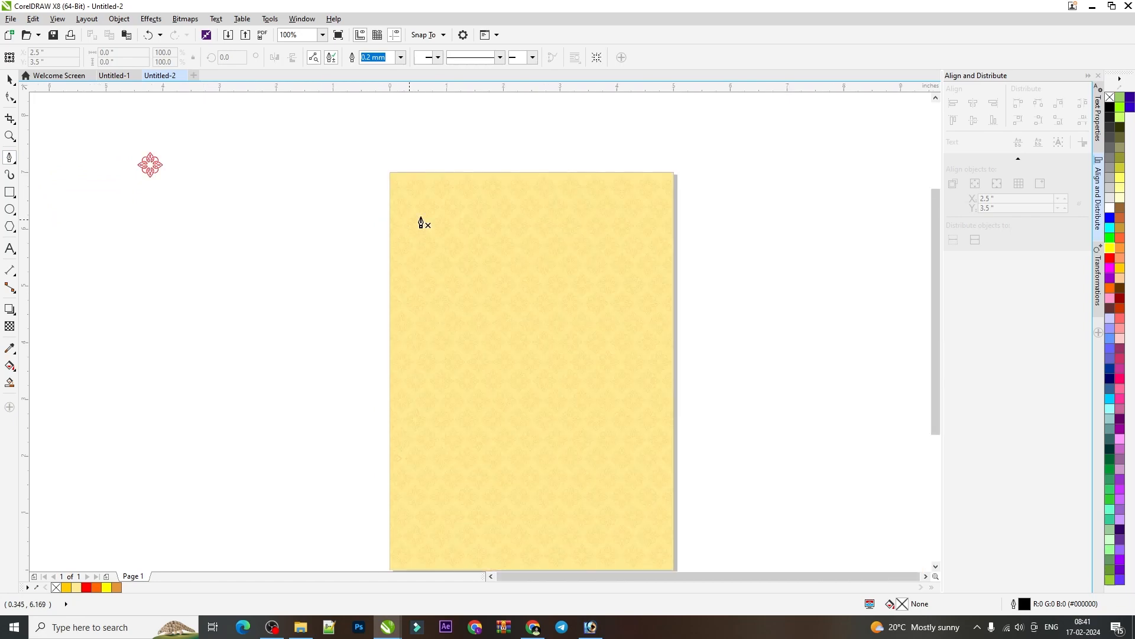
{"action": "key", "text": "space"}
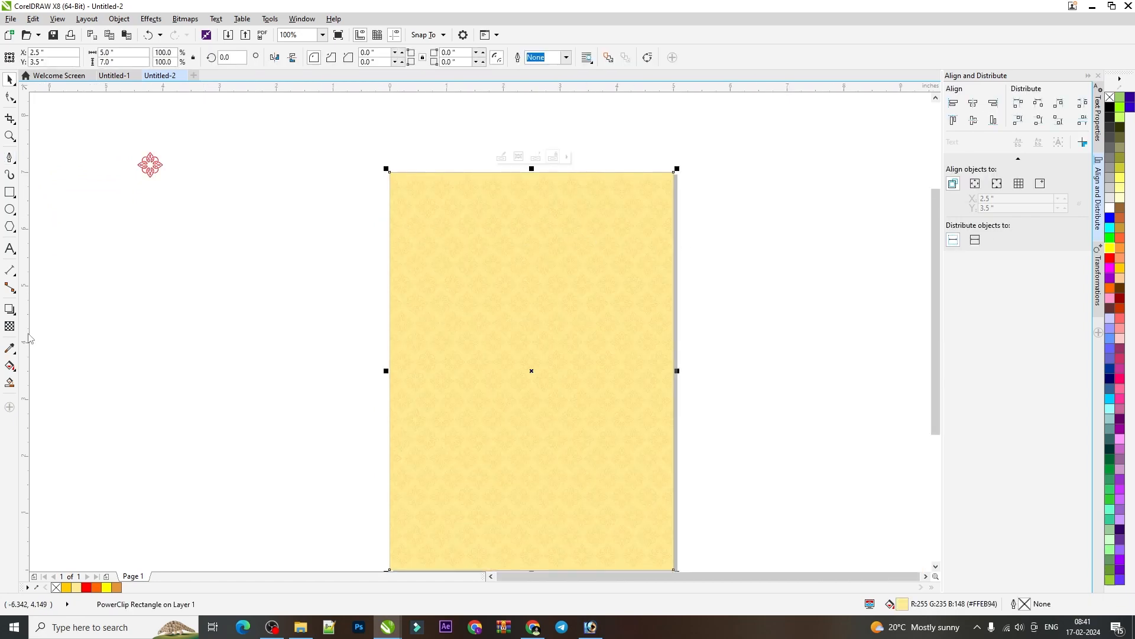
Place a vertical guideline through the midpoint of the card's top edge at X 2.5 inches
{"action": "left_click_drag", "start_coordinate": [26, 337], "coordinate": [531, 181]}
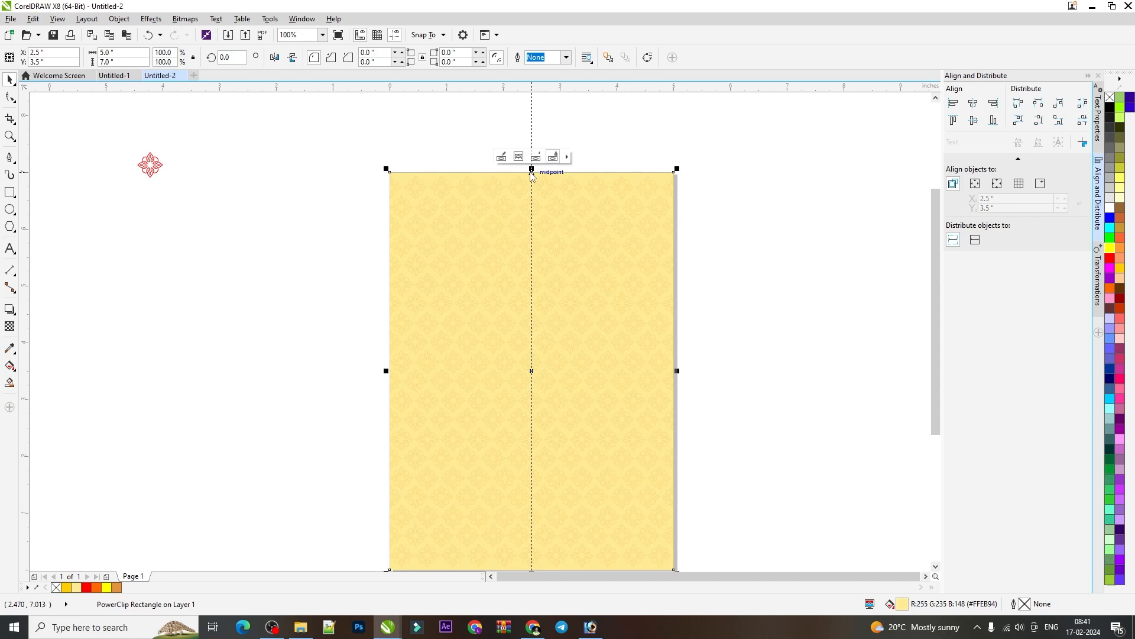
{"action": "left_click_drag", "start_coordinate": [531, 175], "coordinate": [531, 173]}
{"action": "scroll", "coordinate": [534, 169], "scroll_direction": "up", "scroll_amount": 1}
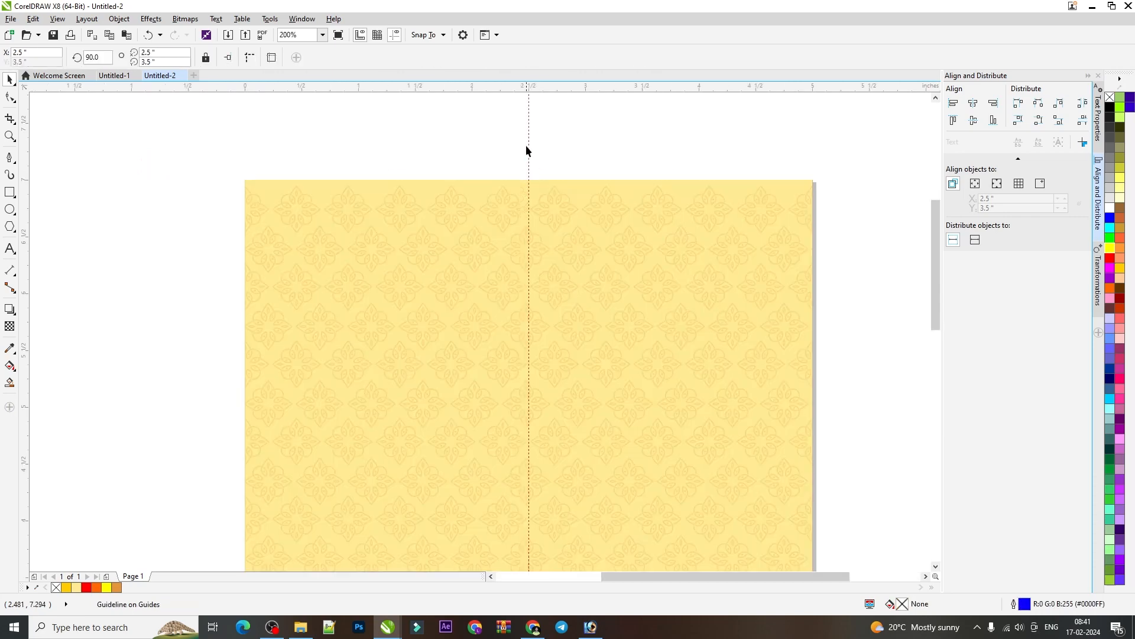
{"action": "left_click", "coordinate": [569, 207]}
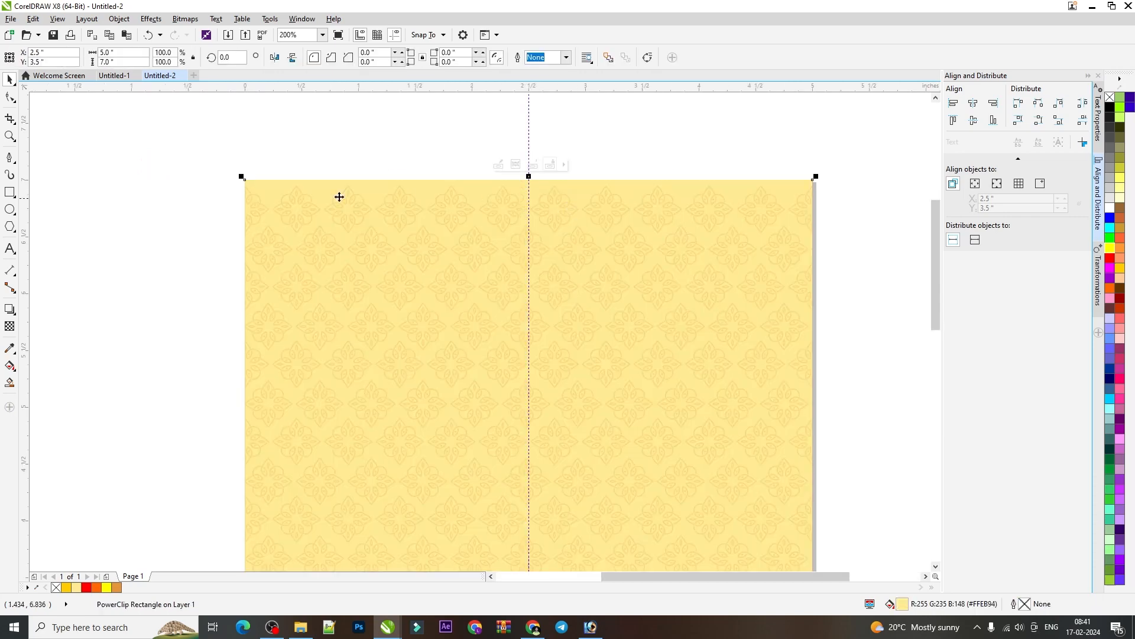
{"action": "left_click", "coordinate": [332, 159]}
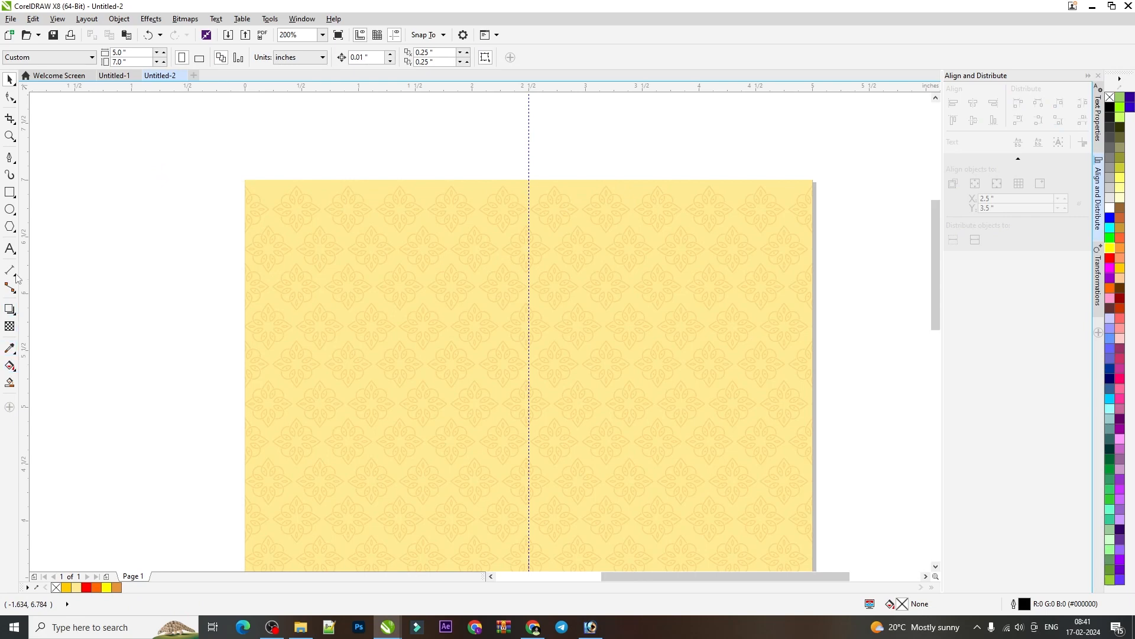
With the Pen tool, draw two rising scallop arcs from the card's left edge, about 1.1 inches wide and 1 inch high overall
{"action": "left_click", "coordinate": [9, 161]}
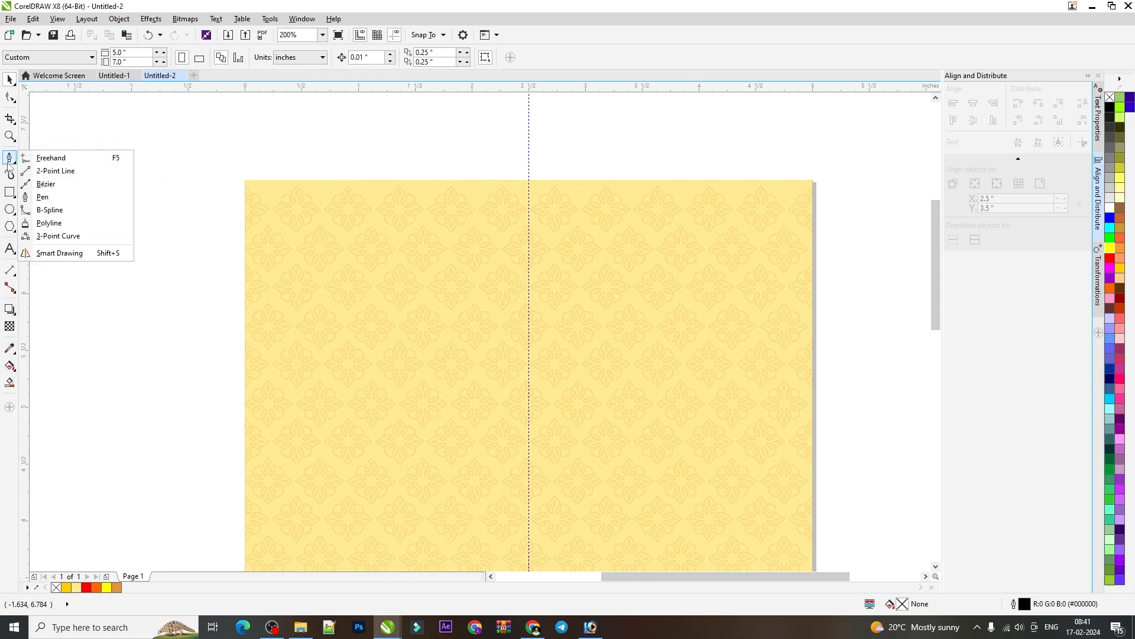
{"action": "left_click", "coordinate": [43, 197]}
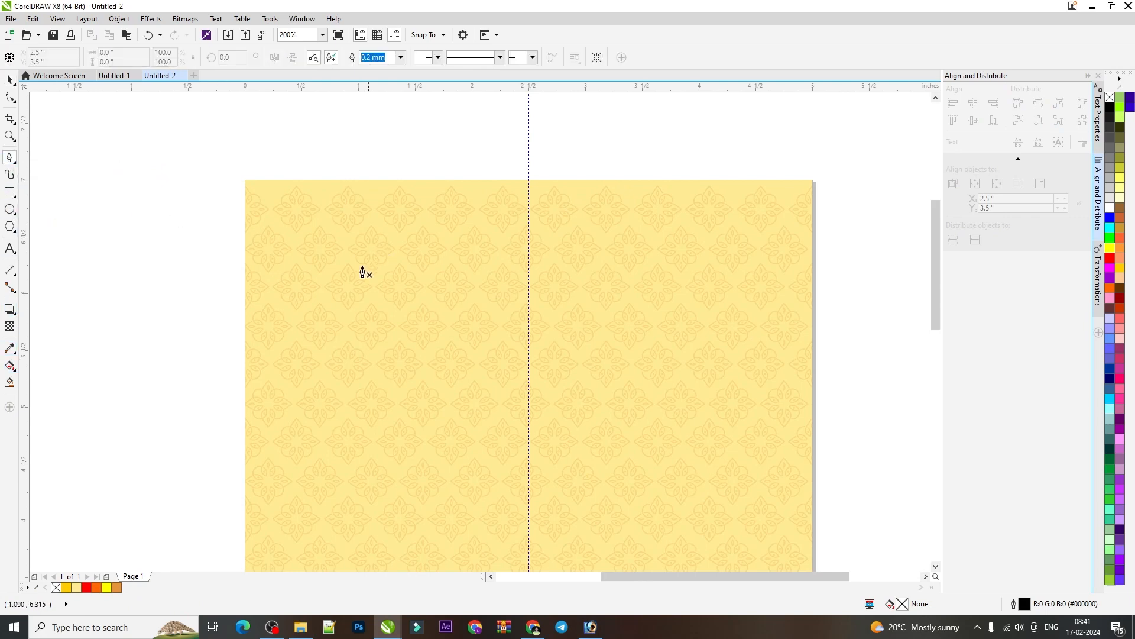
{"action": "left_click", "coordinate": [244, 345]}
{"action": "left_click_drag", "start_coordinate": [304, 278], "coordinate": [355, 282]}
{"action": "key", "text": "Escape"}
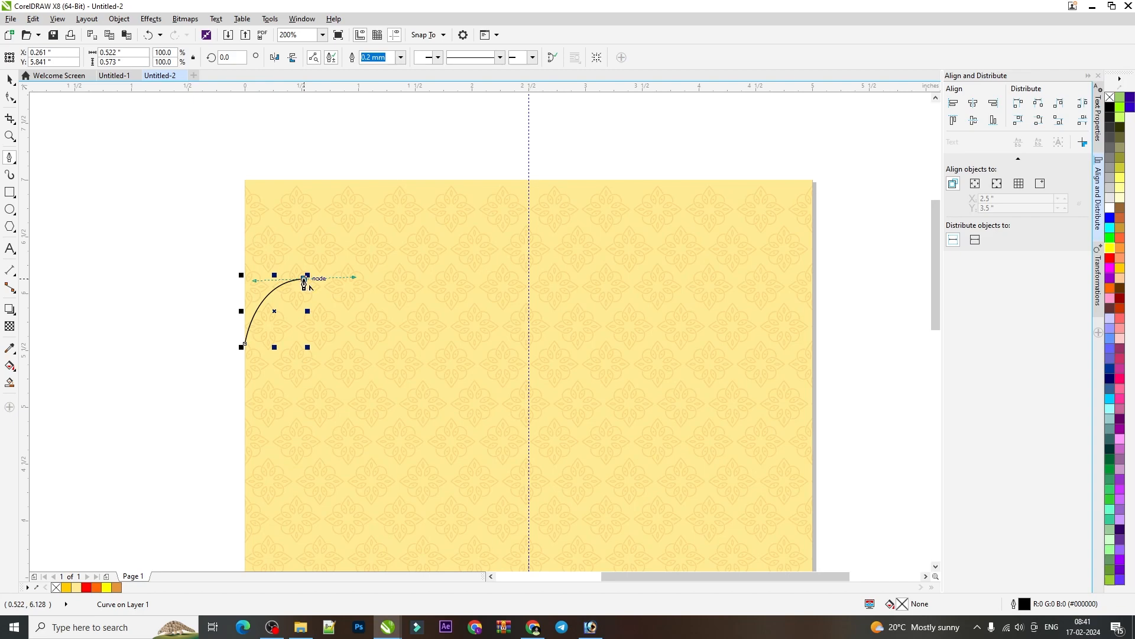
{"action": "left_click", "coordinate": [304, 278]}
{"action": "left_click_drag", "start_coordinate": [370, 232], "coordinate": [422, 240]}
{"action": "double_click", "coordinate": [423, 239]}
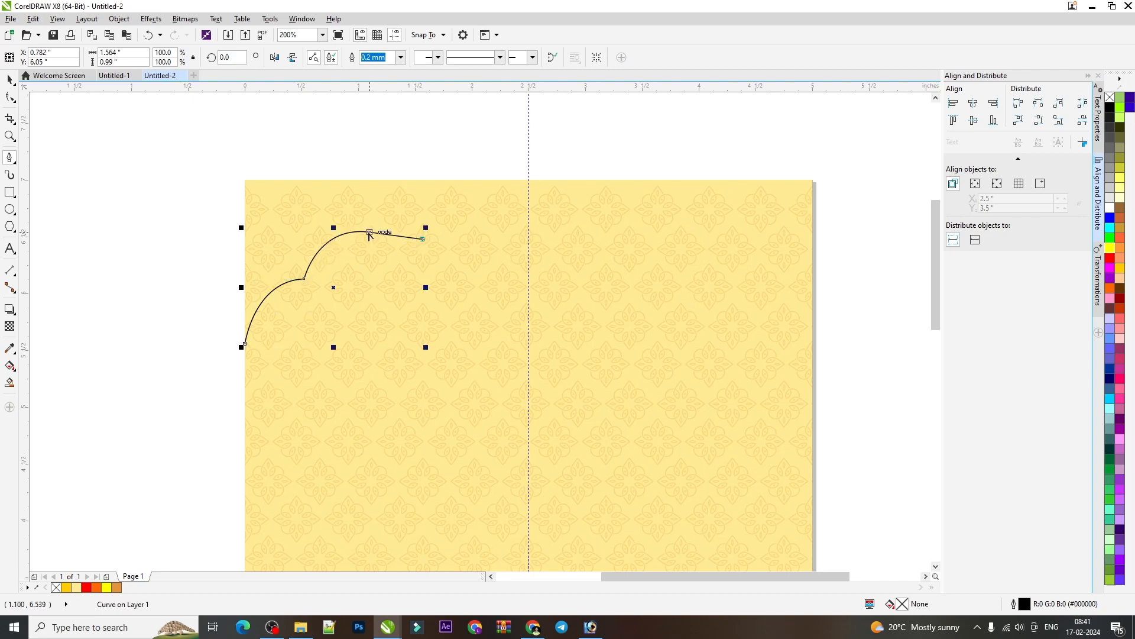
{"action": "key", "text": "ctrl+z"}
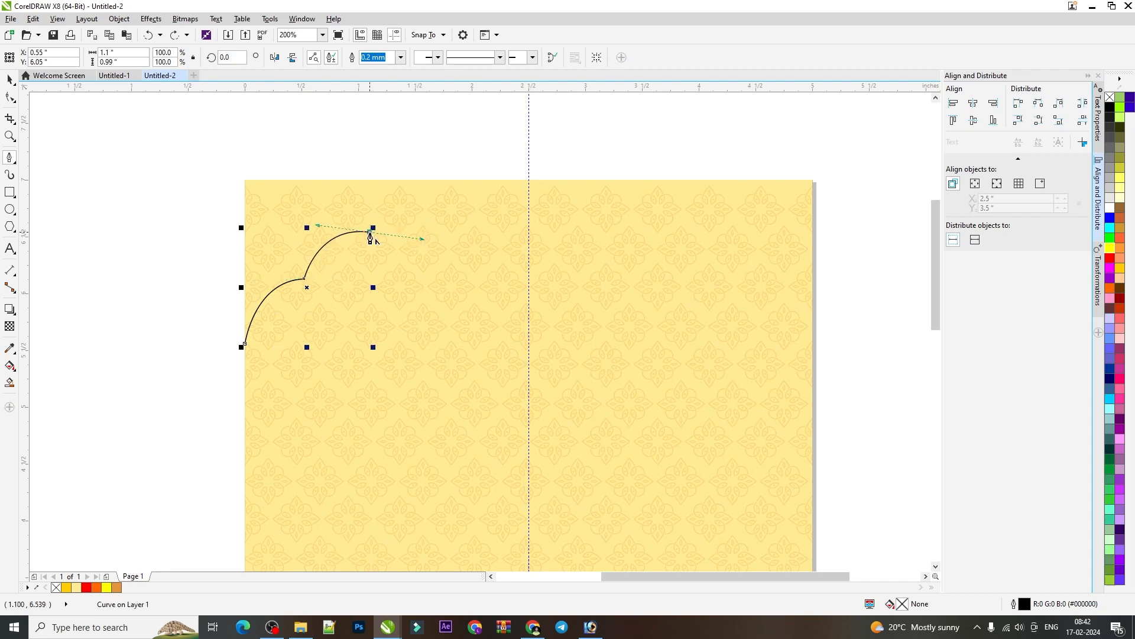
Continue the scalloped curve with two more arcs ending on the centre guideline, about 2.5 inches wide and 1.3 inches high overall
{"action": "left_click", "coordinate": [370, 233]}
{"action": "left_click_drag", "start_coordinate": [453, 210], "coordinate": [506, 236]}
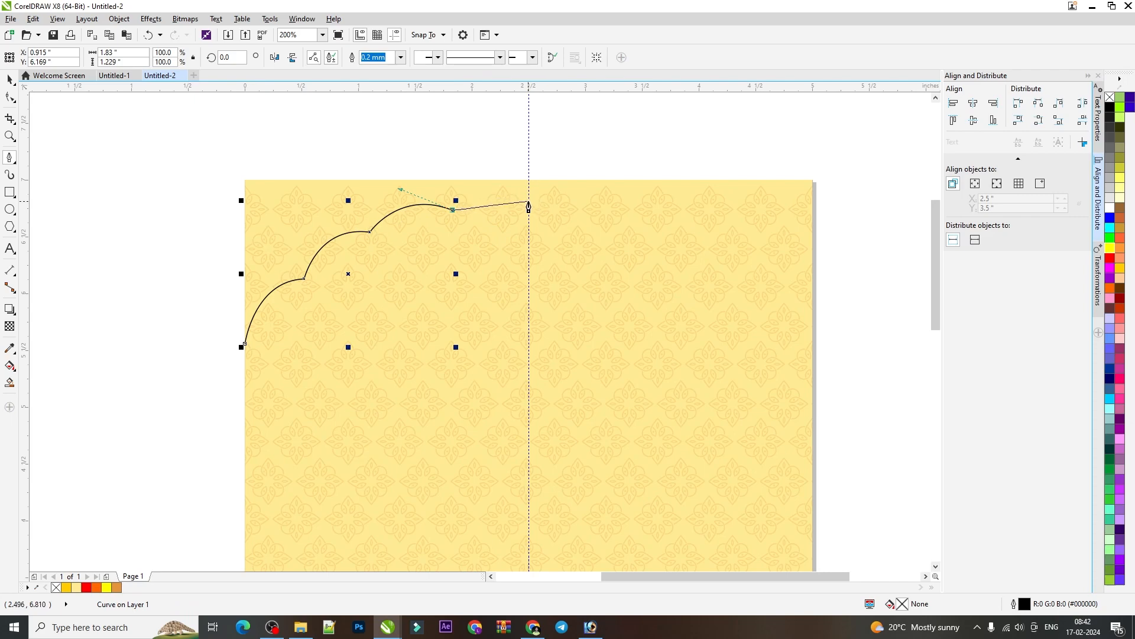
{"action": "left_click_drag", "start_coordinate": [529, 205], "coordinate": [564, 222]}
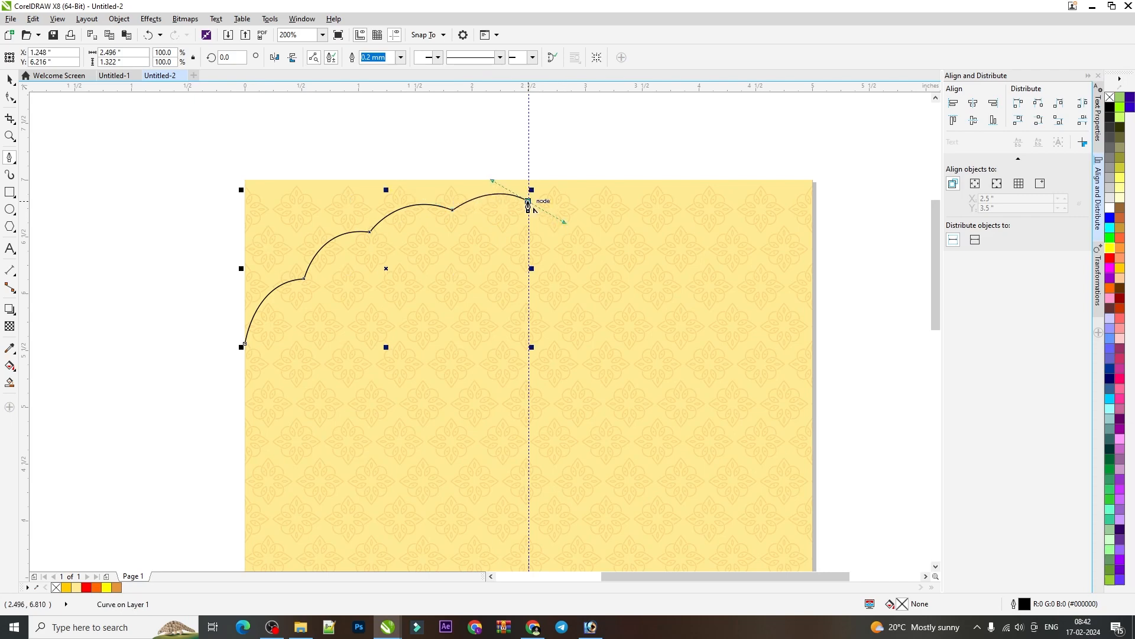
Close the scalloped shape with straight segments up the guideline, along the card's top edge and down its left edge
{"action": "left_click", "coordinate": [528, 204]}
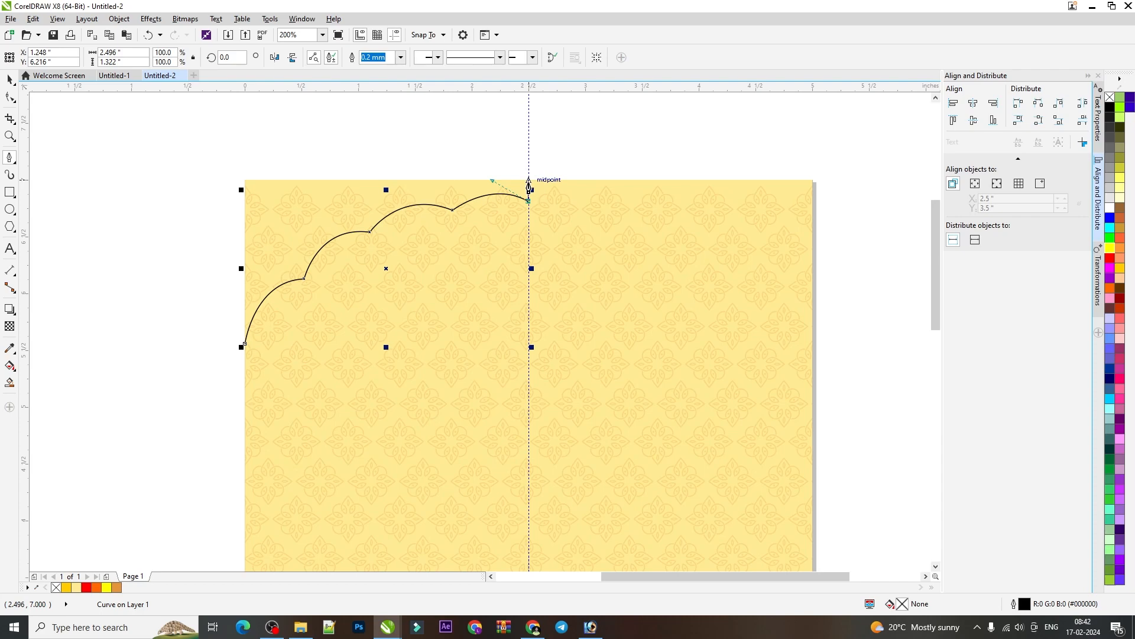
{"action": "left_click", "coordinate": [530, 179]}
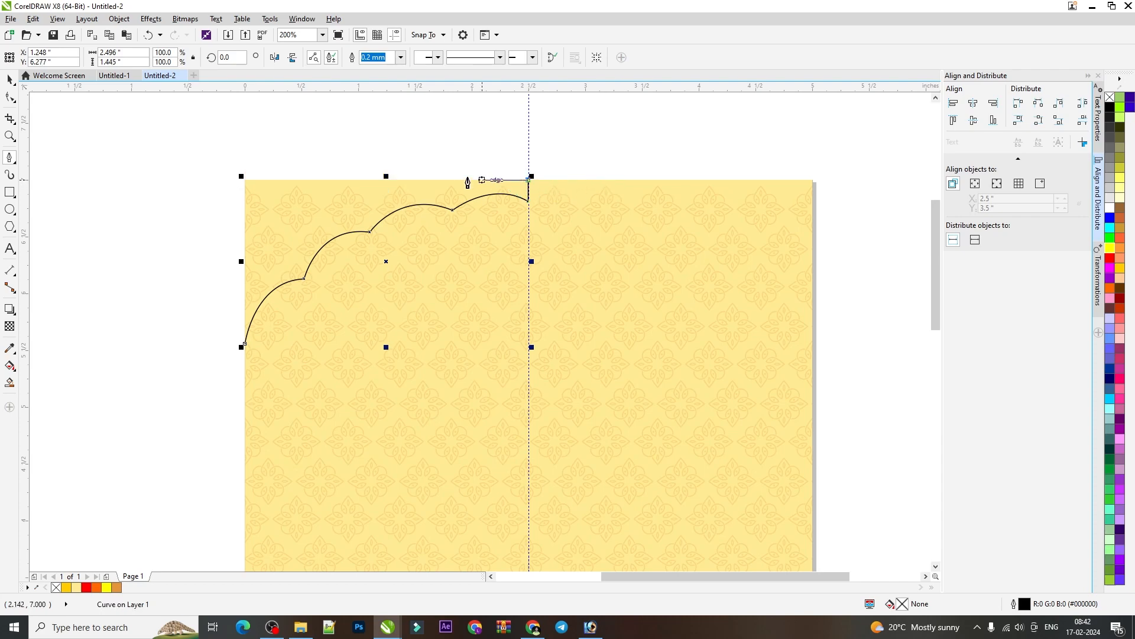
{"action": "left_click", "coordinate": [244, 180]}
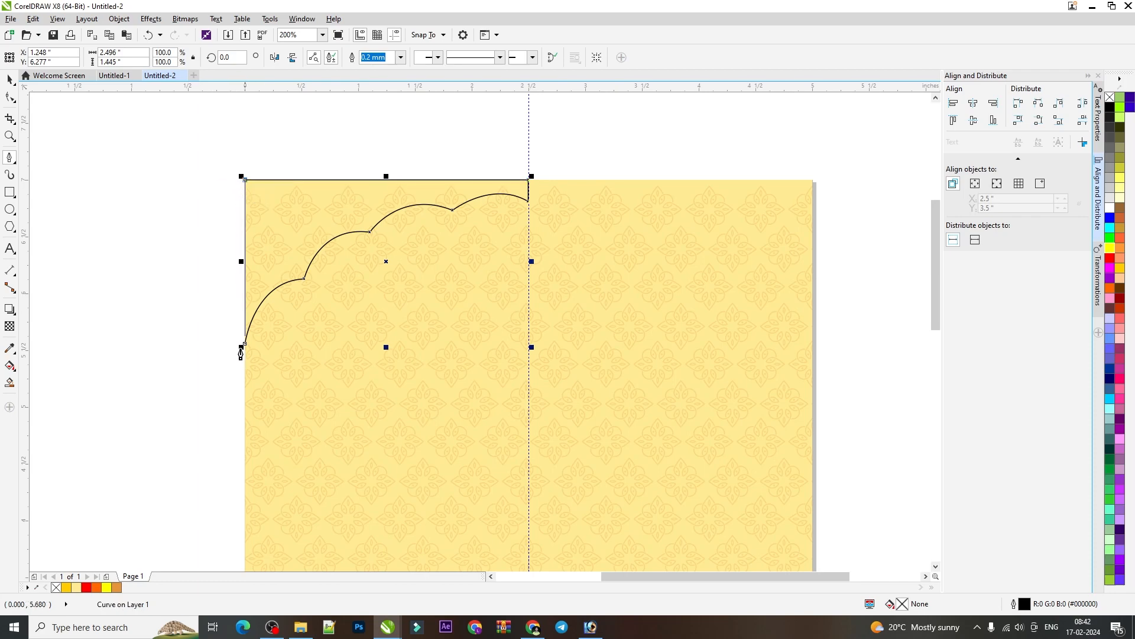
{"action": "left_click", "coordinate": [244, 346]}
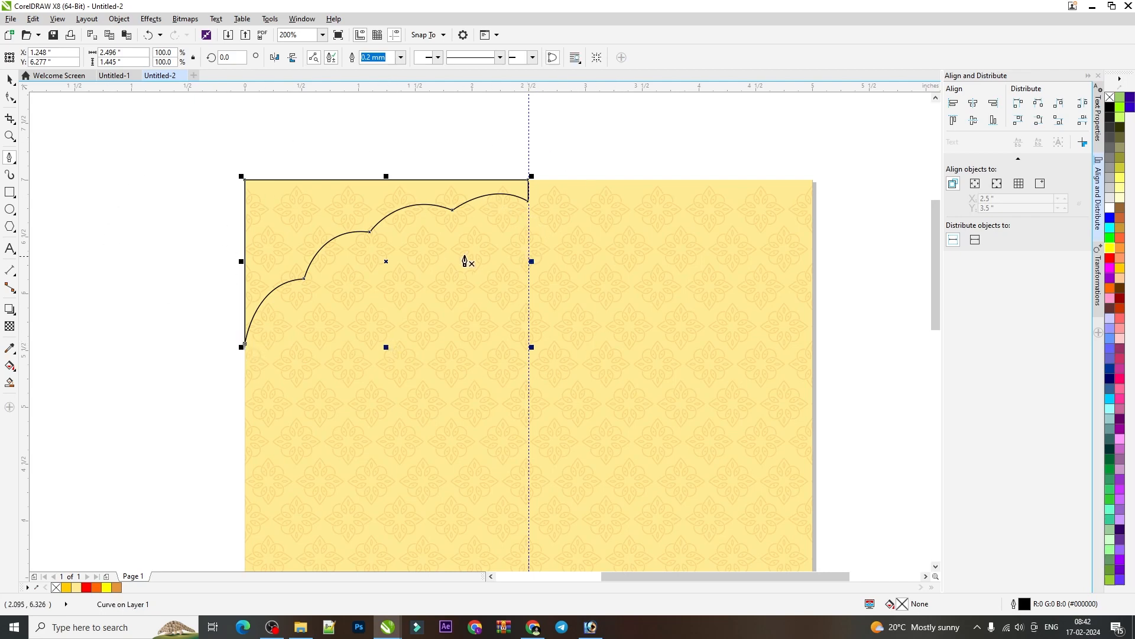
Fill the scalloped corner shape with red #FF0000 and remove its outline
{"action": "left_click", "coordinate": [1111, 260]}
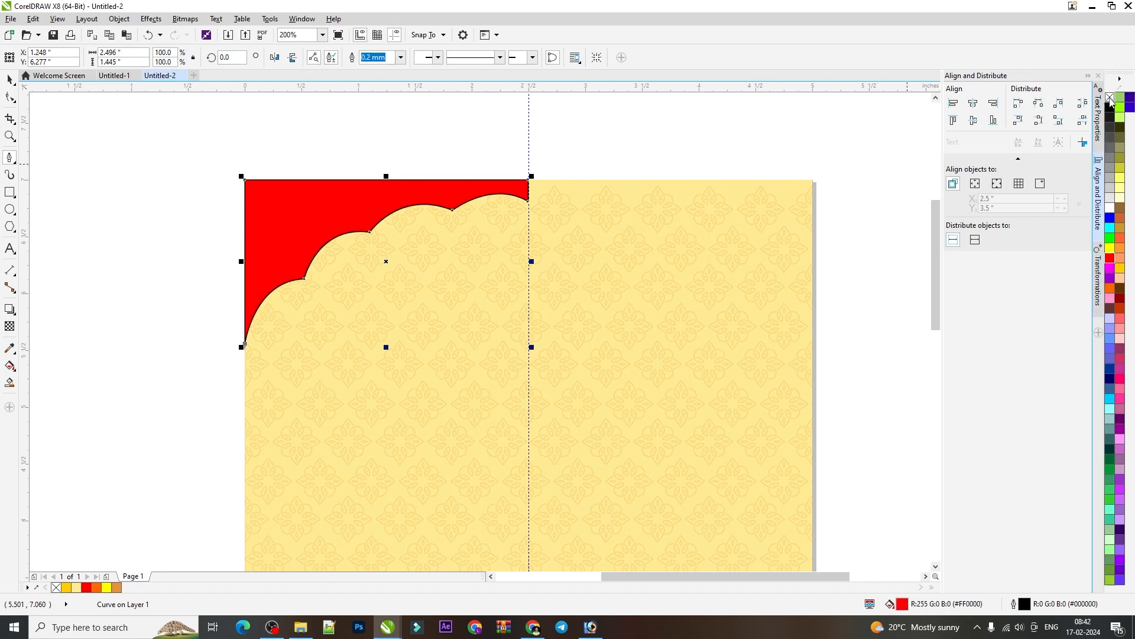
{"action": "right_click", "coordinate": [1110, 102]}
{"action": "left_click", "coordinate": [10, 80]}
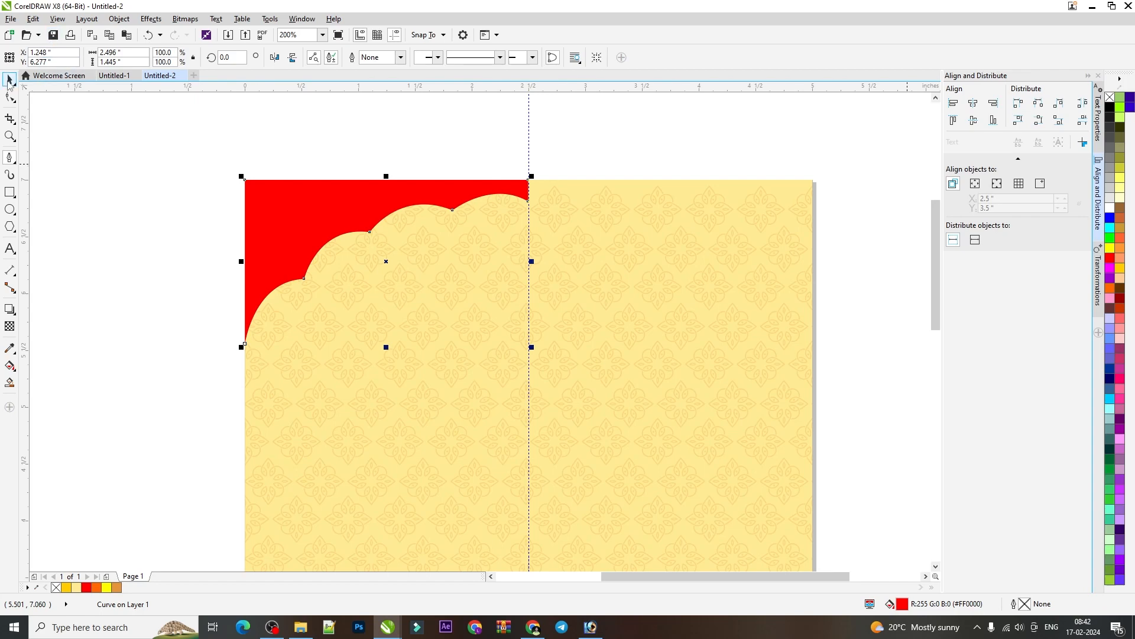
Duplicate the red scalloped corner shape in place and mirror the copy horizontally
{"action": "left_click", "coordinate": [402, 208]}
{"action": "left_click", "coordinate": [399, 197]}
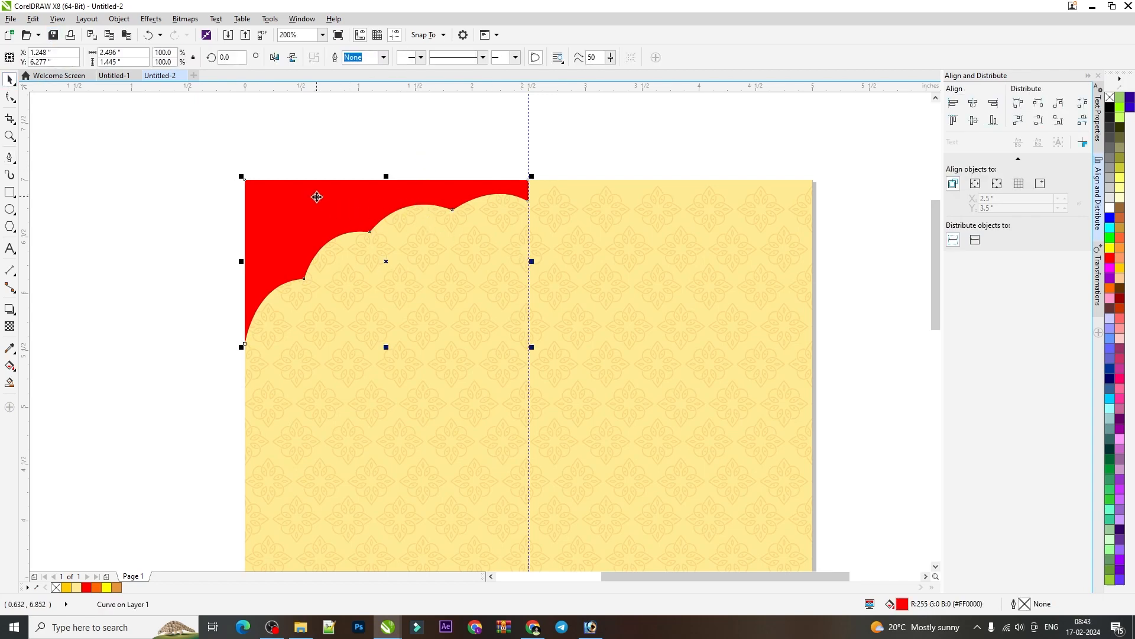
{"action": "left_click", "coordinate": [274, 59]}
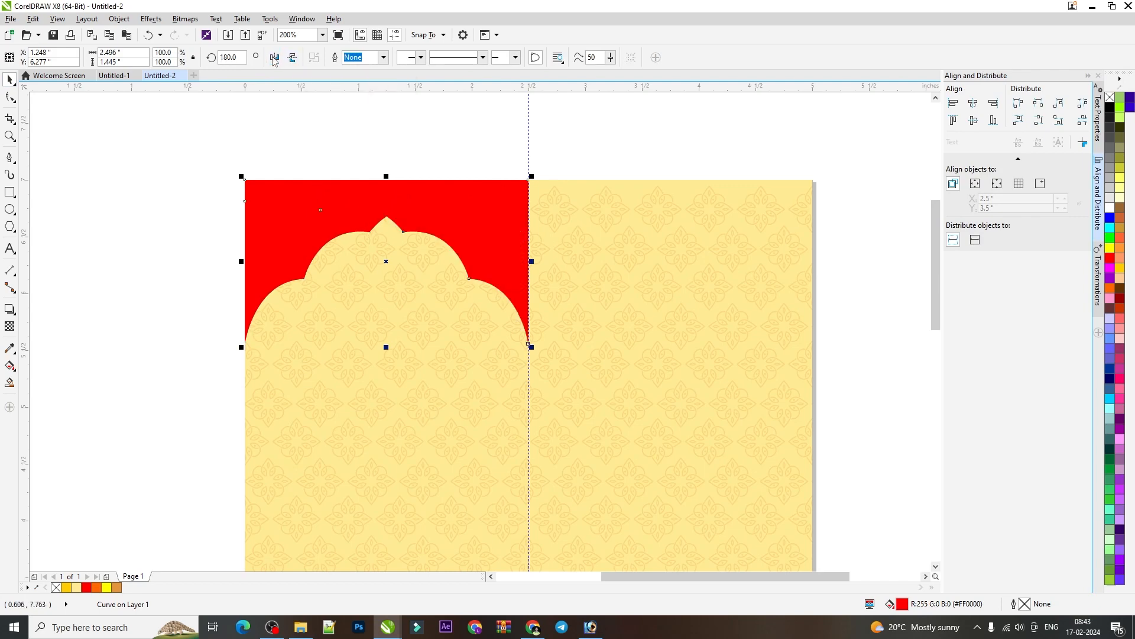
Move the mirrored red corner shape to the card's right half, centred at about X 3.64 inches
{"action": "left_click_drag", "start_coordinate": [401, 214], "coordinate": [671, 230]}
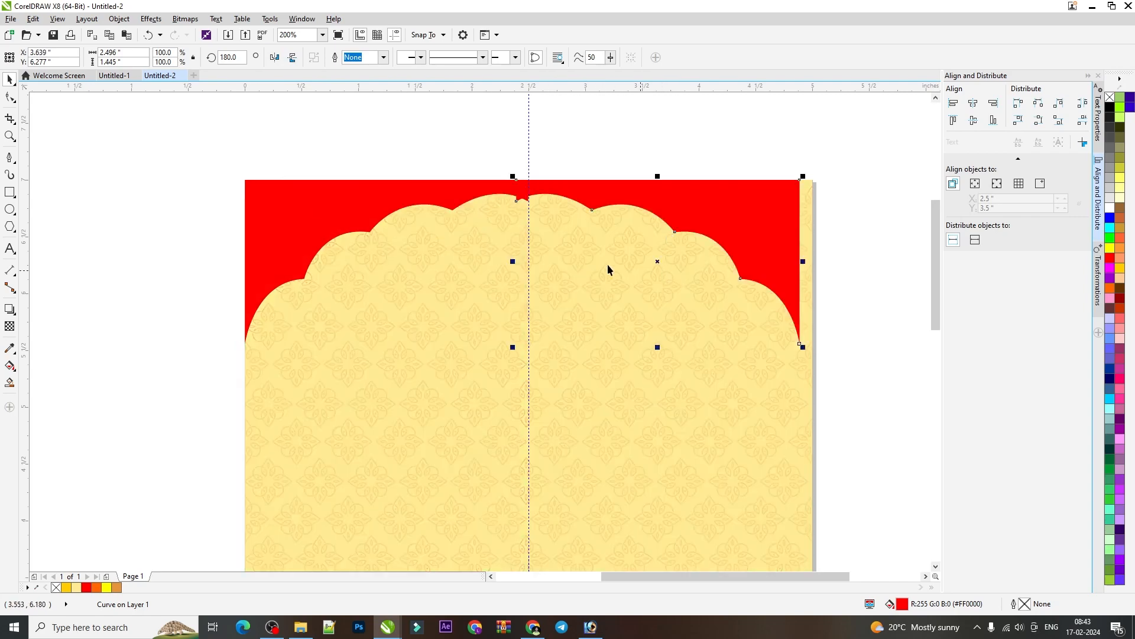
{"action": "left_click", "coordinate": [307, 253]}
{"action": "left_click", "coordinate": [295, 403], "text": "shift"}
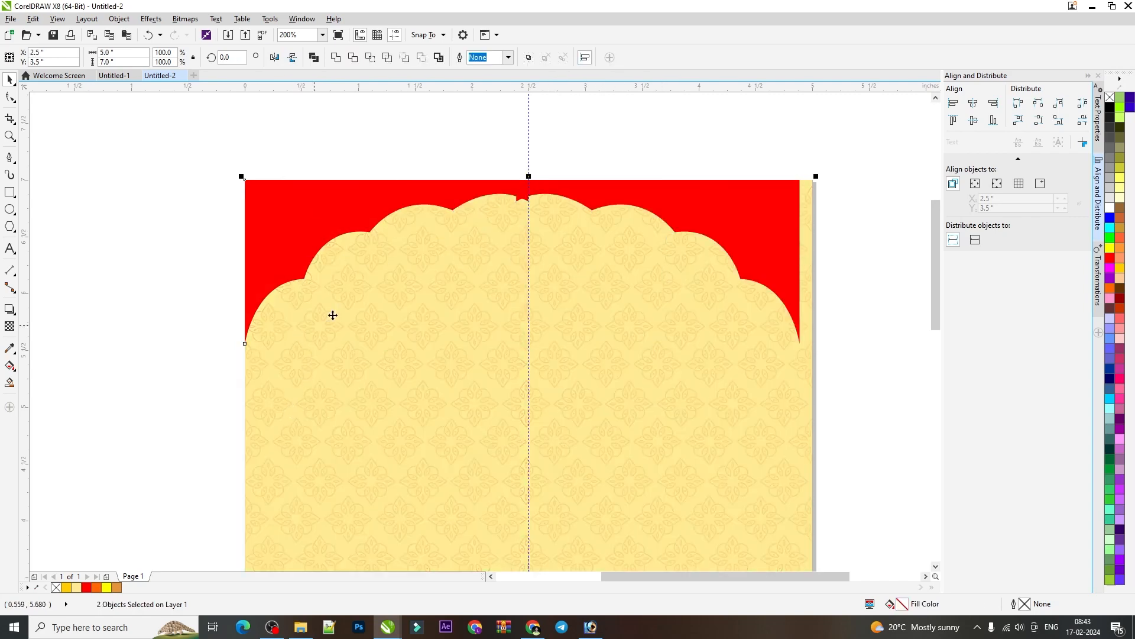
{"action": "left_click", "coordinate": [796, 237]}
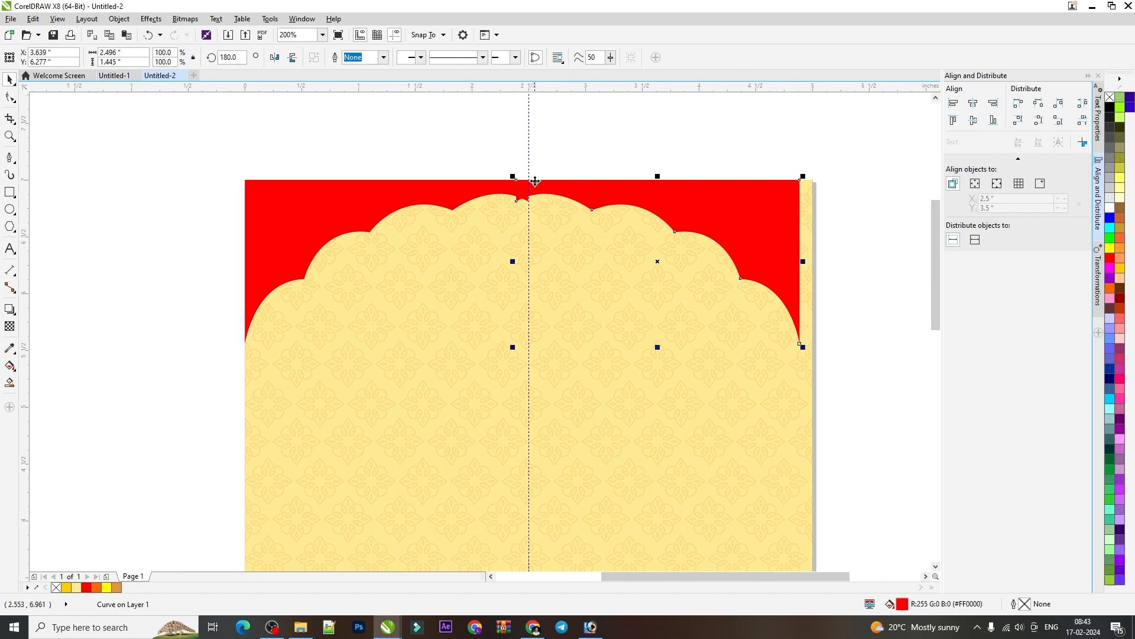
{"action": "scroll", "coordinate": [535, 180], "scroll_direction": "up", "scroll_amount": 1}
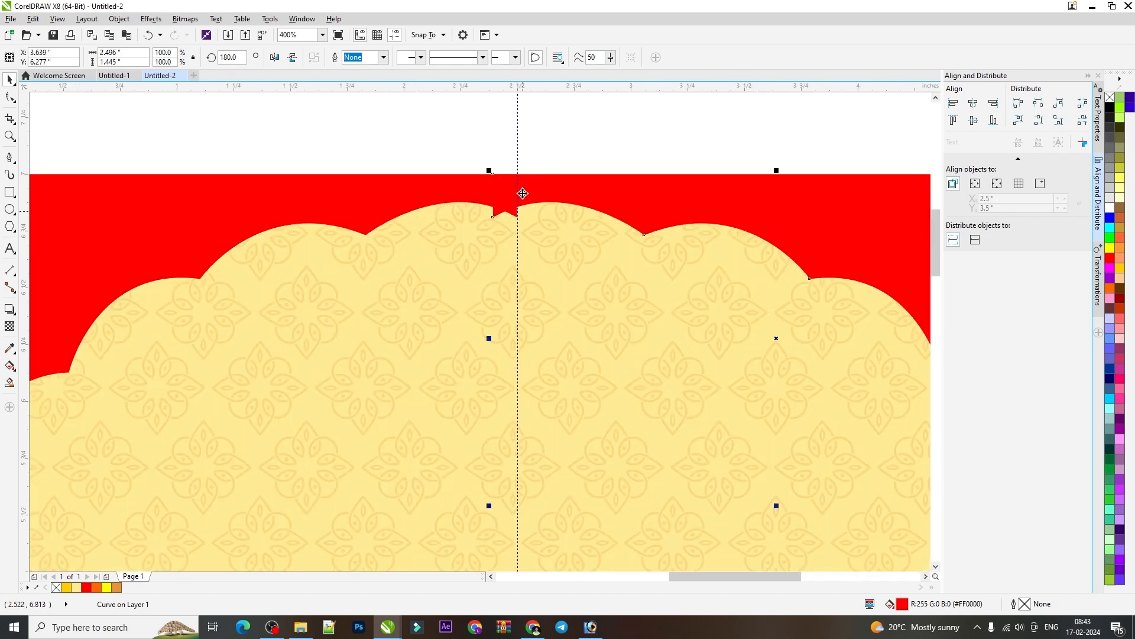
{"action": "scroll", "coordinate": [522, 193], "scroll_direction": "down", "scroll_amount": 1}
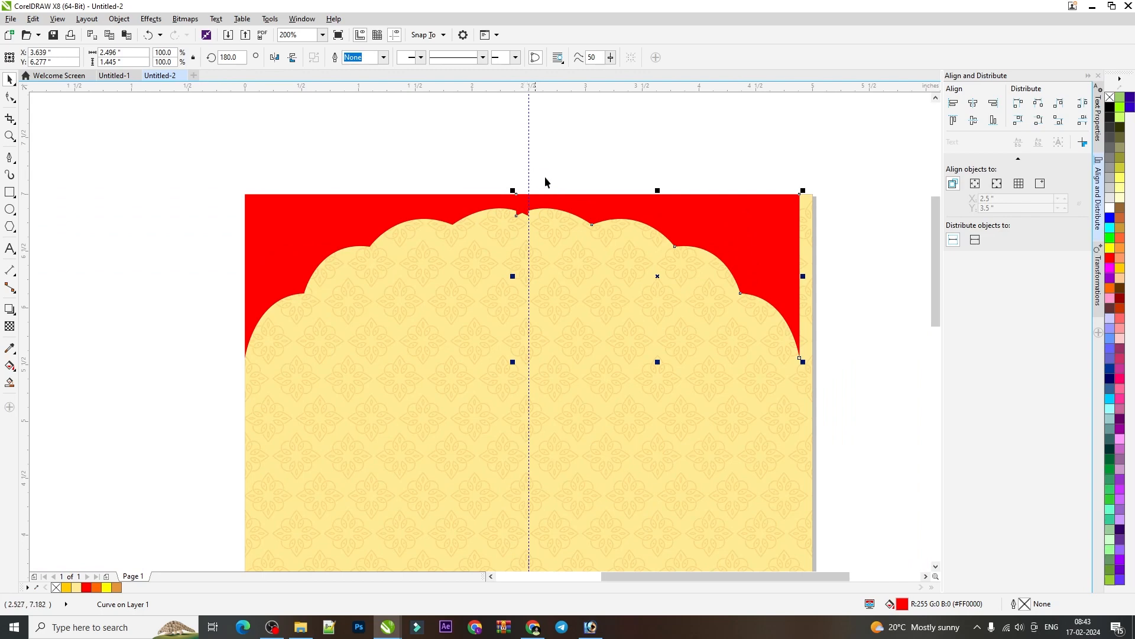
{"action": "scroll", "coordinate": [546, 204], "scroll_direction": "up", "scroll_amount": 1}
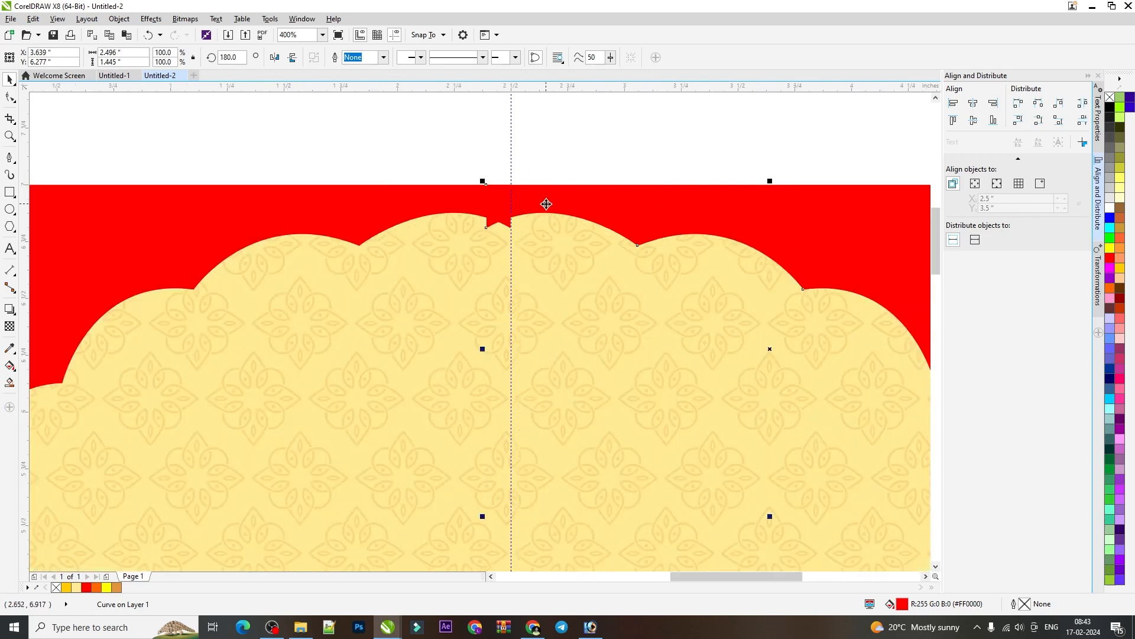
{"action": "scroll", "coordinate": [707, 212], "scroll_direction": "down", "scroll_amount": 1}
{"action": "scroll", "coordinate": [758, 197], "scroll_direction": "up", "scroll_amount": 1}
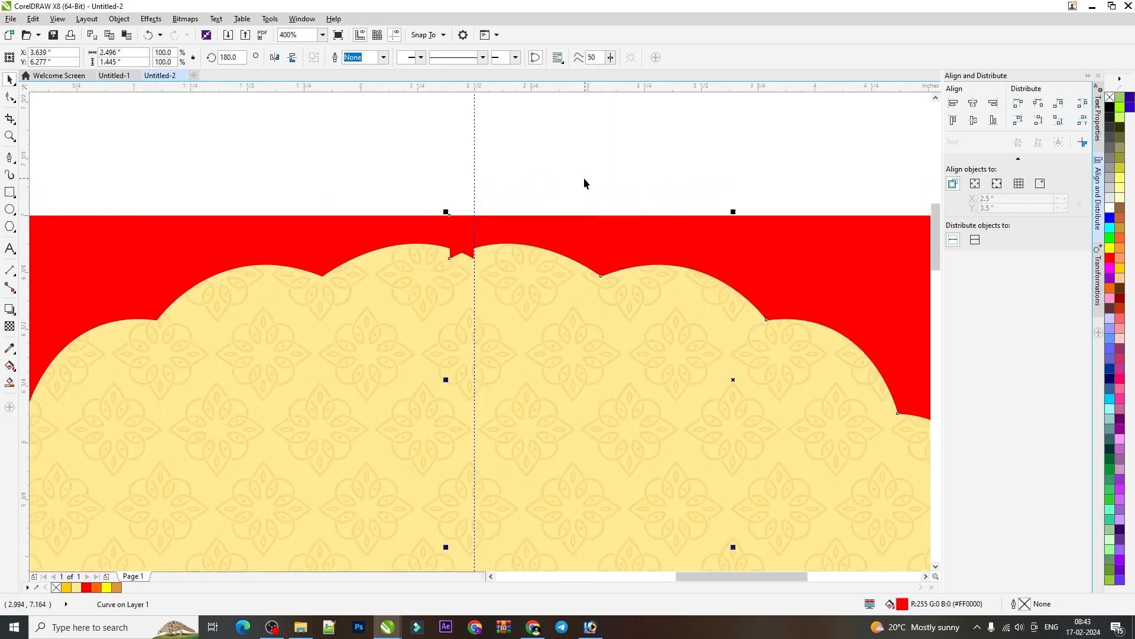
Try to line up the mirrored copy's inner edge with the centre guideline, shifting it to about X 3.74 inches
{"action": "left_click", "coordinate": [530, 190]}
{"action": "left_click", "coordinate": [571, 242]}
{"action": "left_click_drag", "start_coordinate": [493, 236], "coordinate": [517, 233]}
{"action": "scroll", "coordinate": [507, 230], "scroll_direction": "up", "scroll_amount": 2}
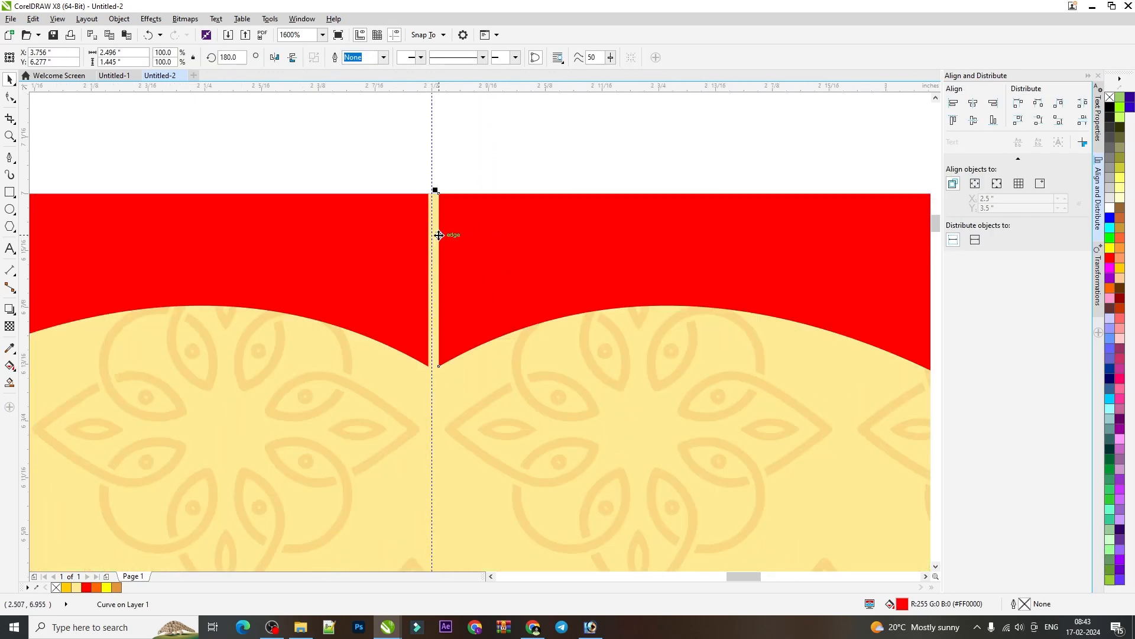
{"action": "key", "text": "Left"}
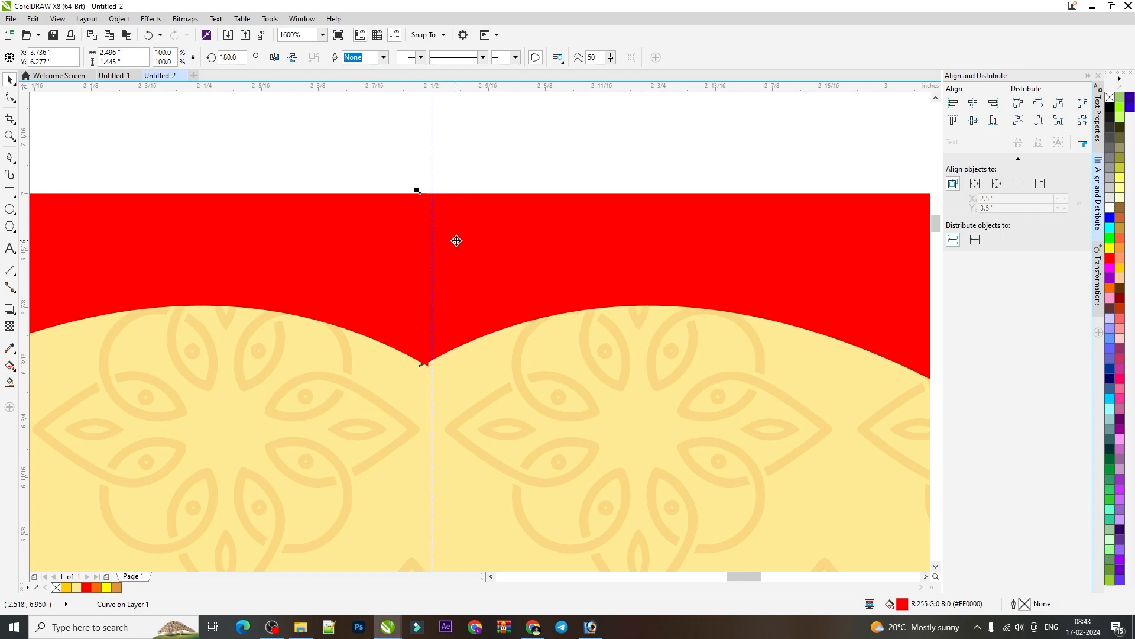
{"action": "scroll", "coordinate": [456, 241], "scroll_direction": "down", "scroll_amount": 4}
{"action": "scroll", "coordinate": [822, 303], "scroll_direction": "up", "scroll_amount": 1}
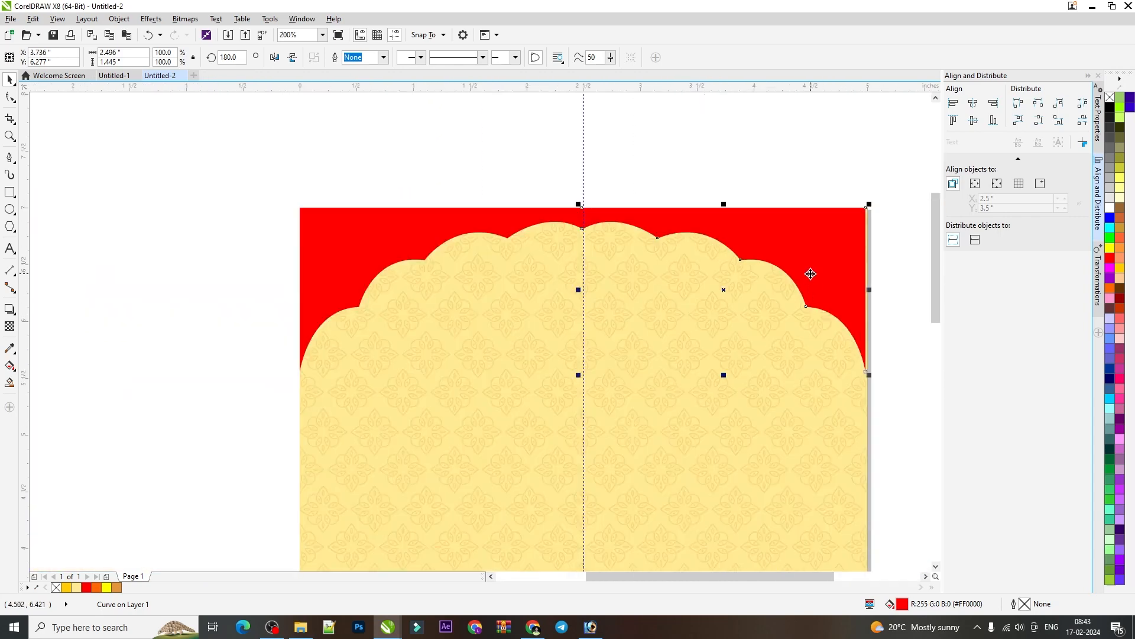
Delete the mirrored red copy and select the remaining corner shape on the card's left half
{"action": "key", "text": "Delete"}
{"action": "left_click", "coordinate": [387, 242]}
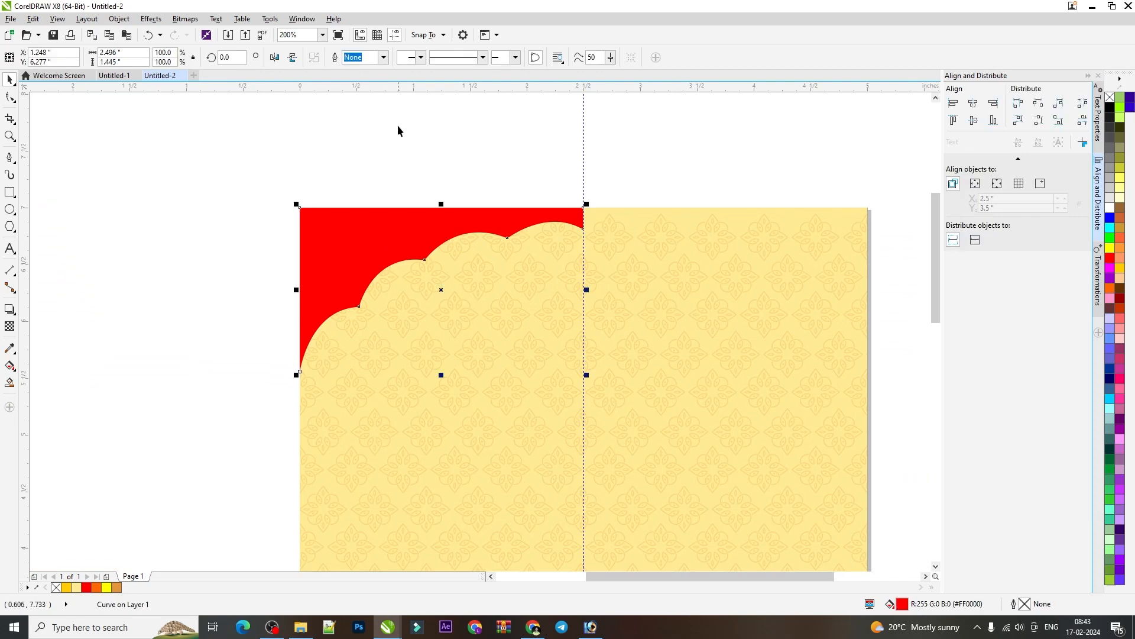
Try to flip the red corner shape horizontally across the centre guideline, undoing each attempt
{"action": "left_click_drag", "start_coordinate": [364, 262], "coordinate": [371, 228]}
{"action": "key", "text": "ctrl+z"}
{"action": "left_click_drag", "start_coordinate": [296, 290], "coordinate": [622, 290]}
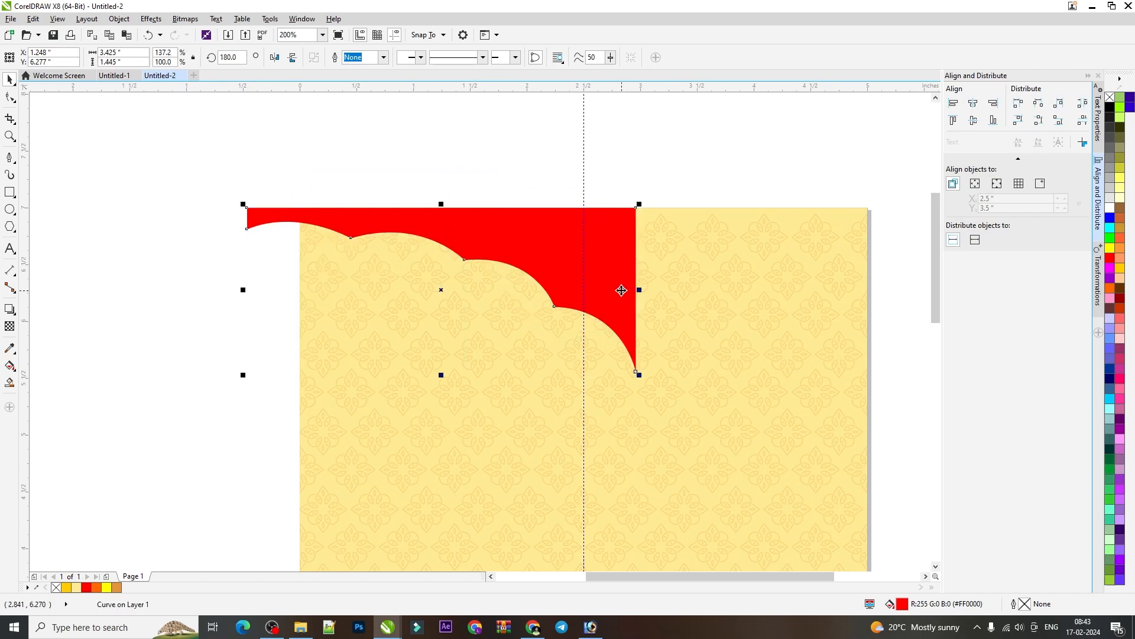
{"action": "key", "text": "ctrl+z"}
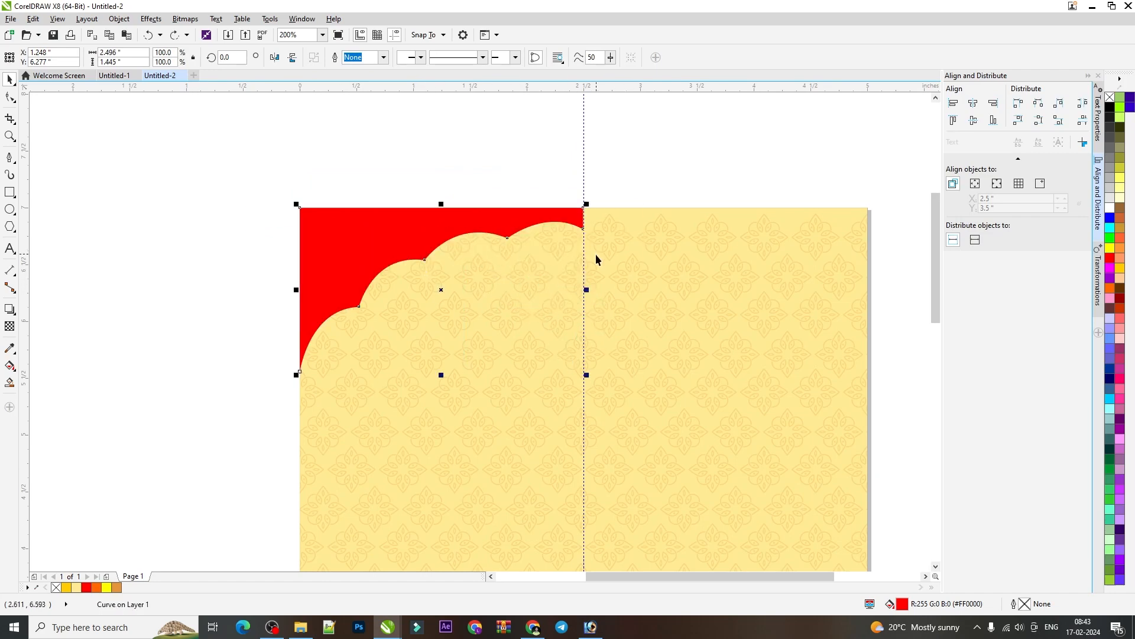
{"action": "left_click_drag", "start_coordinate": [296, 288], "coordinate": [710, 300]}
{"action": "left_click_drag", "start_coordinate": [625, 302], "coordinate": [754, 301]}
{"action": "key", "text": "ctrl+z"}
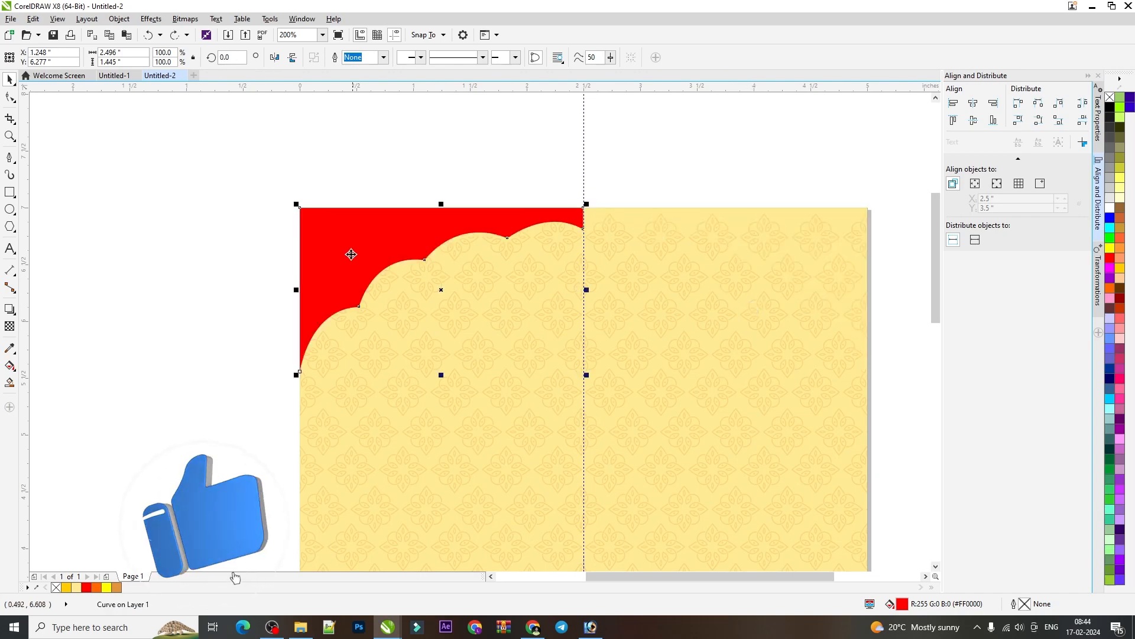
Mirror a copy of the red corner shape onto the card's right half and undo it
{"action": "left_click_drag", "start_coordinate": [296, 290], "coordinate": [672, 295]}
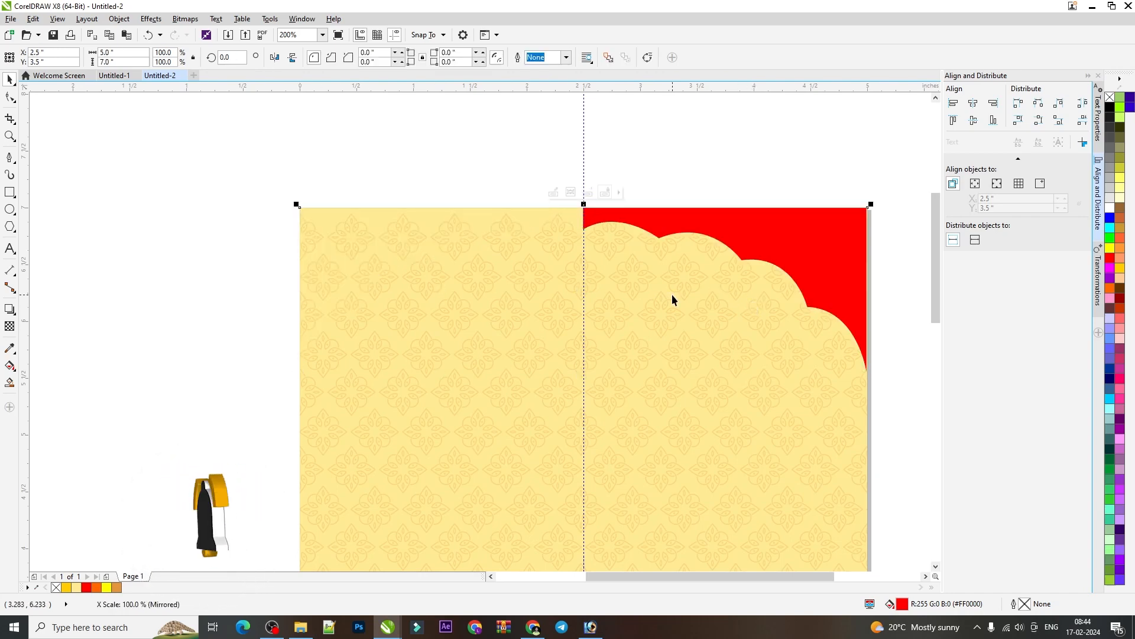
{"action": "right_click", "coordinate": [673, 295]}
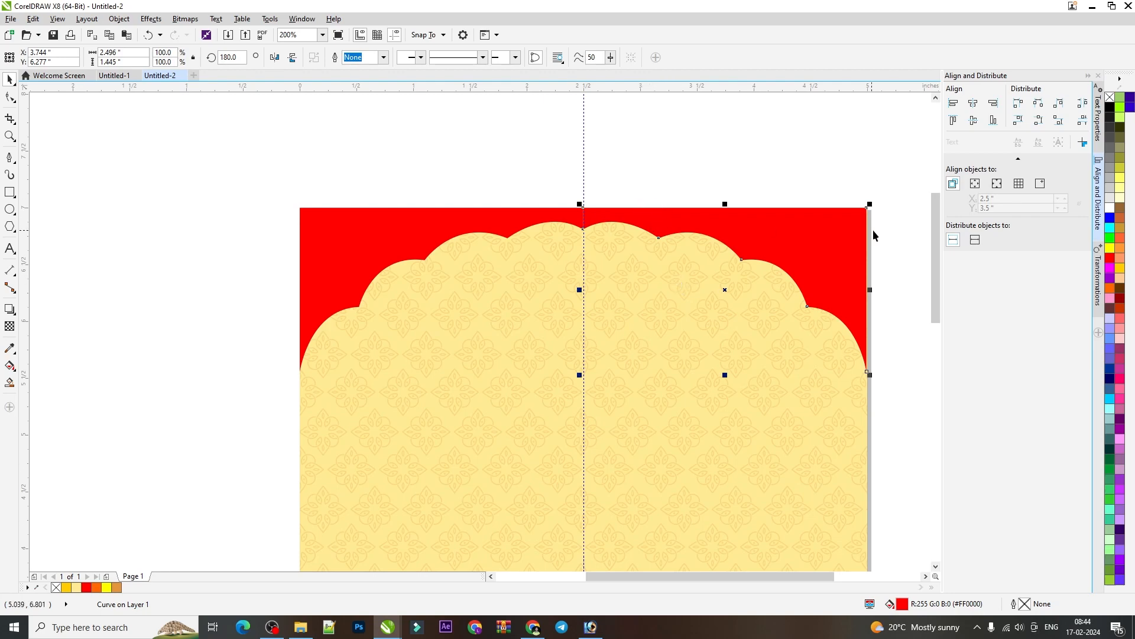
{"action": "key", "text": "ctrl+z"}
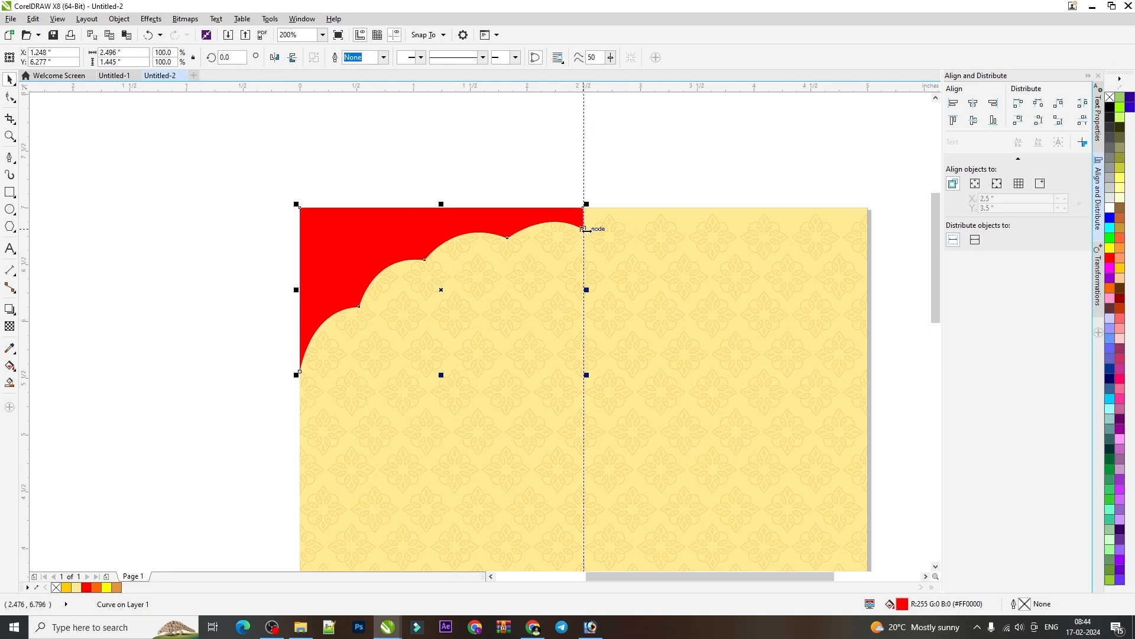
Mirror a full-size copy of the red corner shape across its inner edge onto the card's right half
{"action": "left_click_drag", "start_coordinate": [297, 290], "coordinate": [766, 290]}
{"action": "scroll", "coordinate": [699, 286], "scroll_direction": "down", "scroll_amount": 1}
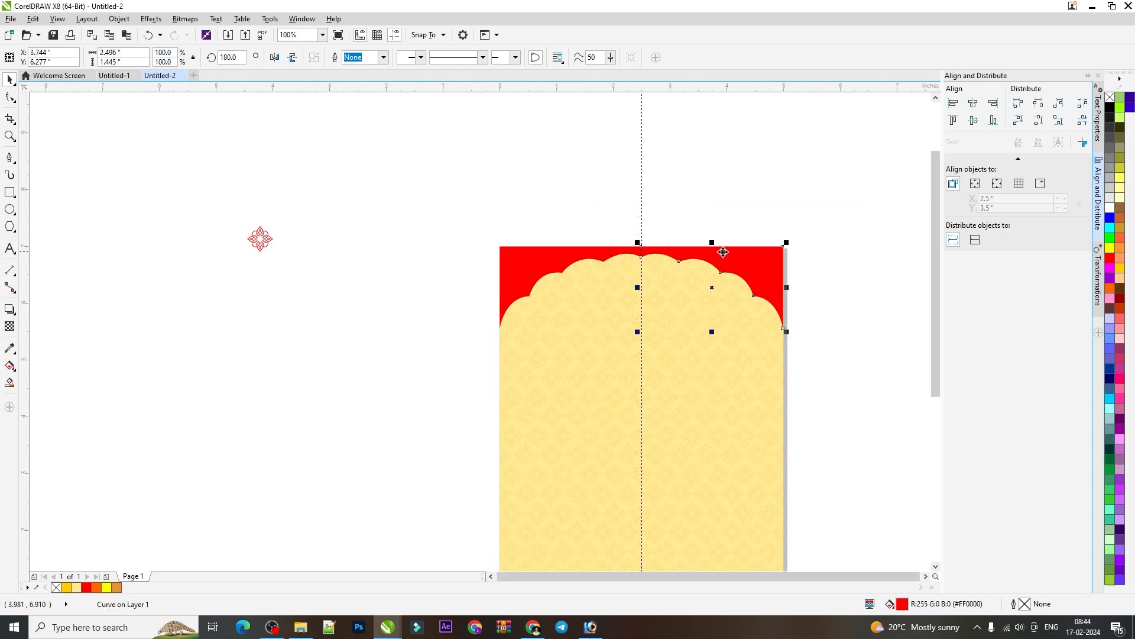
Select both red corner shapes and weld them into a single scalloped arch across the card's upper part
{"action": "mouse_move", "coordinate": [569, 278]}
{"action": "left_mouse_down"}
{"action": "mouse_move", "coordinate": [561, 239]}
{"action": "mouse_move", "coordinate": [568, 283]}
{"action": "left_mouse_up"}
{"action": "left_click_drag", "start_coordinate": [447, 186], "coordinate": [815, 349]}
{"action": "scroll", "coordinate": [784, 260], "scroll_direction": "up", "scroll_amount": 1}
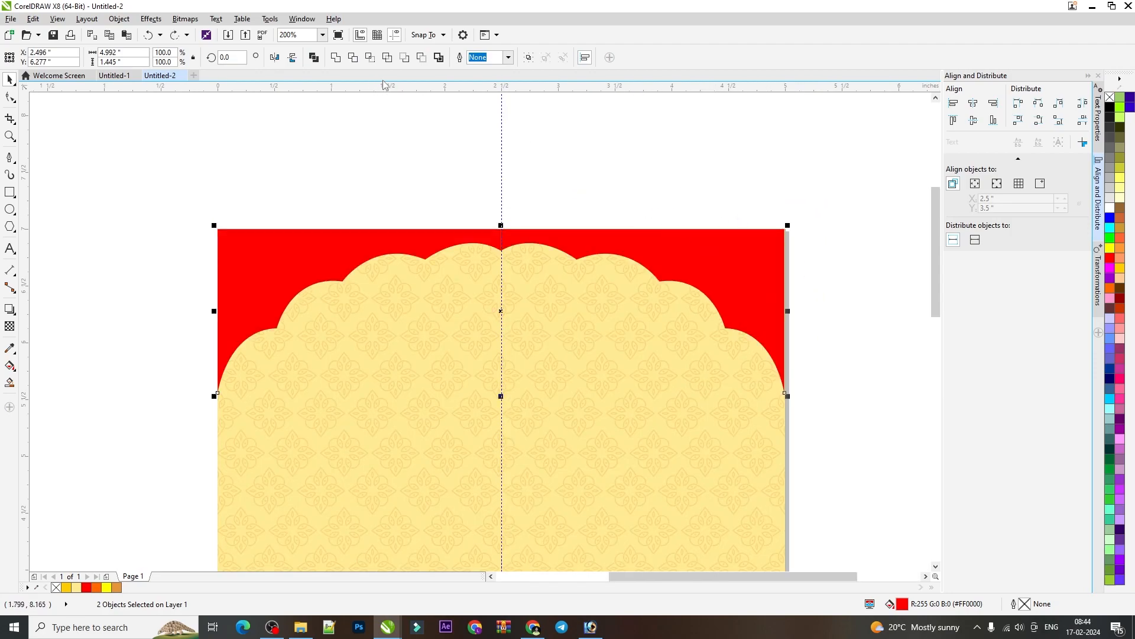
{"action": "left_click", "coordinate": [335, 57]}
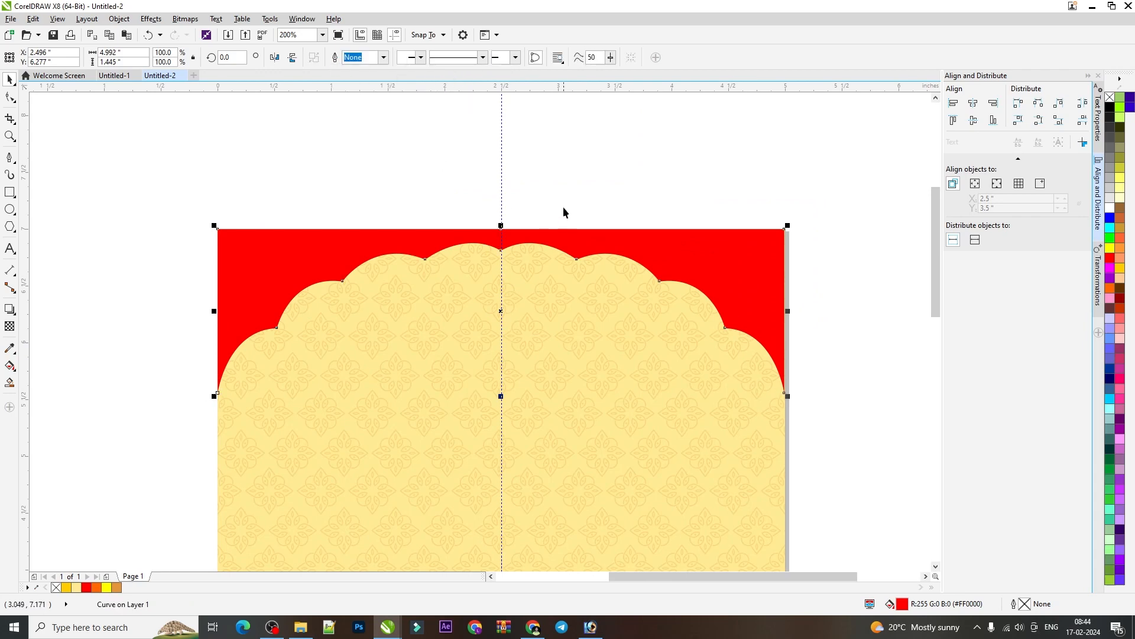
Try moving the welded red arch above the card and undo the move
{"action": "key", "text": "F10"}
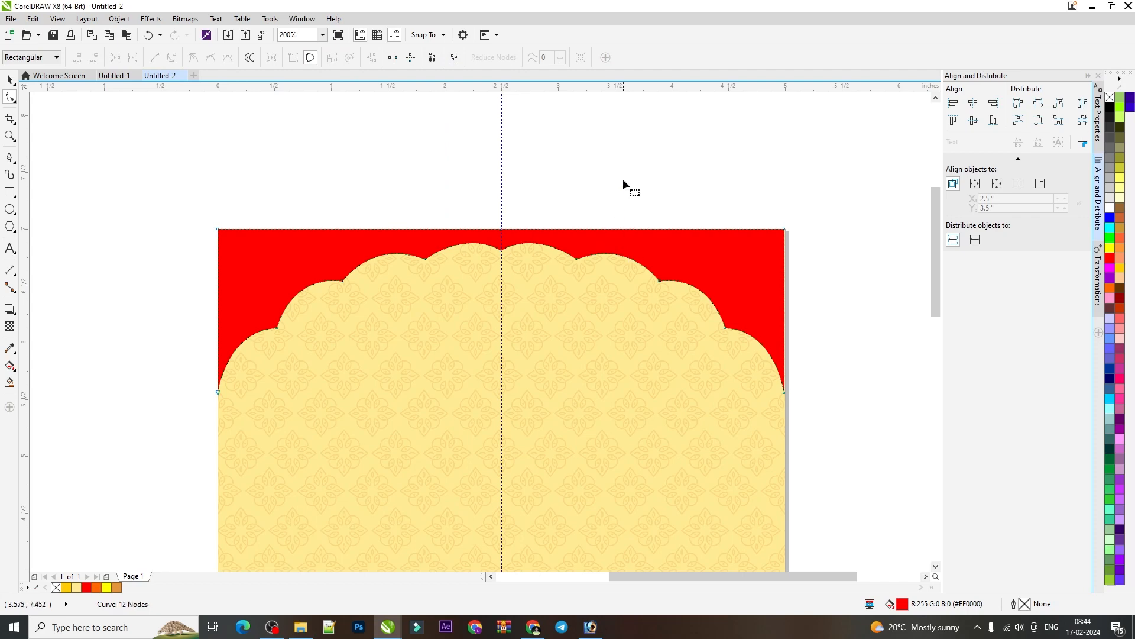
{"action": "left_click_drag", "start_coordinate": [22, 87], "coordinate": [18, 84]}
{"action": "left_click", "coordinate": [10, 79]}
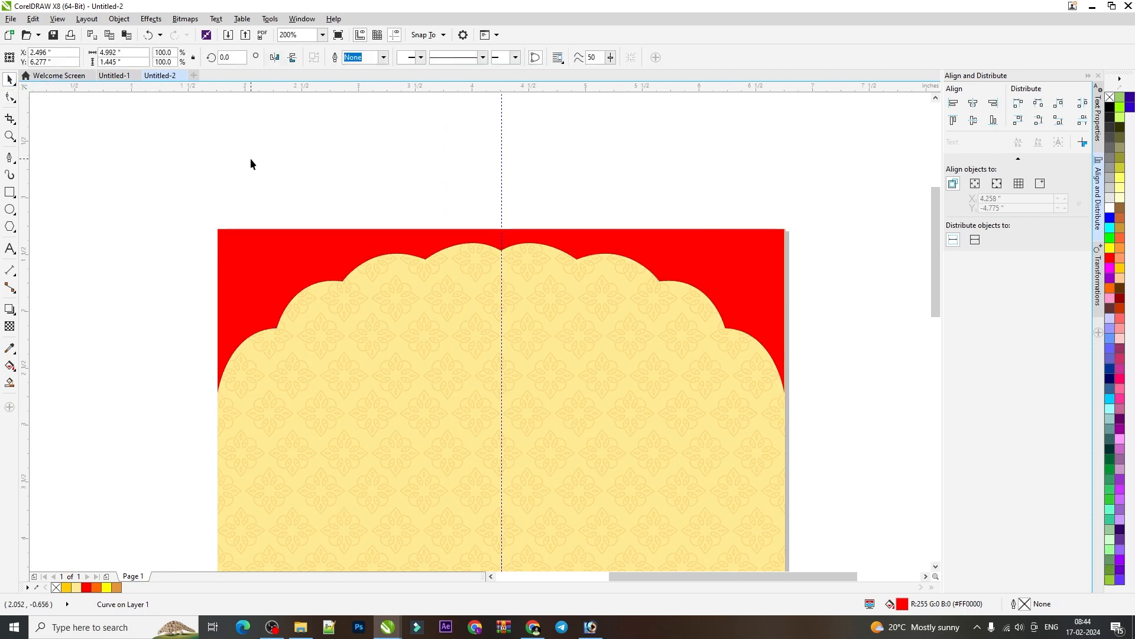
{"action": "left_click", "coordinate": [250, 157]}
{"action": "left_click_drag", "start_coordinate": [311, 231], "coordinate": [311, 150]}
{"action": "key", "text": "ctrl+z"}
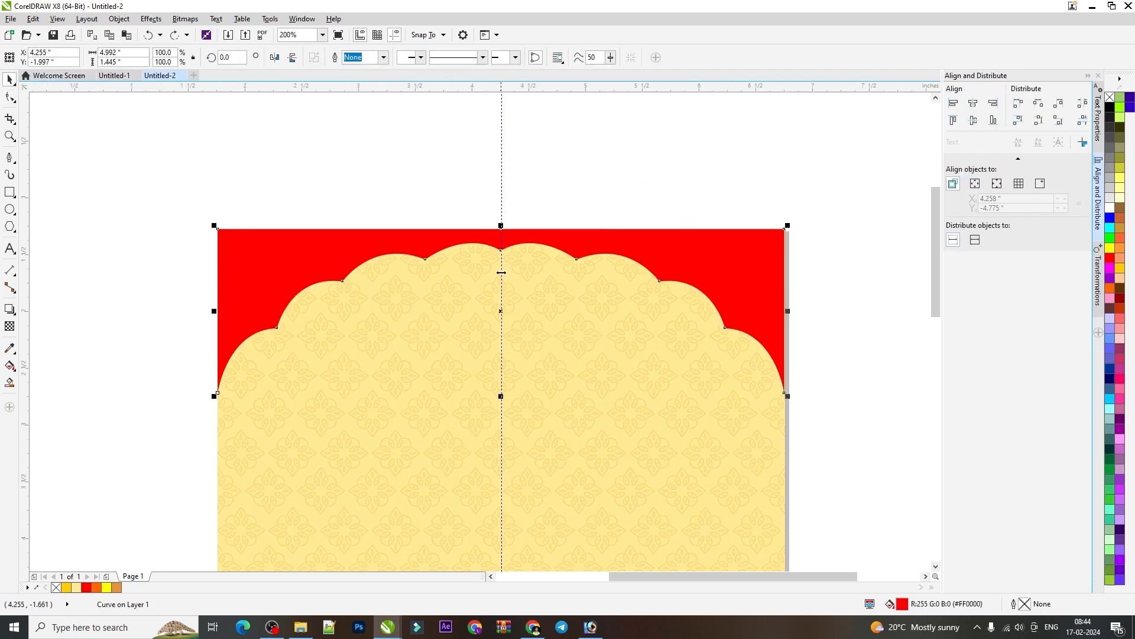
Move the vertical centre guideline off the card to the blank area on its right, at about X 11.64 inches
{"action": "scroll", "coordinate": [508, 230], "scroll_direction": "up", "scroll_amount": 3}
{"action": "scroll", "coordinate": [508, 230], "scroll_direction": "up", "scroll_amount": 2}
{"action": "scroll", "coordinate": [370, 203], "scroll_direction": "up", "scroll_amount": 1}
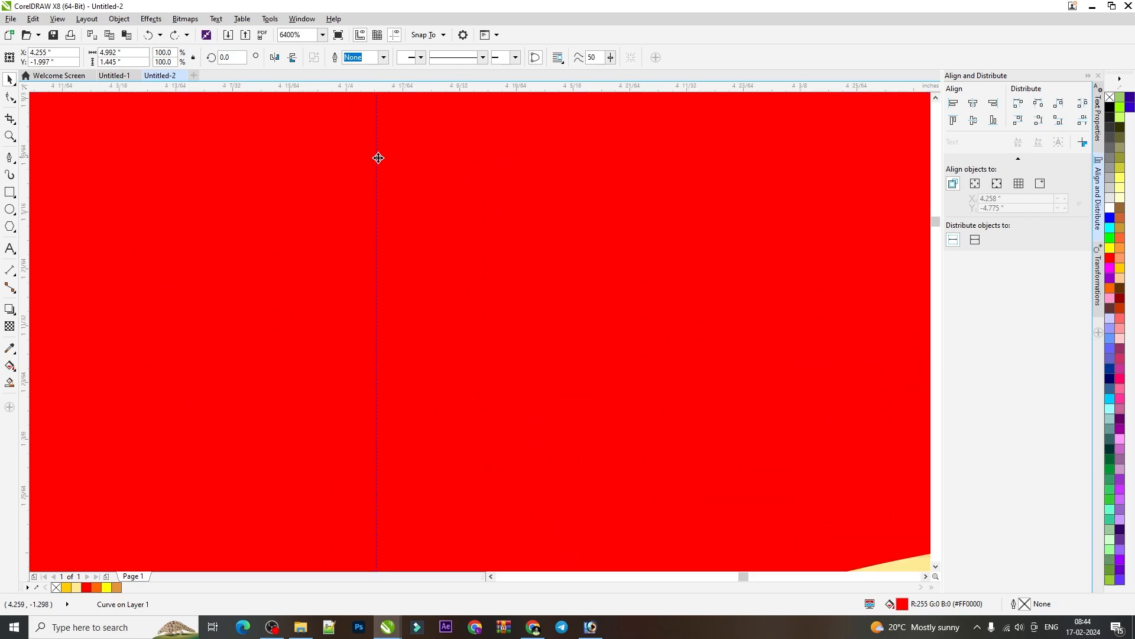
{"action": "scroll", "coordinate": [384, 166], "scroll_direction": "down", "scroll_amount": 2}
{"action": "scroll", "coordinate": [384, 165], "scroll_direction": "up", "scroll_amount": 1}
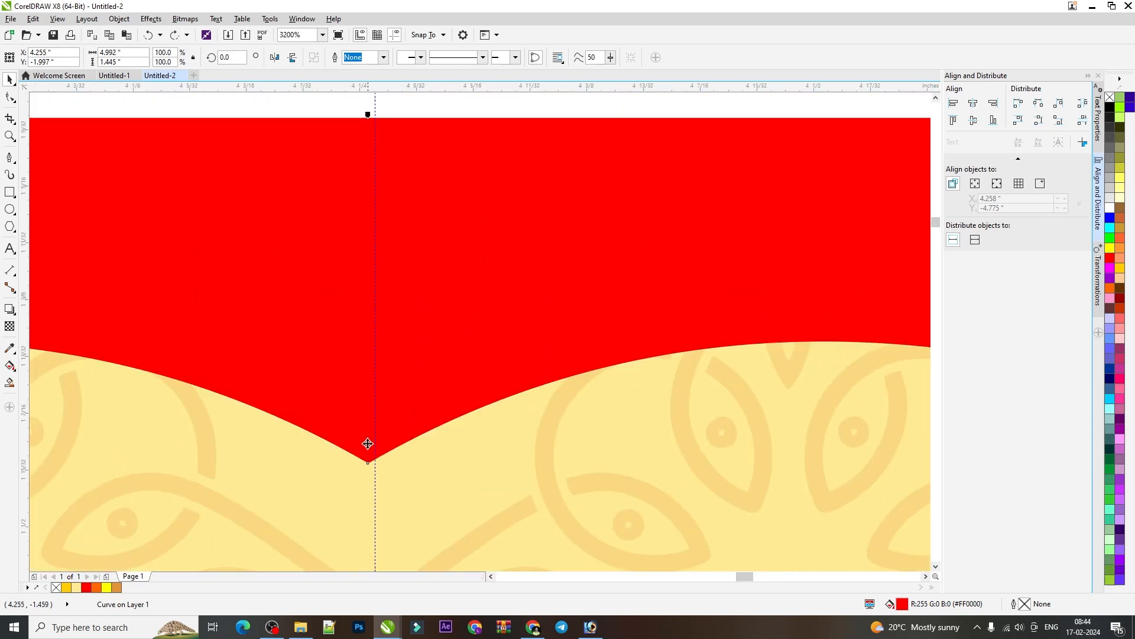
{"action": "scroll", "coordinate": [372, 342], "scroll_direction": "down", "scroll_amount": 1}
{"action": "left_click_drag", "start_coordinate": [375, 201], "coordinate": [109, 202]}
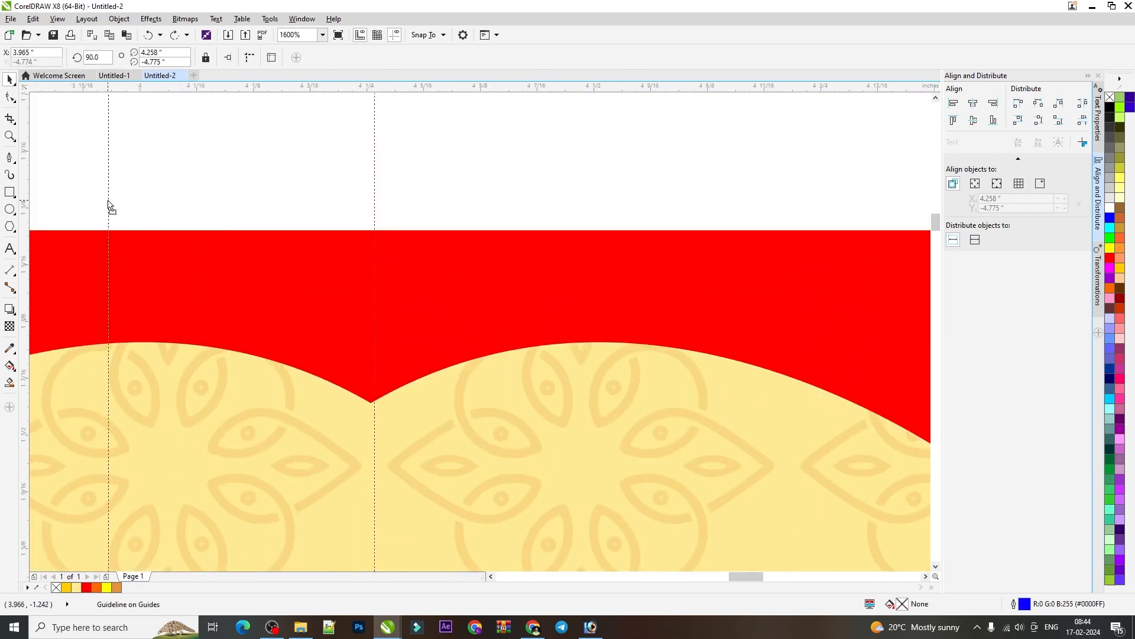
{"action": "scroll", "coordinate": [191, 228], "scroll_direction": "down", "scroll_amount": 5}
{"action": "left_click_drag", "start_coordinate": [177, 188], "coordinate": [396, 219]}
{"action": "scroll", "coordinate": [163, 235], "scroll_direction": "up", "scroll_amount": 1}
{"action": "scroll", "coordinate": [620, 232], "scroll_direction": "down", "scroll_amount": 1}
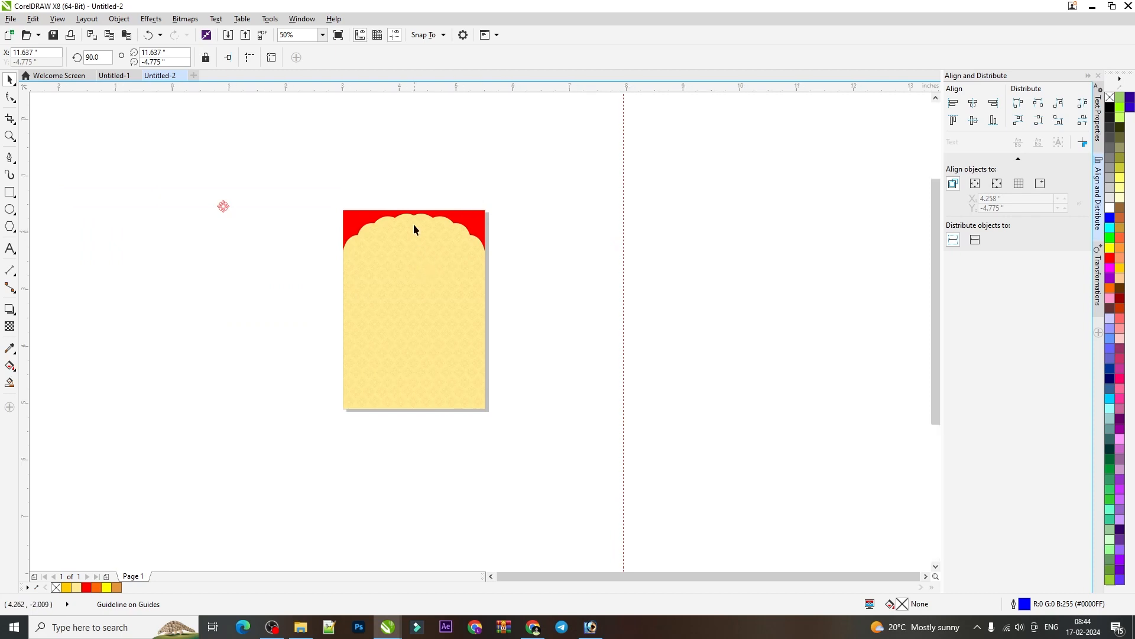
Add the artistic text "abcdefghij" in 24 pt Arial just above the card's upper edge
{"action": "scroll", "coordinate": [413, 216], "scroll_direction": "up", "scroll_amount": 2}
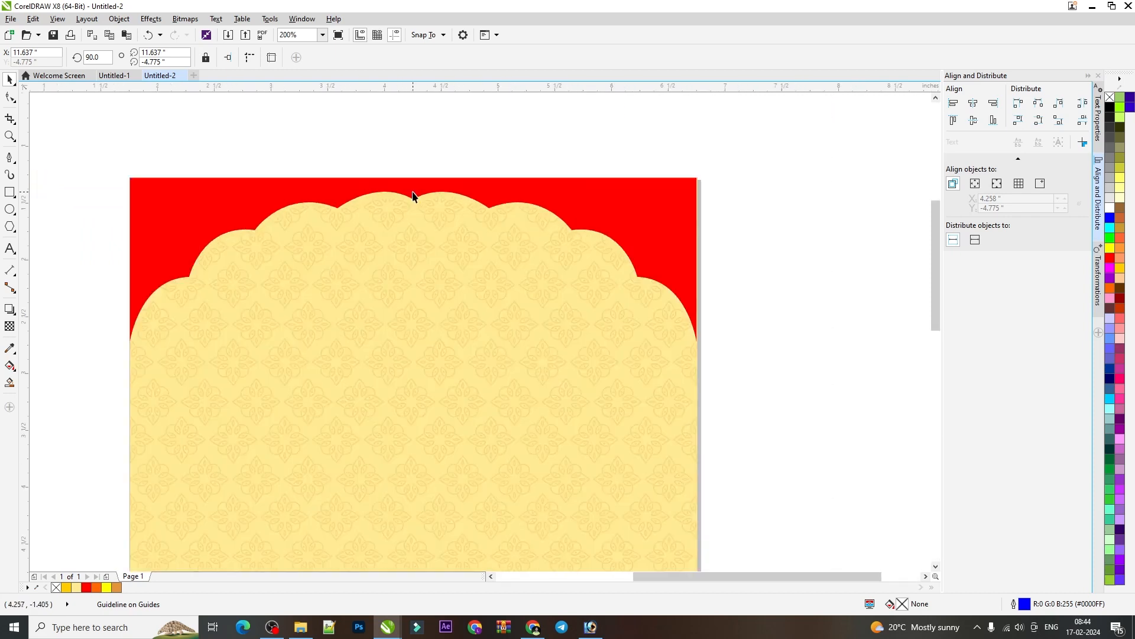
{"action": "left_click", "coordinate": [10, 249]}
{"action": "left_click", "coordinate": [201, 151]}
{"action": "type", "text": "a"}
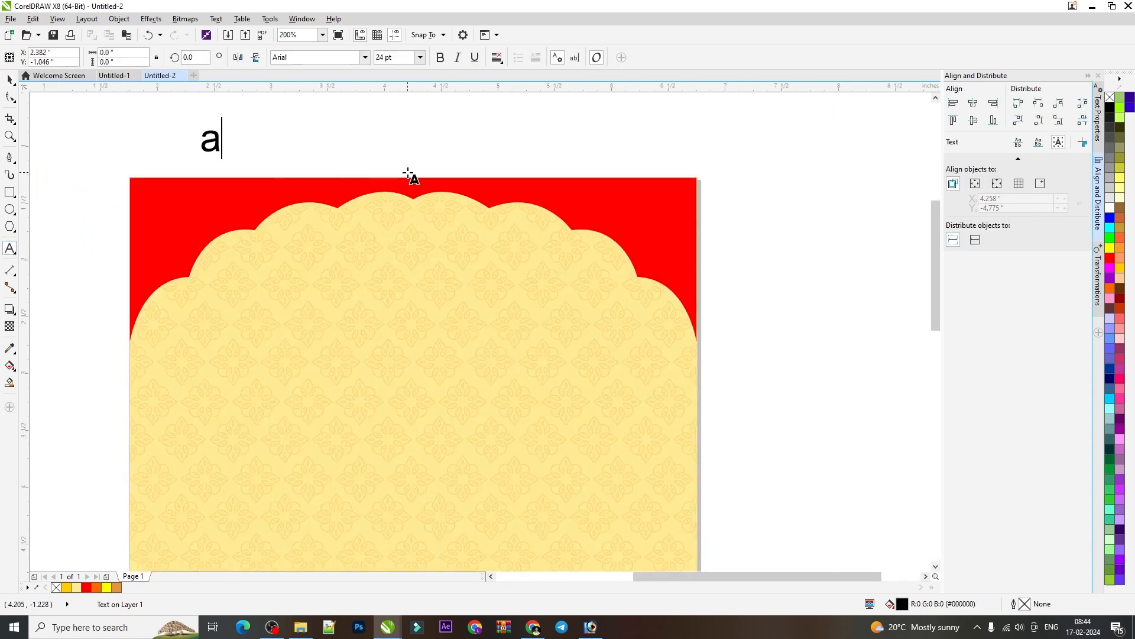
{"action": "type", "text": "bcde"}
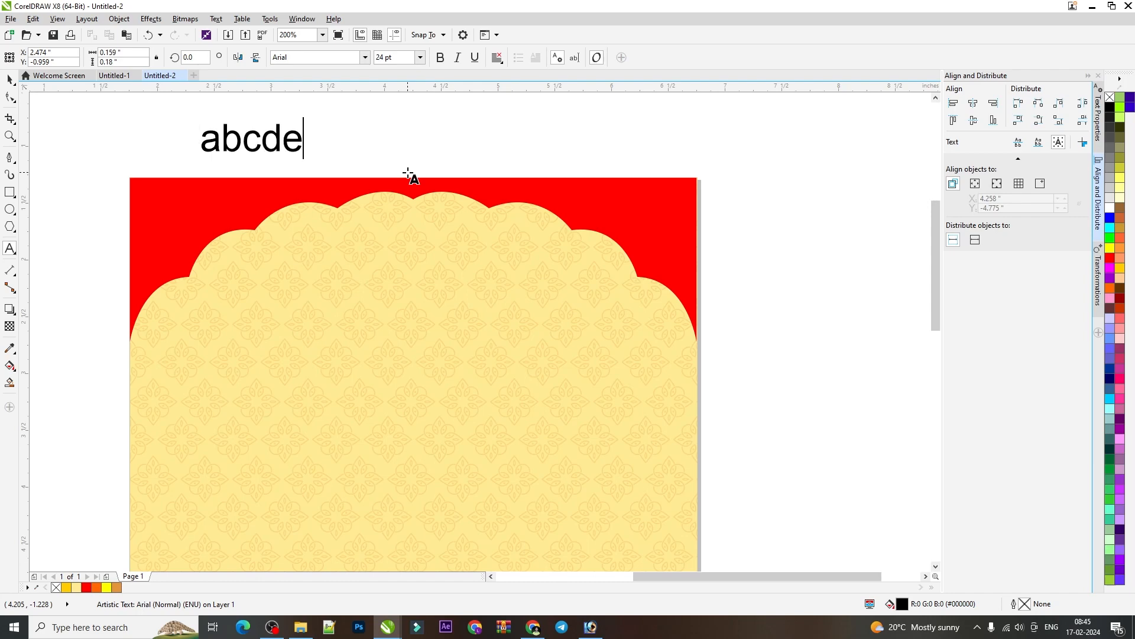
{"action": "type", "text": "fghk"}
{"action": "key", "text": "BackSpace"}
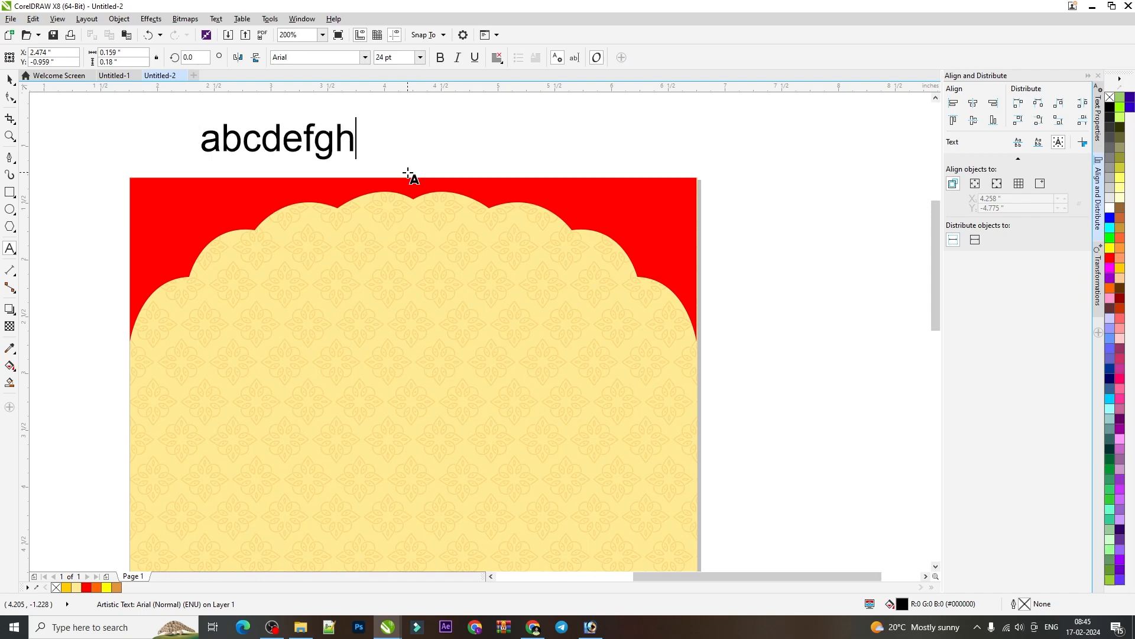
{"action": "type", "text": "ij"}
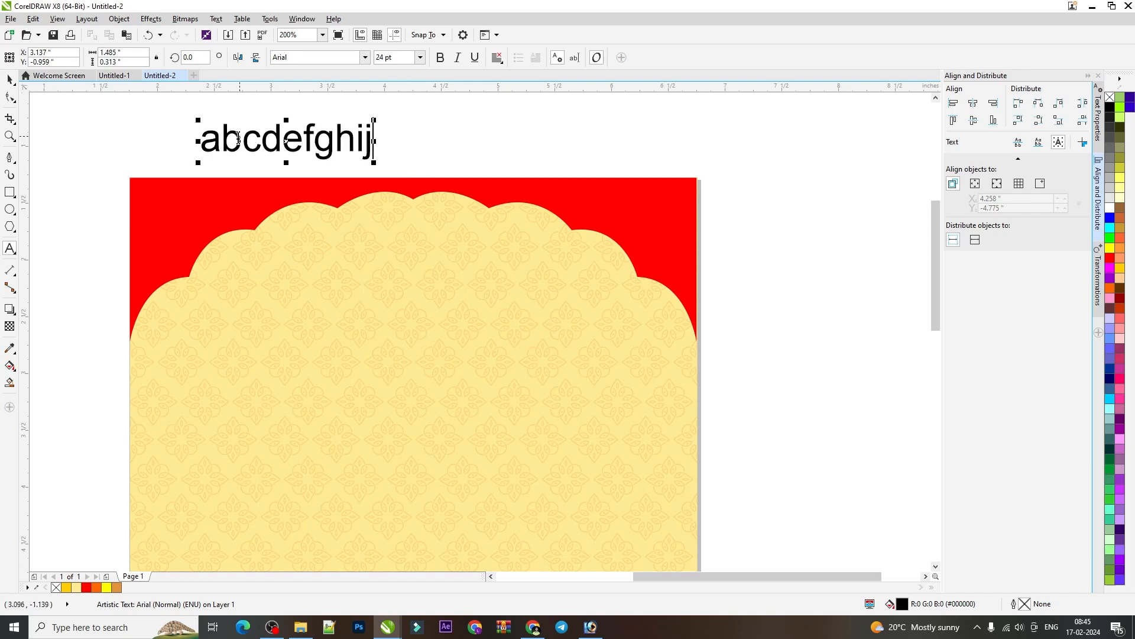
Change the font of the "abcdefghij" text above the card to the ornament font SHREE-SYM-0238
{"action": "double_click", "coordinate": [318, 145]}
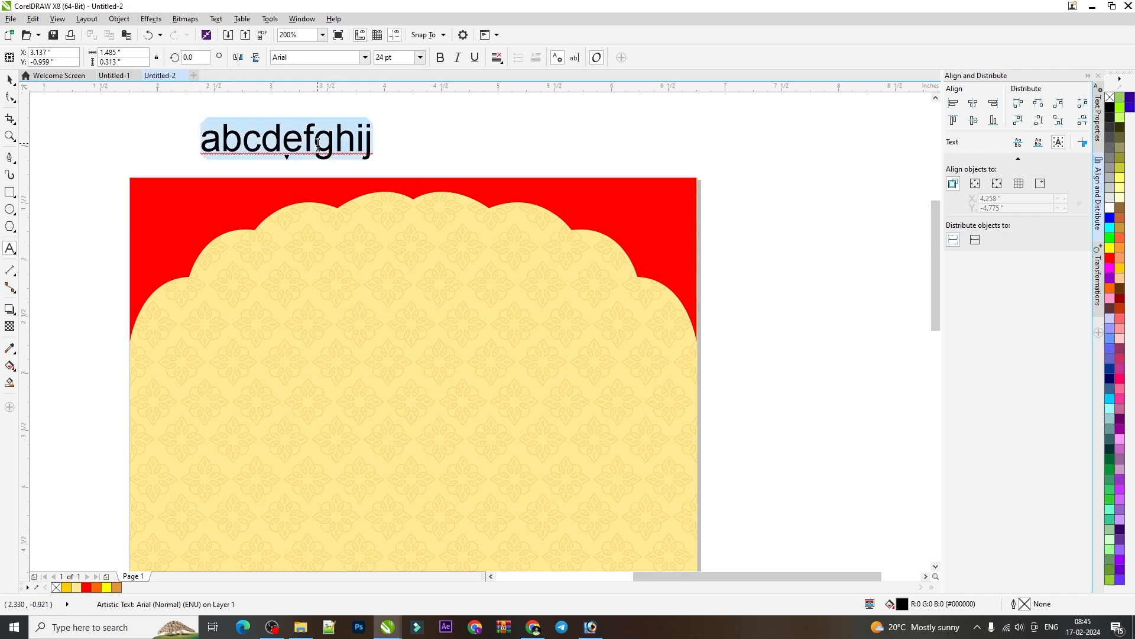
{"action": "left_click", "coordinate": [366, 58]}
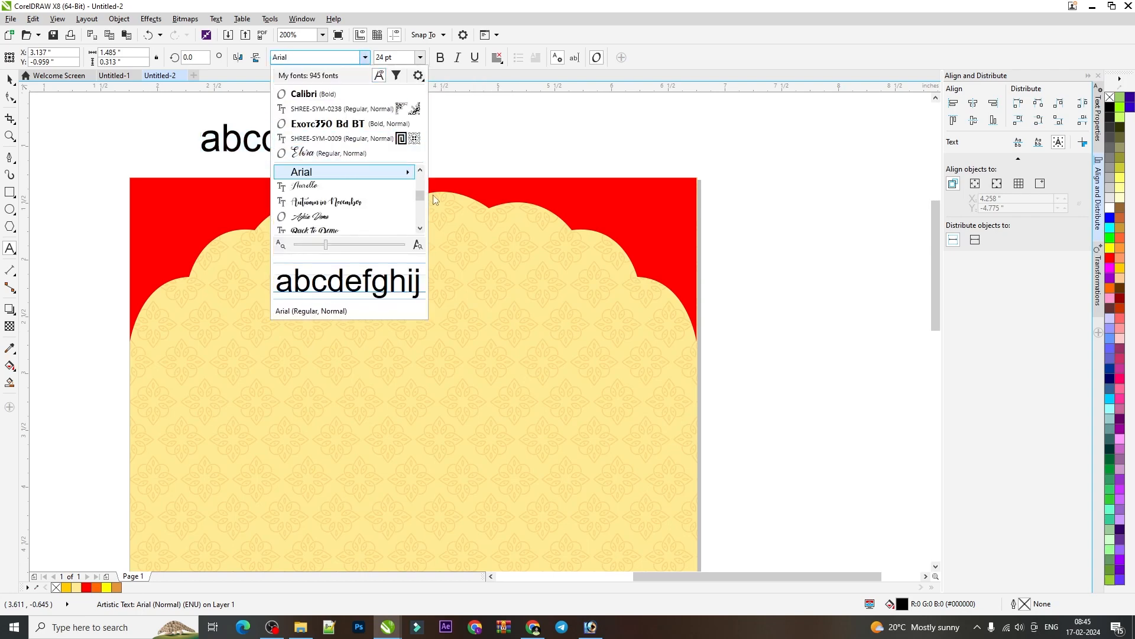
{"action": "left_click", "coordinate": [420, 228]}
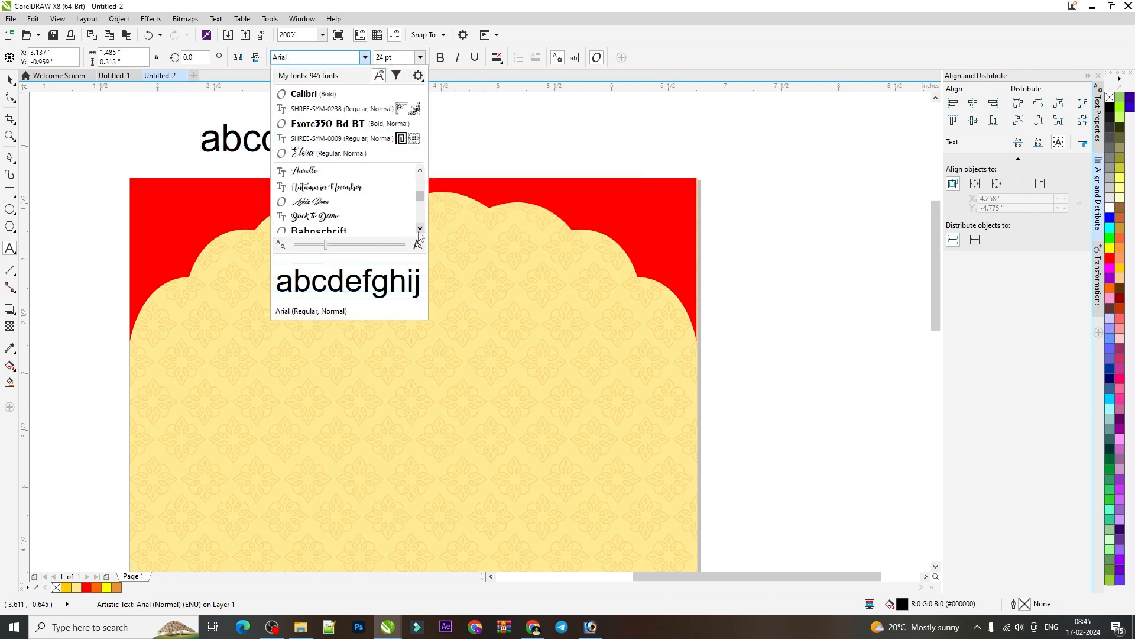
{"action": "left_click", "coordinate": [420, 228]}
{"action": "left_click", "coordinate": [419, 228]}
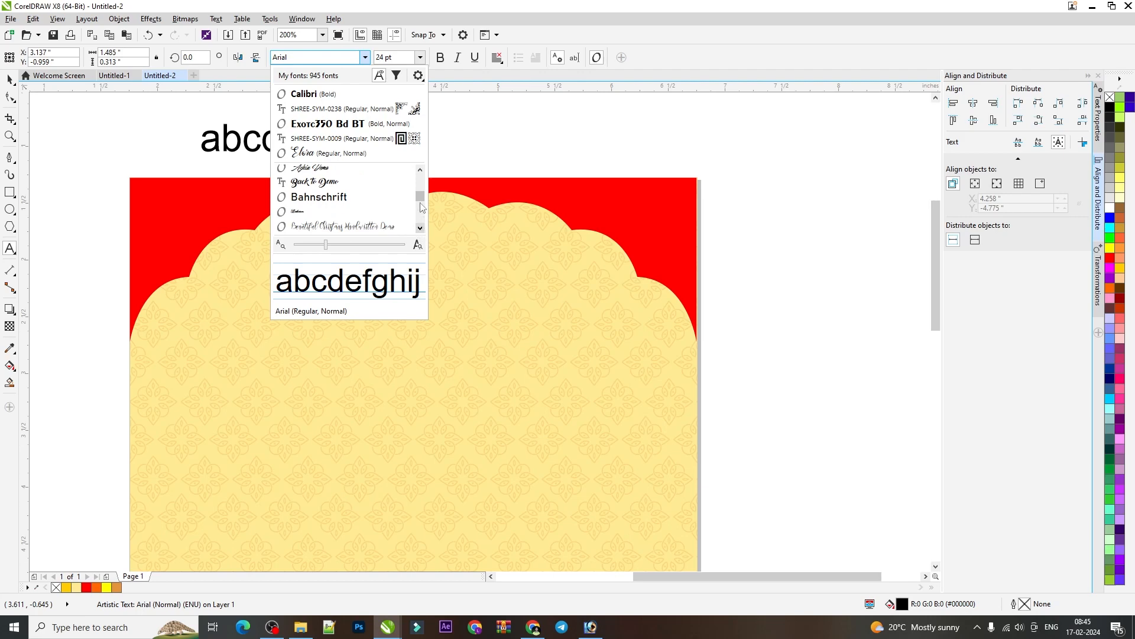
{"action": "left_click", "coordinate": [420, 228]}
{"action": "left_click", "coordinate": [420, 229]}
{"action": "left_click", "coordinate": [420, 228]}
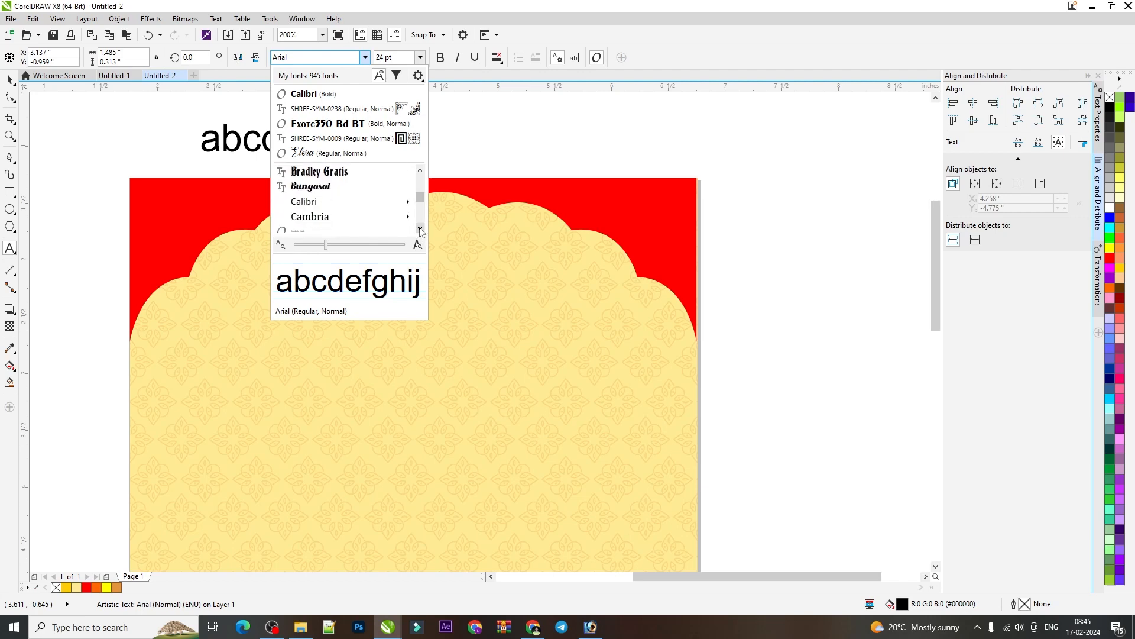
{"action": "left_click", "coordinate": [420, 228]}
{"action": "left_click", "coordinate": [420, 228]}
{"action": "left_click", "coordinate": [419, 228]}
{"action": "left_click", "coordinate": [419, 228]}
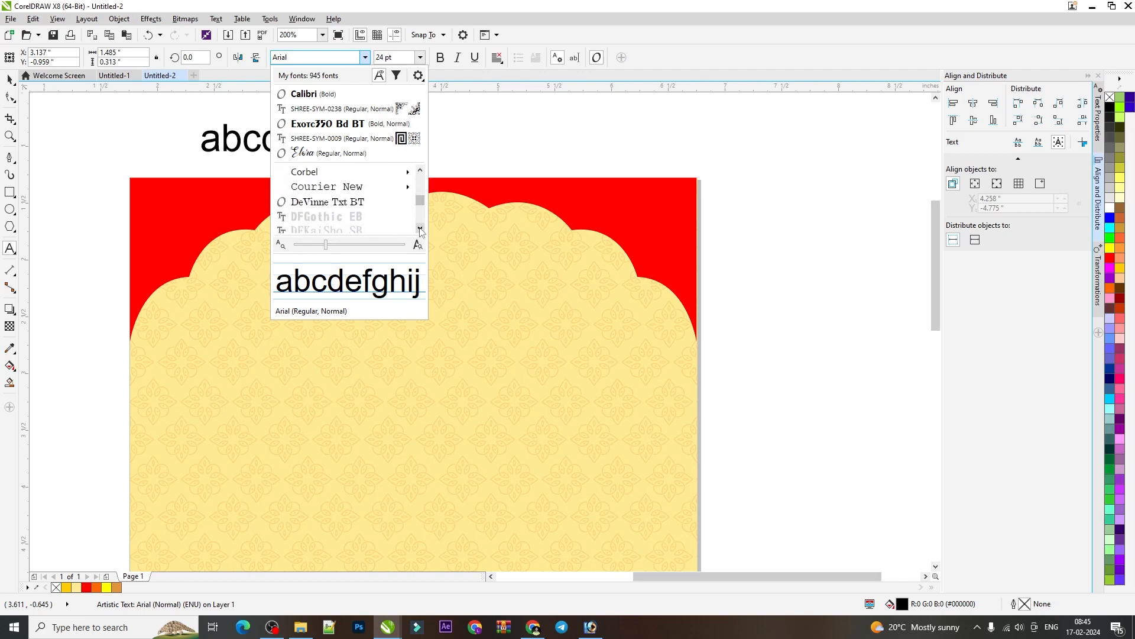
{"action": "left_click", "coordinate": [420, 228]}
{"action": "left_click", "coordinate": [420, 229]}
{"action": "left_click", "coordinate": [419, 228]}
{"action": "left_click", "coordinate": [420, 228]}
{"action": "left_click", "coordinate": [420, 229]}
{"action": "left_click", "coordinate": [420, 228]}
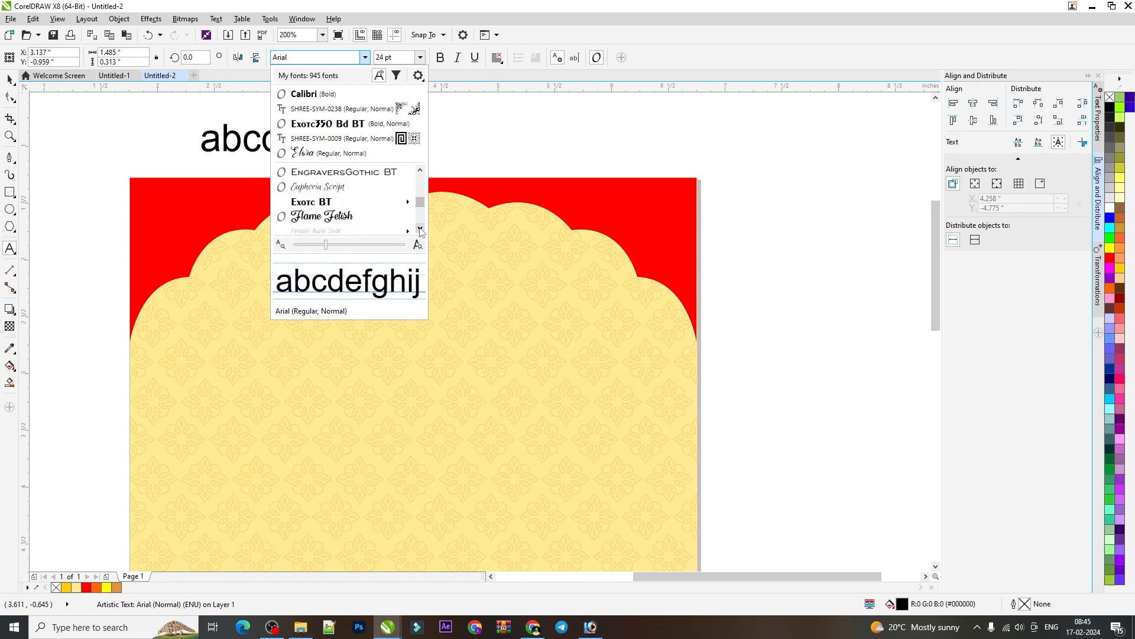
{"action": "left_click_drag", "start_coordinate": [421, 202], "coordinate": [419, 226]}
{"action": "scroll", "coordinate": [338, 212], "scroll_direction": "down", "scroll_amount": 1}
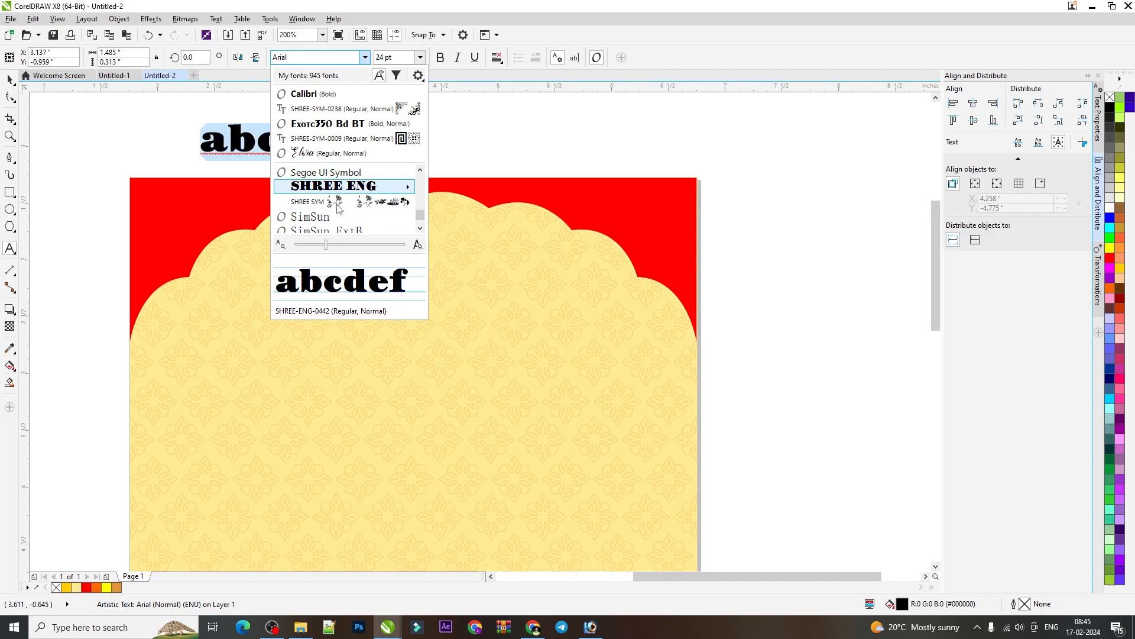
{"action": "mouse_move", "coordinate": [339, 212]}
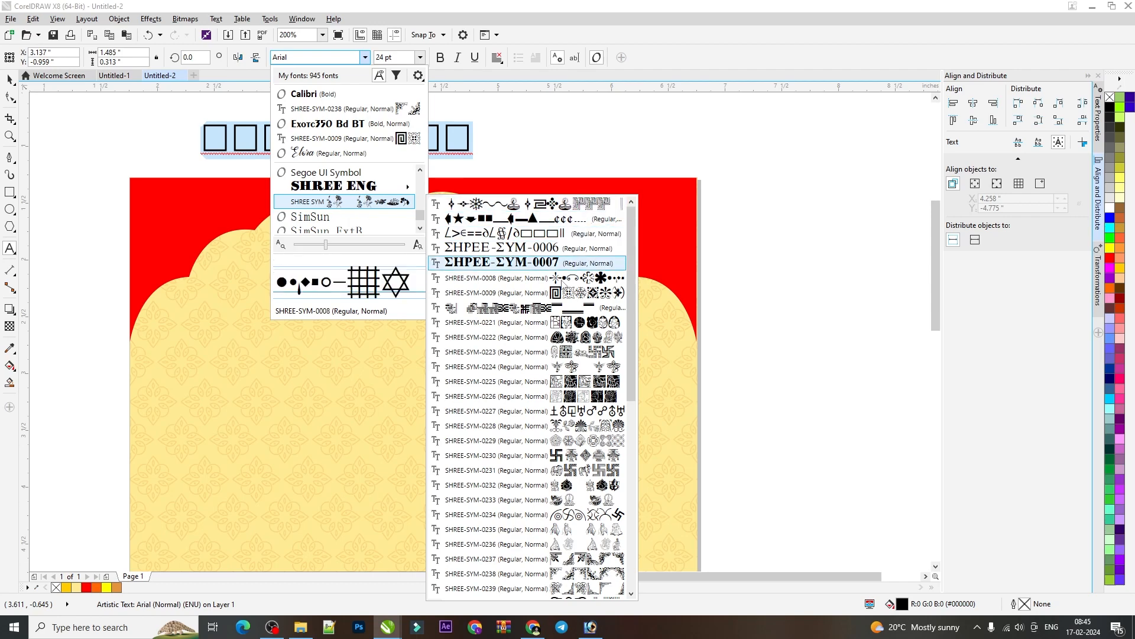
{"action": "scroll", "coordinate": [570, 514], "scroll_direction": "down", "scroll_amount": 2}
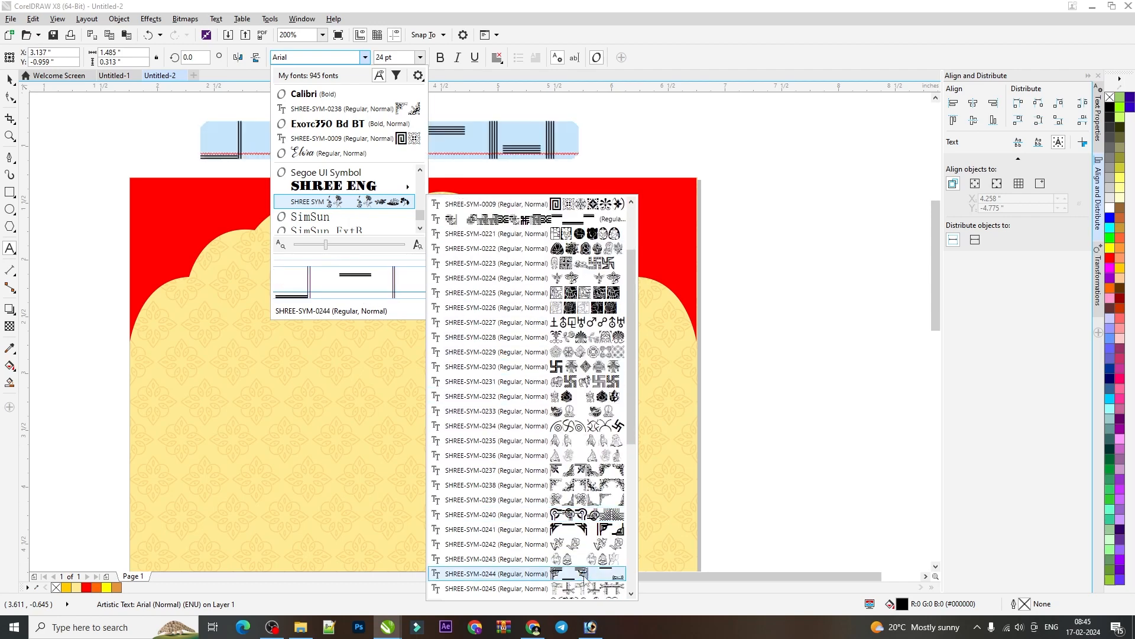
{"action": "left_click", "coordinate": [609, 486]}
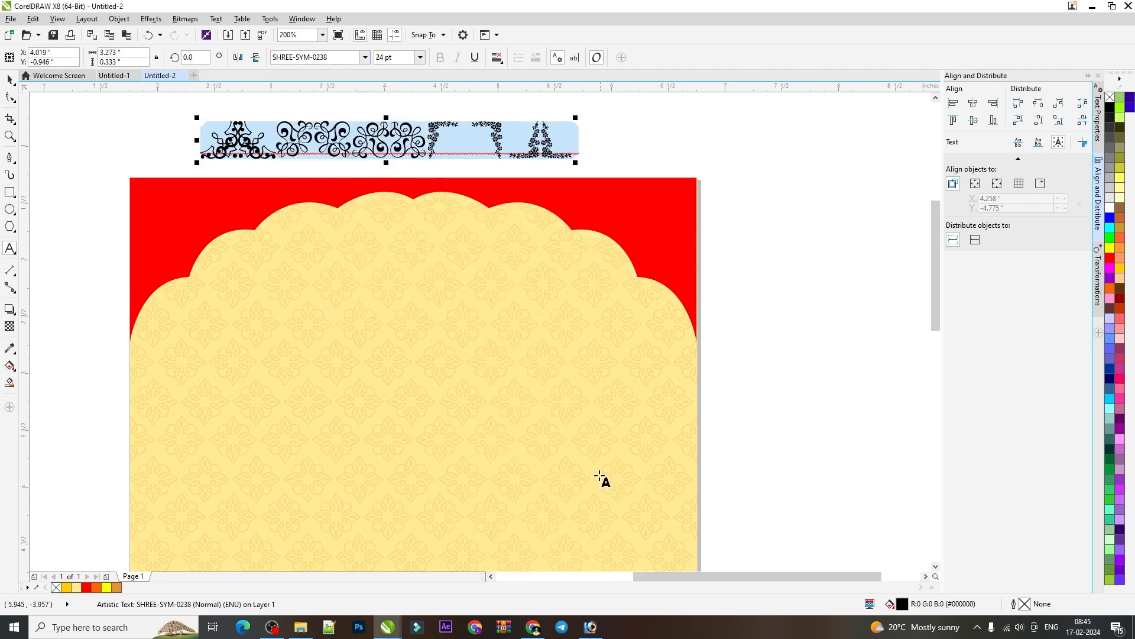
Try extra characters at the end of the ornament text and keep the scrollwork corner produced by "m"
{"action": "left_click", "coordinate": [570, 147]}
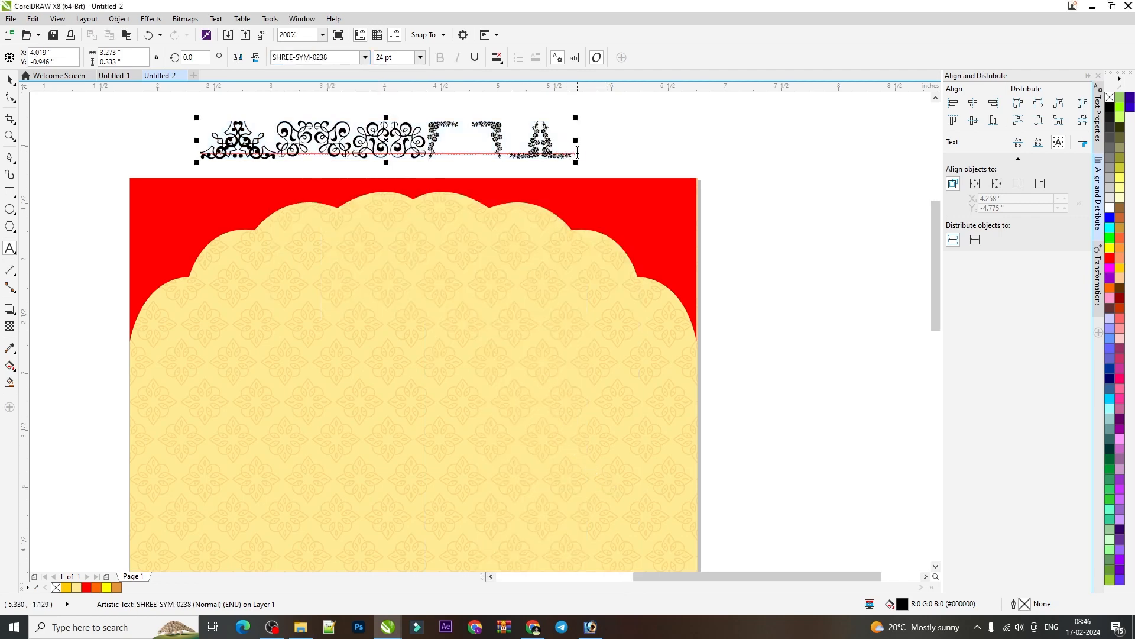
{"action": "type", "text": "k"}
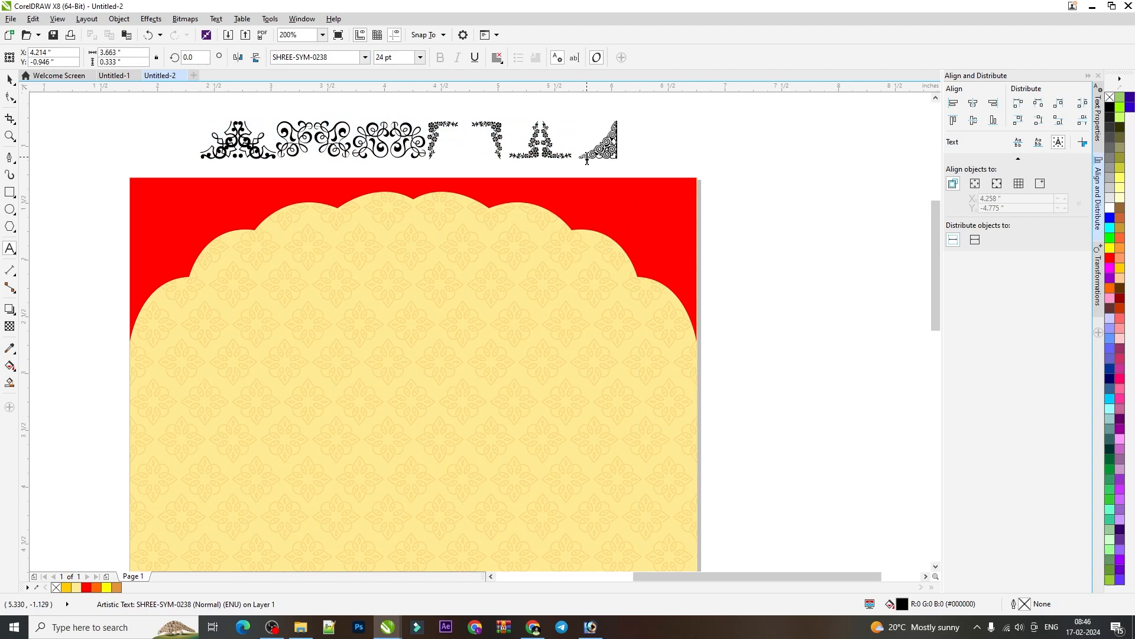
{"action": "key", "text": "BackSpace"}
{"action": "type", "text": "p"}
{"action": "key", "text": "BackSpace"}
{"action": "type", "text": ","}
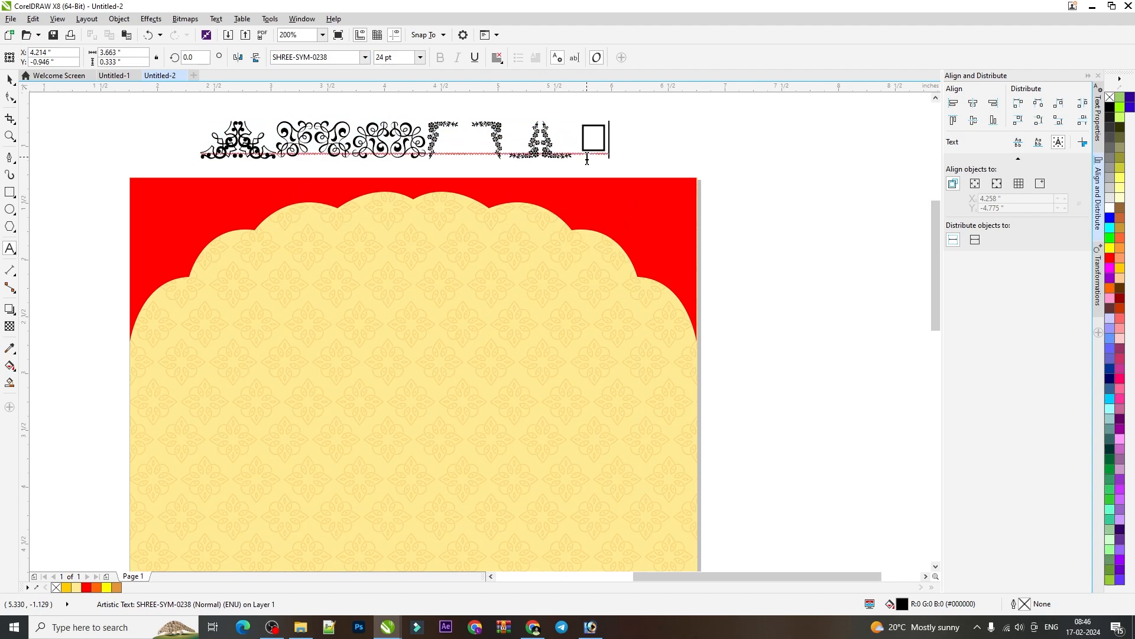
{"action": "key", "text": "BackSpace"}
{"action": "type", "text": "m"}
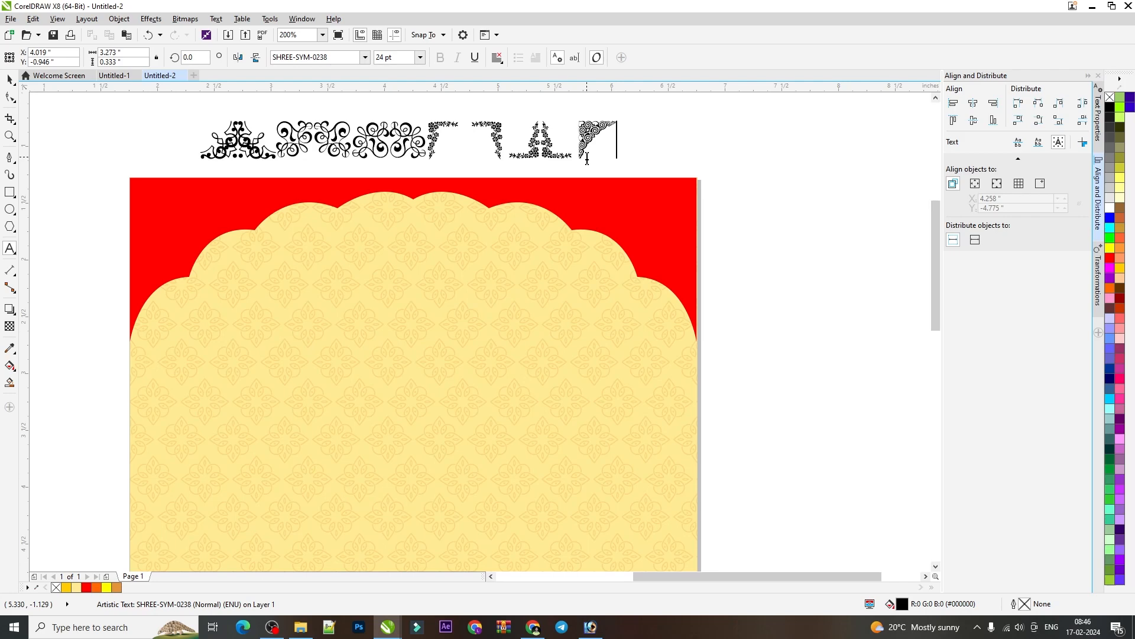
{"action": "key", "text": "BackSpace"}
{"action": "type", "text": "m"}
{"action": "scroll", "coordinate": [608, 119], "scroll_direction": "up", "scroll_amount": 1}
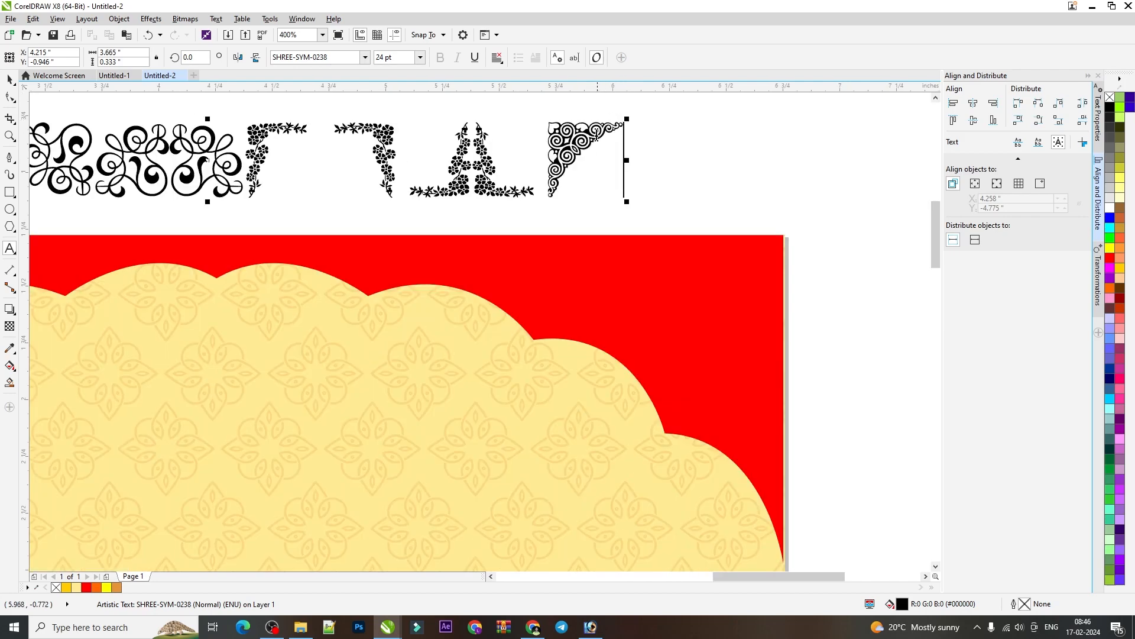
{"action": "scroll", "coordinate": [579, 146], "scroll_direction": "down", "scroll_amount": 1}
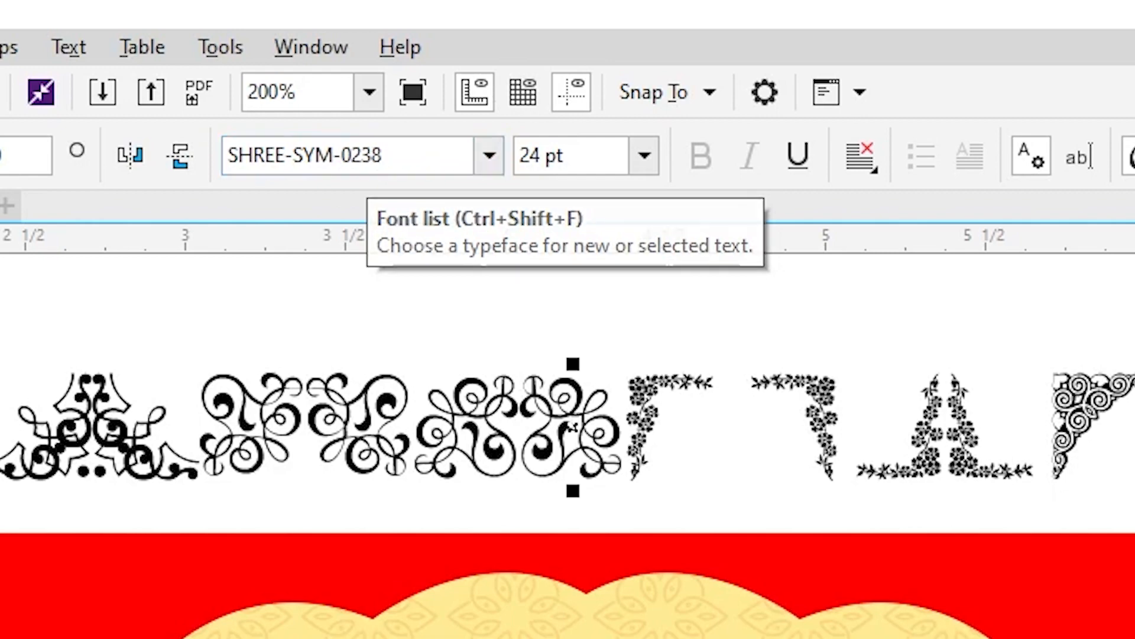
Copy the final scrollwork corner character and paste it as separate text just outside the card's upper-left corner
{"action": "left_click_drag", "start_coordinate": [1056, 405], "coordinate": [605, 146]}
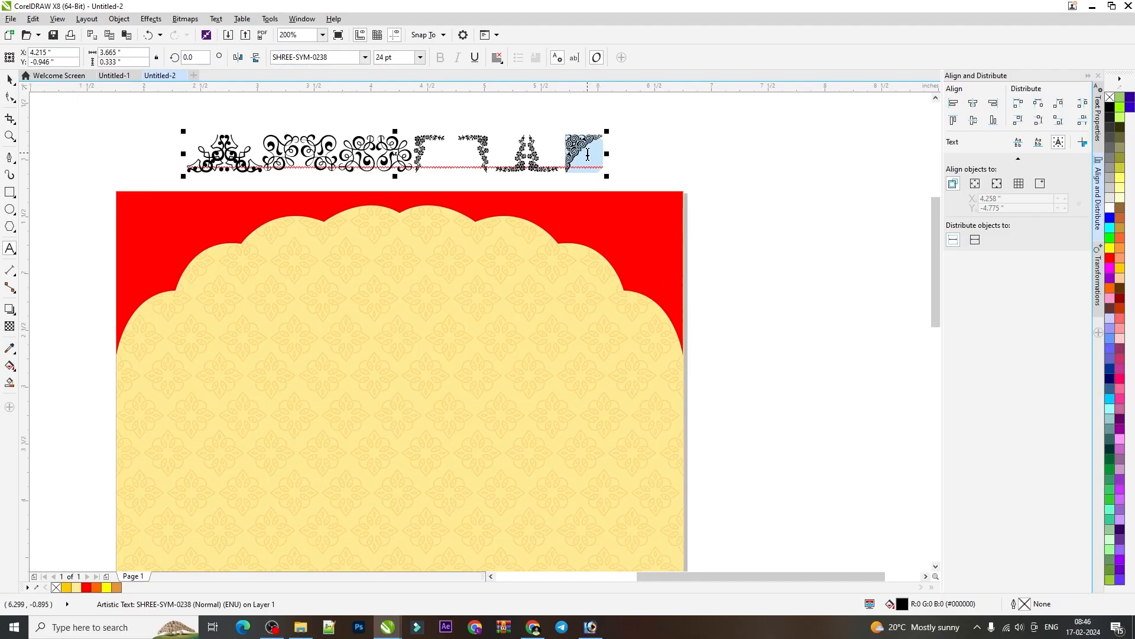
{"action": "left_click", "coordinate": [82, 213]}
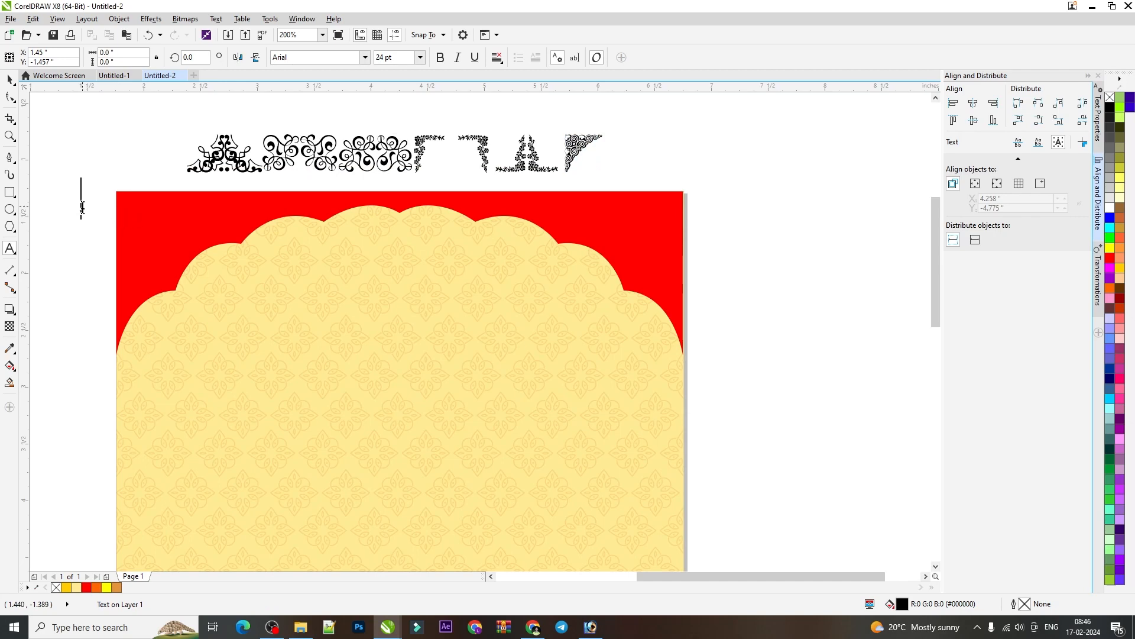
{"action": "key", "text": "ctrl+v"}
{"action": "key", "text": "ctrl+space"}
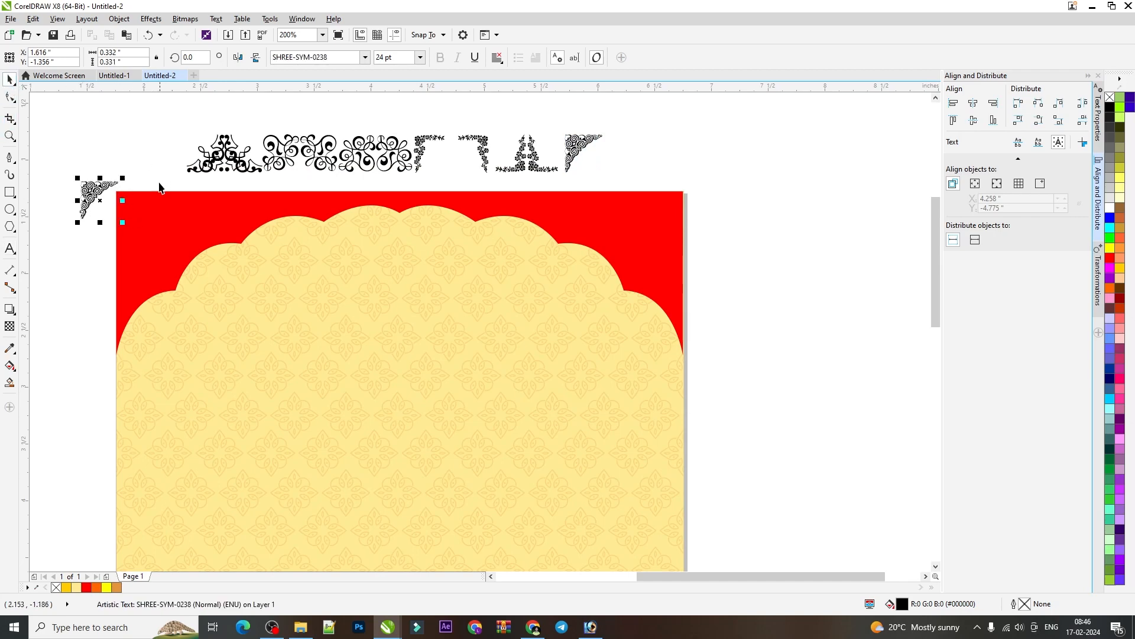
Place the pasted ornament in the card's upper-left red corner, enlarged to about 1.02 inches square, at about X 2.3, Y -1.83 inches
{"action": "left_click_drag", "start_coordinate": [87, 187], "coordinate": [128, 207]}
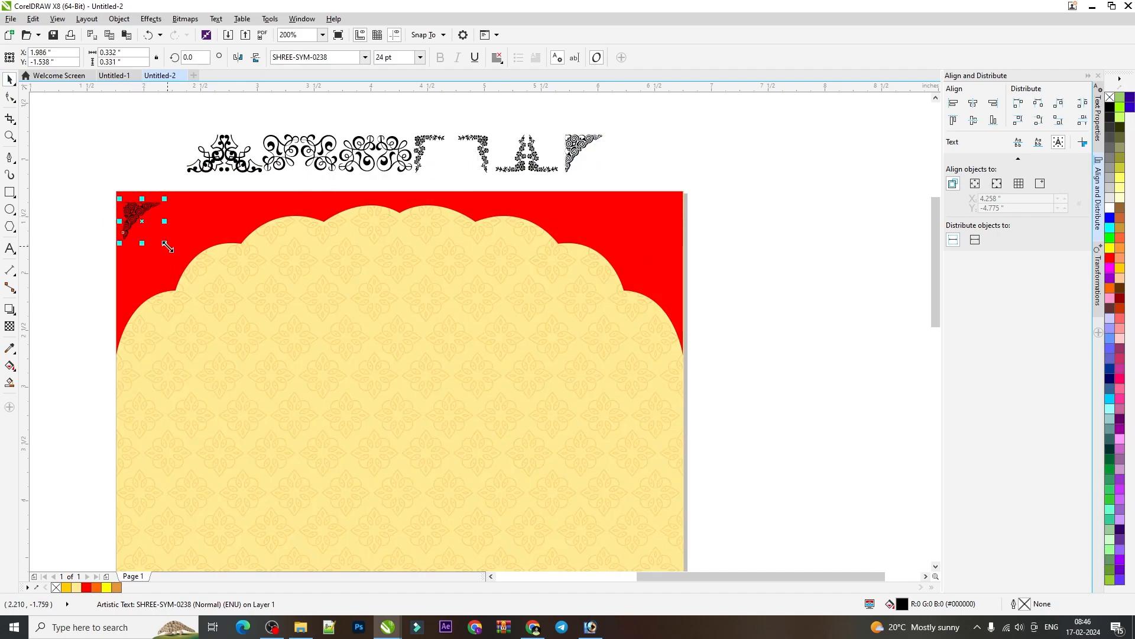
{"action": "mouse_move", "coordinate": [168, 246]}
{"action": "left_mouse_down"}
{"action": "mouse_move", "coordinate": [245, 331]}
{"action": "mouse_move", "coordinate": [172, 241]}
{"action": "left_mouse_up"}
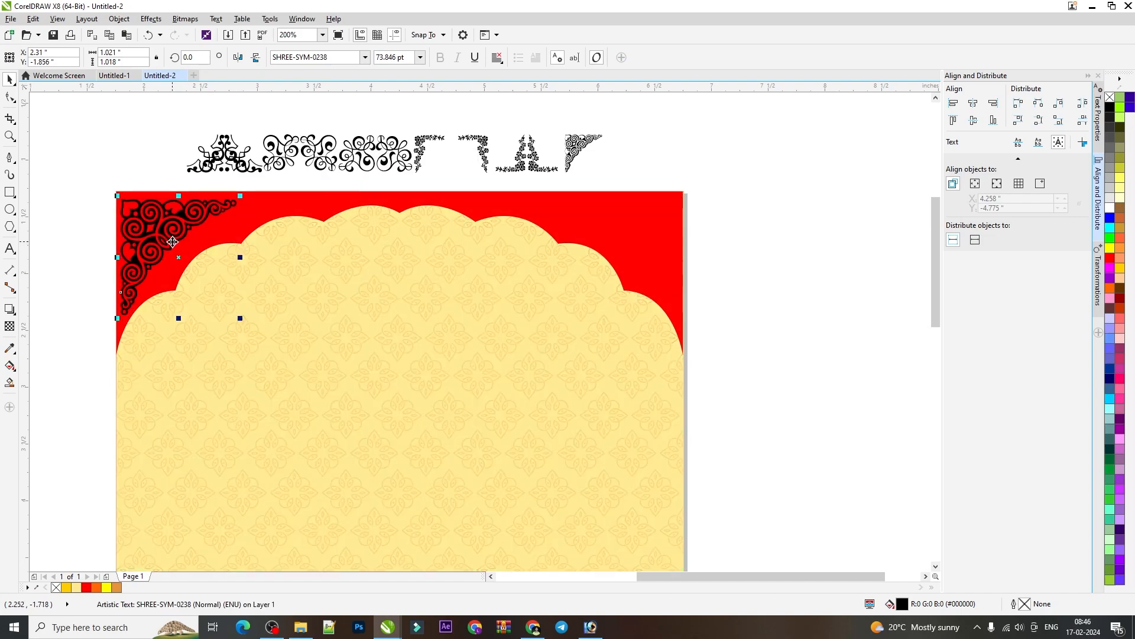
{"action": "key", "text": "Up"}
{"action": "key", "text": "Up"}
{"action": "key", "text": "Right"}
{"action": "key", "text": "Up"}
{"action": "key", "text": "Up"}
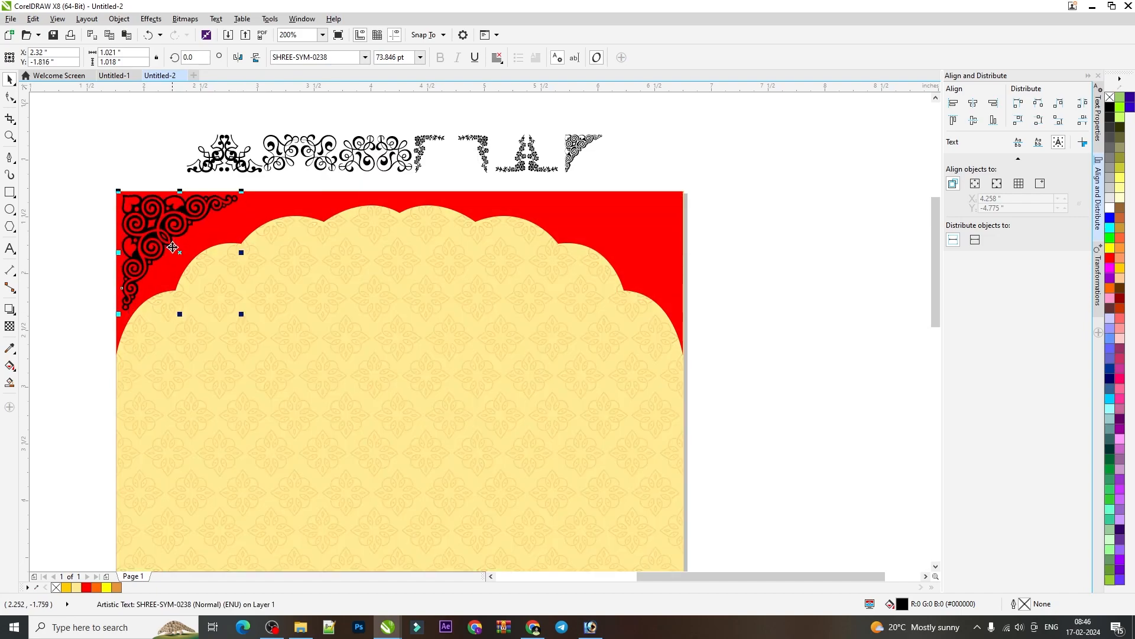
{"action": "key", "text": "Left"}
{"action": "key", "text": "Left"}
{"action": "key", "text": "Down"}
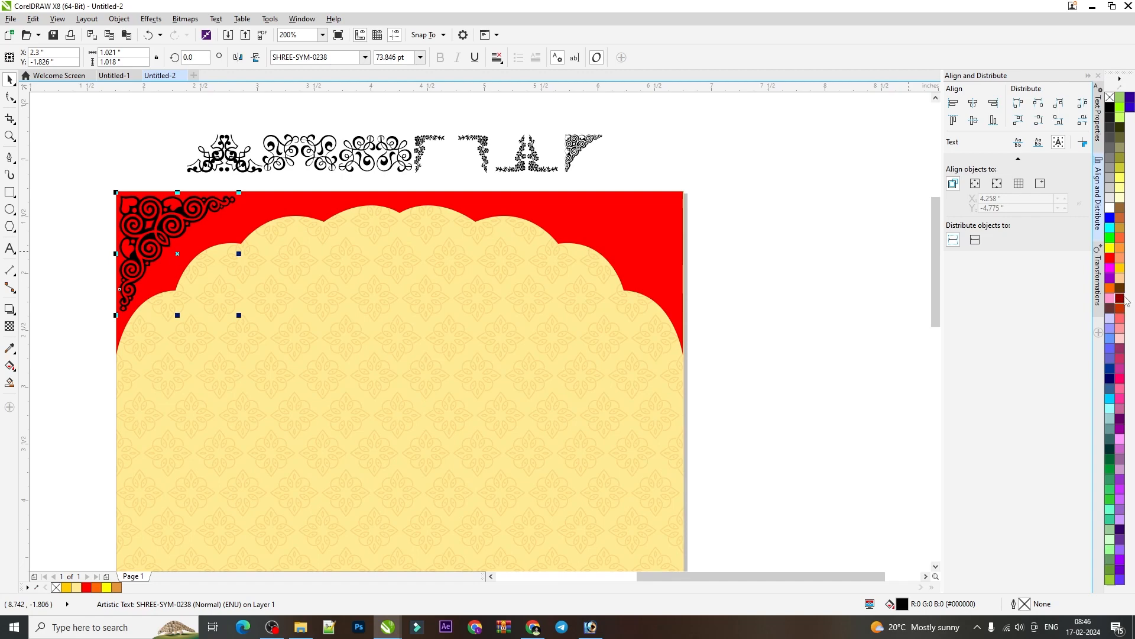
Fill the corner ornament with golden yellow (#FFCC00)
{"action": "left_click", "coordinate": [1120, 269]}
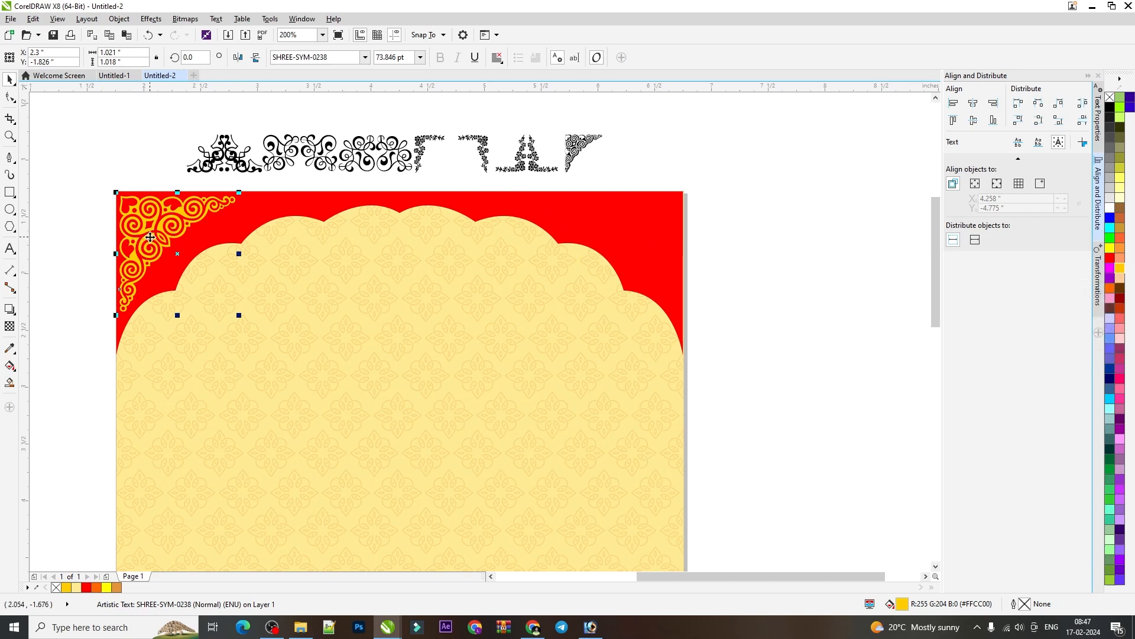
{"action": "left_click", "coordinate": [129, 163]}
{"action": "left_click", "coordinate": [160, 234]}
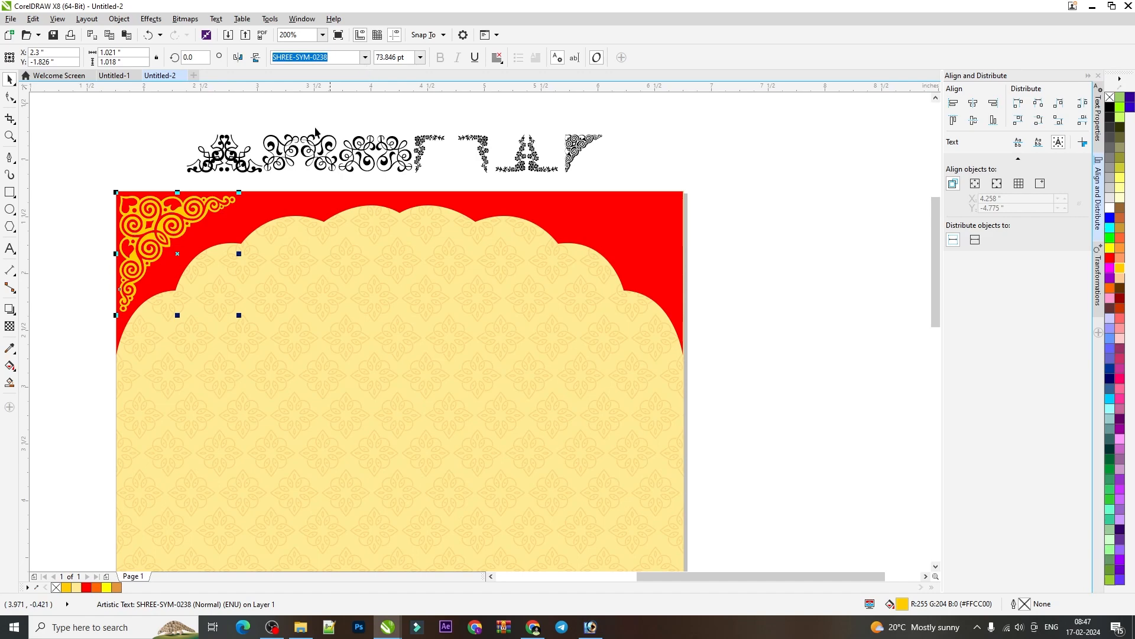
Make a horizontally mirrored copy of the golden ornament and place it in the card's upper-right red corner, at about X 6.2 inches
{"action": "left_click_drag", "start_coordinate": [116, 254], "coordinate": [312, 253]}
{"action": "key", "text": "ctrl+z"}
{"action": "left_click", "coordinate": [243, 60]}
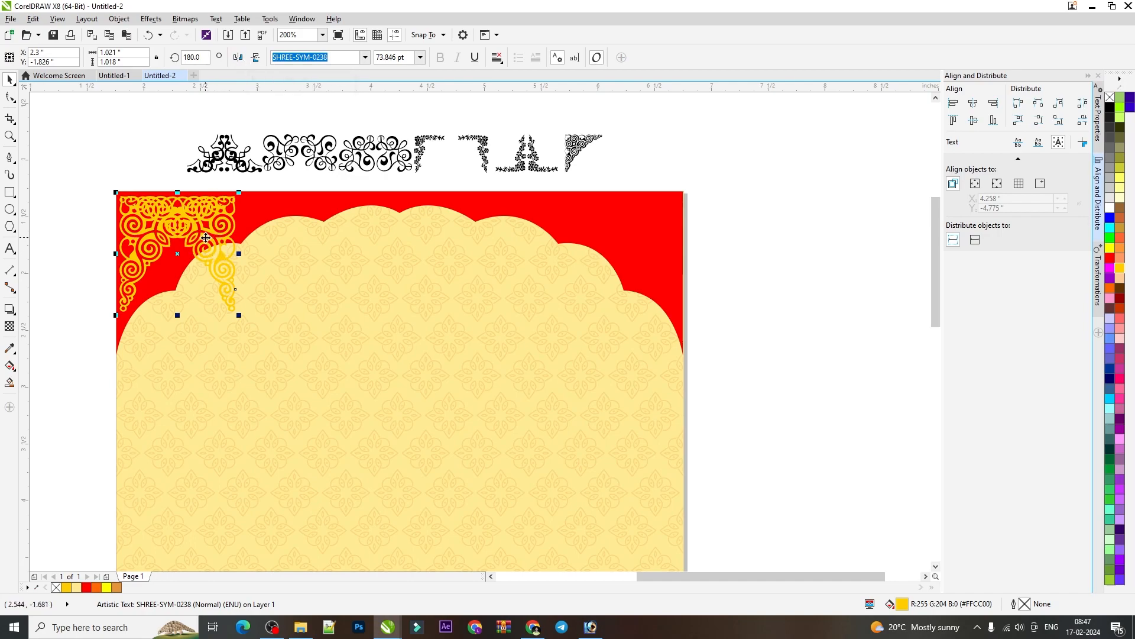
{"action": "left_click_drag", "start_coordinate": [205, 237], "coordinate": [648, 235]}
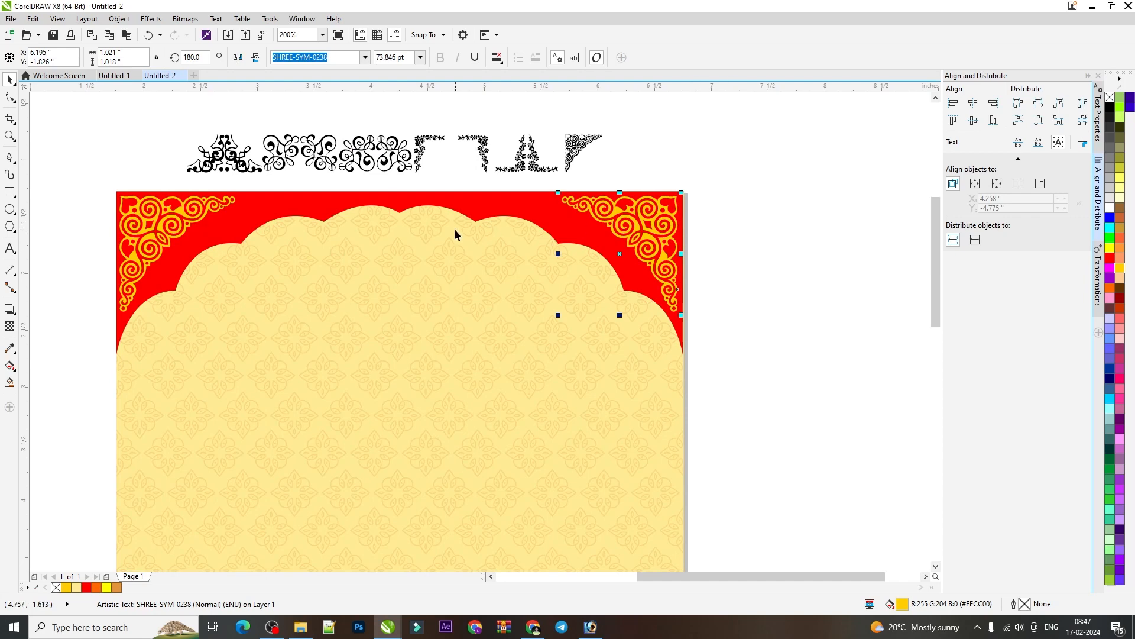
{"action": "left_click", "coordinate": [729, 243]}
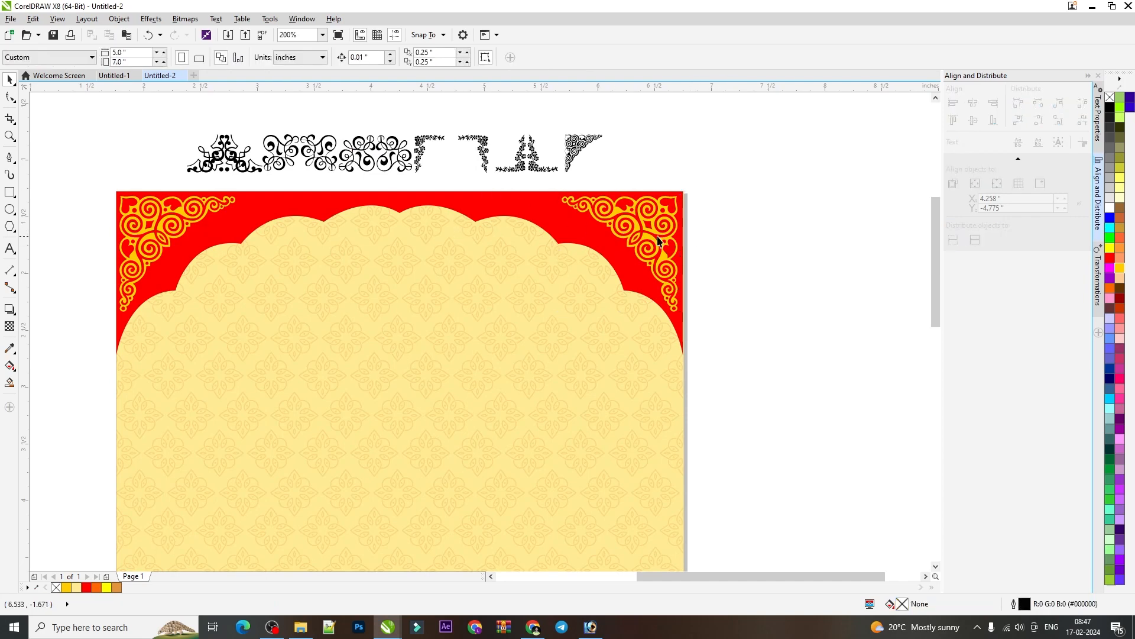
{"action": "left_click", "coordinate": [658, 241]}
{"action": "left_click", "coordinate": [660, 236]}
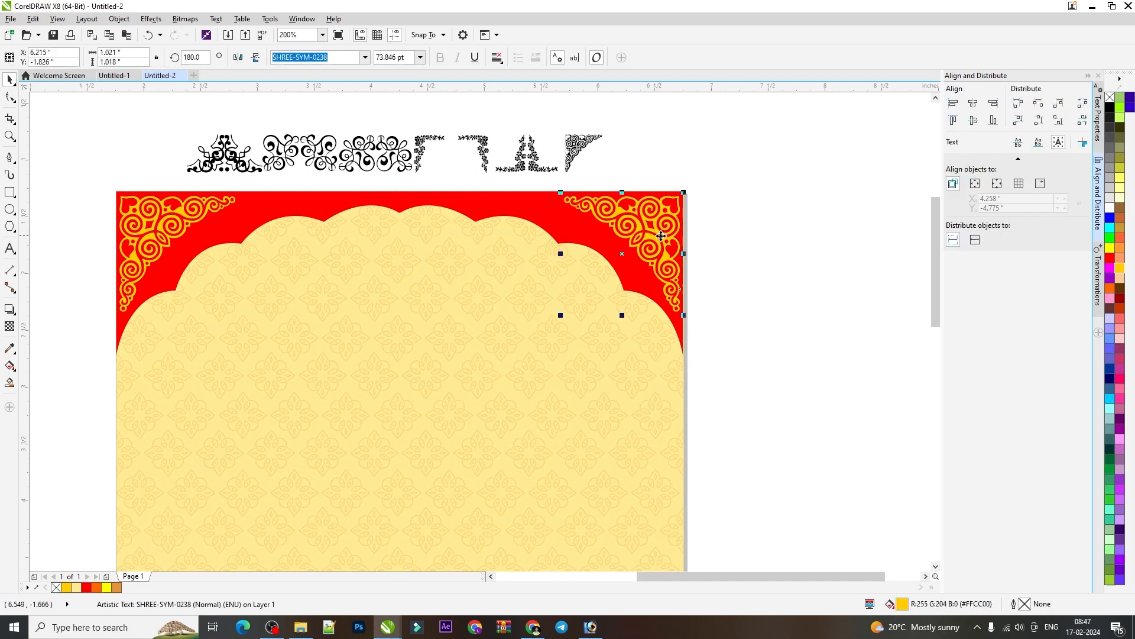
{"action": "key", "text": "Left"}
Select both golden corner ornaments and group them
{"action": "left_click", "coordinate": [161, 232]}
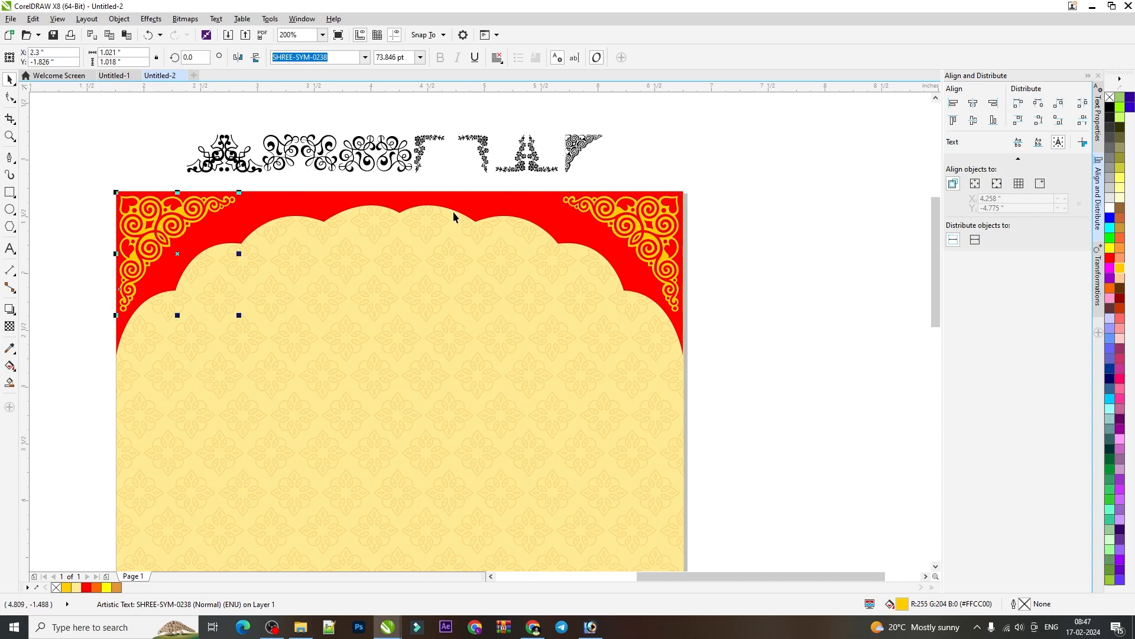
{"action": "left_click_drag", "start_coordinate": [71, 185], "coordinate": [735, 337]}
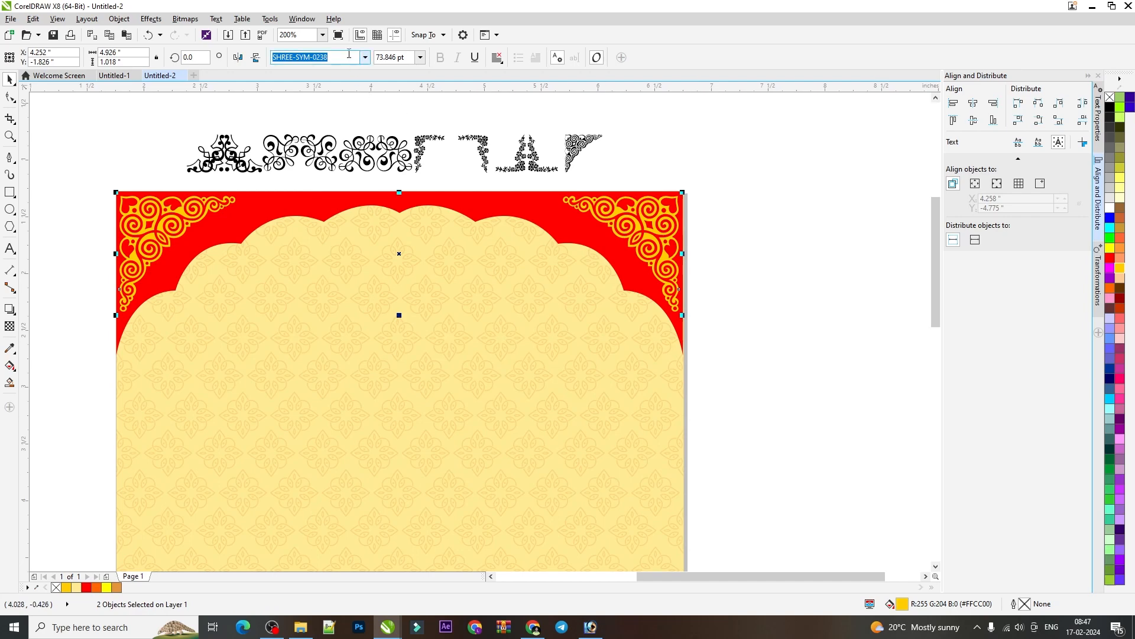
{"action": "key", "text": "ctrl+g"}
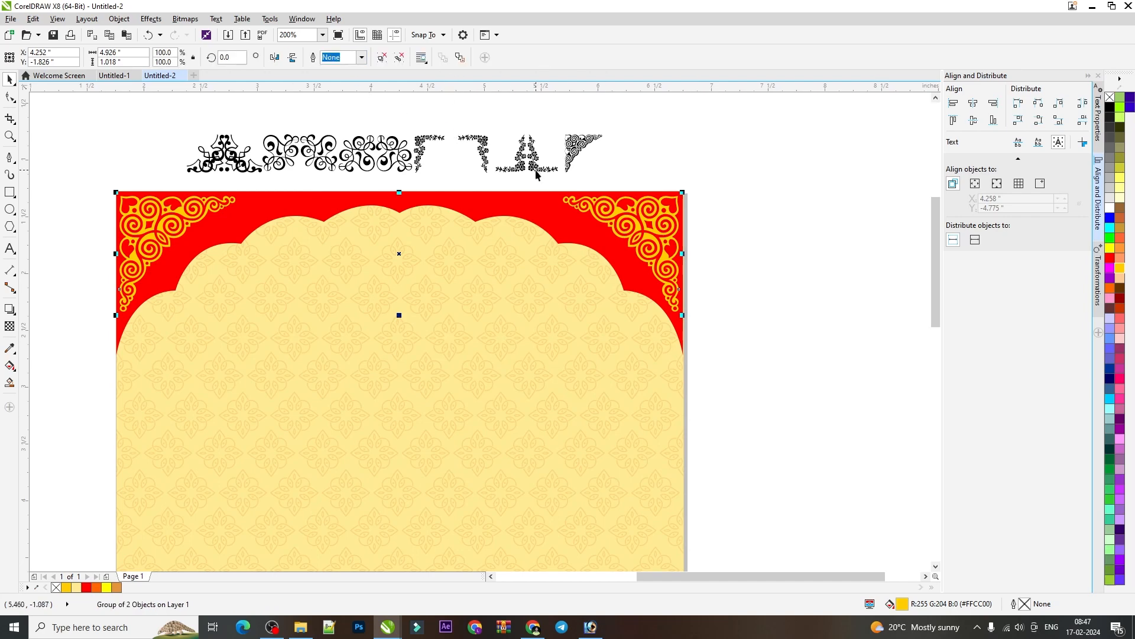
Centre the grouped ornaments horizontally on the card background
{"action": "left_click", "coordinate": [725, 278]}
{"action": "left_click", "coordinate": [634, 227]}
{"action": "left_click", "coordinate": [575, 379], "text": "shift"}
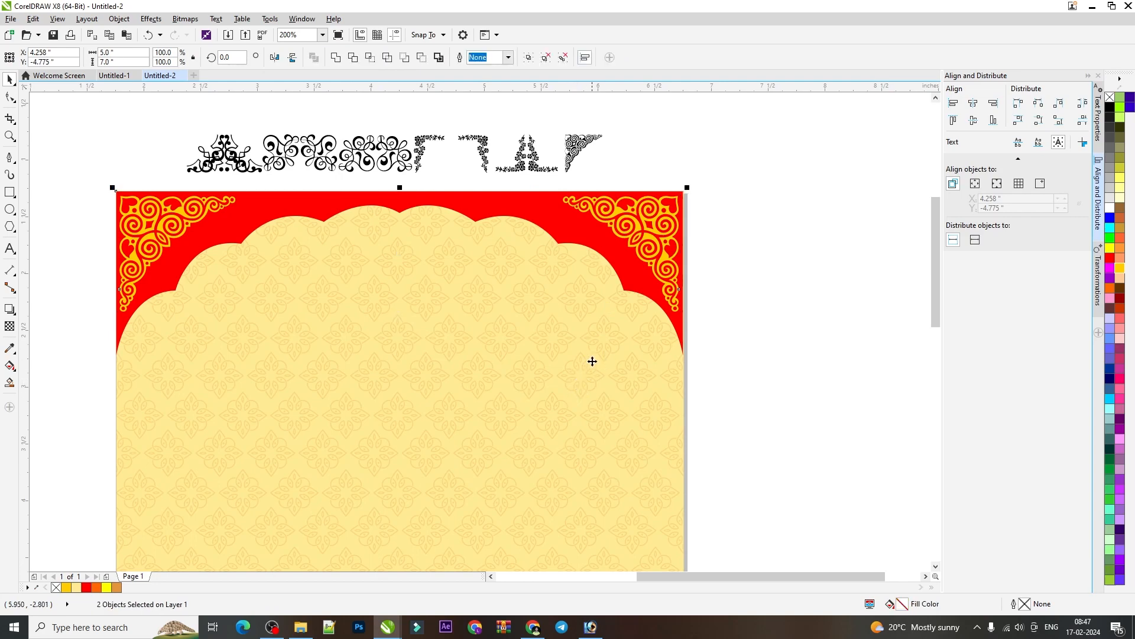
{"action": "key", "text": "c"}
{"action": "left_click", "coordinate": [725, 279]}
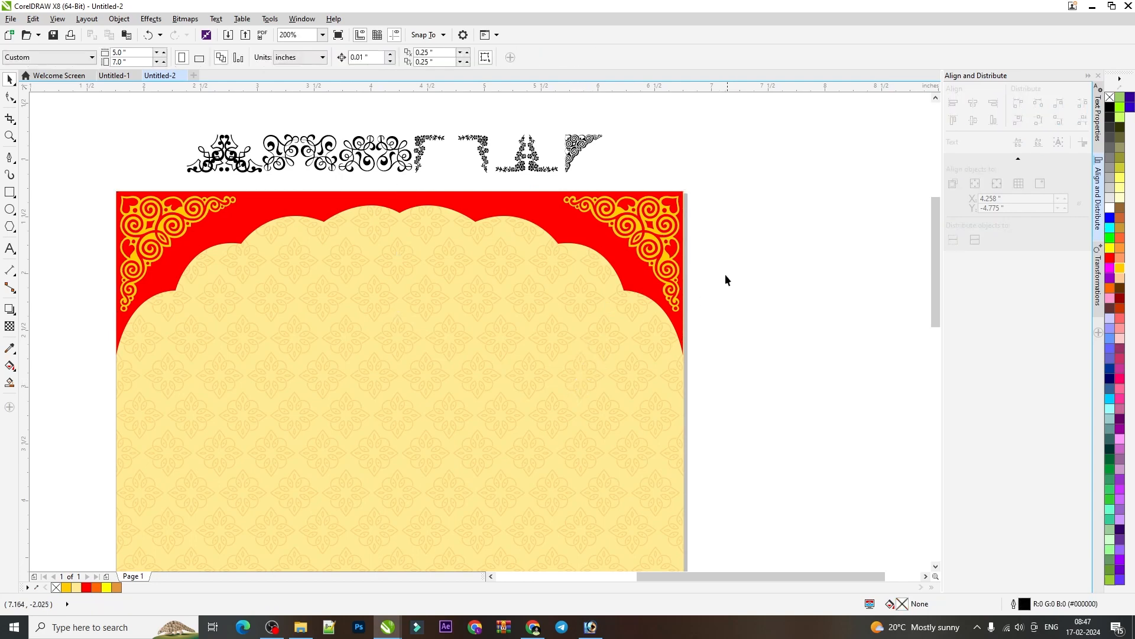
Enlarge the red scalloped arch about its centre to about 5.11 × 1.51 inches, slightly past the card's edges
{"action": "left_click", "coordinate": [609, 197]}
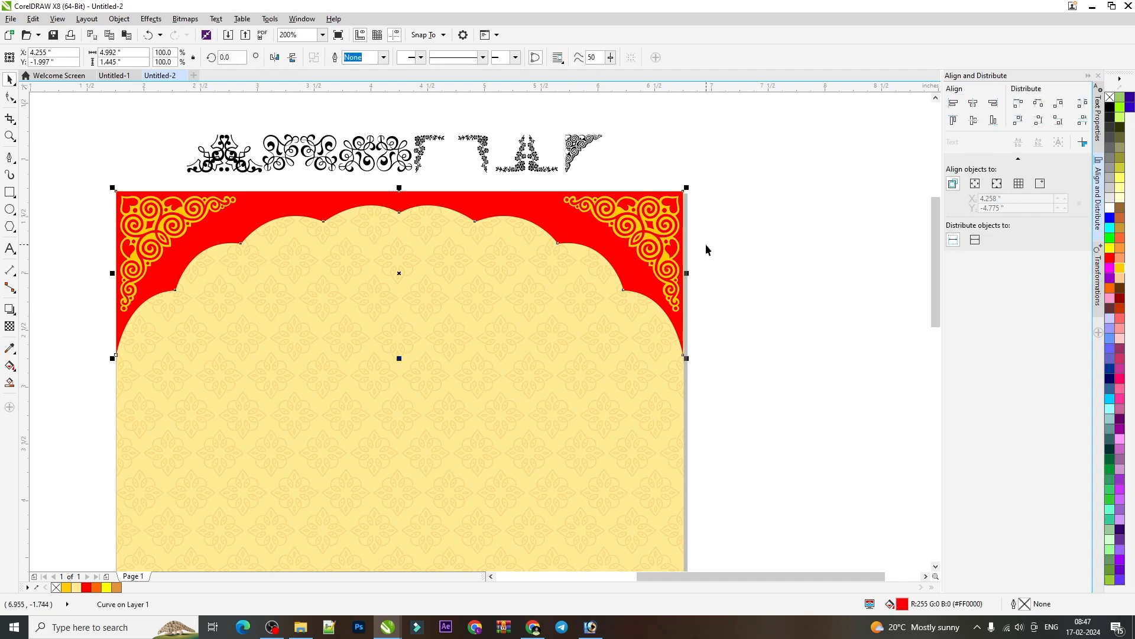
{"action": "left_click", "coordinate": [702, 362]}
{"action": "left_click_drag", "start_coordinate": [579, 228], "coordinate": [576, 271]}
{"action": "key", "text": "ctrl+z"}
{"action": "left_click_drag", "start_coordinate": [686, 357], "coordinate": [691, 361]}
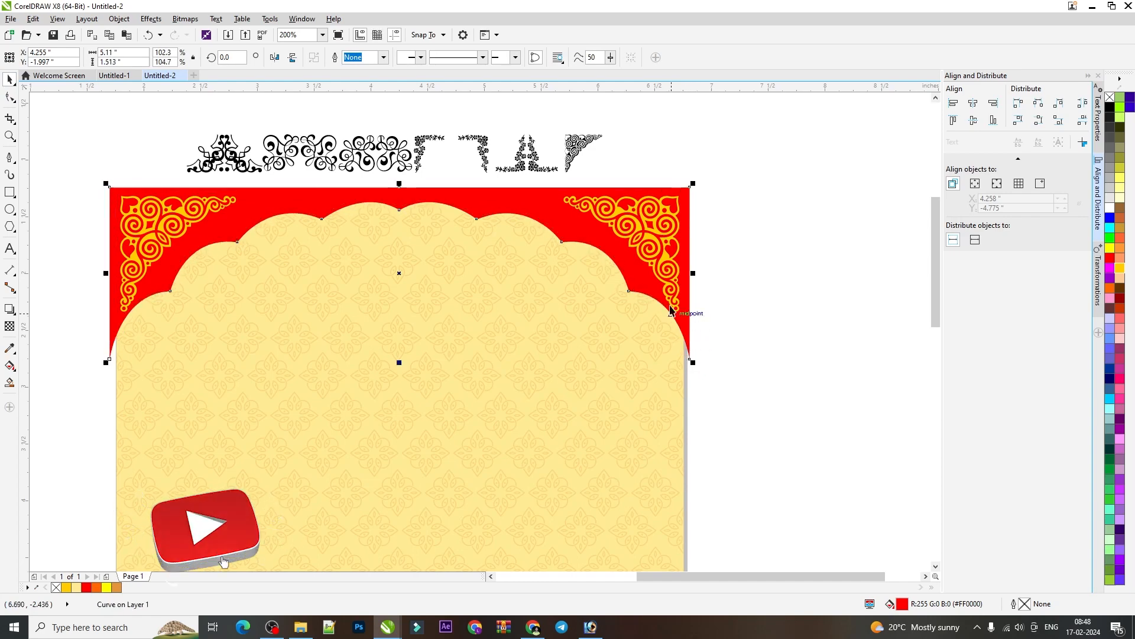
Move the row of black symbol ornaments further above the card, to about Y 0.23 inches
{"action": "scroll", "coordinate": [610, 237], "scroll_direction": "down", "scroll_amount": 2}
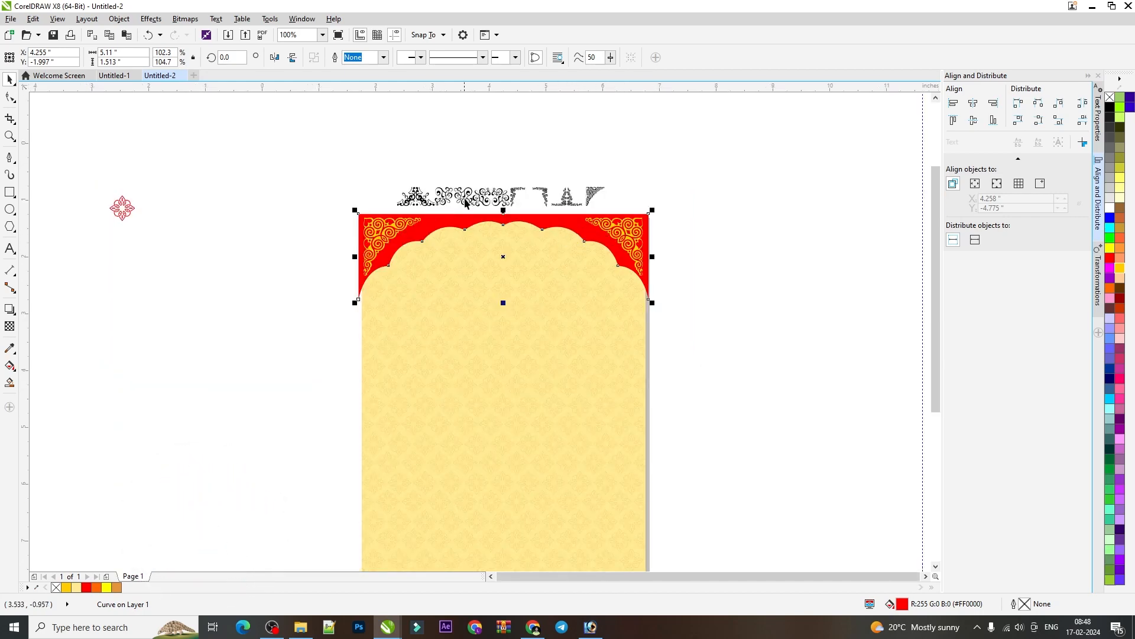
{"action": "left_click_drag", "start_coordinate": [465, 203], "coordinate": [473, 138]}
{"action": "scroll", "coordinate": [525, 148], "scroll_direction": "up", "scroll_amount": 2}
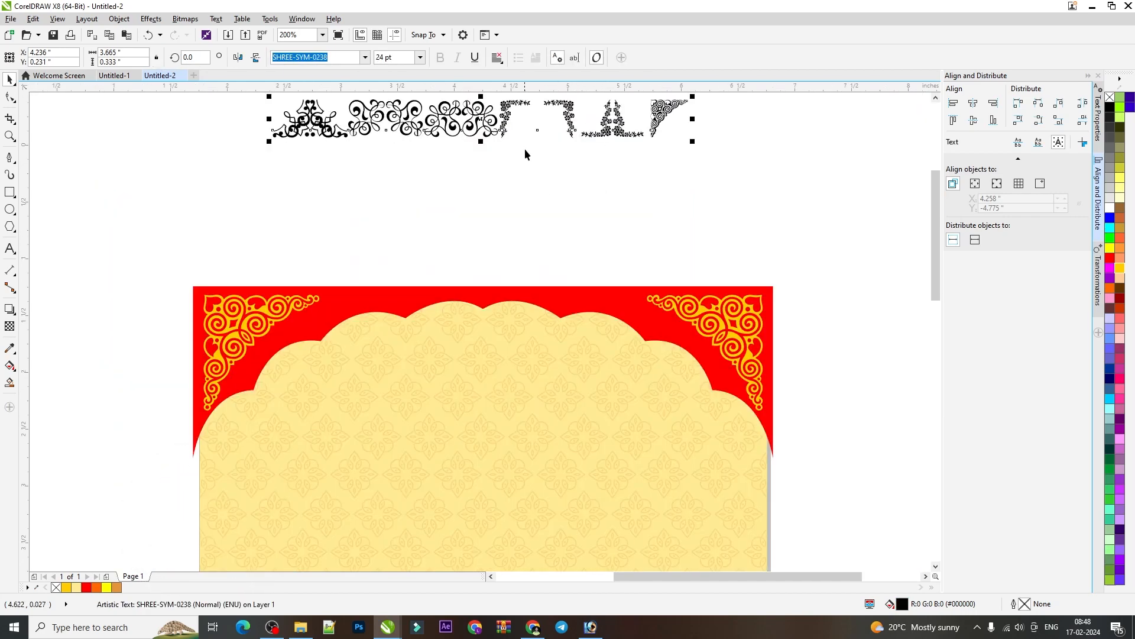
Add a long row of full stops as artistic text in the empty space just above the card
{"action": "left_click", "coordinate": [10, 249]}
{"action": "left_click", "coordinate": [281, 263]}
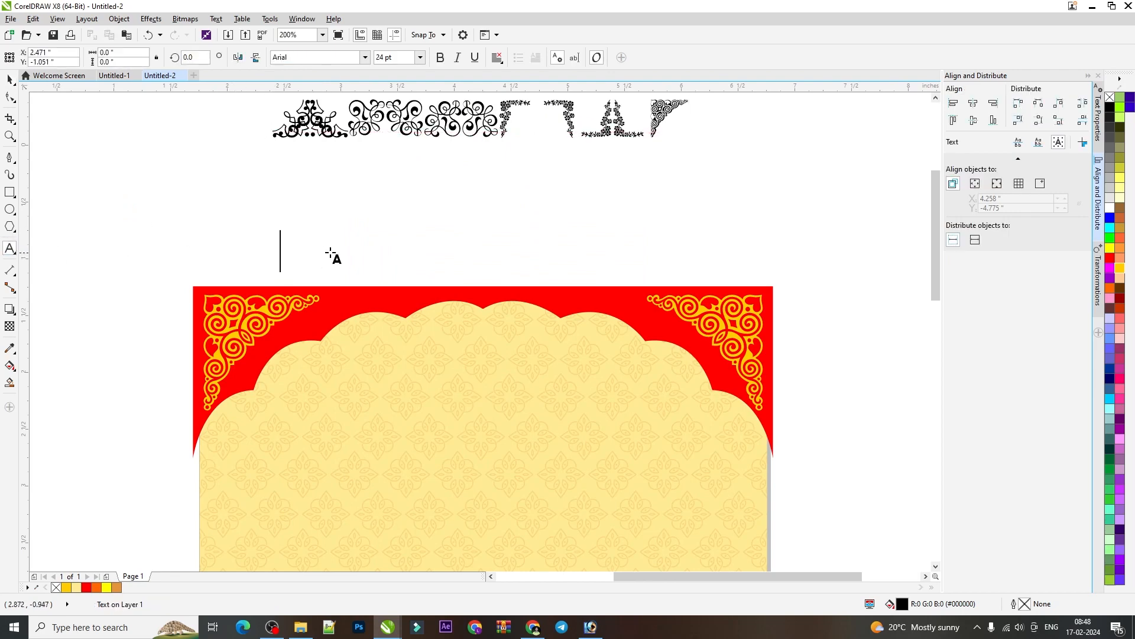
{"action": "type", "text": "......."}
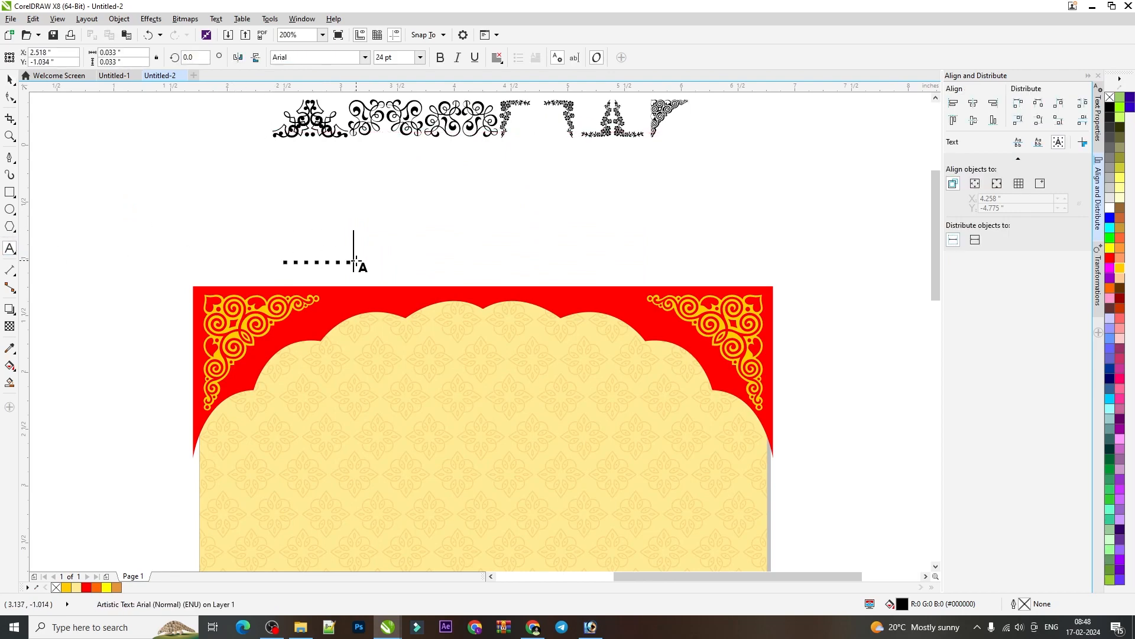
{"action": "type", "text": "....................................."}
Try the Elora font on the whole row of dots, and set it to Gadugi
{"action": "key", "text": "ctrl+a"}
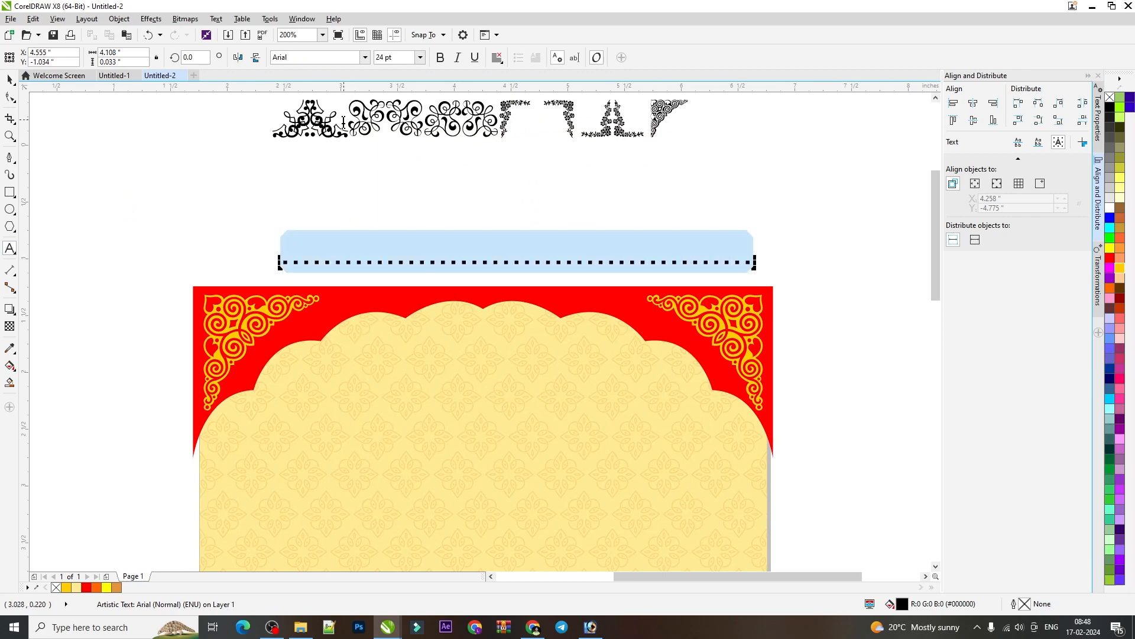
{"action": "left_click", "coordinate": [307, 67]}
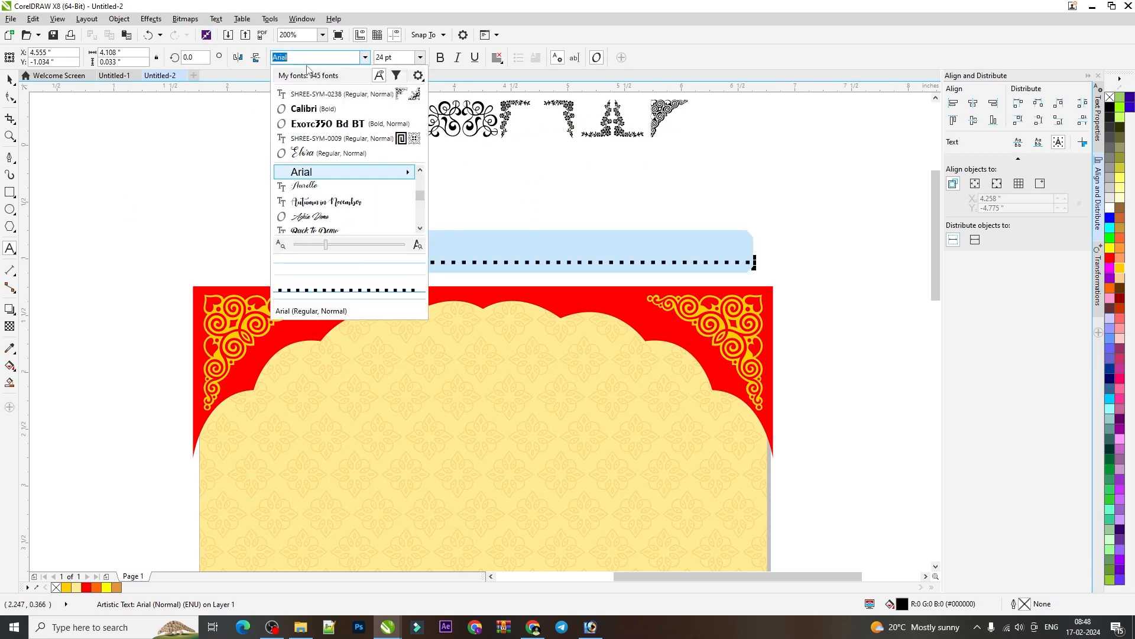
{"action": "left_click", "coordinate": [319, 154]}
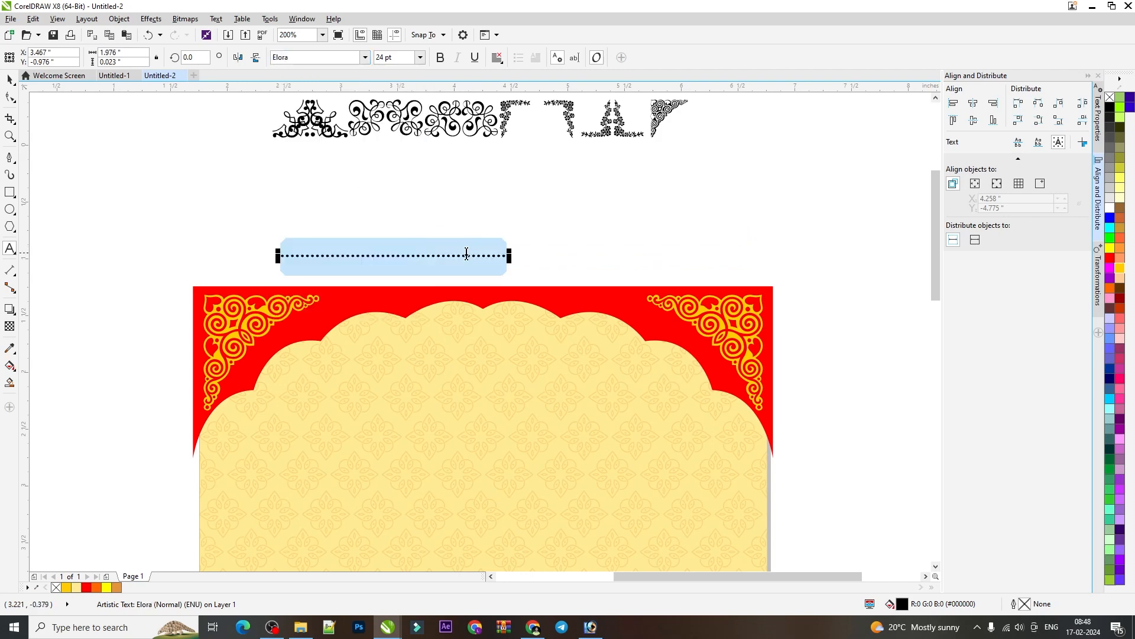
{"action": "left_click", "coordinate": [366, 57]}
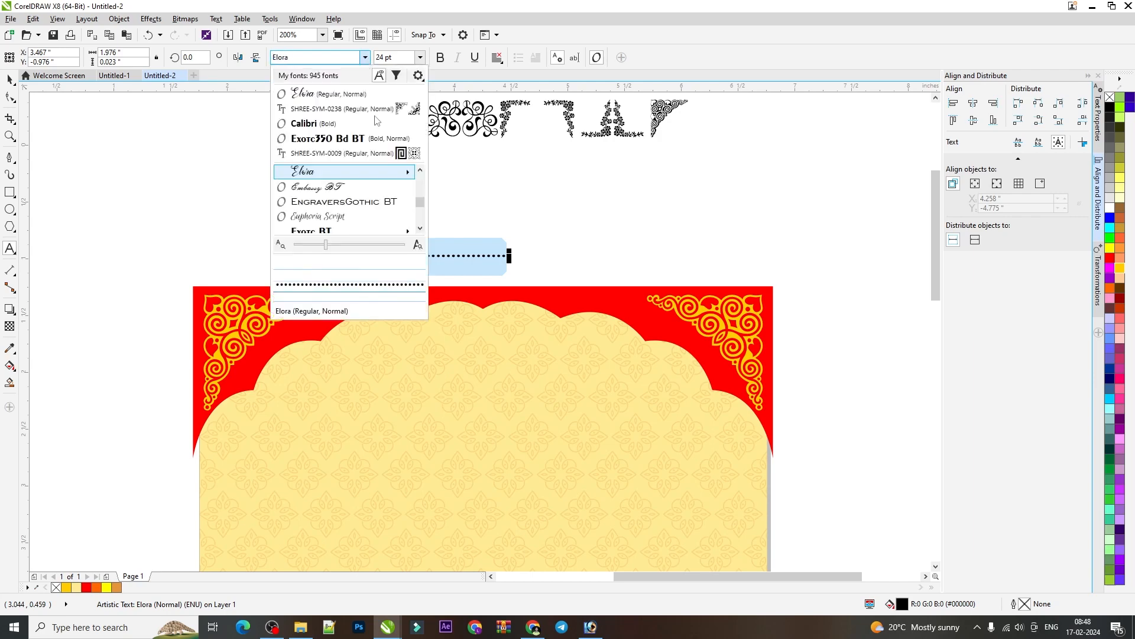
{"action": "scroll", "coordinate": [349, 201], "scroll_direction": "down", "scroll_amount": 3}
{"action": "mouse_move", "coordinate": [349, 177]}
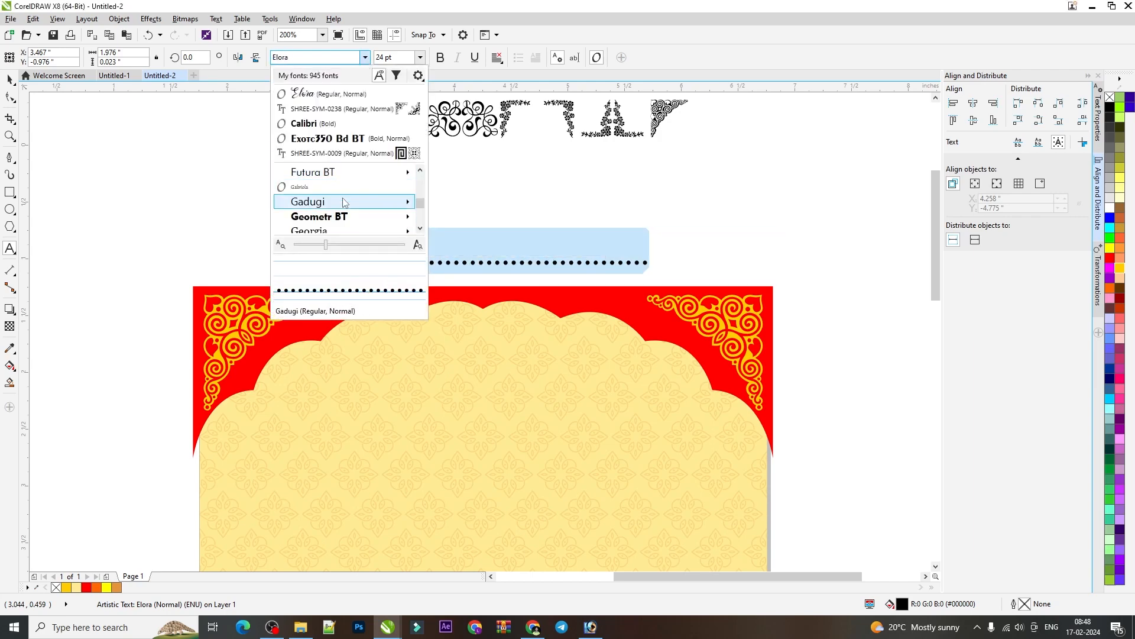
{"action": "left_click", "coordinate": [345, 202]}
{"action": "key", "text": "Escape"}
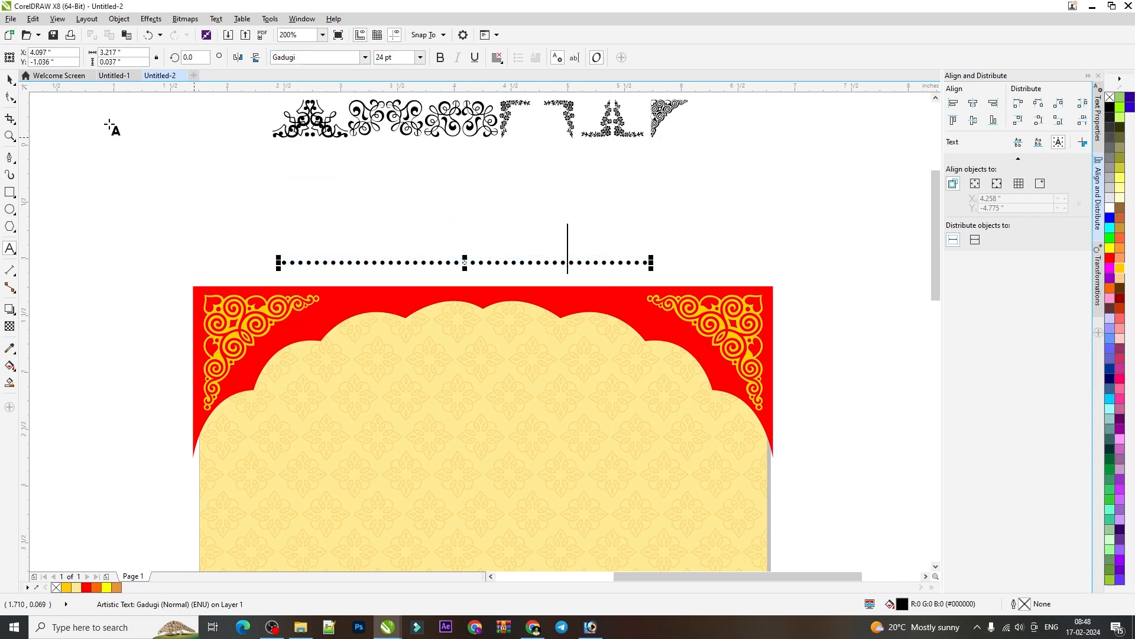
Move the dotted row between the two golden corner ornaments and scale it down to about 2.83 inches wide
{"action": "scroll", "coordinate": [467, 261], "scroll_direction": "up", "scroll_amount": 3}
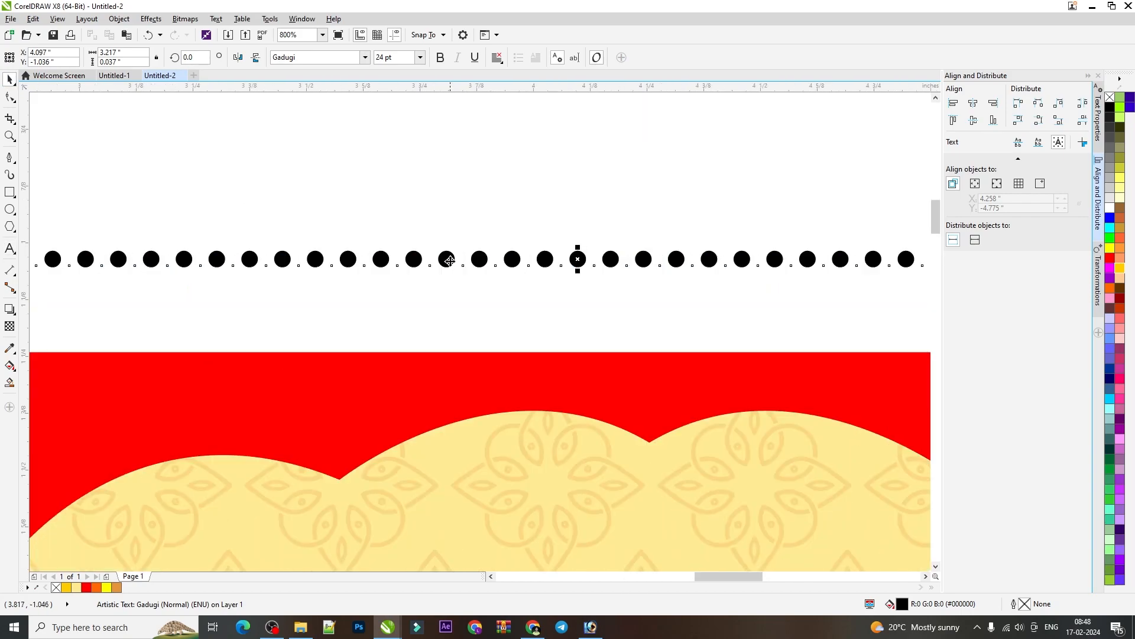
{"action": "scroll", "coordinate": [504, 265], "scroll_direction": "down", "scroll_amount": 3}
{"action": "left_click_drag", "start_coordinate": [505, 265], "coordinate": [544, 301]}
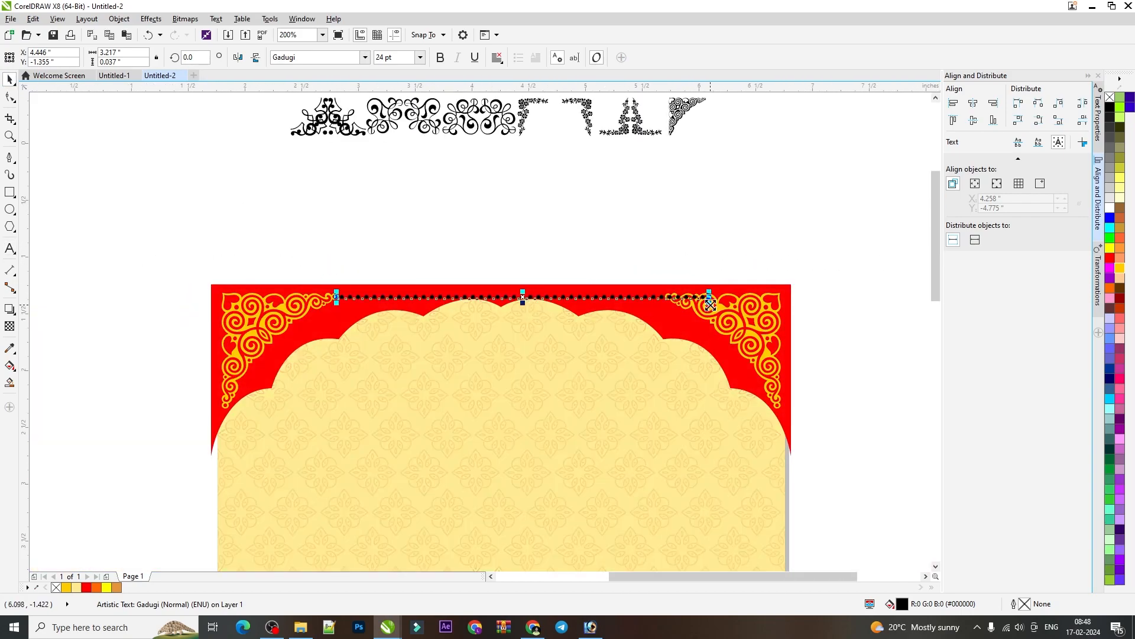
{"action": "left_click_drag", "start_coordinate": [708, 300], "coordinate": [669, 302]}
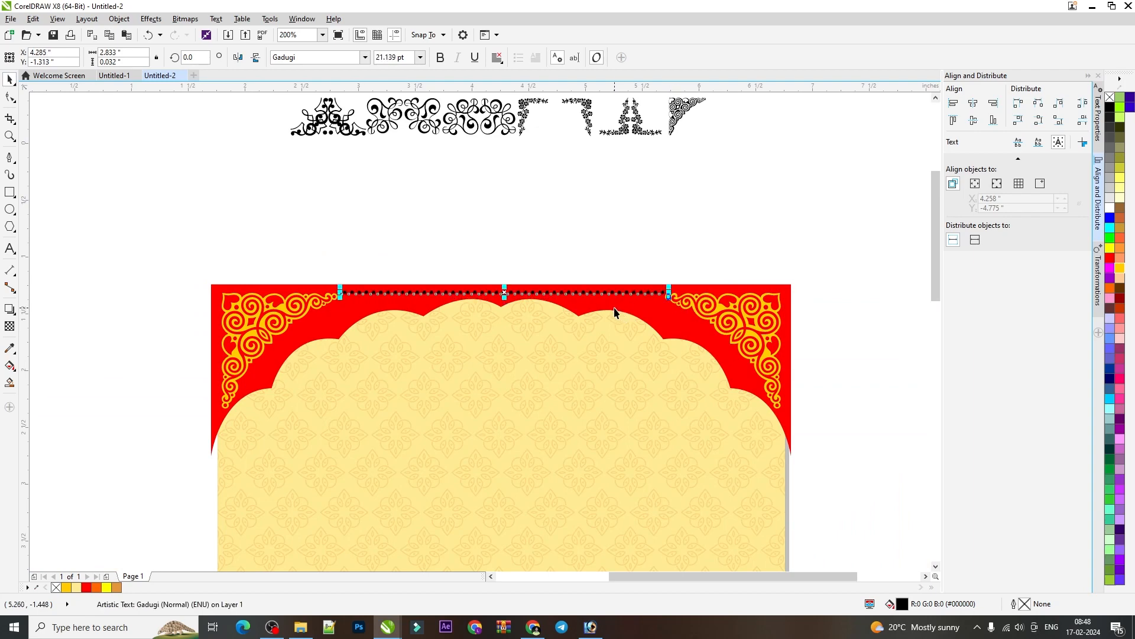
Nudge the dotted row to X 4.255, Y -1.343 inches and colour it golden yellow like the ornaments
{"action": "key", "text": "Down"}
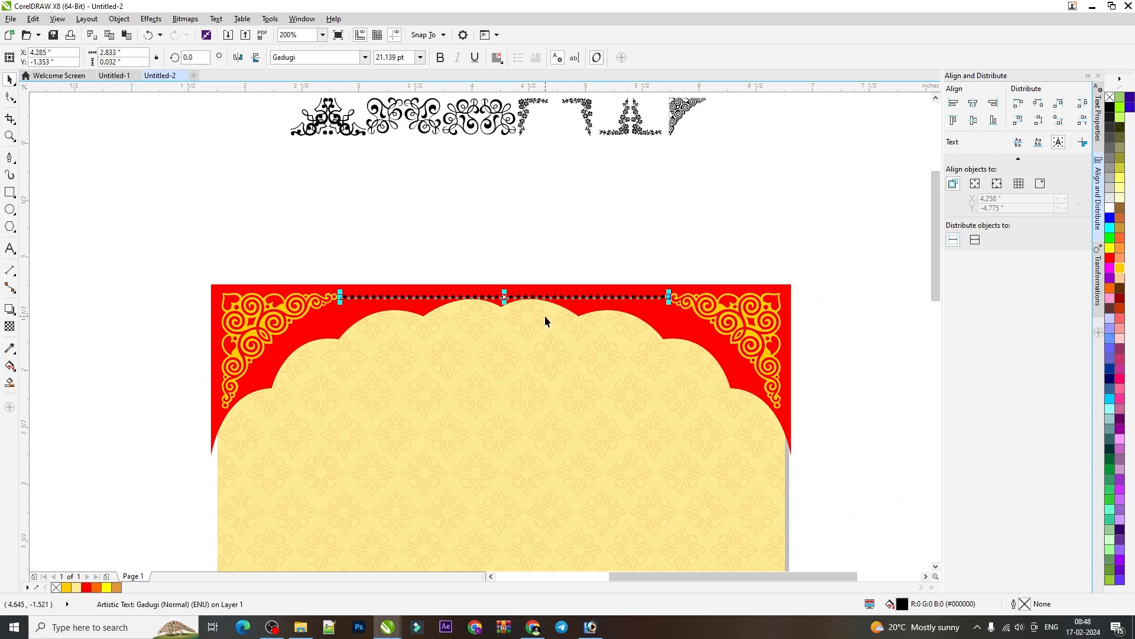
{"action": "scroll", "coordinate": [544, 315], "scroll_direction": "up", "scroll_amount": 1}
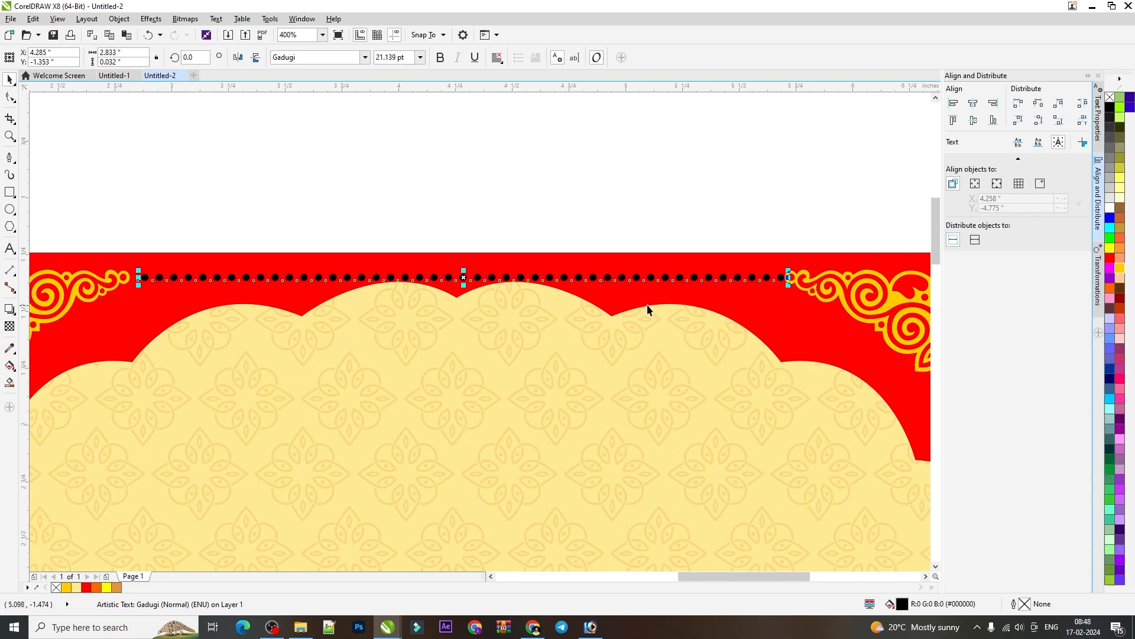
{"action": "key", "text": "Up"}
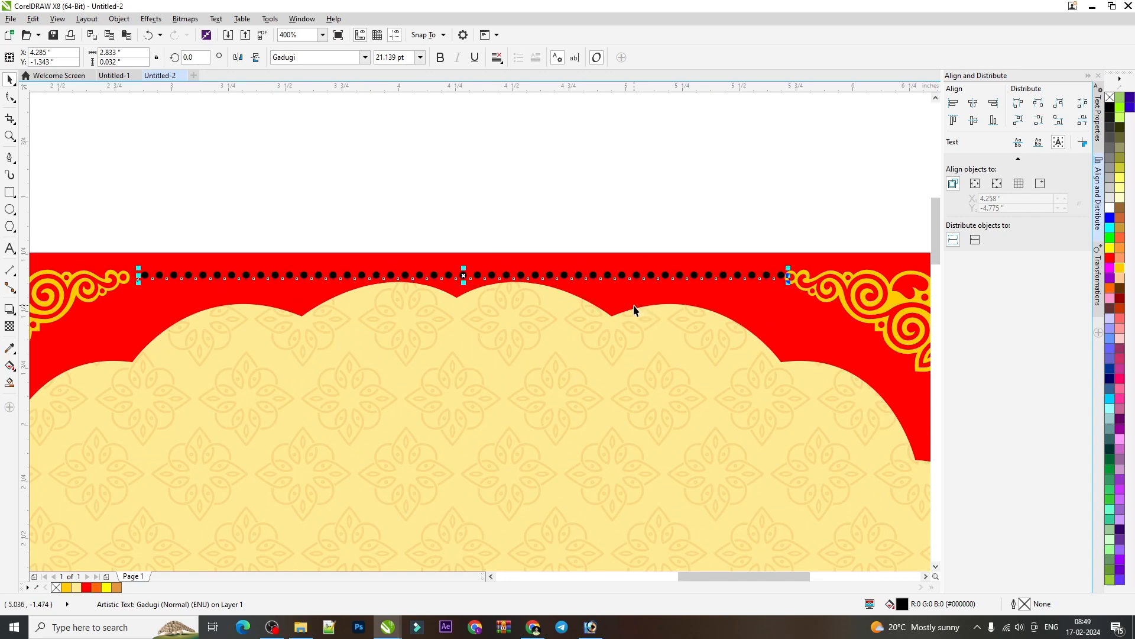
{"action": "key", "text": "Left"}
{"action": "key", "text": "Left"}
{"action": "key", "text": "Left"}
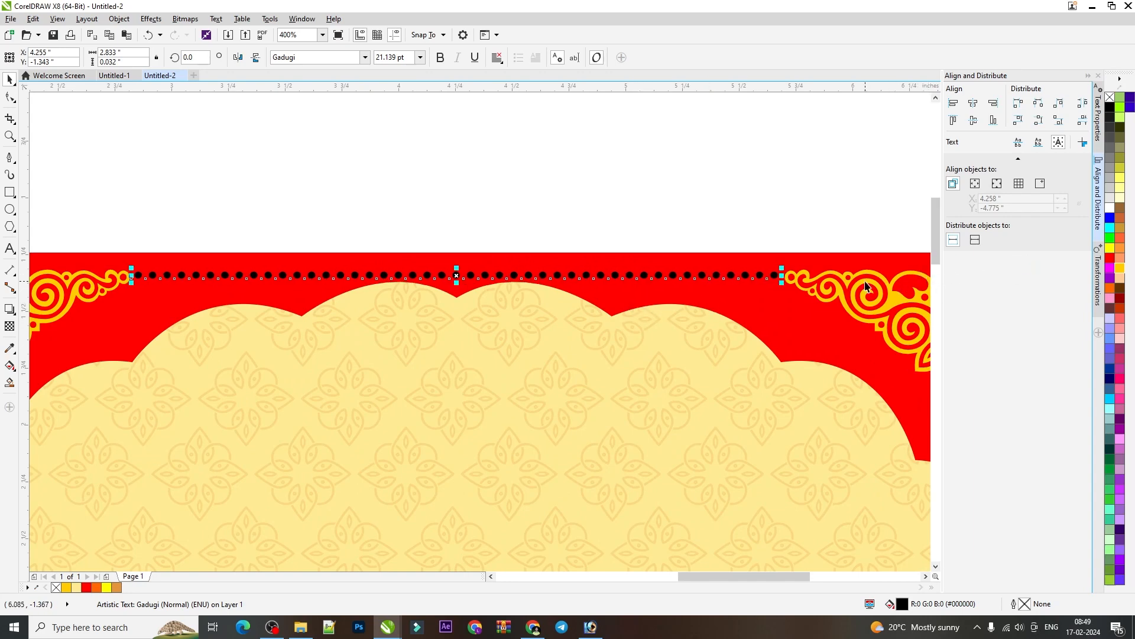
{"action": "left_click", "coordinate": [763, 227]}
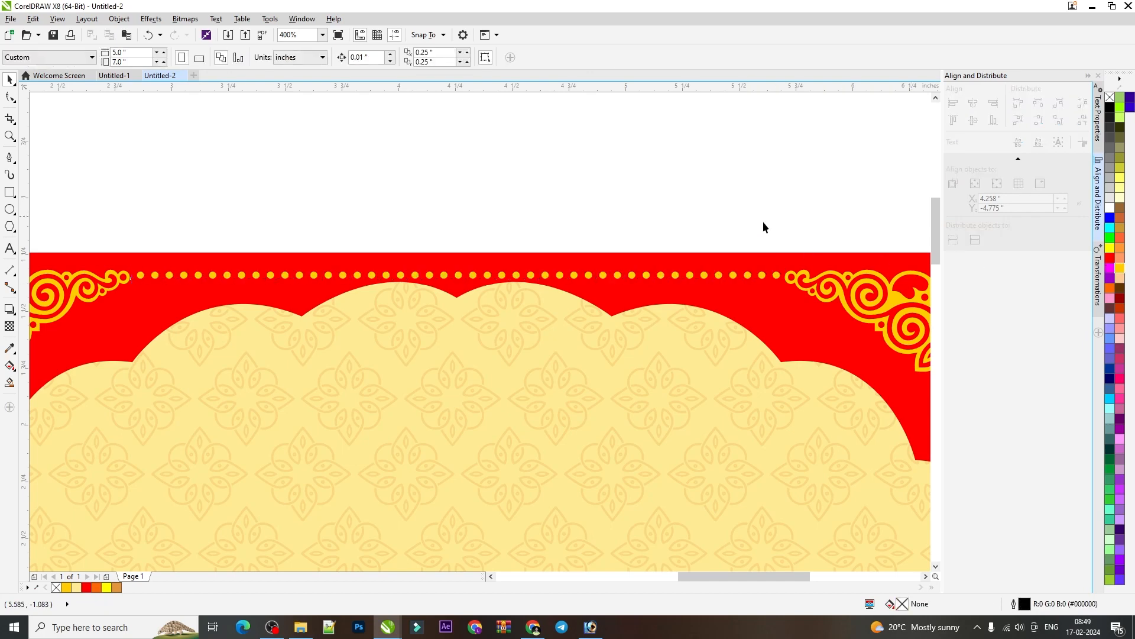
Select the red arch, the golden corner ornaments and the dotted row, and group the three objects
{"action": "scroll", "coordinate": [763, 227], "scroll_direction": "down", "scroll_amount": 4}
{"action": "left_click_drag", "start_coordinate": [468, 206], "coordinate": [884, 350]}
{"action": "left_click_drag", "start_coordinate": [814, 256], "coordinate": [659, 235]}
{"action": "key", "text": "ctrl+z"}
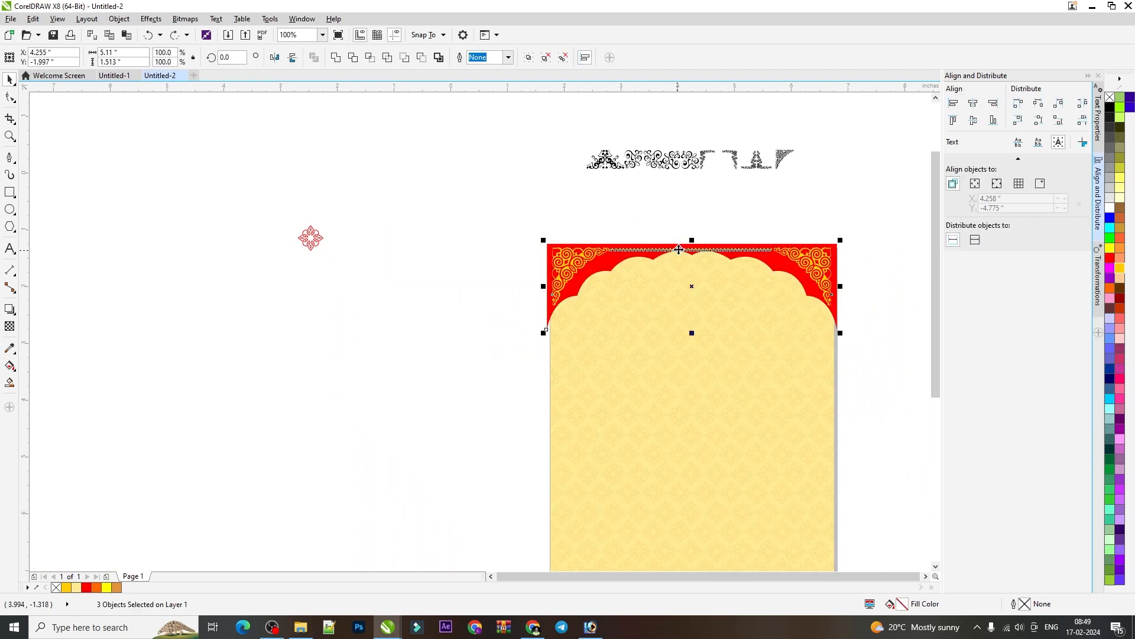
{"action": "key", "text": "ctrl+g"}
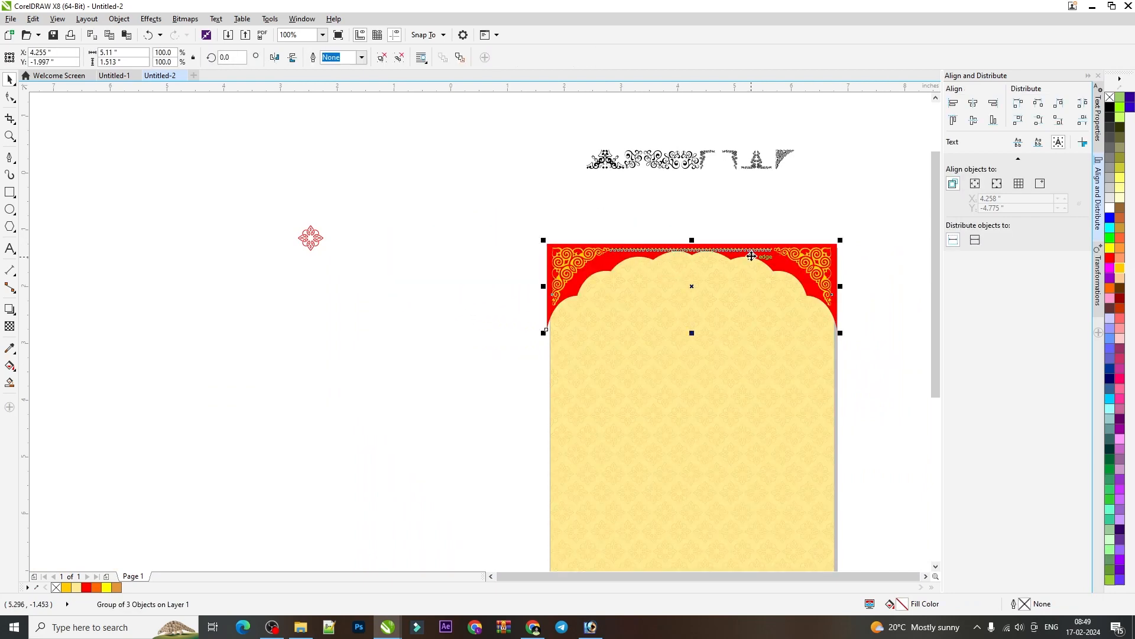
PowerClip the red arch group inside the pale yellow card background
{"action": "left_click", "coordinate": [789, 219]}
{"action": "left_click", "coordinate": [791, 262]}
{"action": "scroll", "coordinate": [779, 230], "scroll_direction": "down", "scroll_amount": 1}
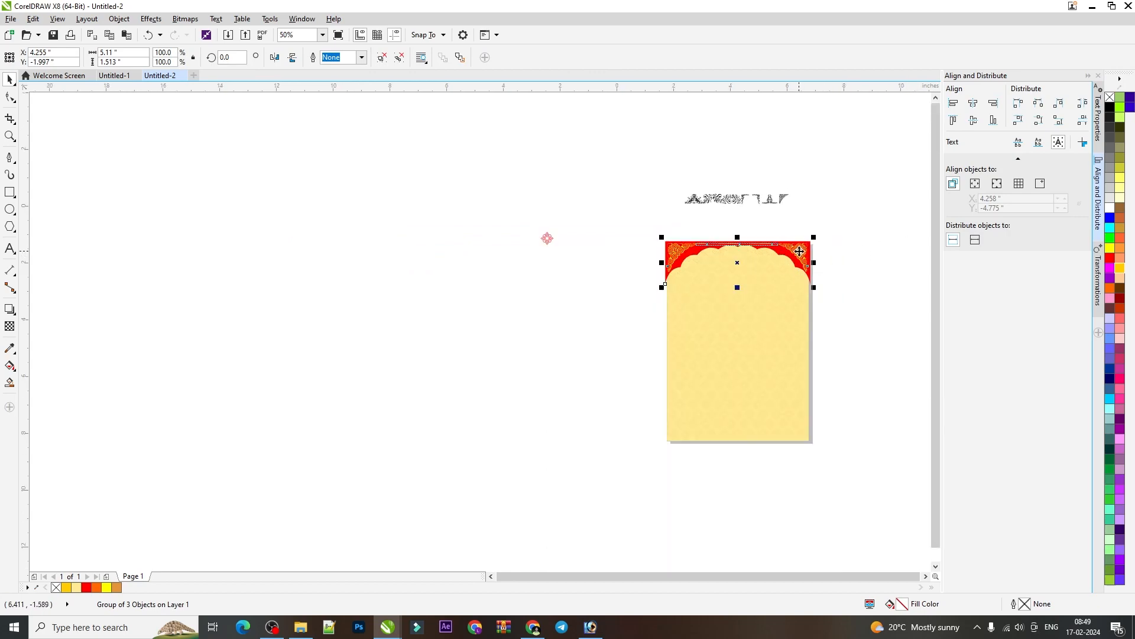
{"action": "right_click", "coordinate": [801, 254]}
{"action": "left_click", "coordinate": [824, 264]}
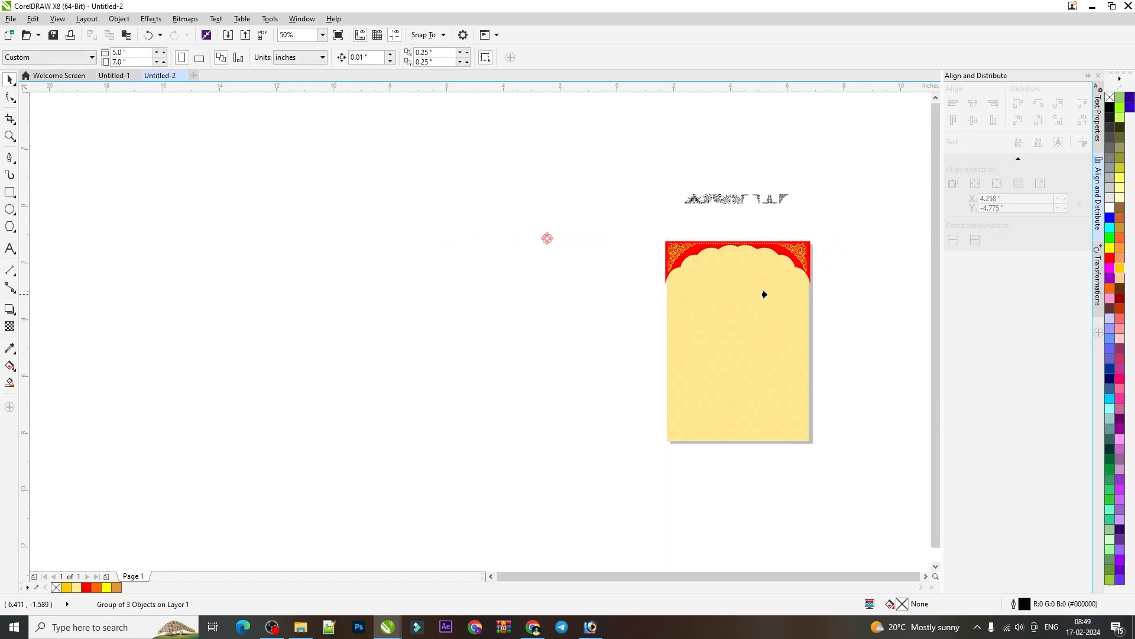
{"action": "left_click", "coordinate": [762, 294]}
{"action": "left_click", "coordinate": [834, 259]}
Move the row of black symbol ornaments off the page beside the card, to about X -3.72, Y -2.08 inches
{"action": "scroll", "coordinate": [818, 235], "scroll_direction": "up", "scroll_amount": 1}
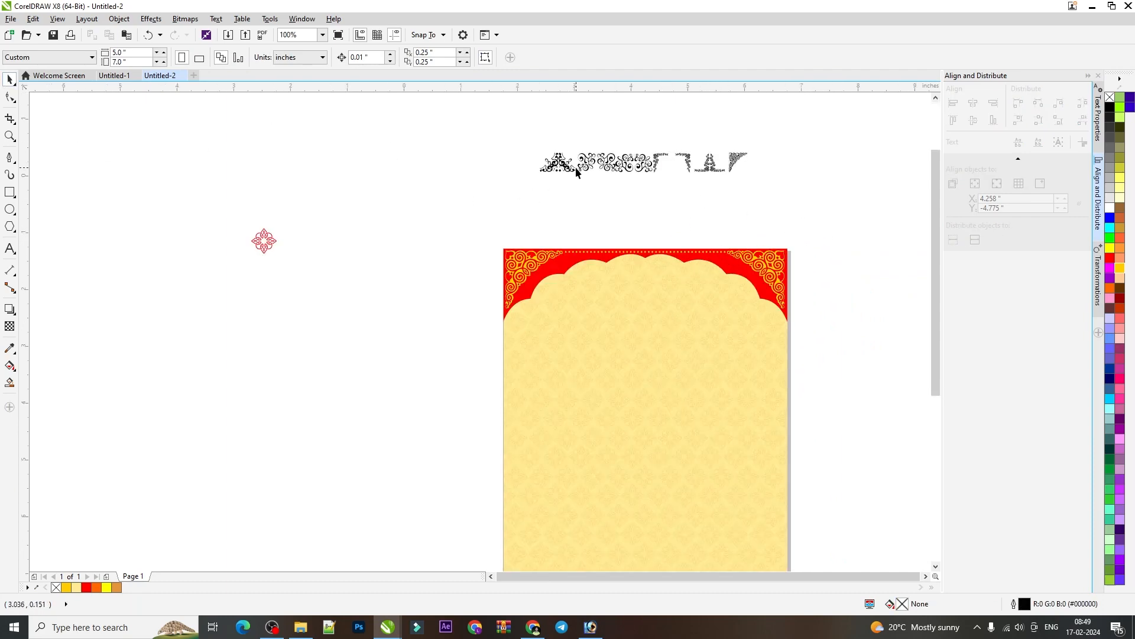
{"action": "left_click_drag", "start_coordinate": [577, 171], "coordinate": [127, 304]}
{"action": "scroll", "coordinate": [643, 286], "scroll_direction": "up", "scroll_amount": 2}
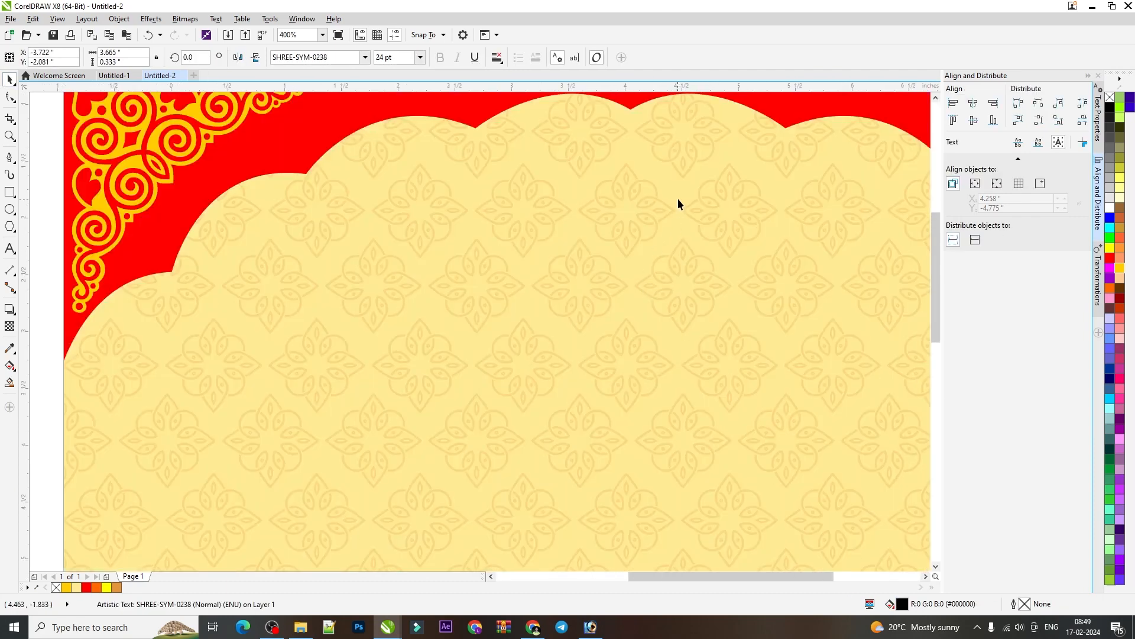
{"action": "scroll", "coordinate": [689, 197], "scroll_direction": "down", "scroll_amount": 2}
Open the card's PowerClip contents for editing and make a vertically mirrored copy of the red arch group in place
{"action": "left_click_drag", "start_coordinate": [911, 270], "coordinate": [911, 479]}
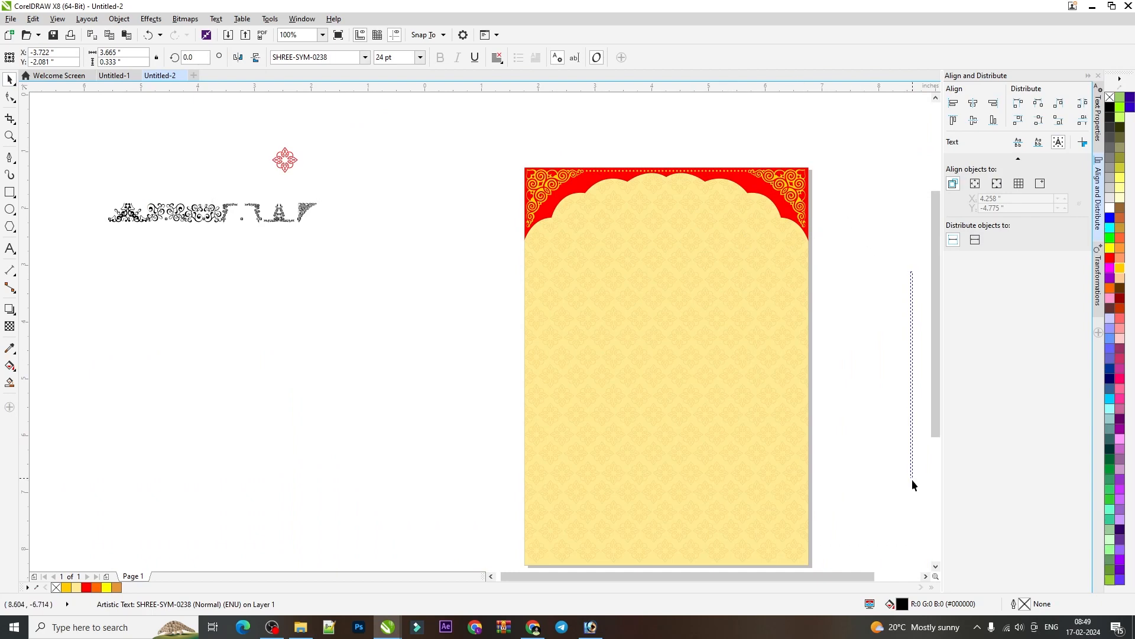
{"action": "scroll", "coordinate": [826, 293], "scroll_direction": "down", "scroll_amount": 1}
{"action": "scroll", "coordinate": [825, 294], "scroll_direction": "up", "scroll_amount": 1}
{"action": "left_click", "coordinate": [818, 247]}
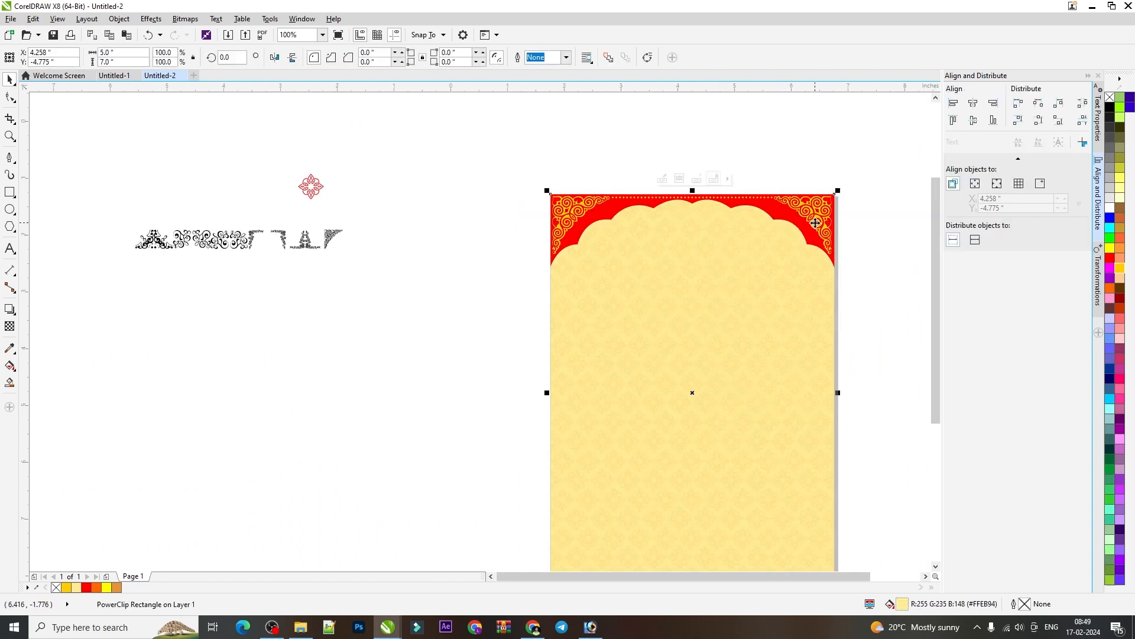
{"action": "left_click", "coordinate": [661, 179]}
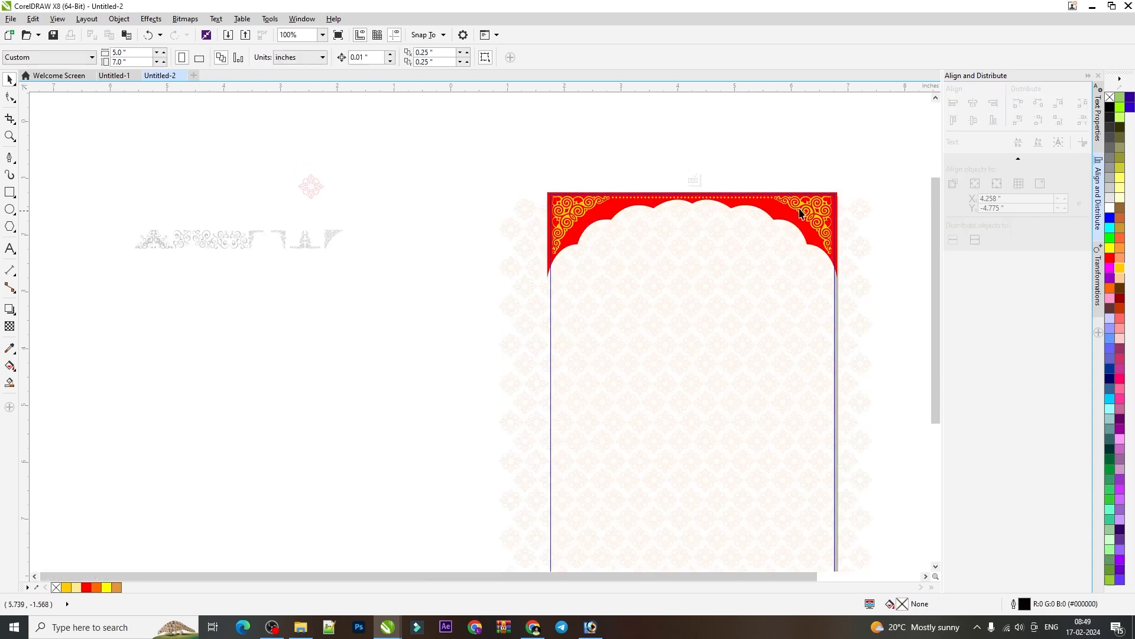
{"action": "left_click", "coordinate": [813, 204]}
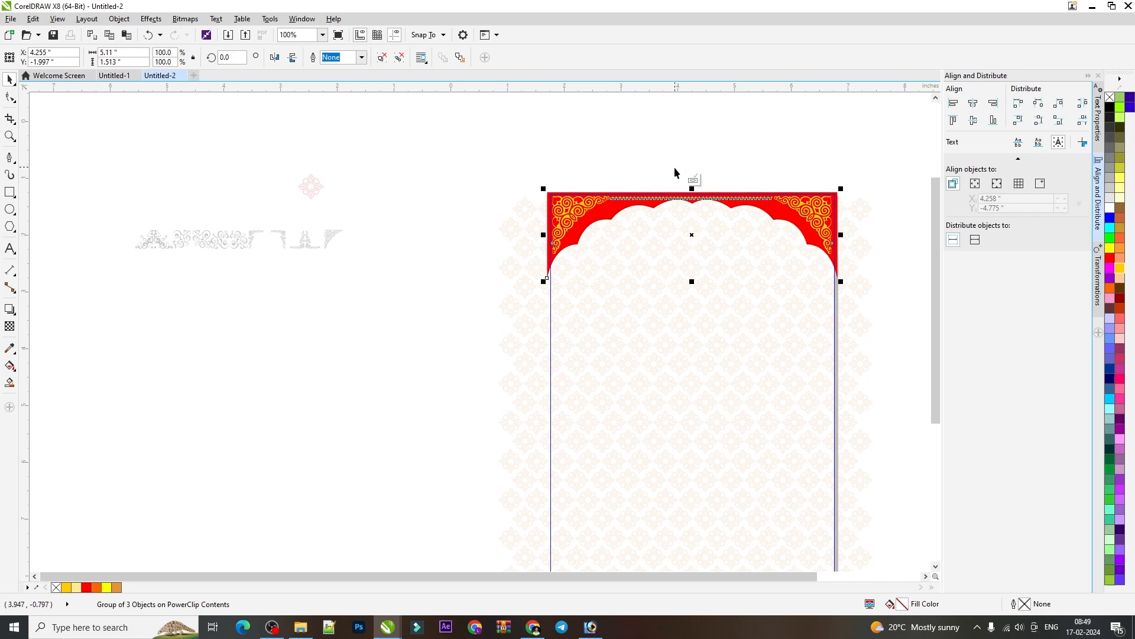
{"action": "left_click", "coordinate": [292, 58]}
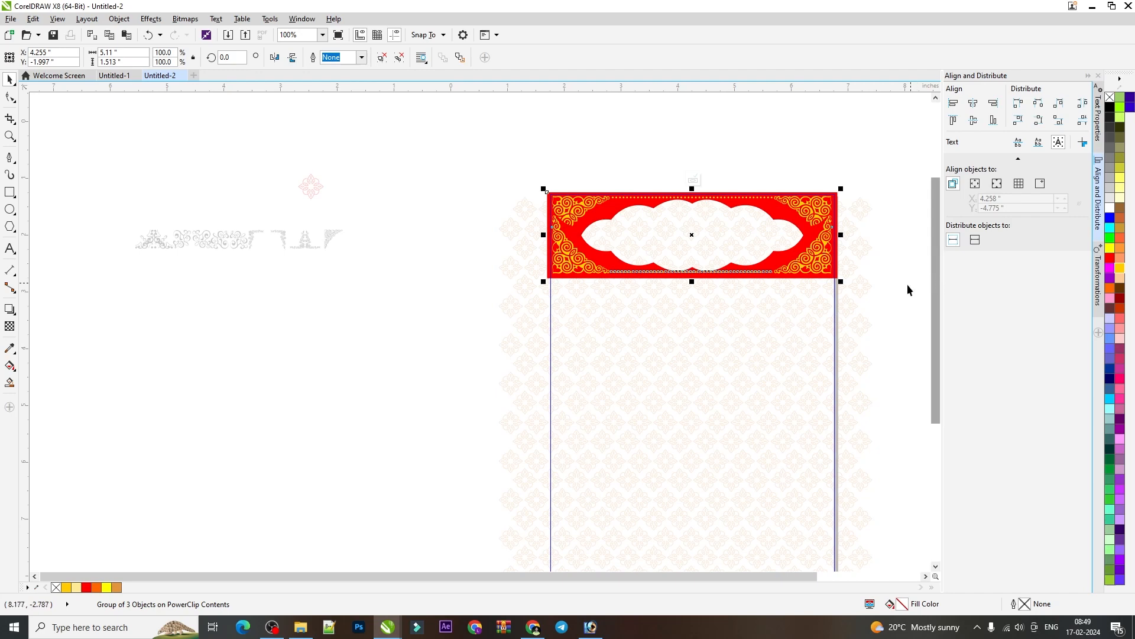
Align the mirrored red arch group to the bottom edge of the background motif pattern
{"action": "left_click_drag", "start_coordinate": [933, 313], "coordinate": [931, 374]}
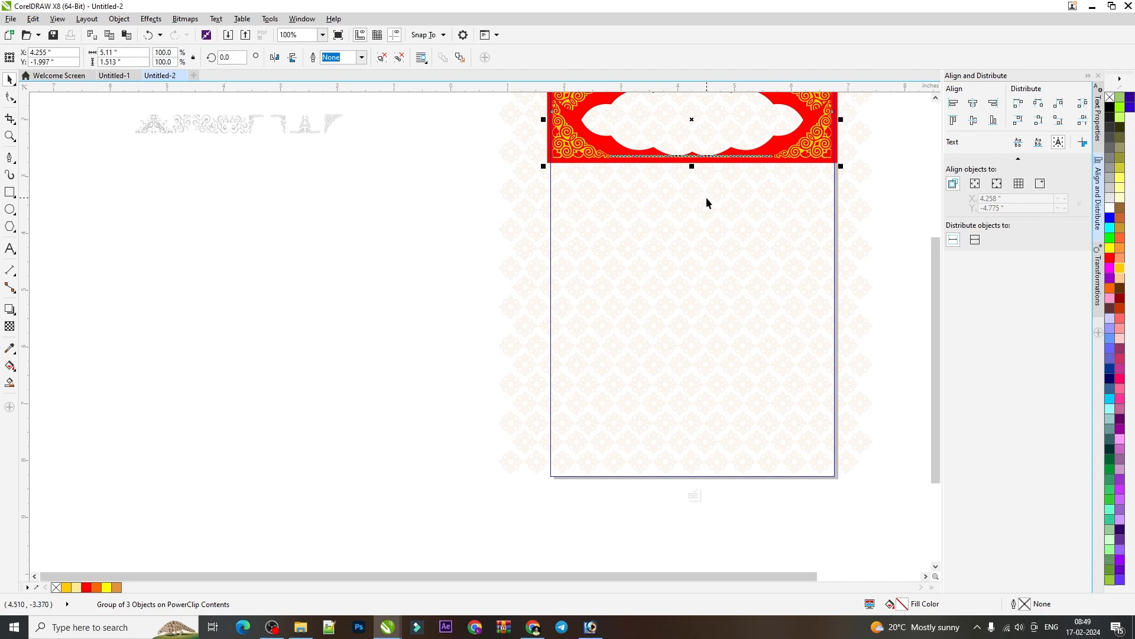
{"action": "left_click", "coordinate": [789, 203]}
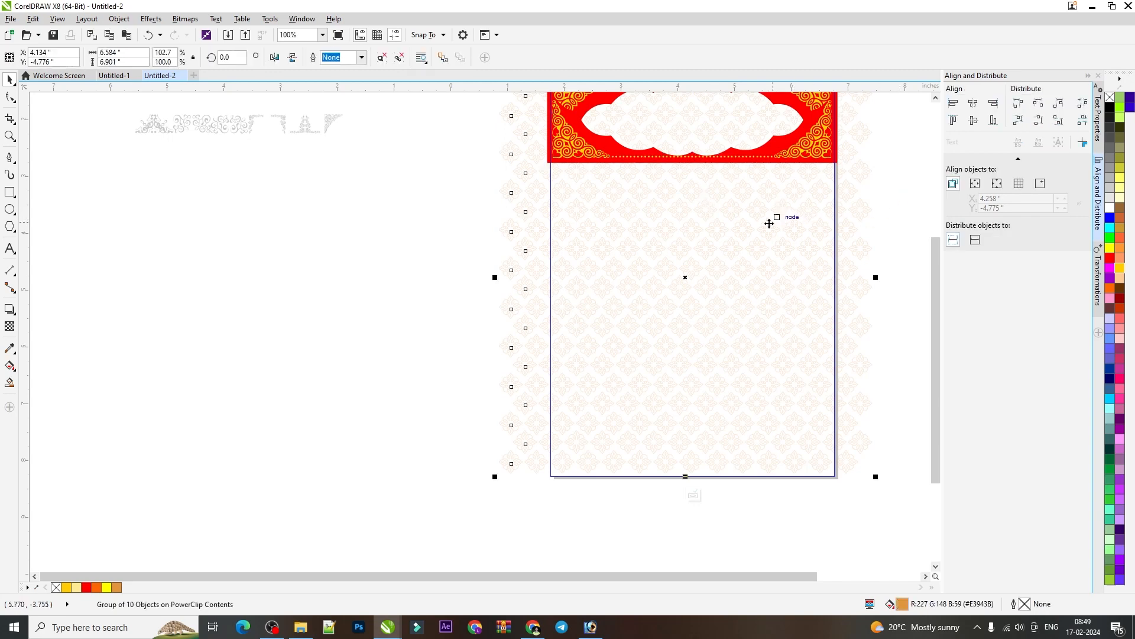
{"action": "left_click", "coordinate": [820, 136]}
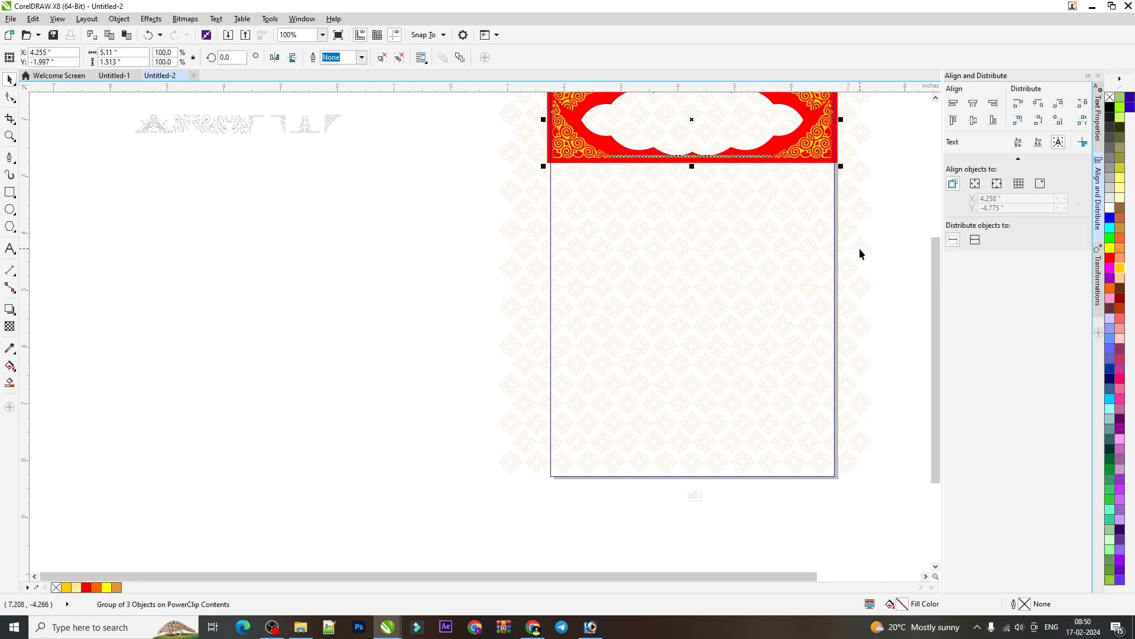
{"action": "left_click", "coordinate": [786, 199], "text": "shift"}
{"action": "key", "text": "b"}
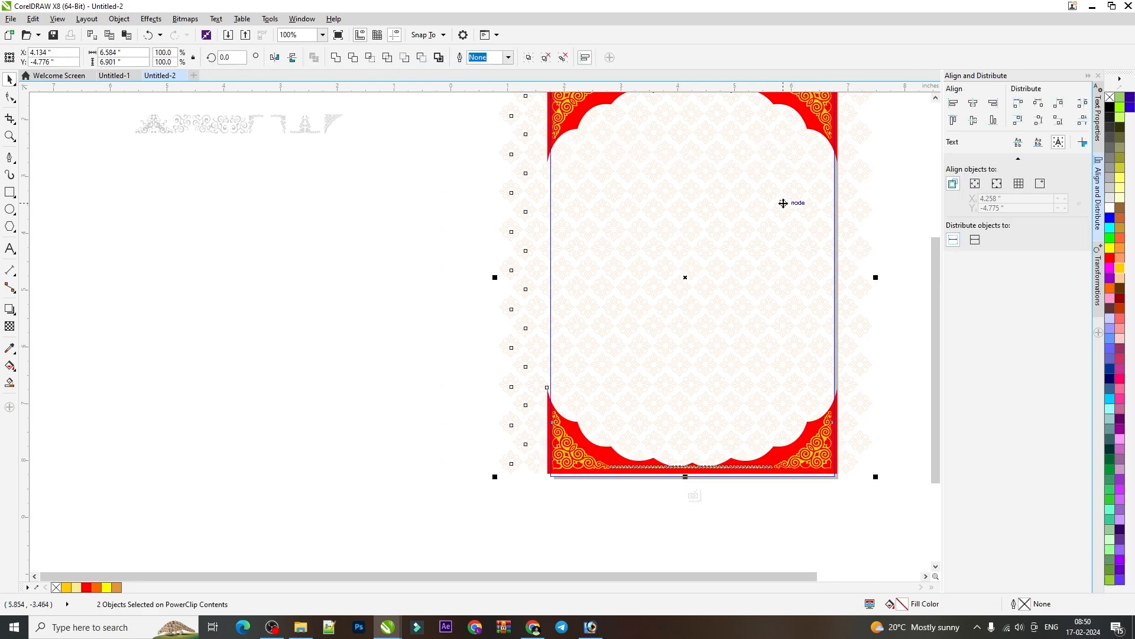
Nudge the lower red arch group down to Y -7.54 inches so it reaches the card's bottom edge
{"action": "left_click", "coordinate": [913, 158]}
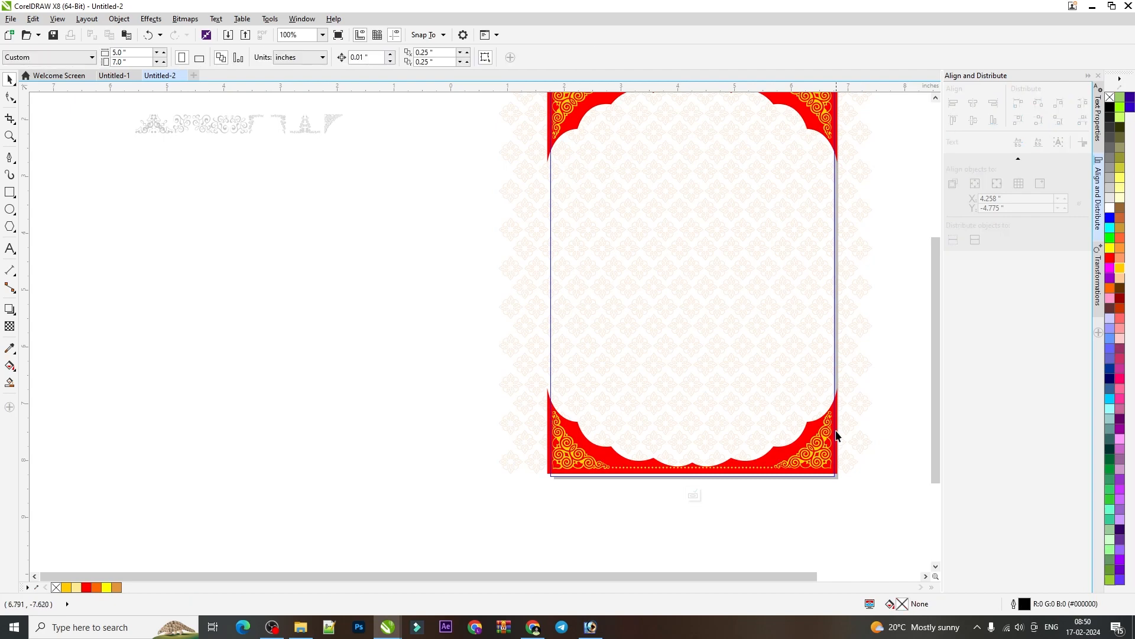
{"action": "left_click", "coordinate": [828, 435]}
{"action": "scroll", "coordinate": [934, 296], "scroll_direction": "up", "scroll_amount": 2}
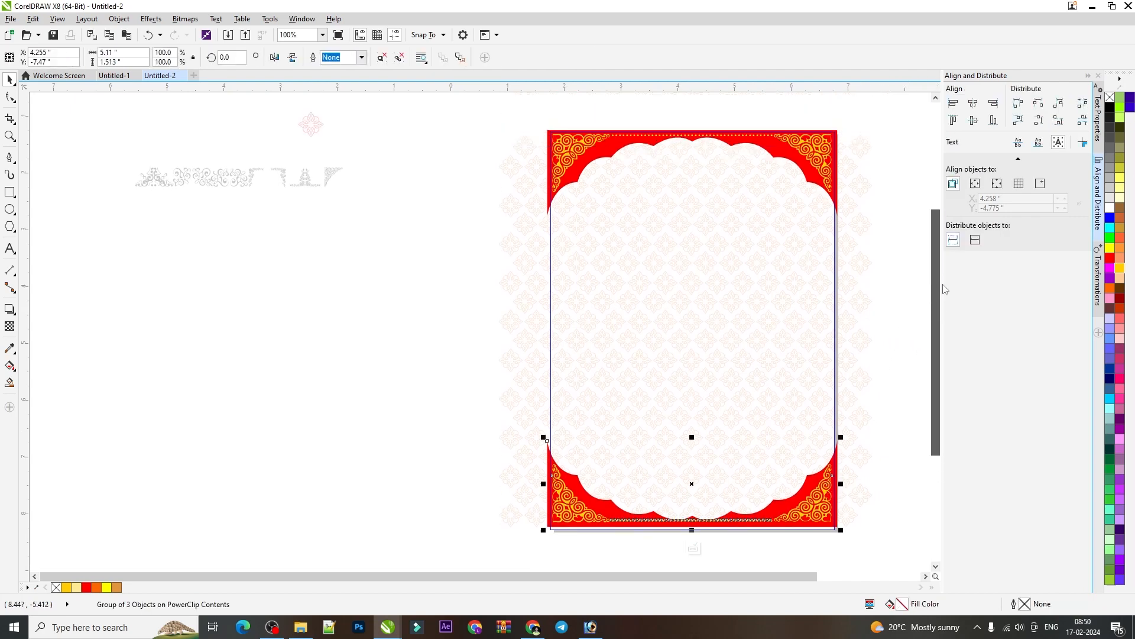
{"action": "key", "text": "Down"}
{"action": "key", "text": "Down"}
{"action": "key", "text": "Down"}
{"action": "key", "text": "Down"}
{"action": "key", "text": "Down"}
{"action": "key", "text": "Down"}
{"action": "key", "text": "Down"}
{"action": "key", "text": "Down"}
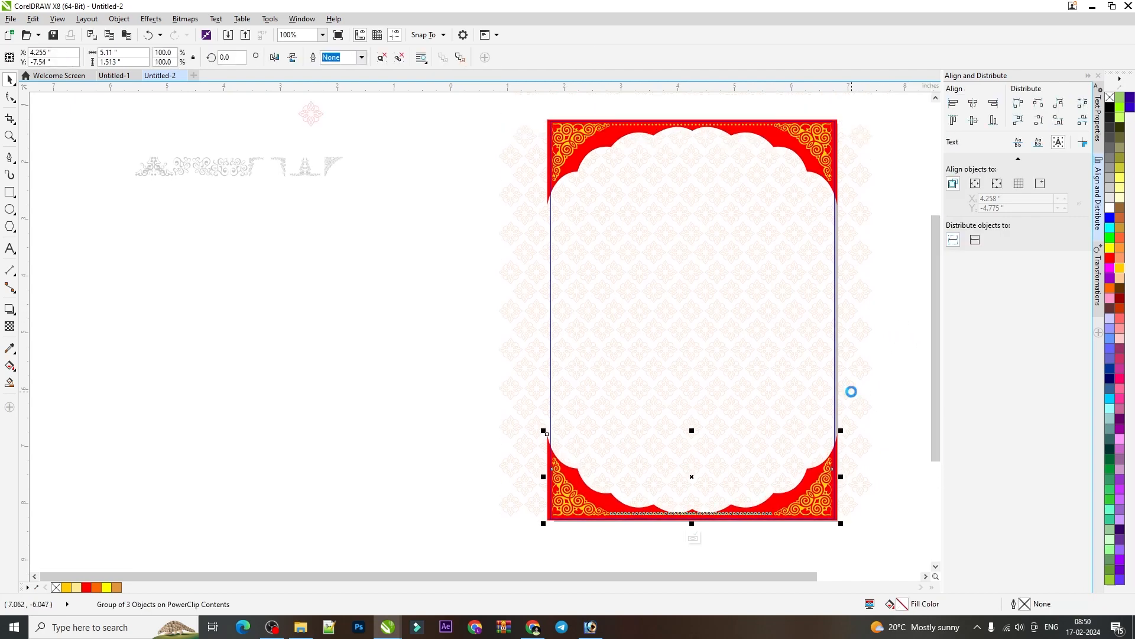
Try moving the upper and lower red arch groups together inside the card, and undo the move
{"action": "key", "text": "Tab"}
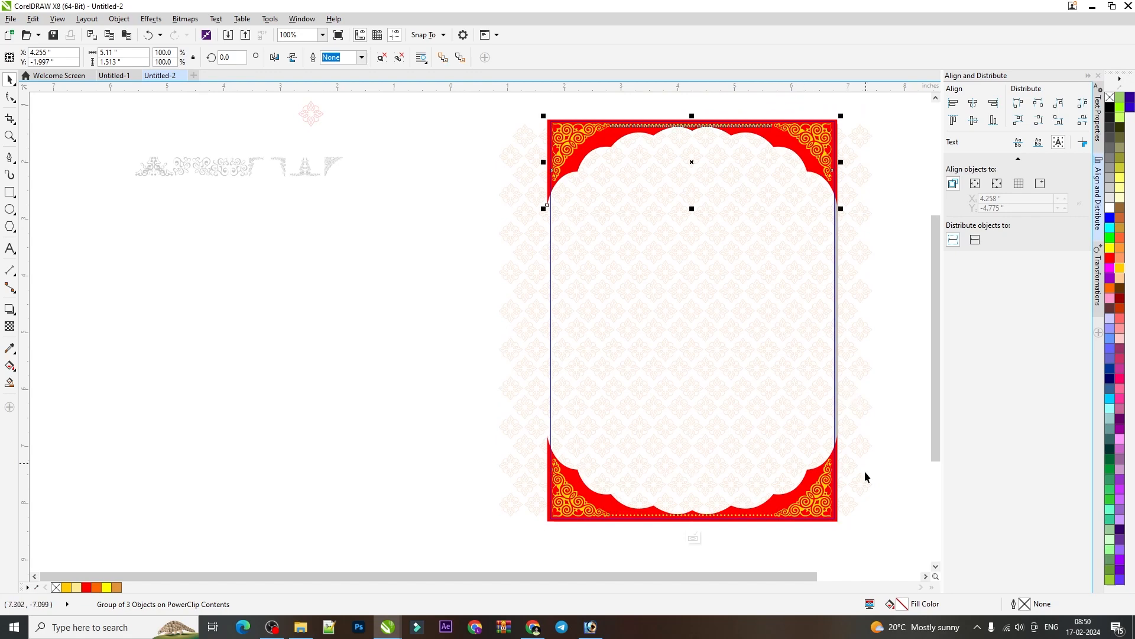
{"action": "left_click", "coordinate": [813, 490], "text": "shift"}
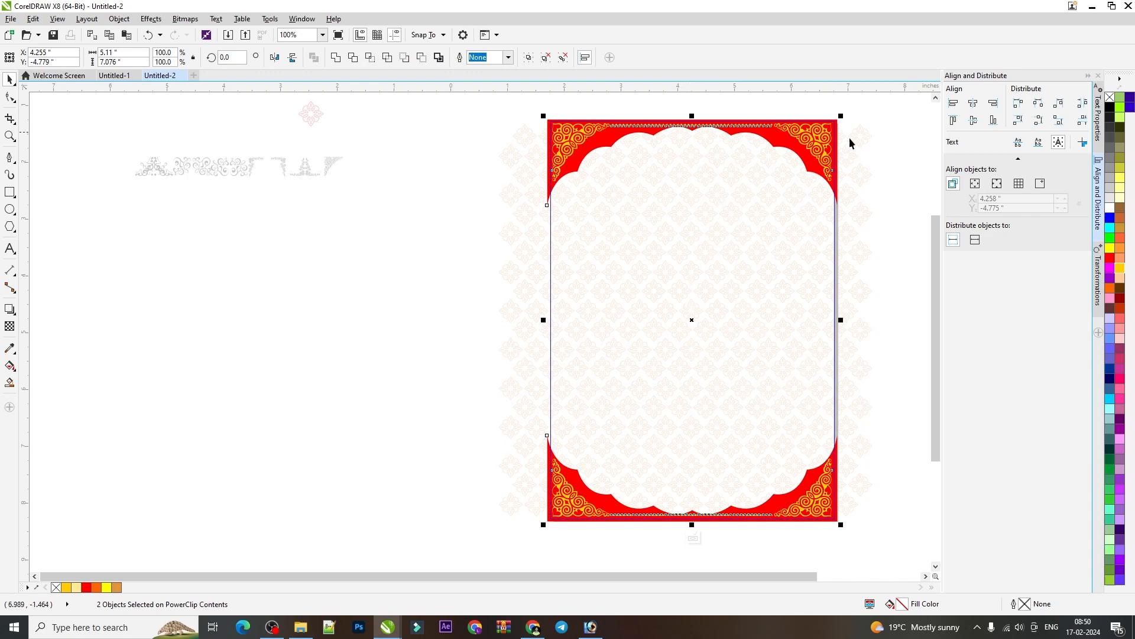
{"action": "left_click", "coordinate": [898, 147]}
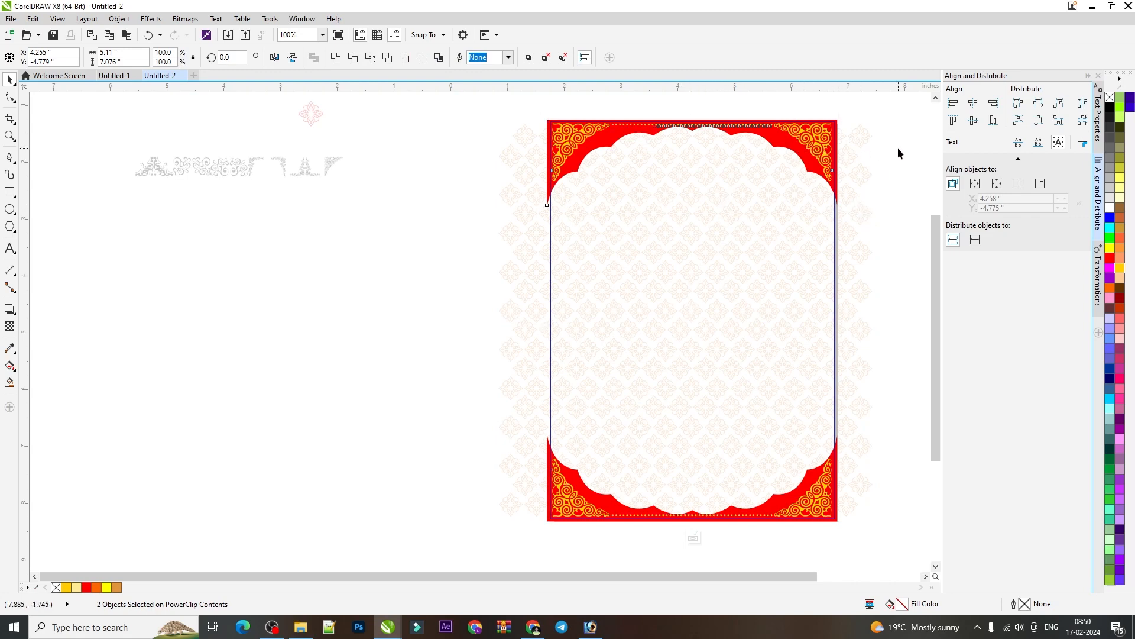
{"action": "left_click", "coordinate": [787, 303]}
{"action": "left_click", "coordinate": [814, 490], "text": "shift"}
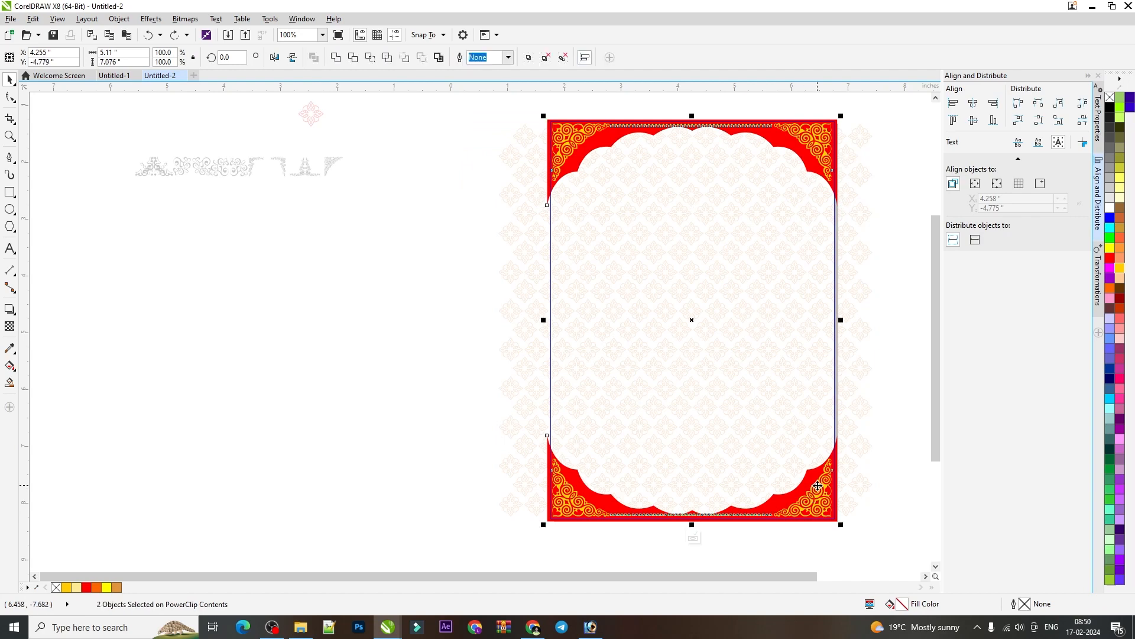
{"action": "left_click_drag", "start_coordinate": [813, 490], "coordinate": [711, 486]}
{"action": "key", "text": "ctrl+z"}
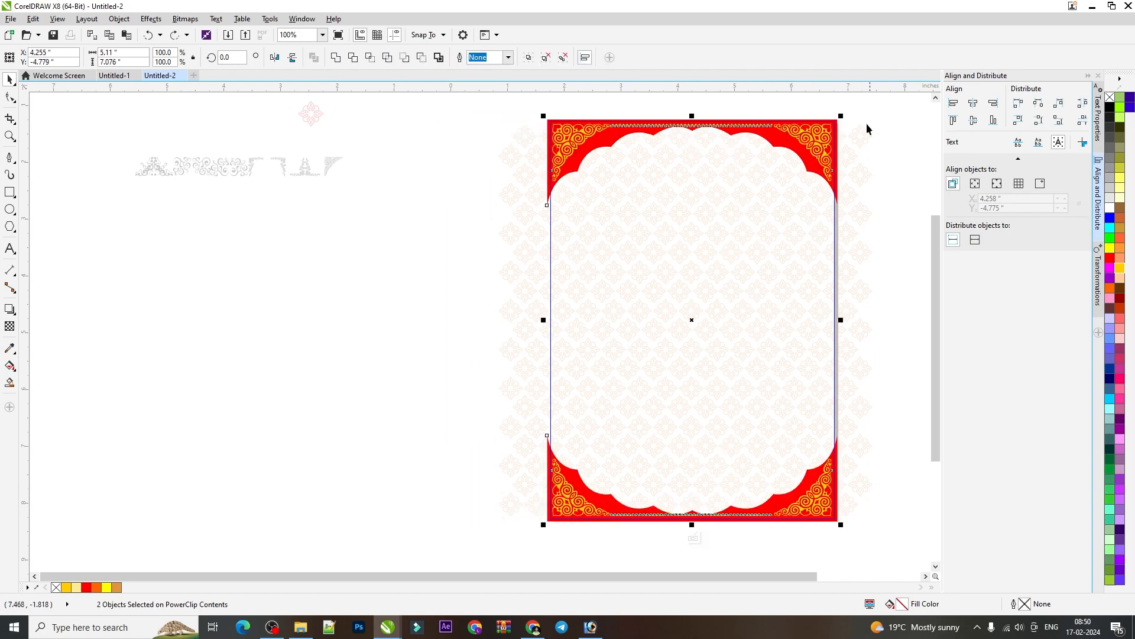
Finish editing the card's PowerClip contents
{"action": "left_click", "coordinate": [692, 539]}
{"action": "left_click_drag", "start_coordinate": [509, 103], "coordinate": [814, 533]}
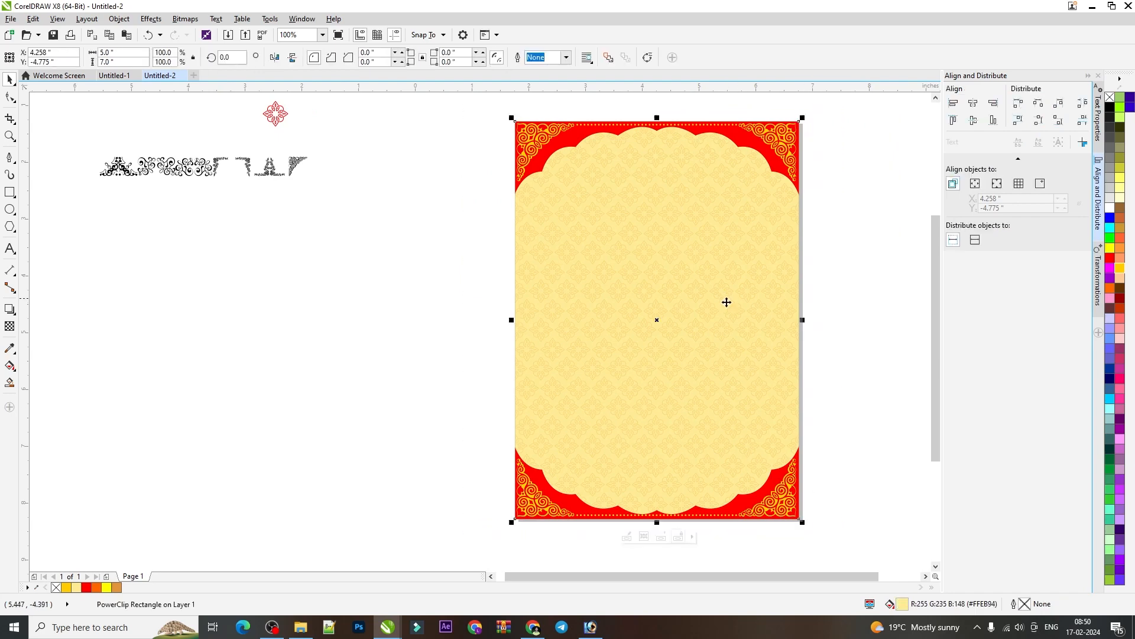
Try shifting the finished card sideways off the page, undo each move, and deselect the card
{"action": "left_click_drag", "start_coordinate": [727, 303], "coordinate": [589, 287]}
{"action": "key", "text": "ctrl+z"}
{"action": "left_click", "coordinate": [452, 111]}
{"action": "left_click_drag", "start_coordinate": [718, 228], "coordinate": [483, 220]}
{"action": "key", "text": "ctrl+z"}
{"action": "scroll", "coordinate": [789, 219], "scroll_direction": "up", "scroll_amount": 1}
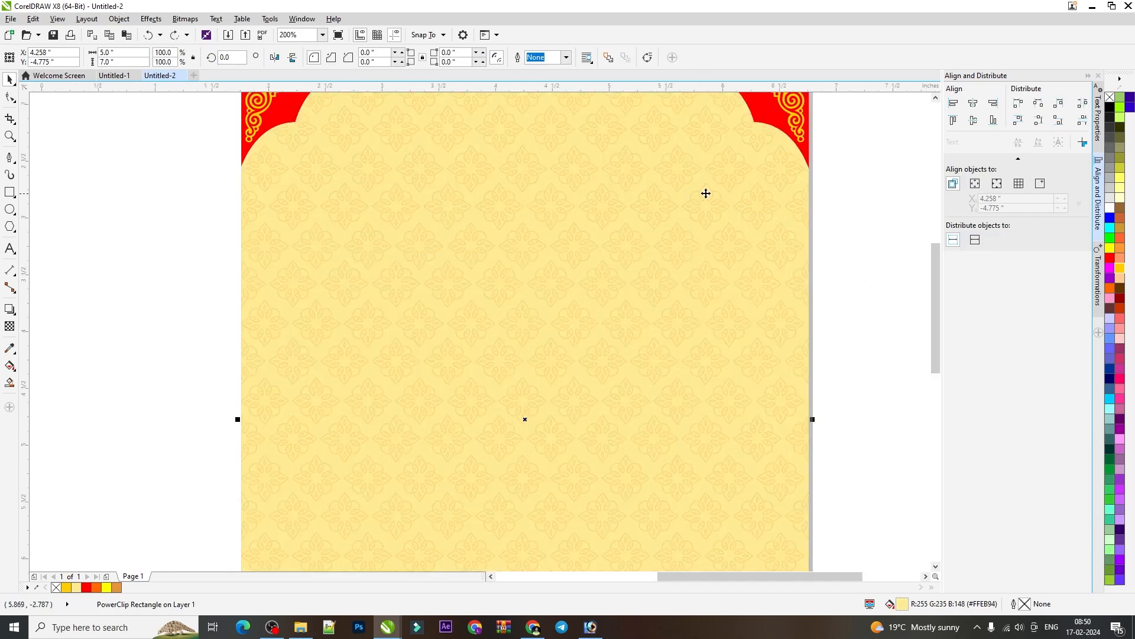
{"action": "scroll", "coordinate": [705, 193], "scroll_direction": "down", "scroll_amount": 2}
{"action": "scroll", "coordinate": [715, 211], "scroll_direction": "up", "scroll_amount": 1}
{"action": "left_click", "coordinate": [833, 193]}
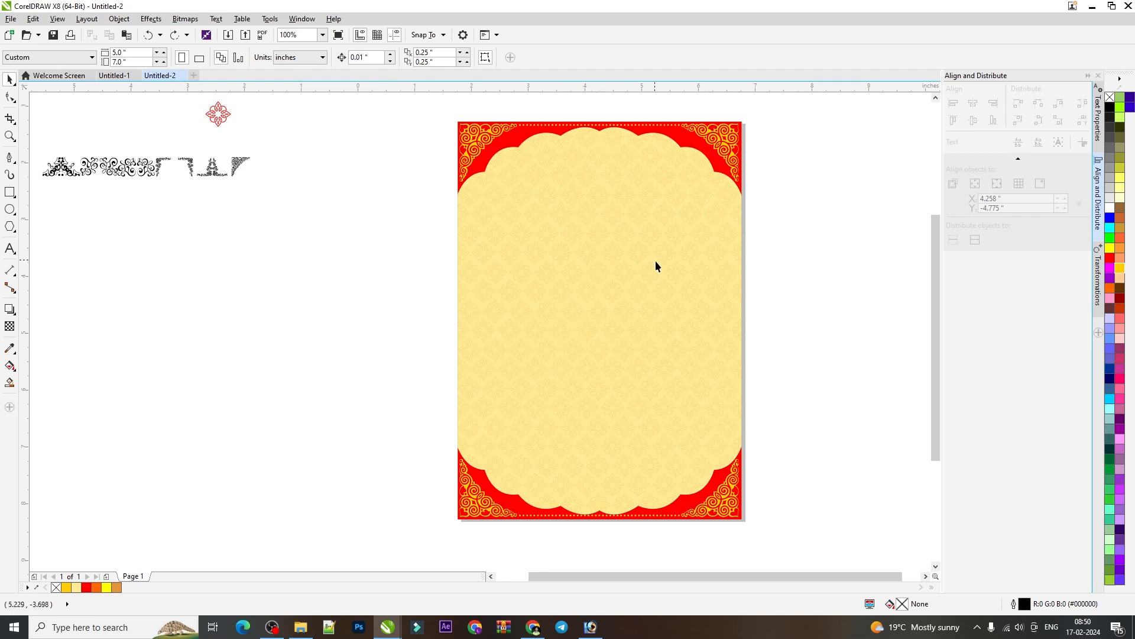
Reopen the card's PowerClip contents, increase the motif pattern's transparency to make it fainter, and finish editing
{"action": "left_click", "coordinate": [637, 248]}
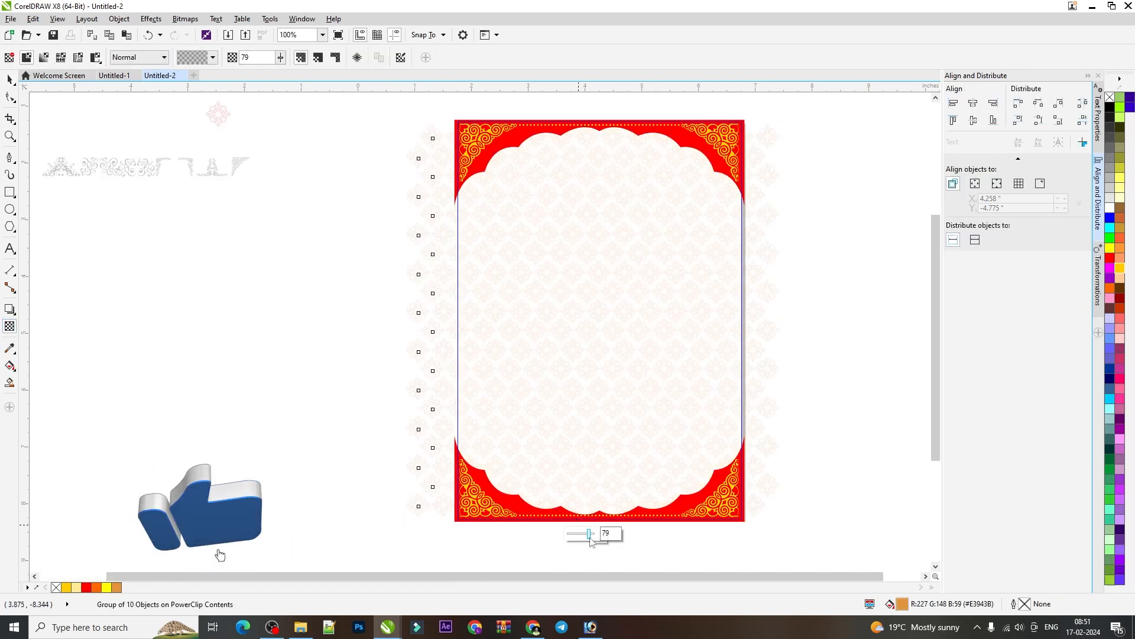
{"action": "left_click", "coordinate": [599, 541]}
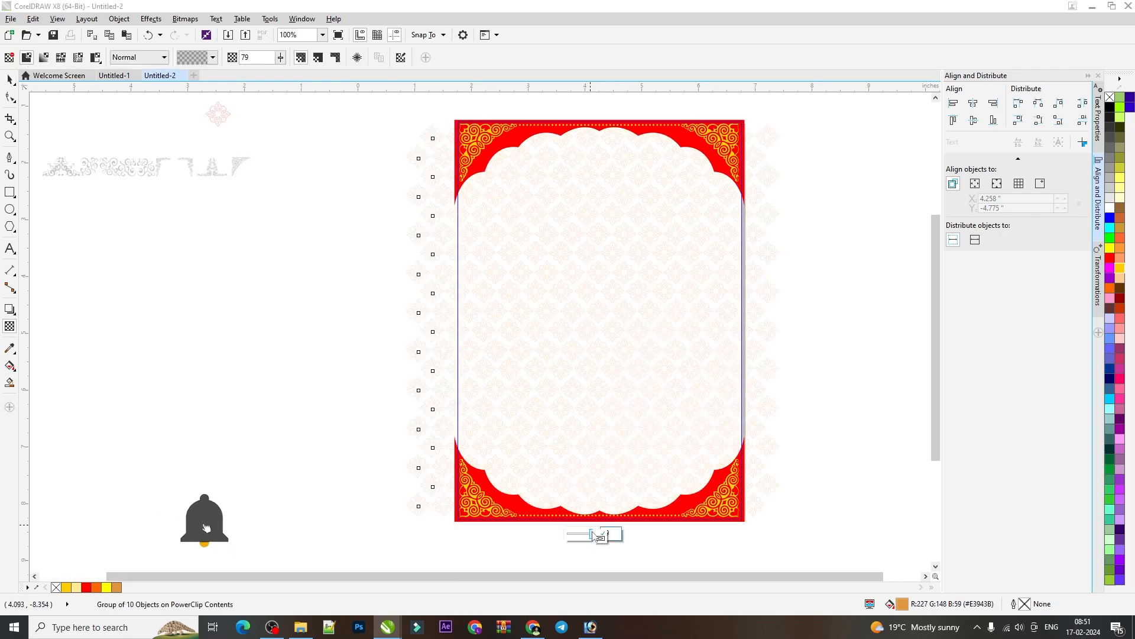
{"action": "left_click", "coordinate": [602, 541]}
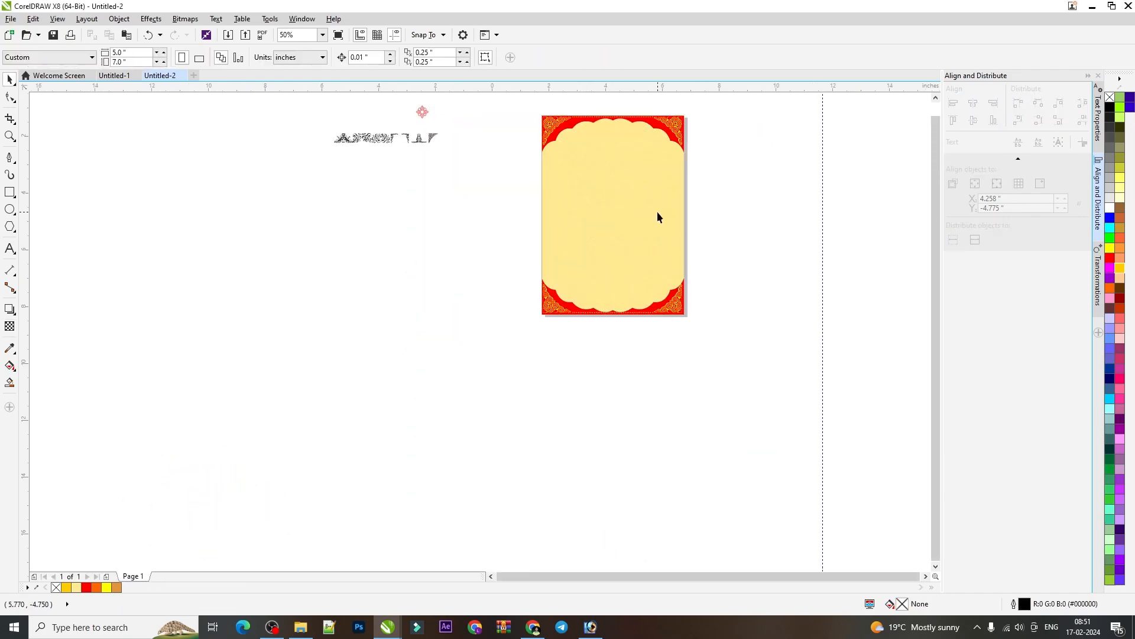
{"action": "scroll", "coordinate": [677, 144], "scroll_direction": "up", "scroll_amount": 2}
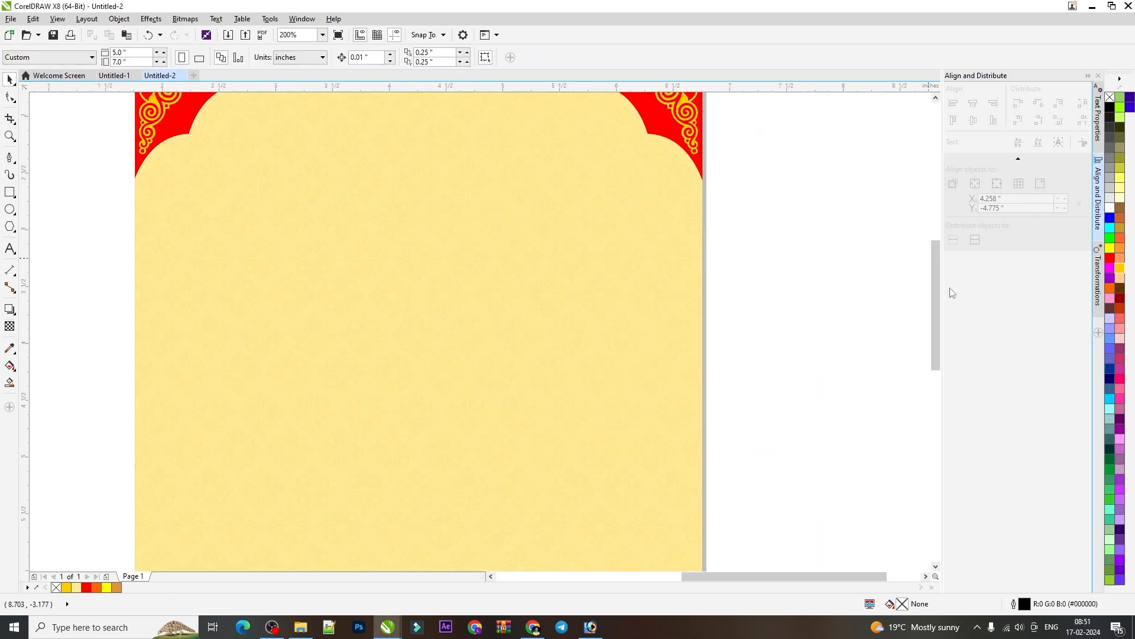
{"action": "mouse_move", "coordinate": [935, 297]}
{"action": "left_mouse_down"}
{"action": "mouse_move", "coordinate": [930, 263]}
{"action": "mouse_move", "coordinate": [928, 302]}
{"action": "left_mouse_up"}
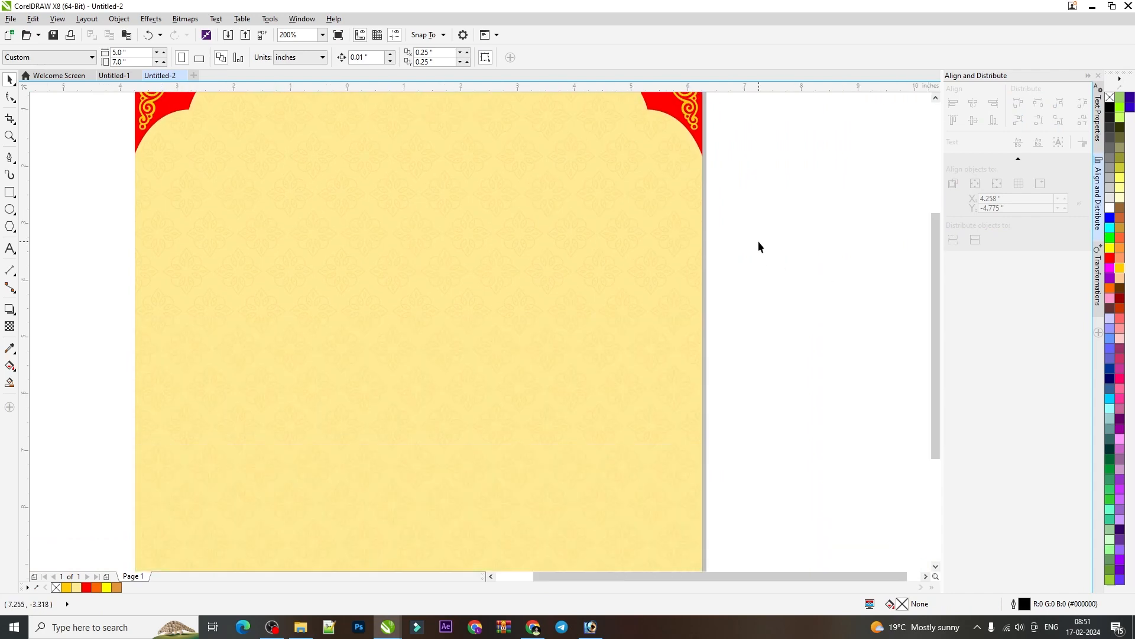
{"action": "scroll", "coordinate": [732, 219], "scroll_direction": "down", "scroll_amount": 1}
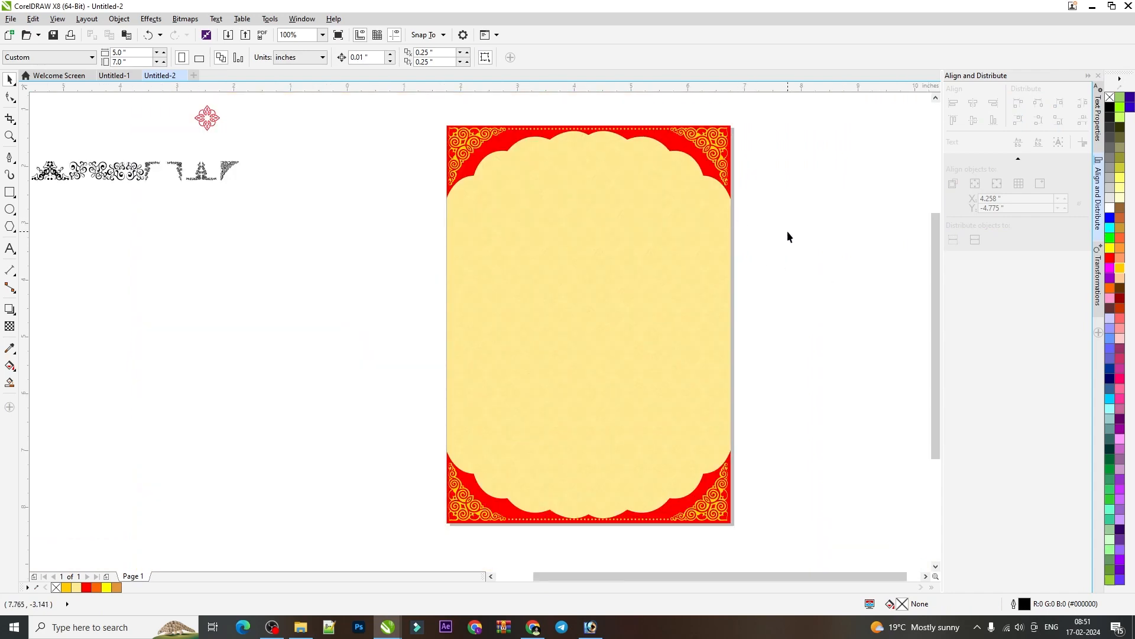